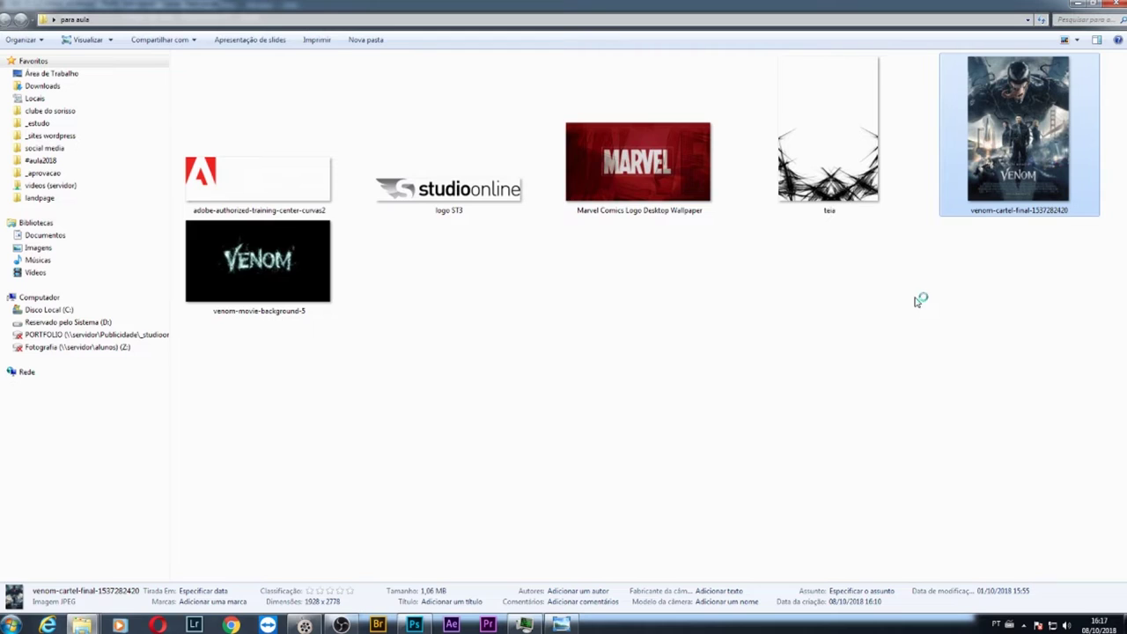
pyautogui.click(913, 308)
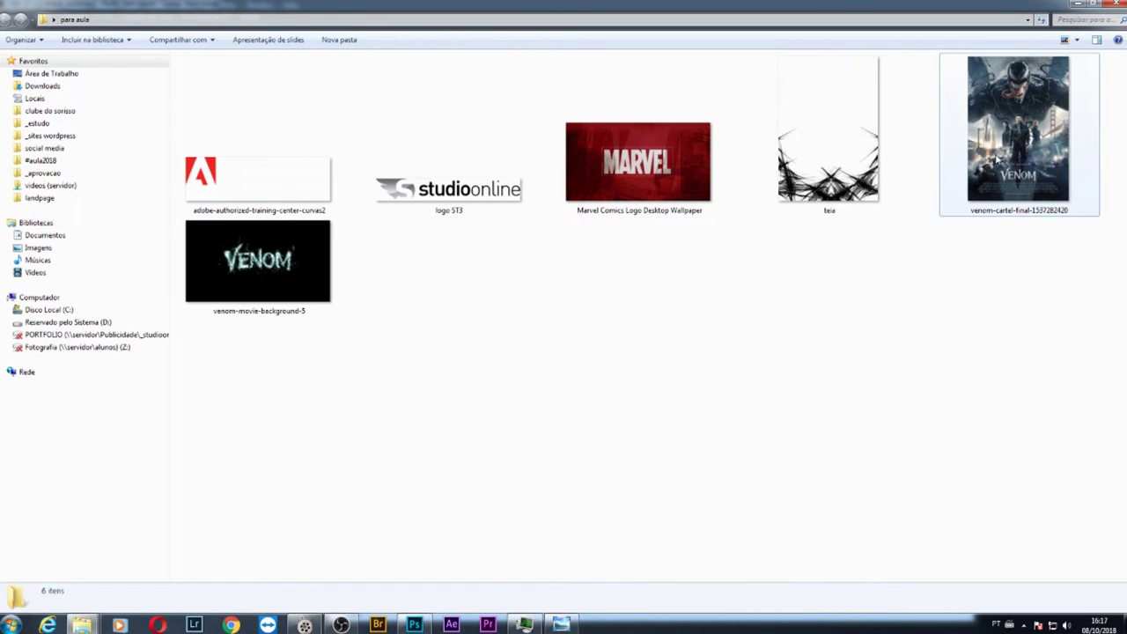
pyautogui.moveTo(1013, 176); pyautogui.dragTo(431, 587)
pyautogui.moveTo(509, 542); pyautogui.dragTo(490, 338)
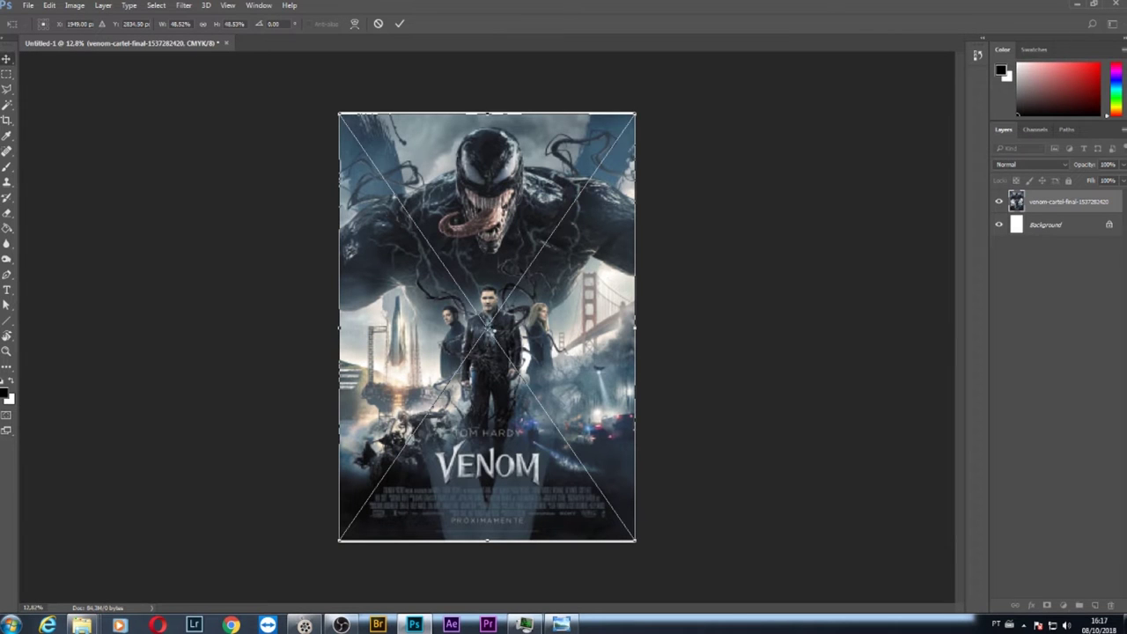
# Commit the placed Venom poster as its own layer, briefly picking then cancelling the Crop tool
pyautogui.press('Return')
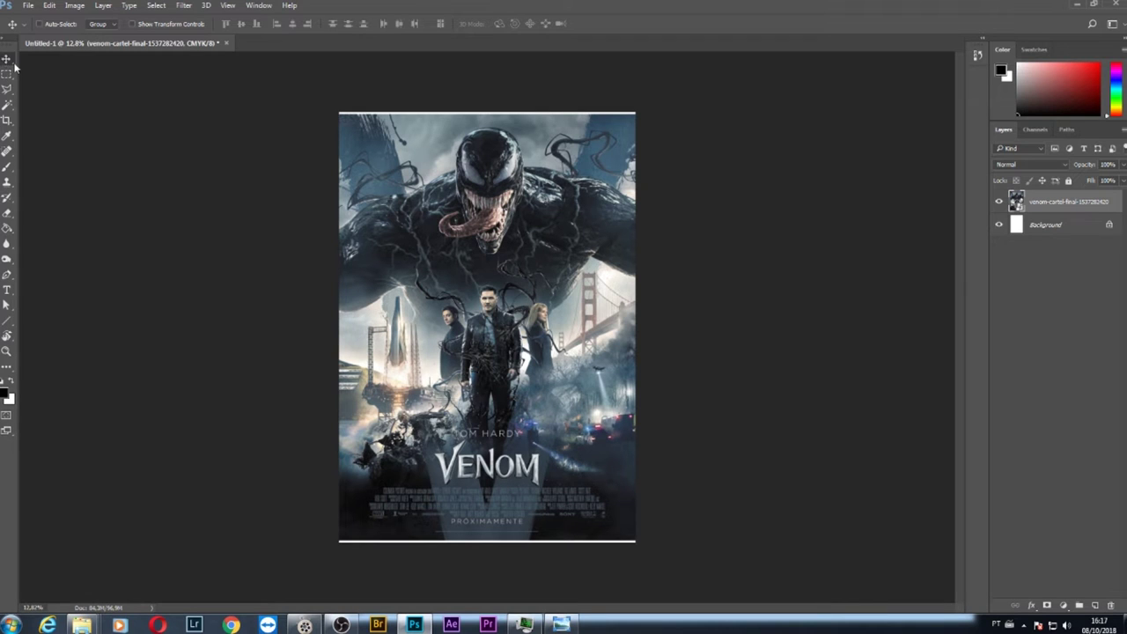
pyautogui.rightClick(11, 60)
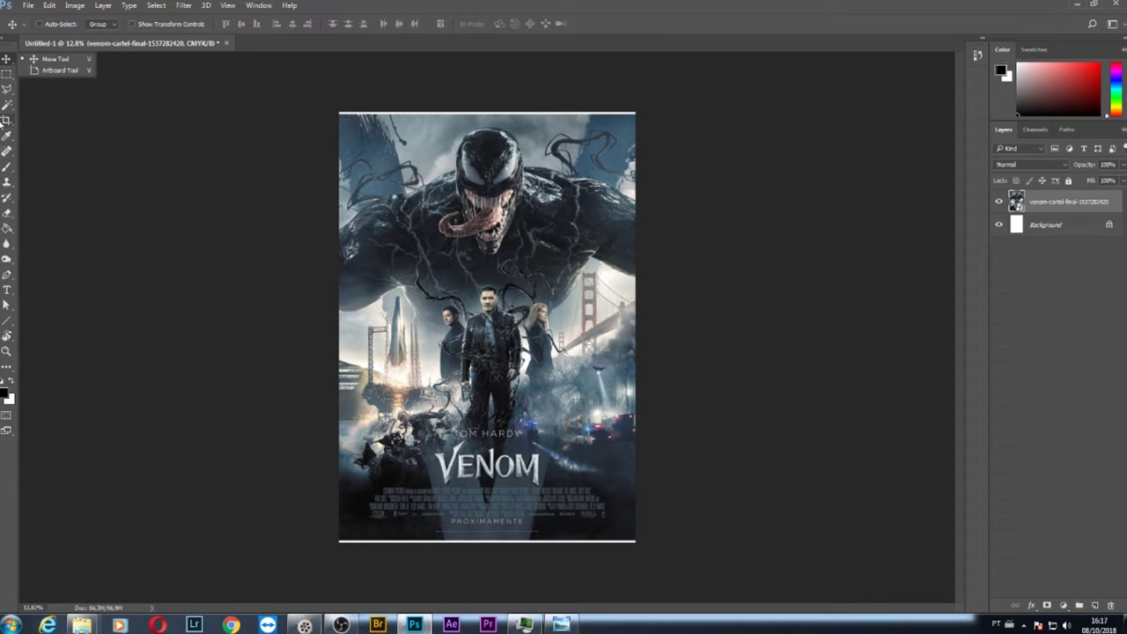
pyautogui.click(13, 122)
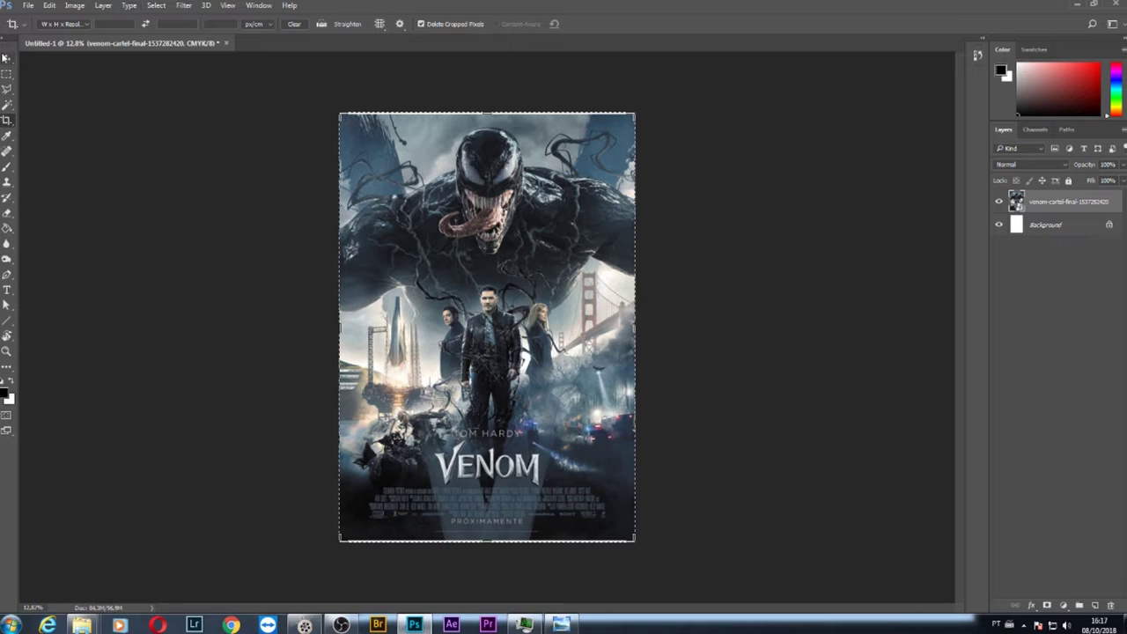
pyautogui.press('v')
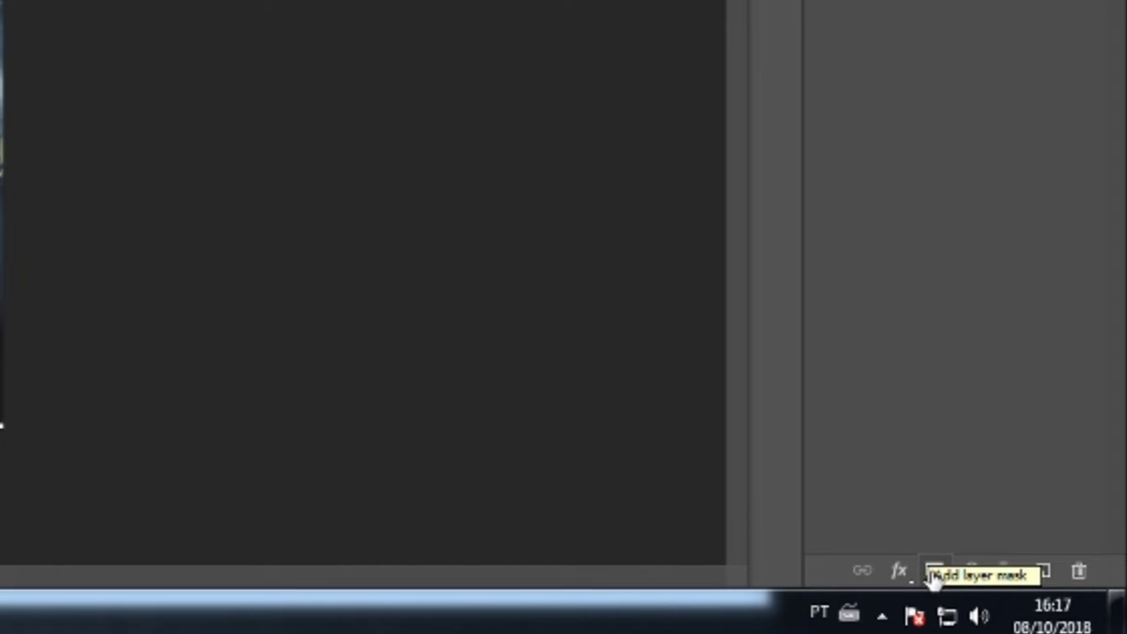
# Add a layer mask to the poster layer and set the brush to about 145 px
pyautogui.click(936, 575)
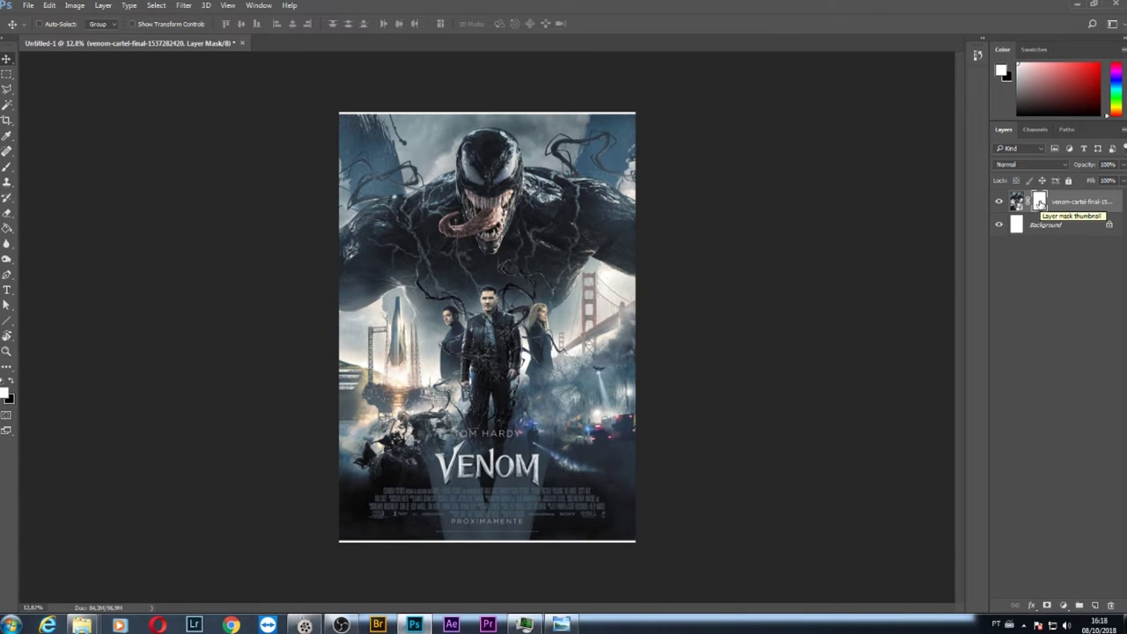
pyautogui.click(6, 166)
pyautogui.rightClick(455, 283)
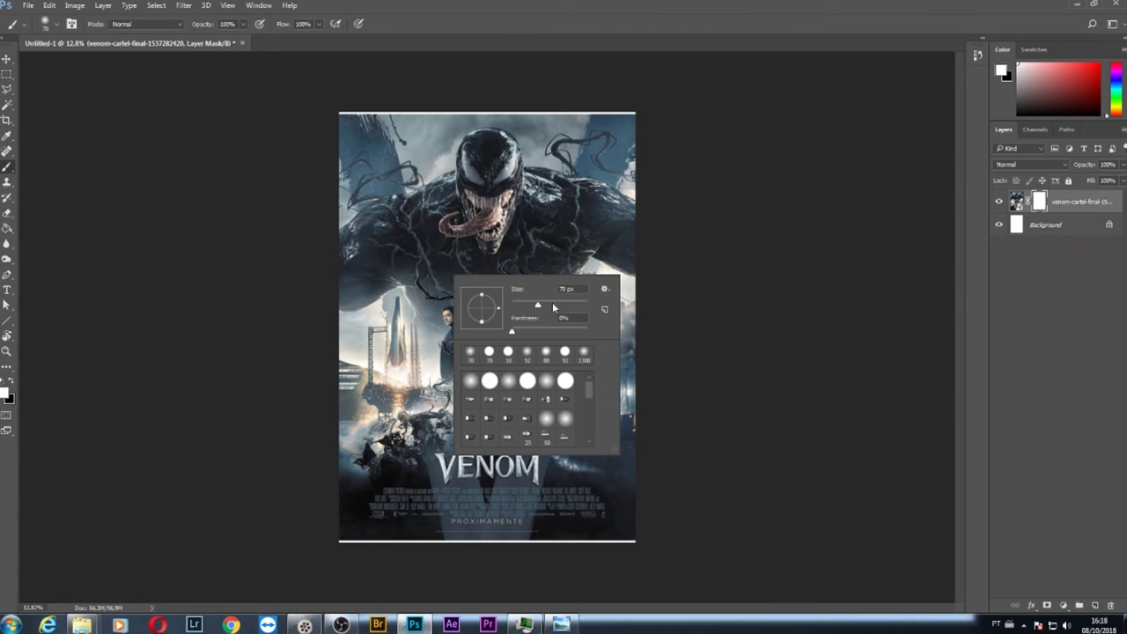
pyautogui.moveTo(554, 306); pyautogui.dragTo(564, 307)
pyautogui.click(401, 258)
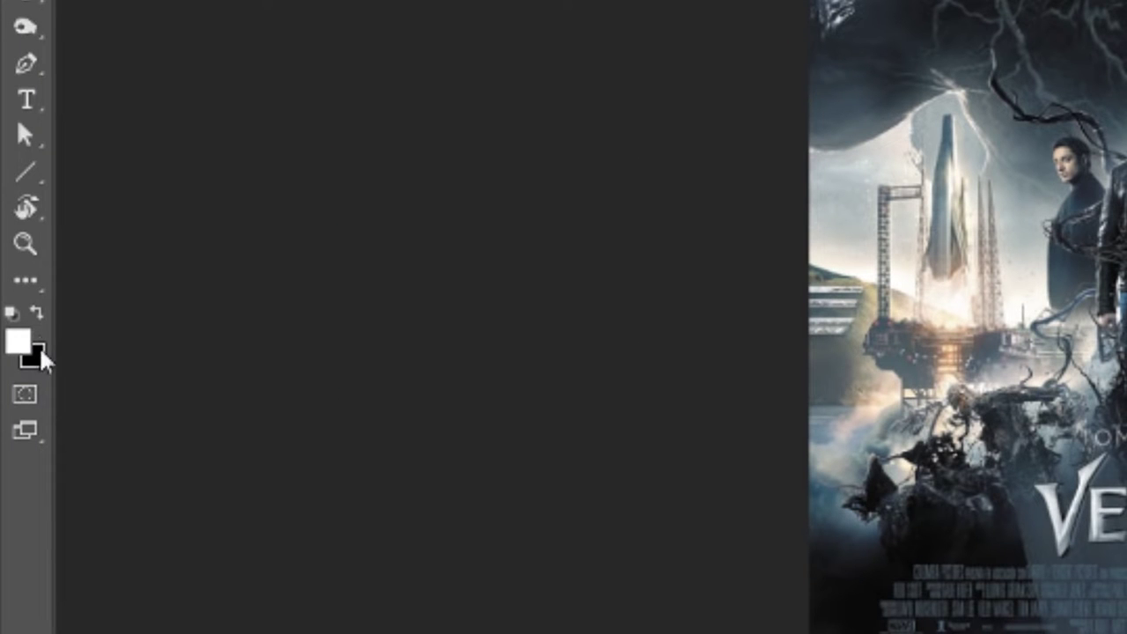
# Paint black test strokes on the mask over Venom's head and the man's head, undoing one
pyautogui.click(12, 380)
pyautogui.moveTo(462, 212)
pyautogui.mouseDown()
pyautogui.moveTo(429, 317)
pyautogui.moveTo(462, 180)
pyautogui.moveTo(480, 176)
pyautogui.moveTo(520, 299)
pyautogui.mouseUp()
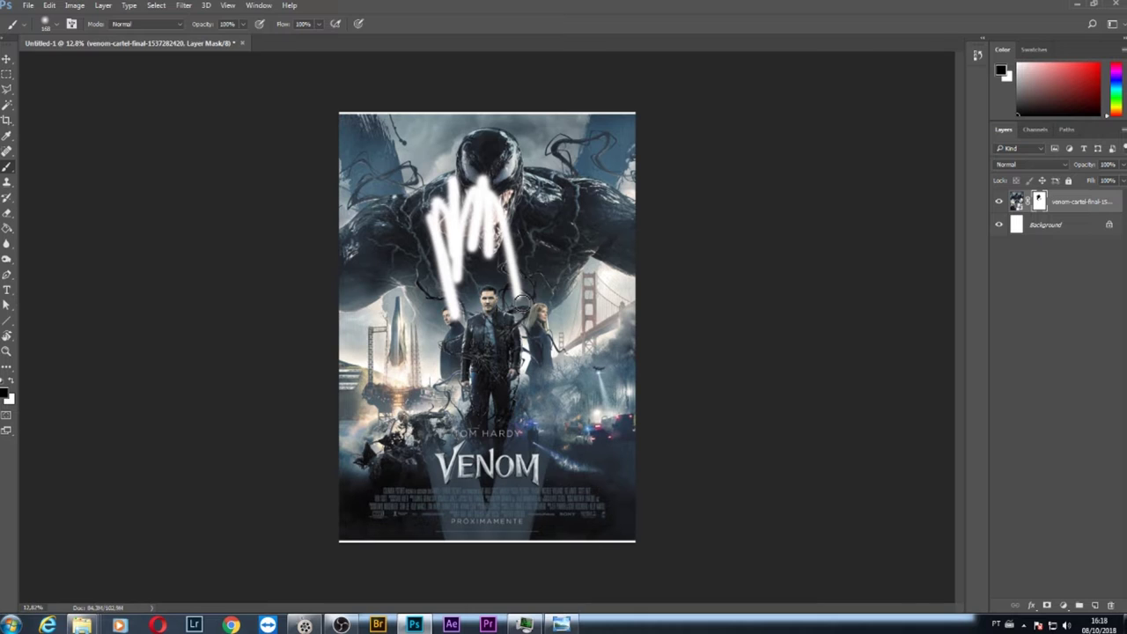
pyautogui.hotkey('ctrl', 'z')
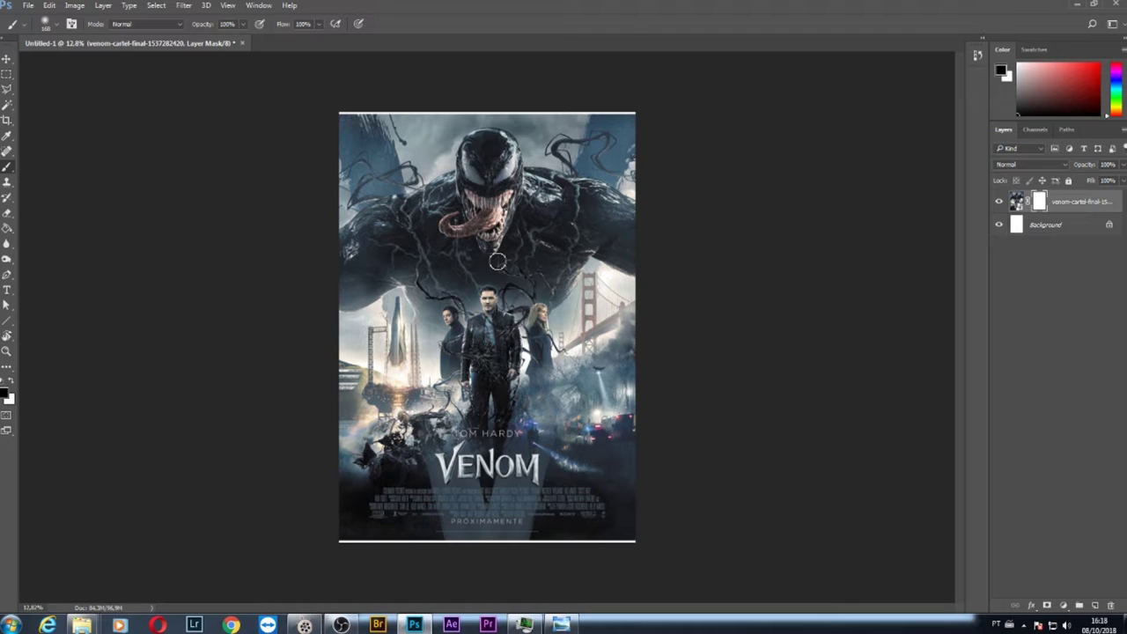
pyautogui.moveTo(491, 206)
pyautogui.mouseDown()
pyautogui.moveTo(492, 296)
pyautogui.moveTo(507, 176)
pyautogui.moveTo(516, 265)
pyautogui.moveTo(410, 260)
pyautogui.mouseUp()
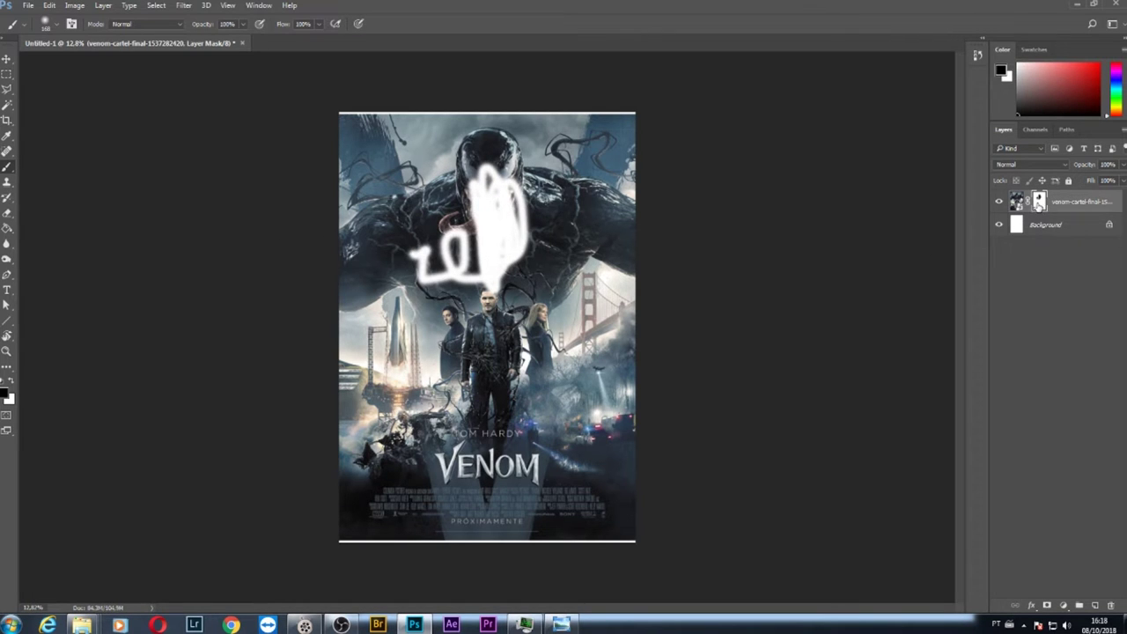
# Toggle the layer mask off and back on, then fill it white to clear the strokes
pyautogui.rightClick(1039, 204)
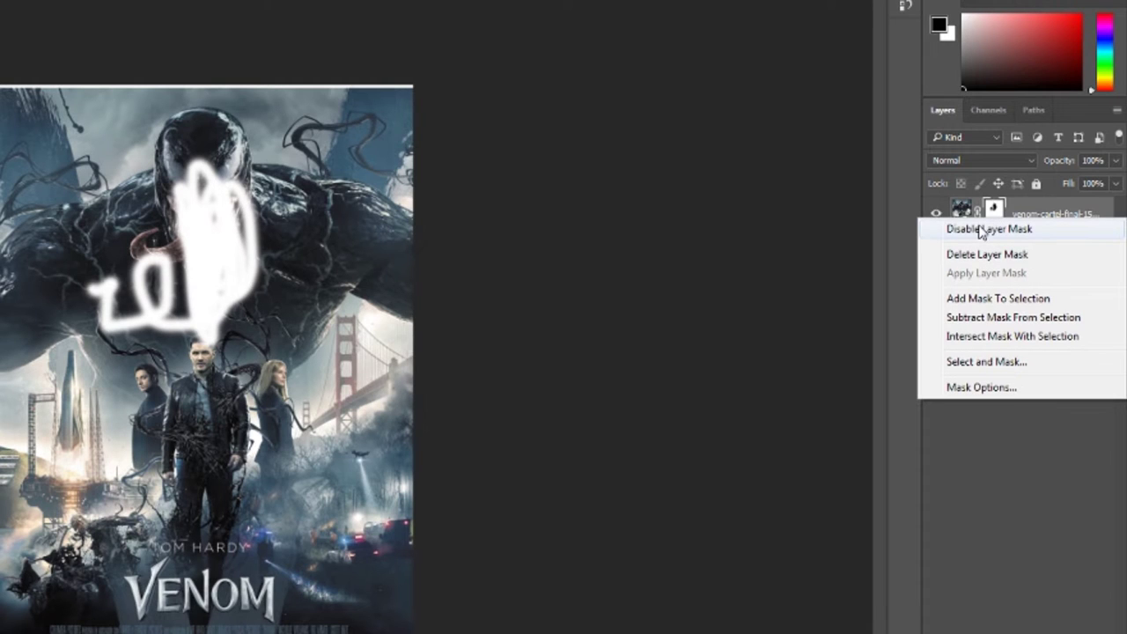
pyautogui.click(985, 230)
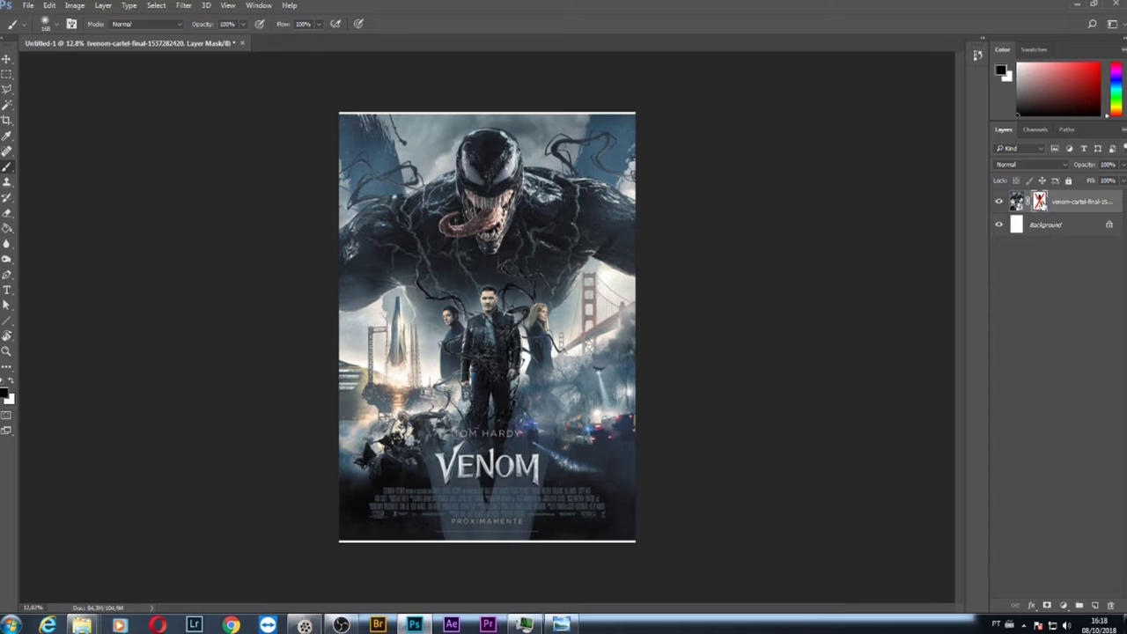
pyautogui.rightClick(1040, 205)
pyautogui.click(1039, 211)
pyautogui.hotkey('ctrl', 'BackSpace')
# Zoom into the canvas and select the Pen tool in Shape mode
pyautogui.scroll(-1, 444, 264)
pyautogui.scroll(3, 411, 180)
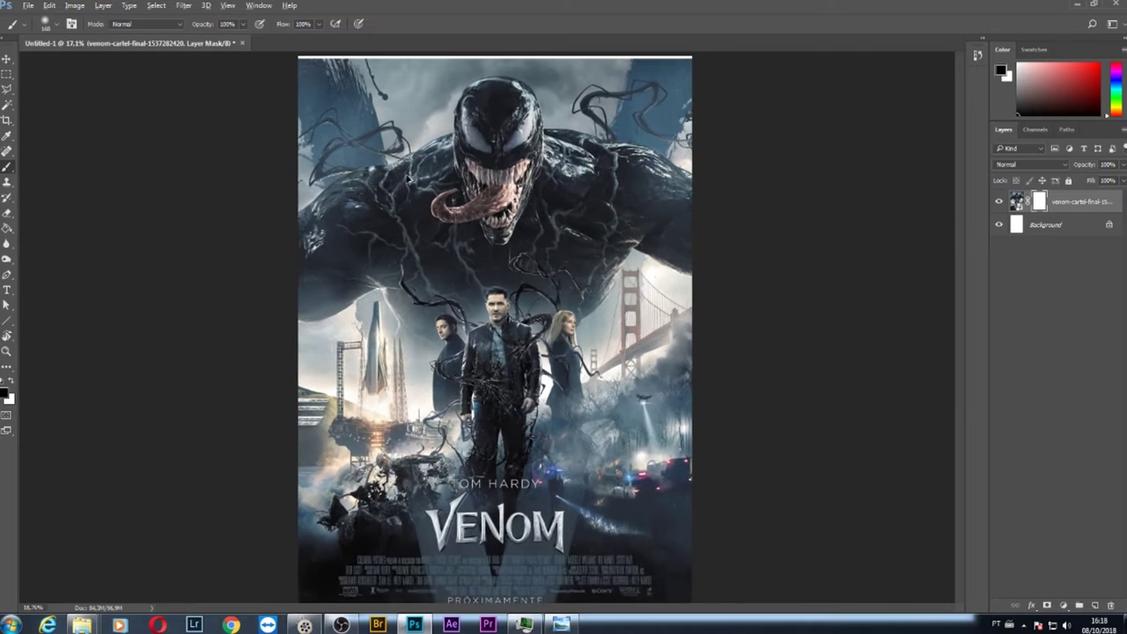
pyautogui.scroll(1, 511, 402)
pyautogui.scroll(-2, 516, 406)
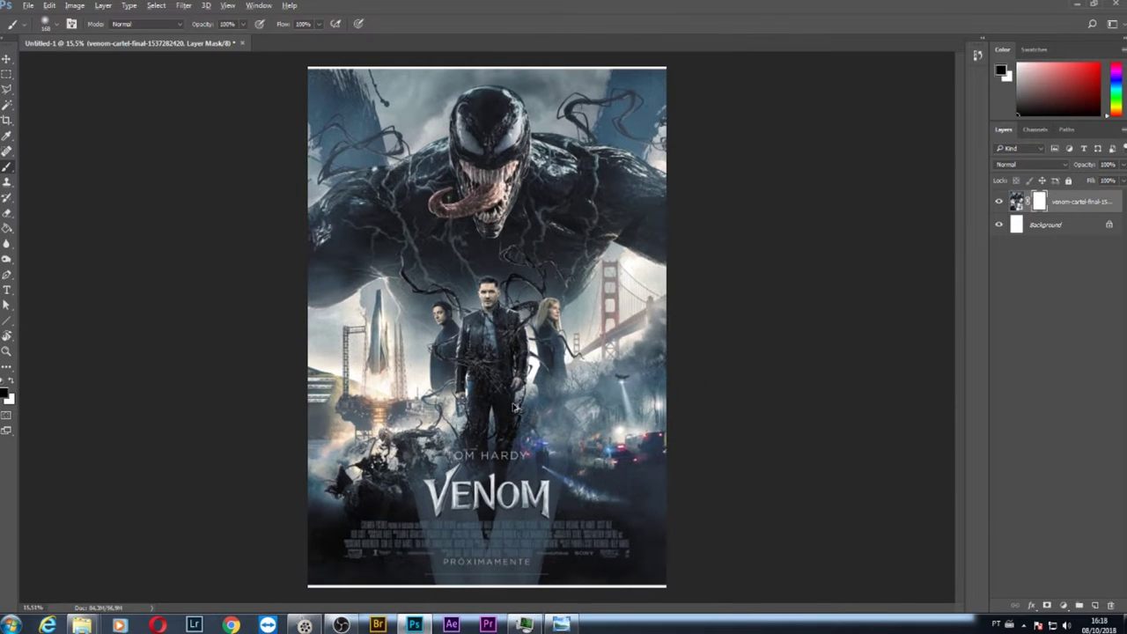
pyautogui.scroll(-1, 507, 271)
pyautogui.scroll(4, 507, 270)
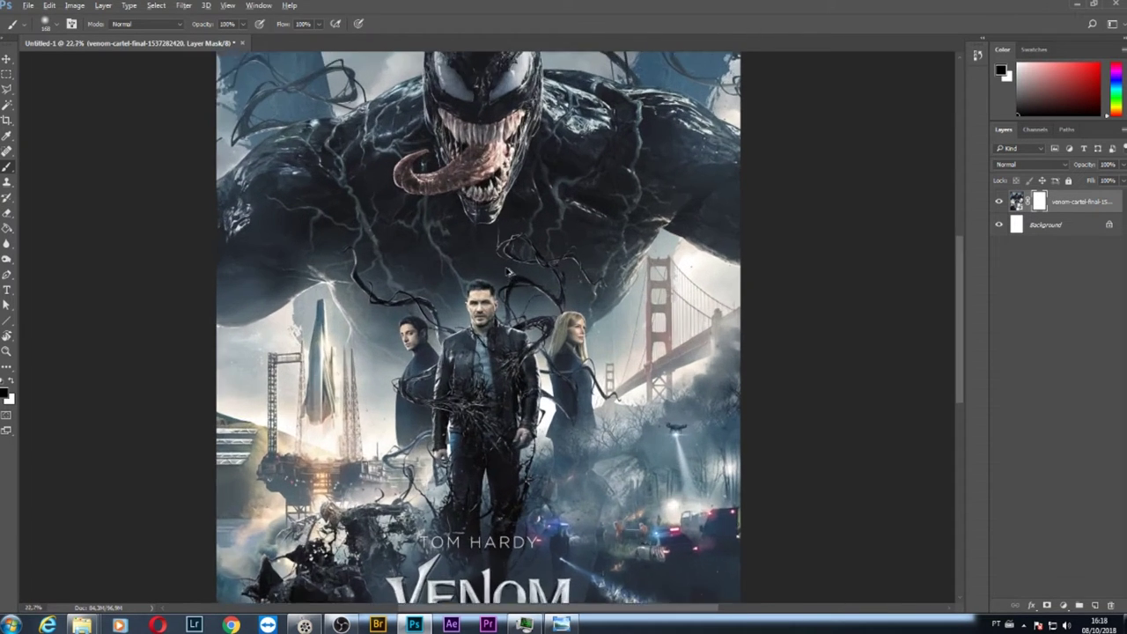
pyautogui.scroll(1, 508, 272)
pyautogui.scroll(1, 507, 271)
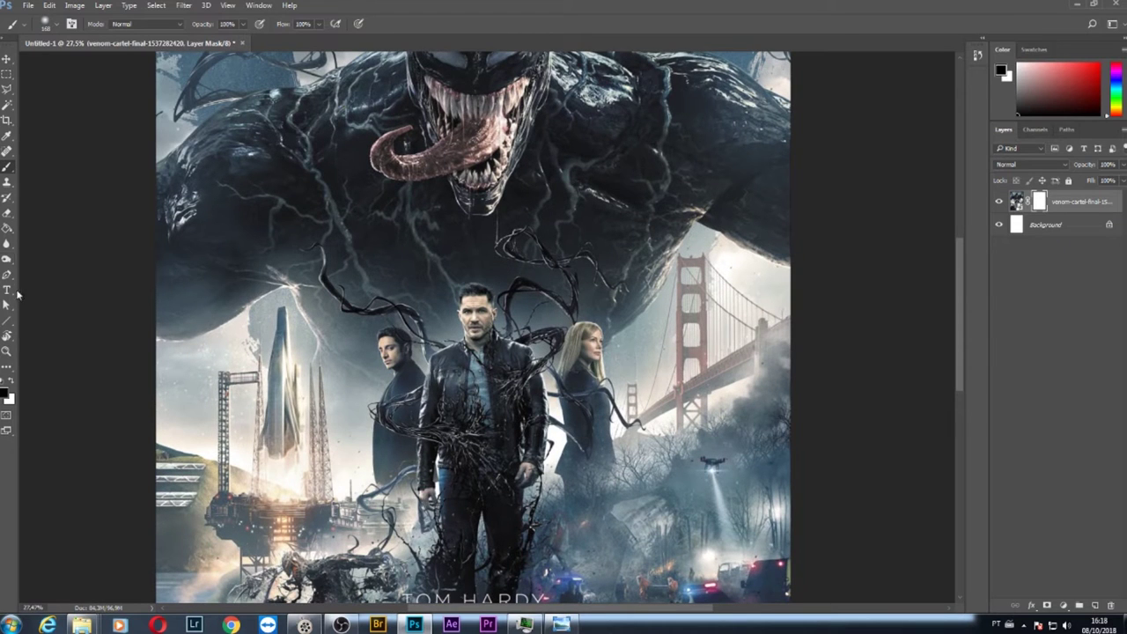
pyautogui.click(8, 276)
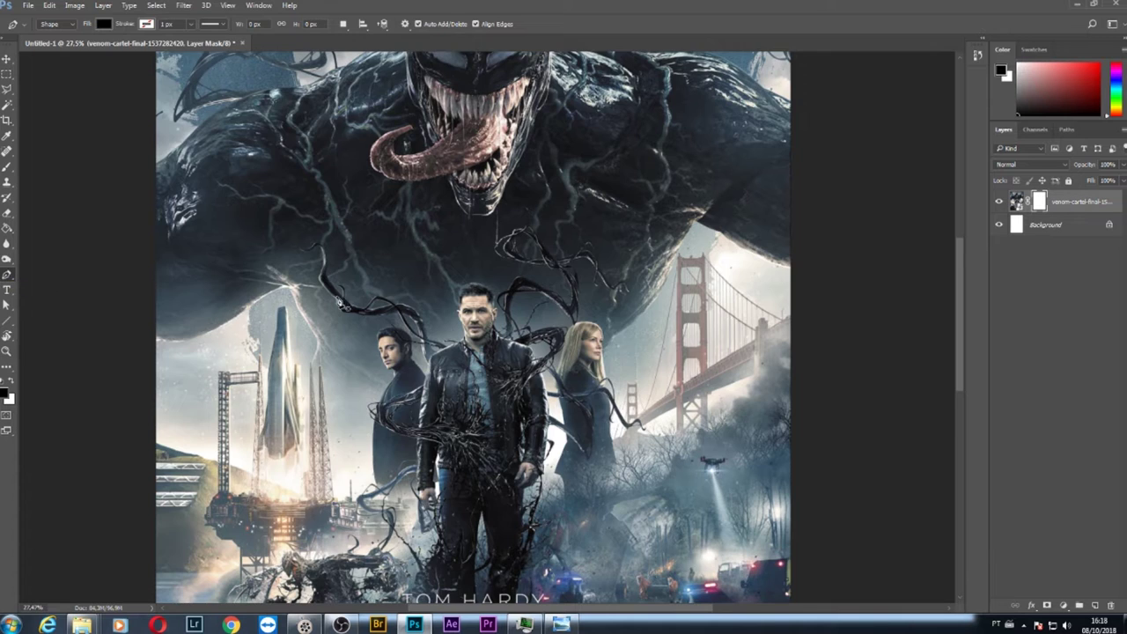
pyautogui.scroll(6, 132, 361)
# Place pen anchor points along the creature's outline from the left edge past the rocket
pyautogui.click(124, 359)
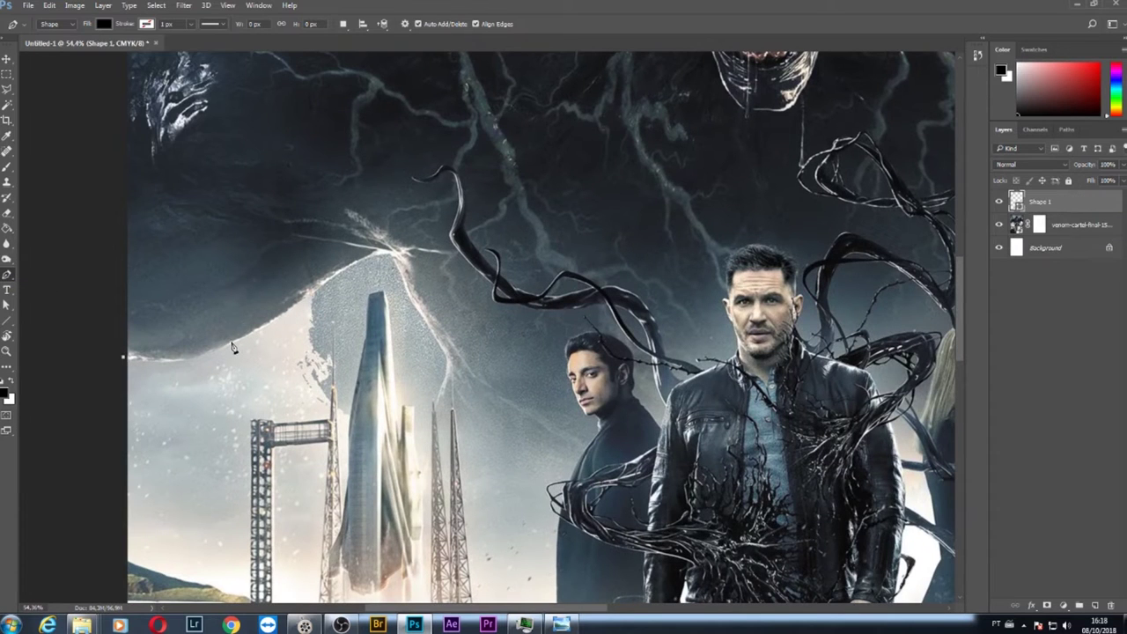
pyautogui.moveTo(232, 342); pyautogui.dragTo(297, 311)
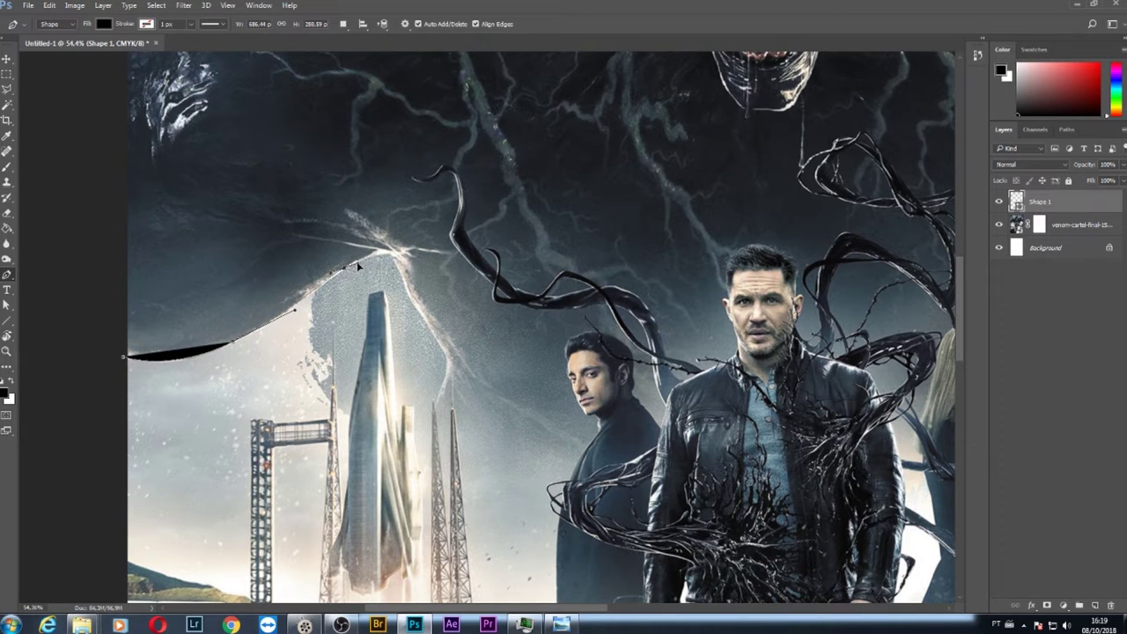
pyautogui.moveTo(349, 266); pyautogui.dragTo(387, 258)
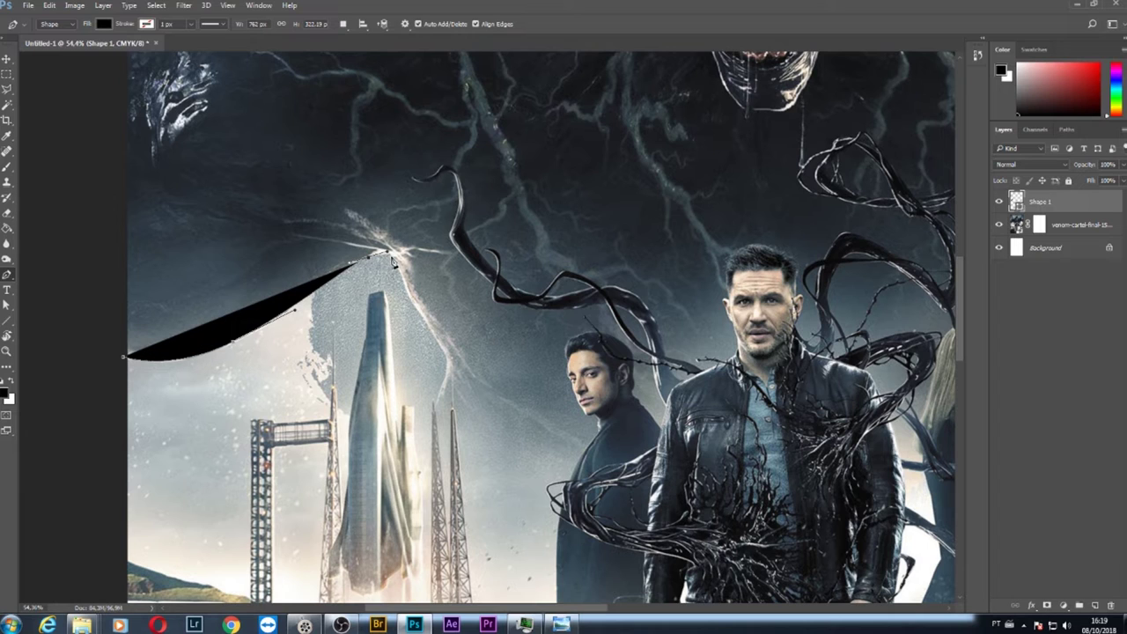
pyautogui.moveTo(400, 274); pyautogui.dragTo(455, 368)
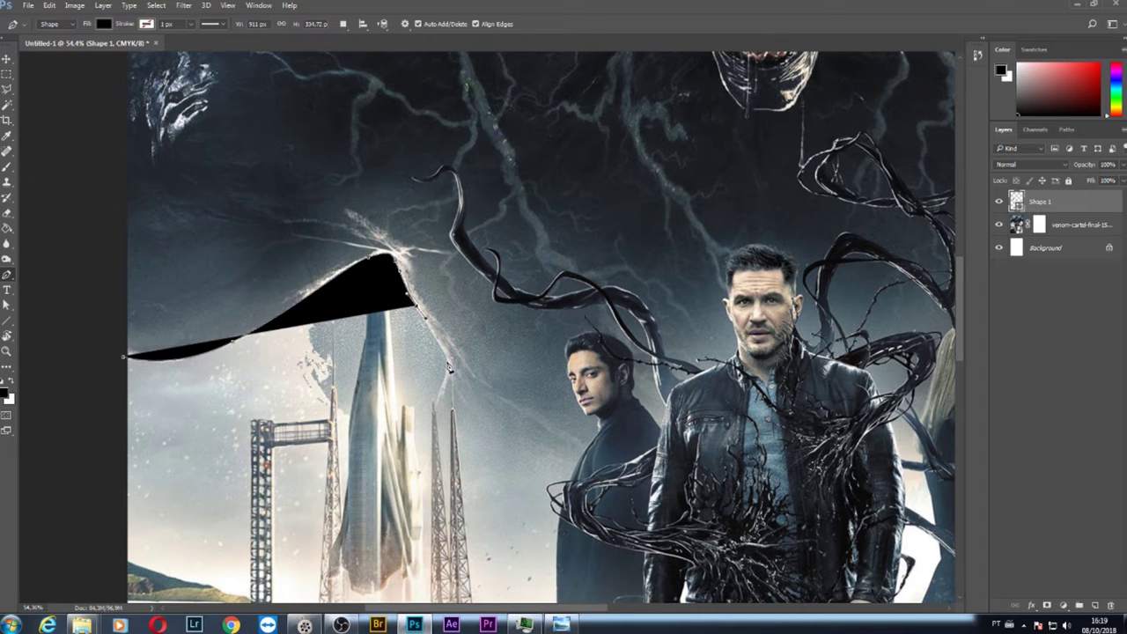
pyautogui.click(449, 359)
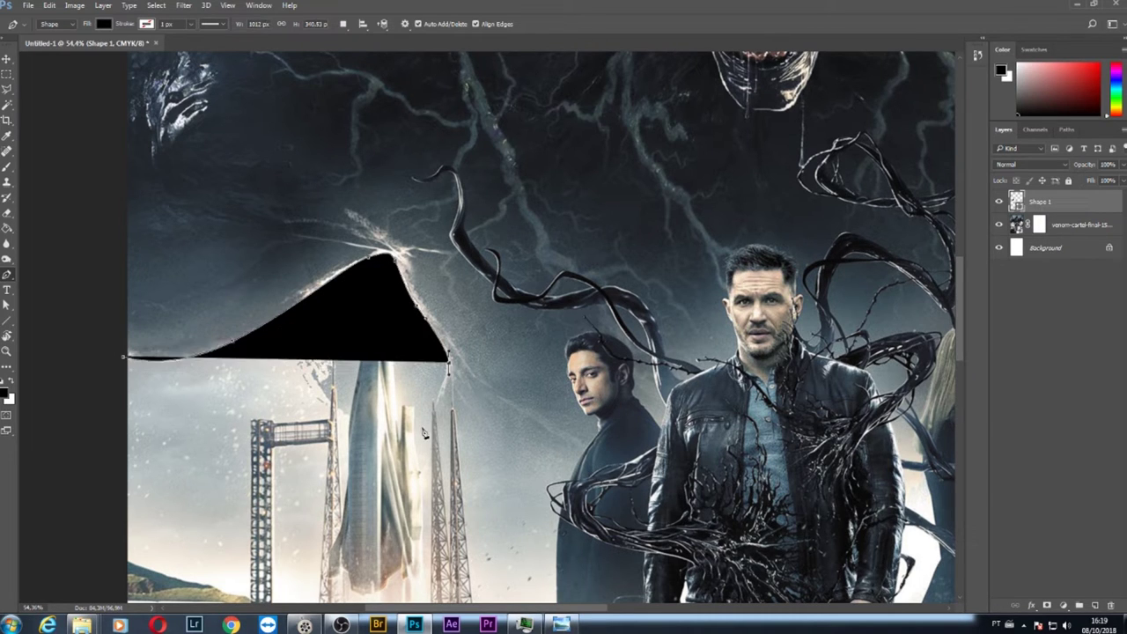
# Pan to Venom's head and add a path point beyond the poster's right edge
pyautogui.scroll(-3, 432, 421)
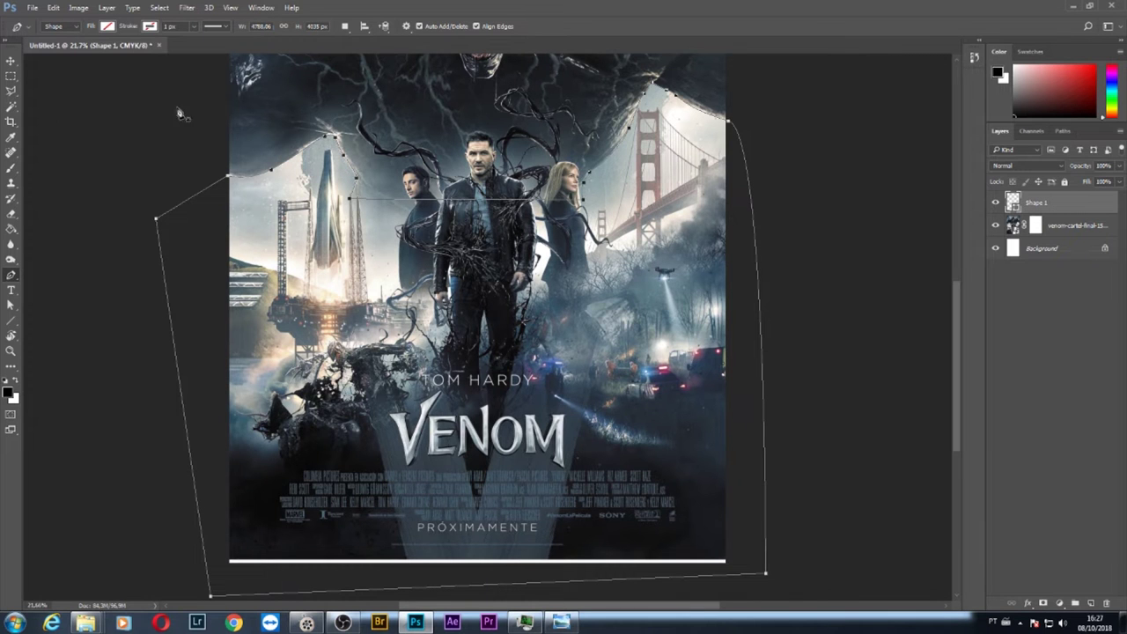
pyautogui.scroll(3, 284, 123)
pyautogui.scroll(-1, 278, 168)
pyautogui.moveTo(295, 195); pyautogui.dragTo(236, 288)
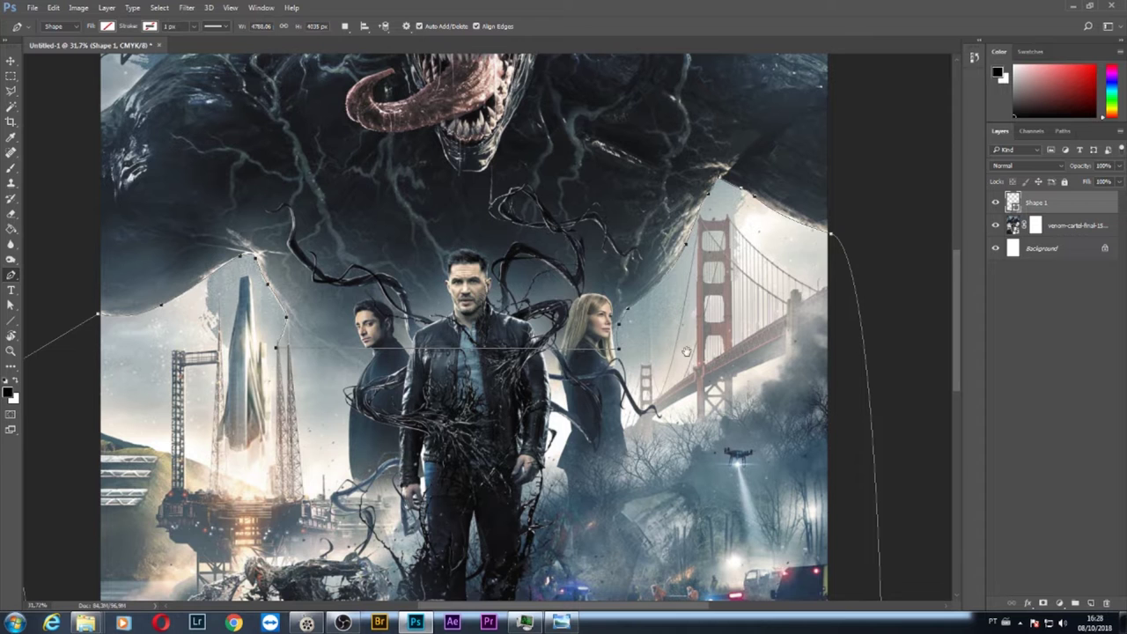
pyautogui.moveTo(686, 351); pyautogui.dragTo(415, 342)
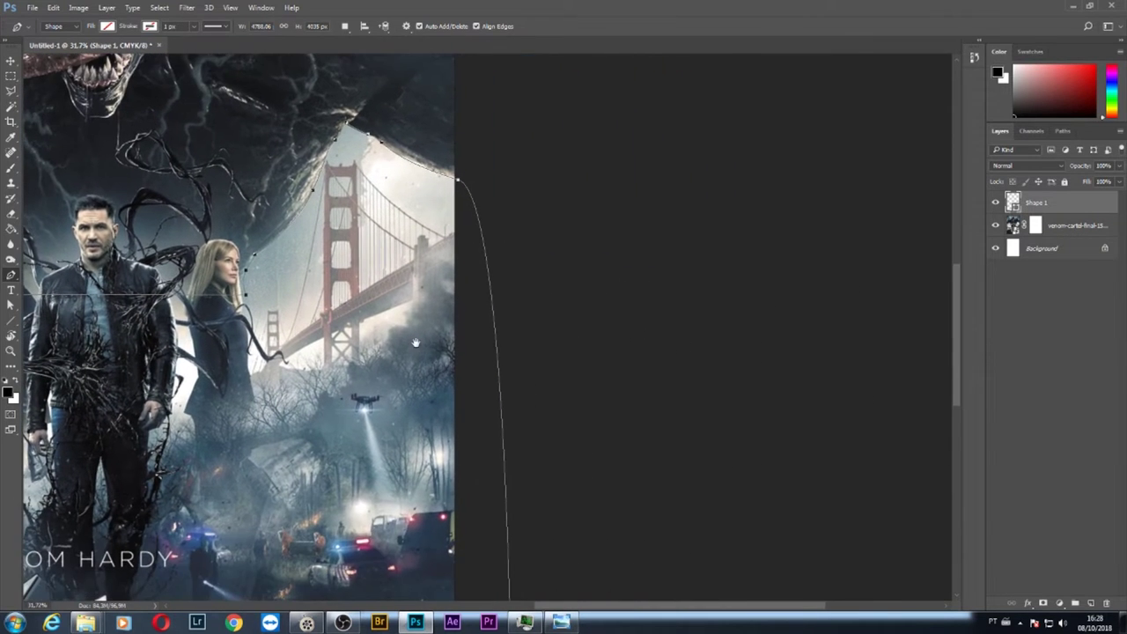
pyautogui.click(511, 449)
# Pan across the whole poster, top to bottom, to check the completed pen path
pyautogui.scroll(-5, 514, 385)
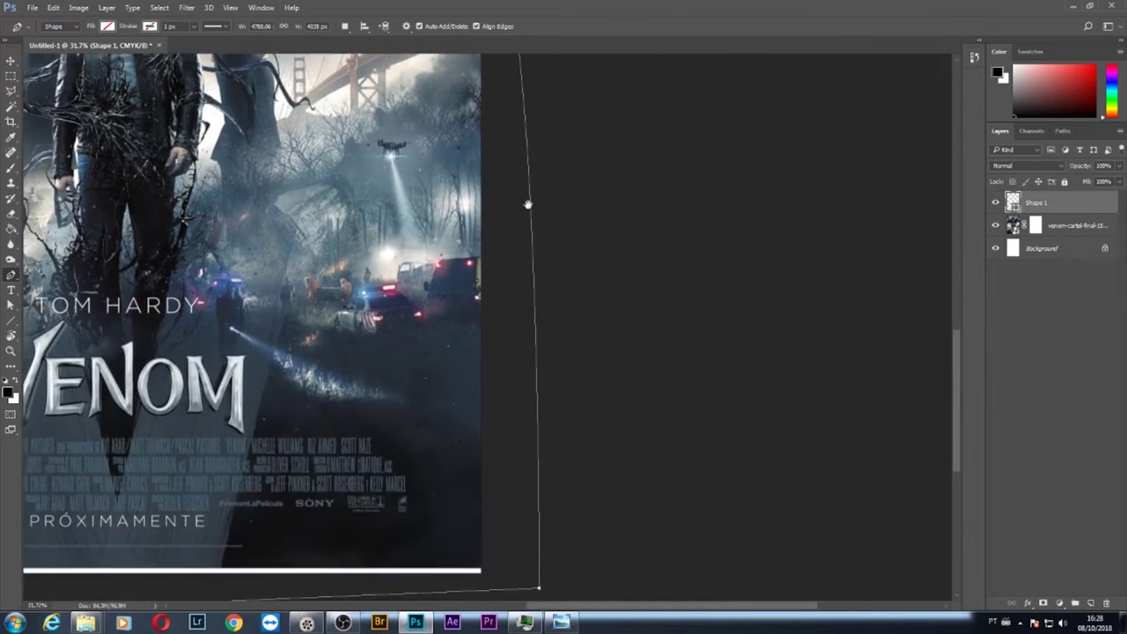
pyautogui.scroll(4, 519, 420)
pyautogui.scroll(4, 502, 291)
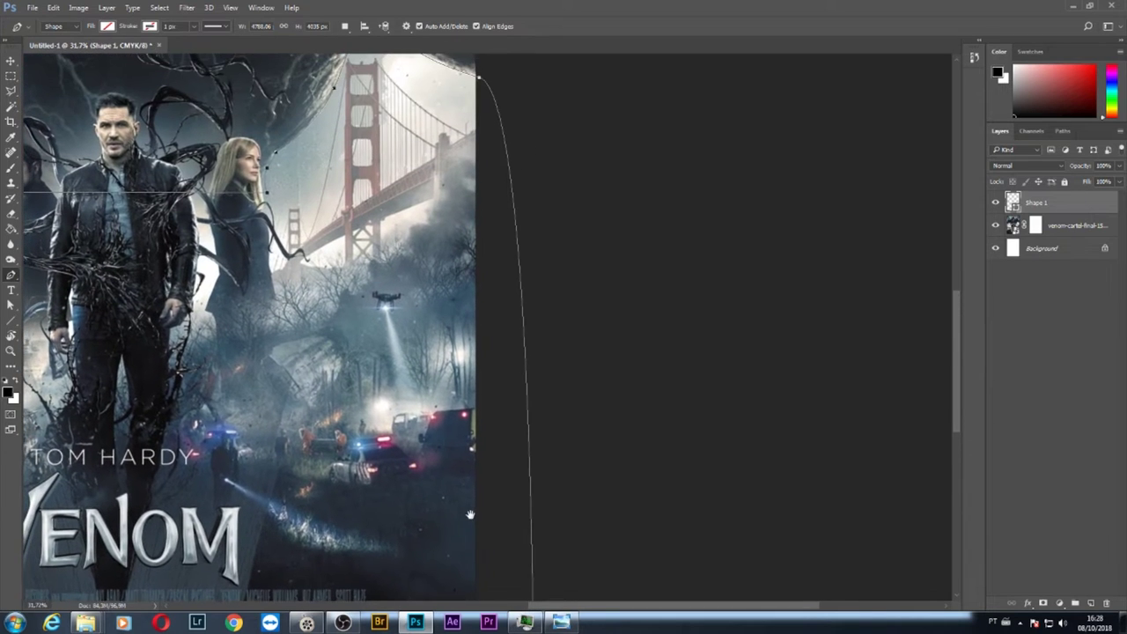
pyautogui.moveTo(500, 278); pyautogui.dragTo(473, 360)
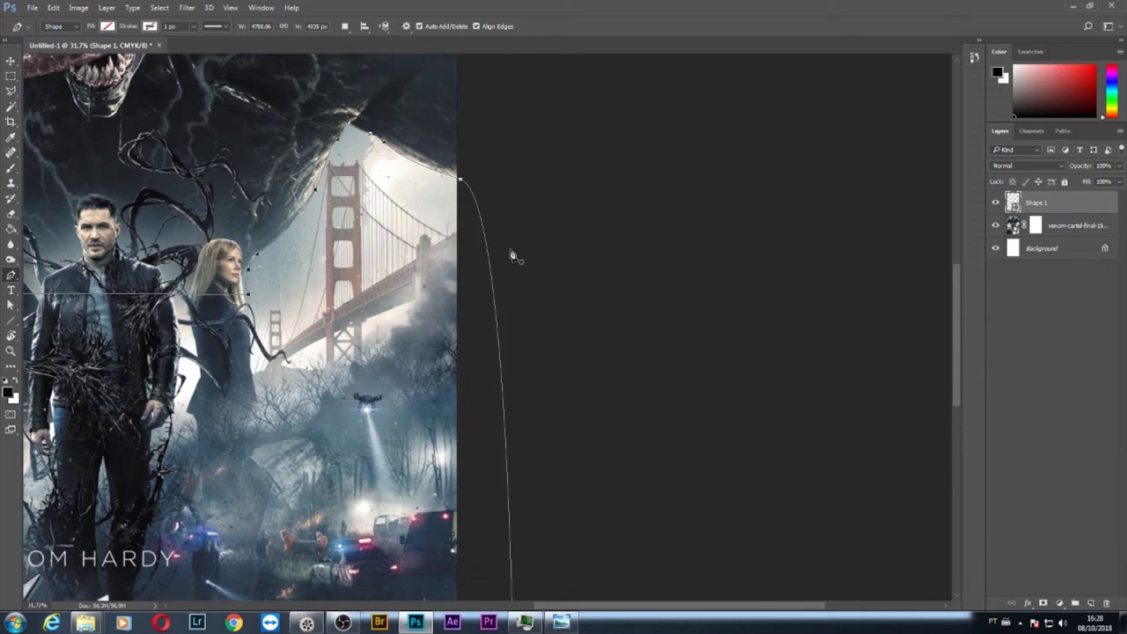
pyautogui.moveTo(471, 226); pyautogui.dragTo(500, 168)
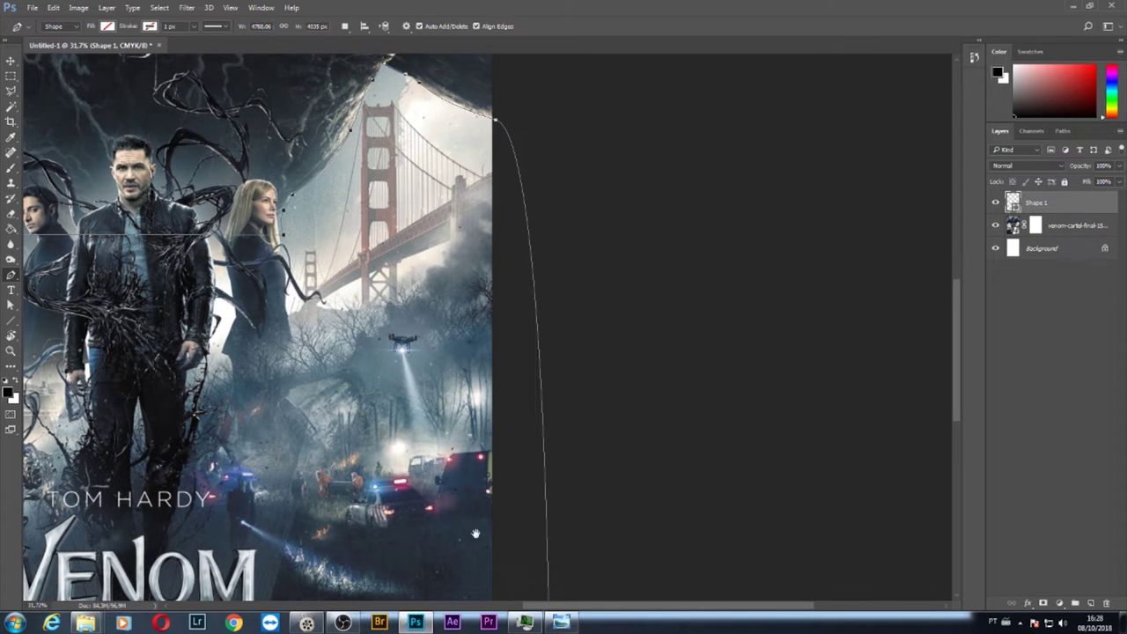
pyautogui.moveTo(478, 533); pyautogui.dragTo(476, 305)
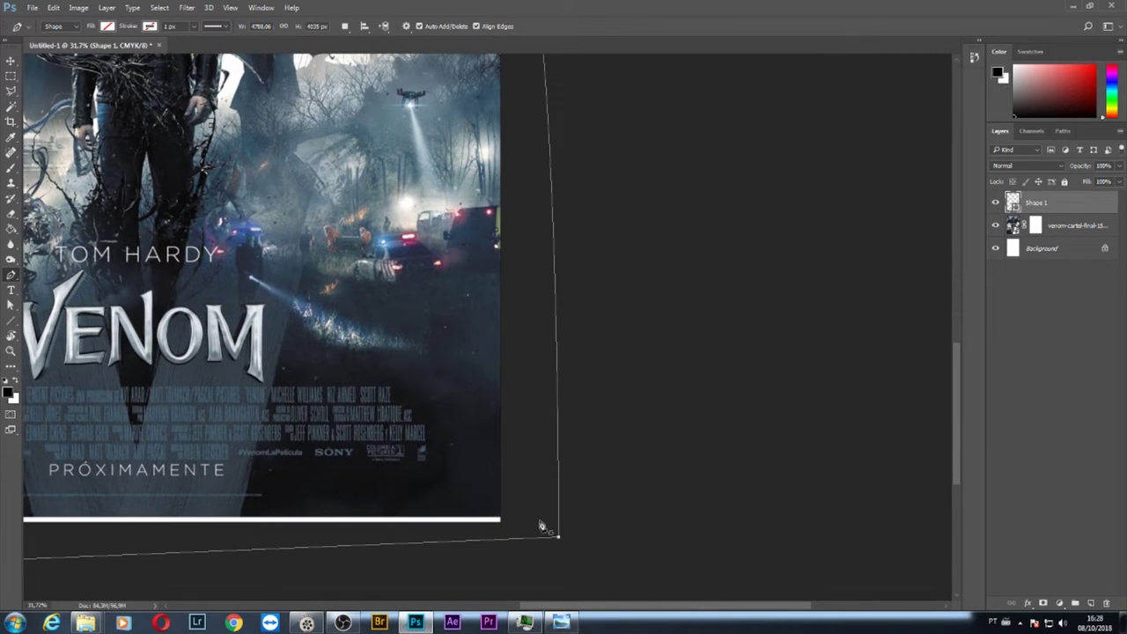
pyautogui.moveTo(488, 218); pyautogui.dragTo(806, 193)
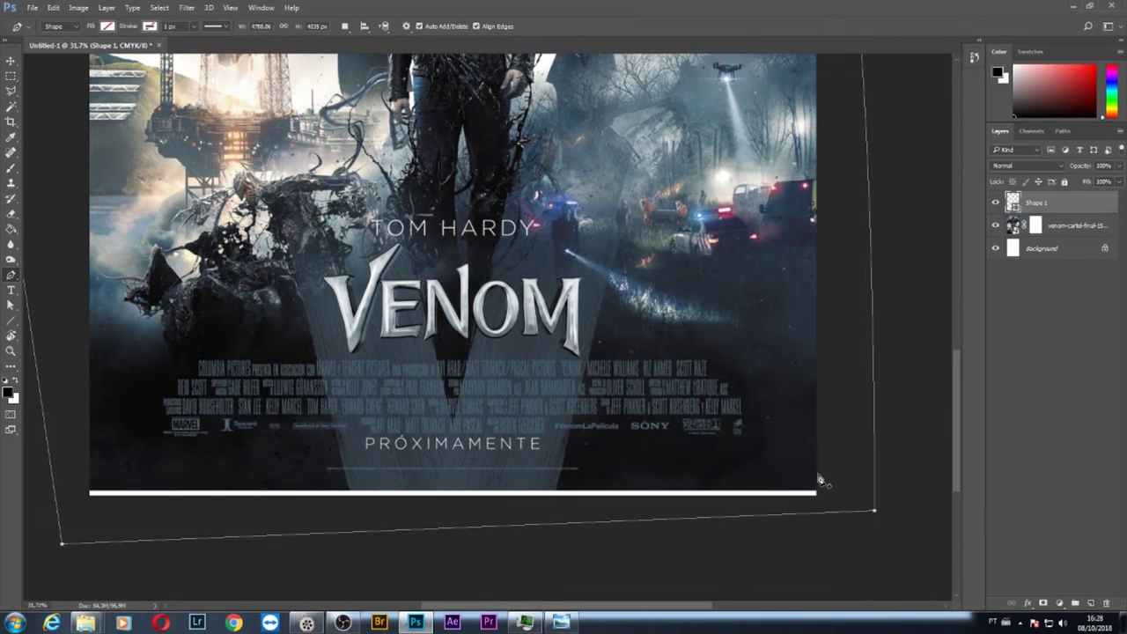
pyautogui.moveTo(227, 476); pyautogui.dragTo(534, 477)
pyautogui.scroll(5, 534, 478)
pyautogui.scroll(5, 375, 252)
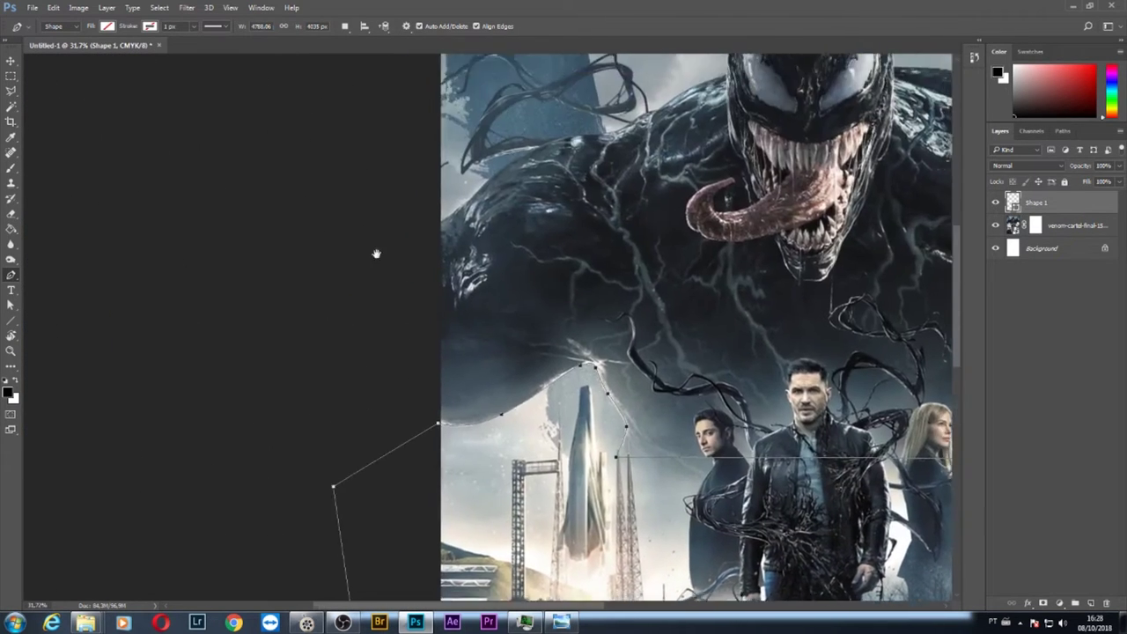
pyautogui.scroll(-1, 418, 360)
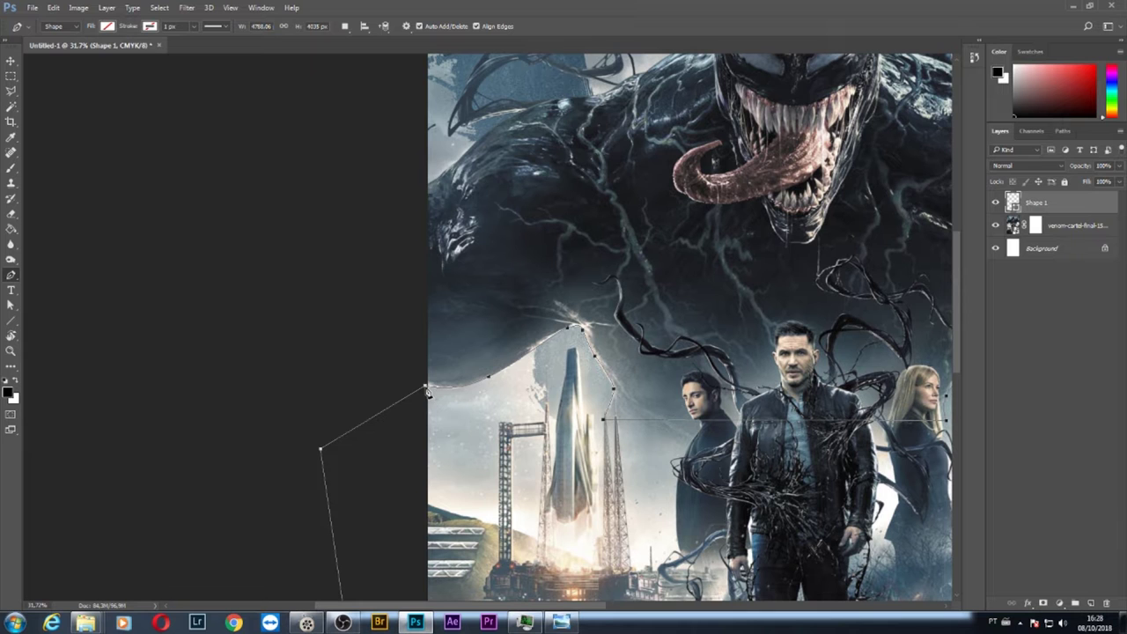
pyautogui.scroll(-2, 532, 440)
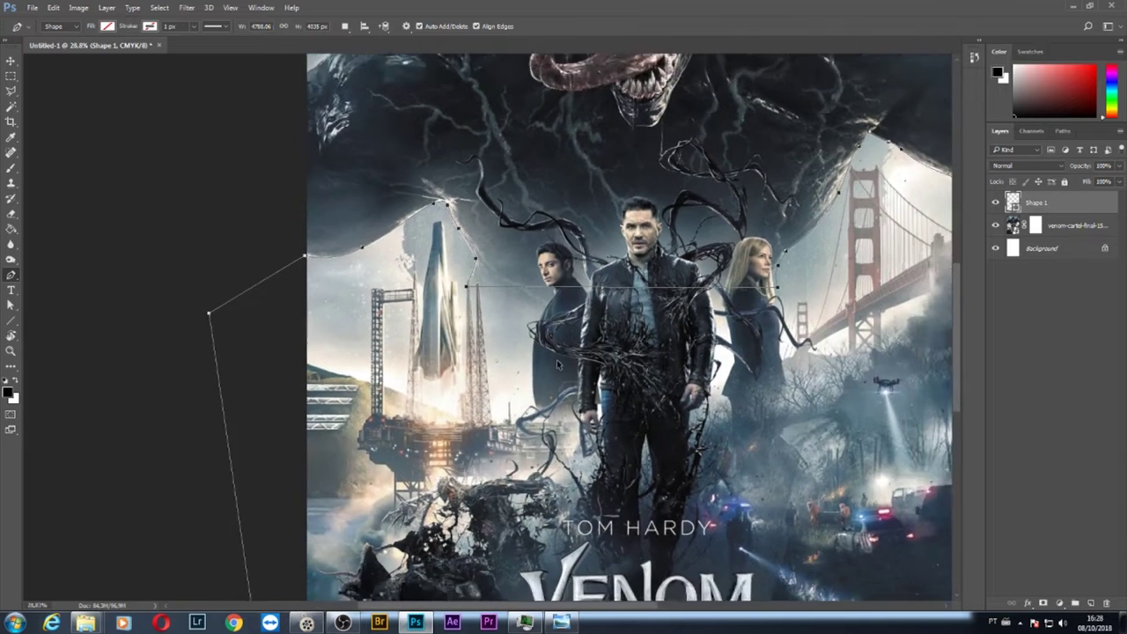
pyautogui.scroll(-1, 557, 359)
pyautogui.moveTo(604, 414); pyautogui.dragTo(519, 344)
# Turn the pen path into a selection with 0 feather
pyautogui.rightClick(521, 43)
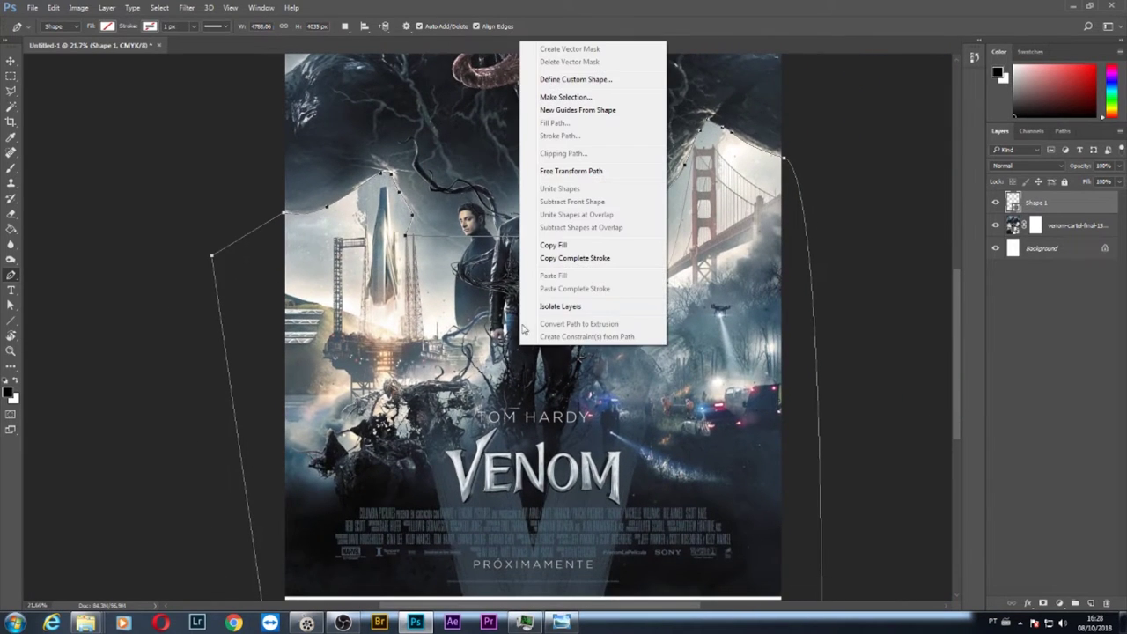
pyautogui.click(565, 97)
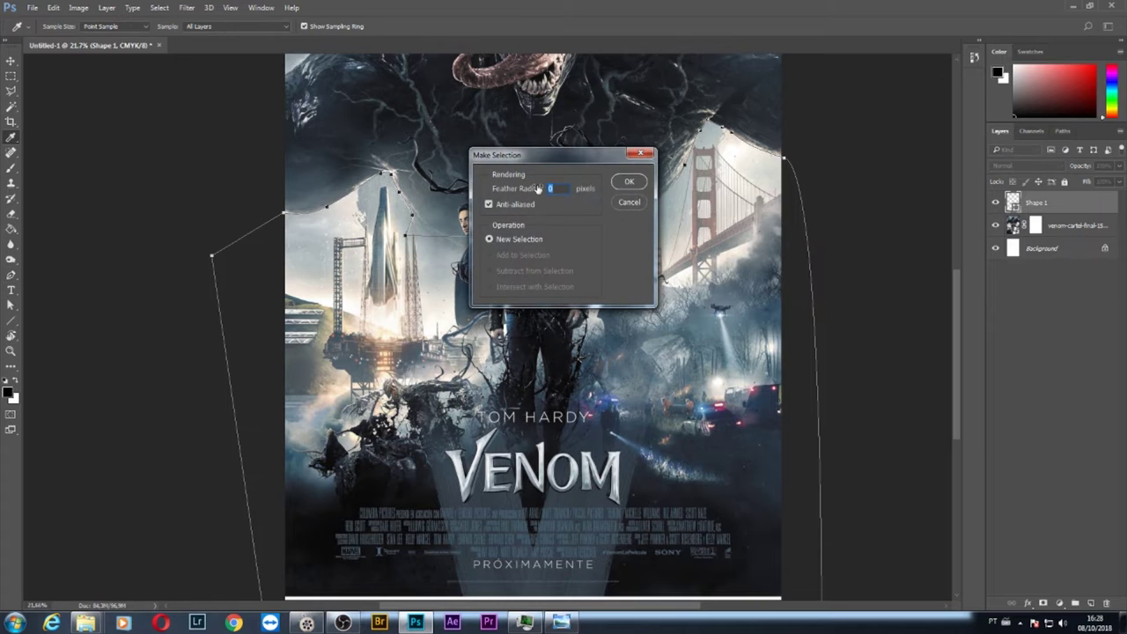
pyautogui.click(626, 183)
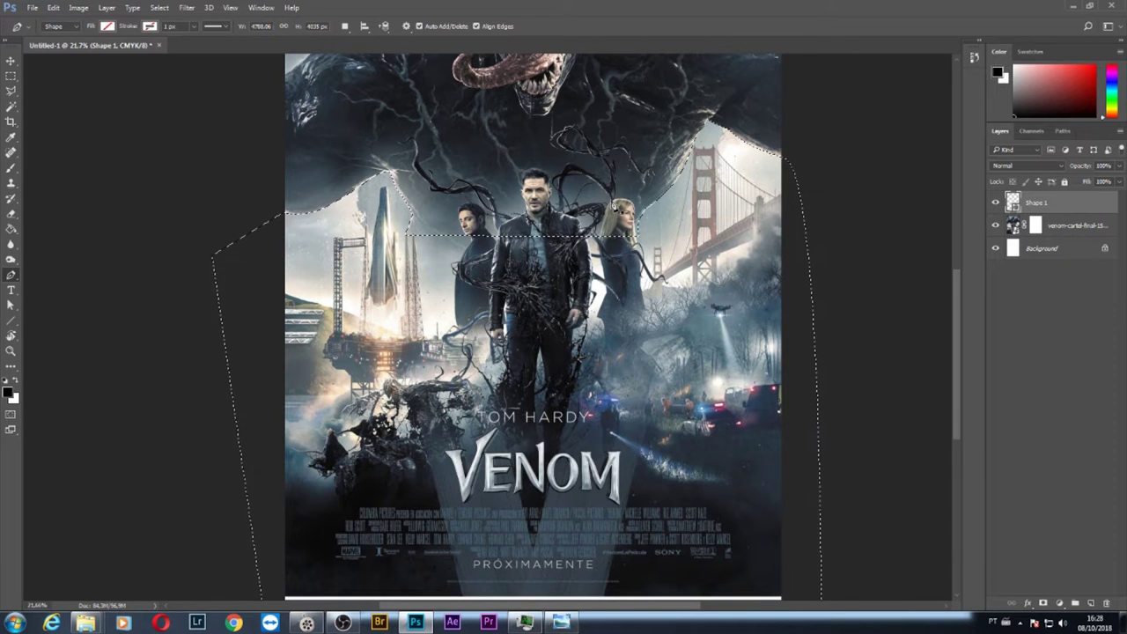
pyautogui.moveTo(667, 352); pyautogui.dragTo(646, 327)
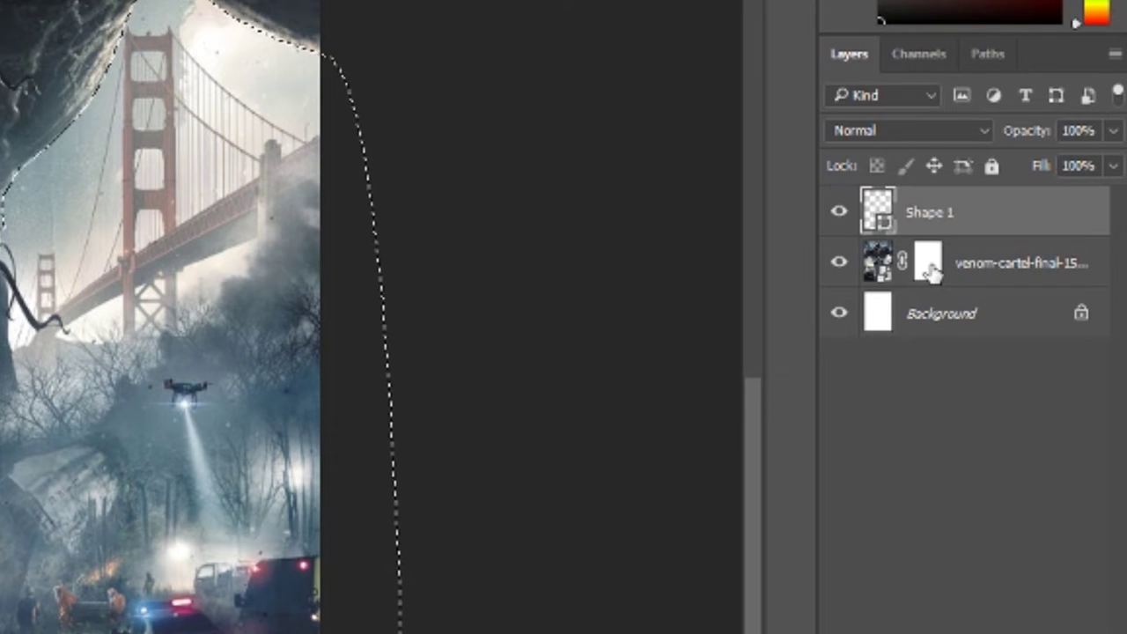
# Paint black on the poster mask to hide the lower poster and VENOM title, then deselect
pyautogui.click(1036, 226)
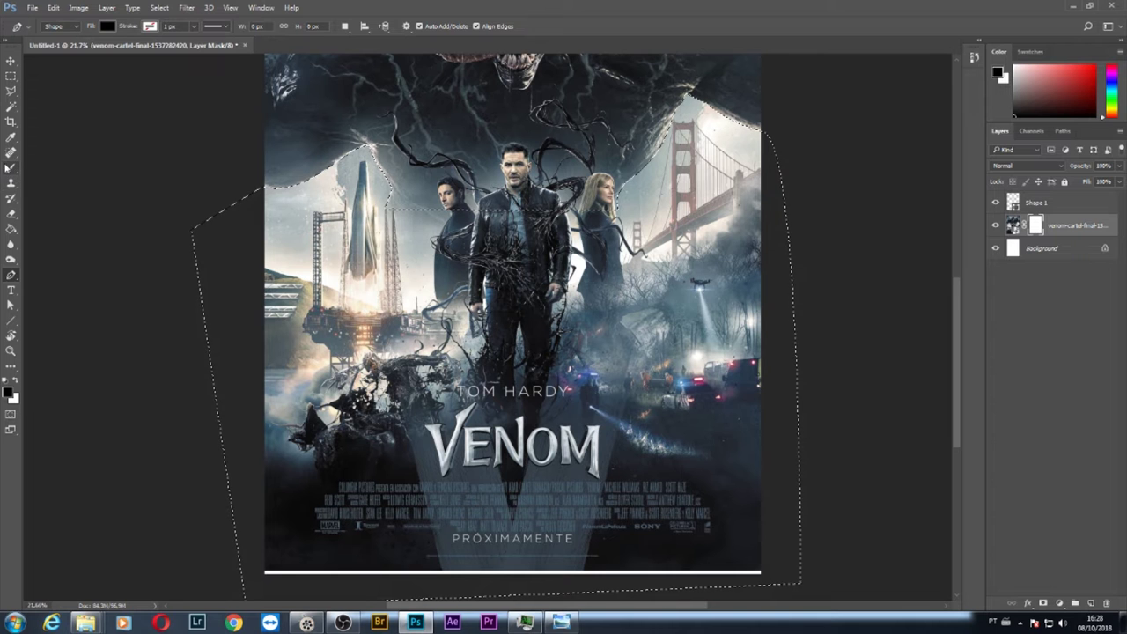
pyautogui.click(11, 169)
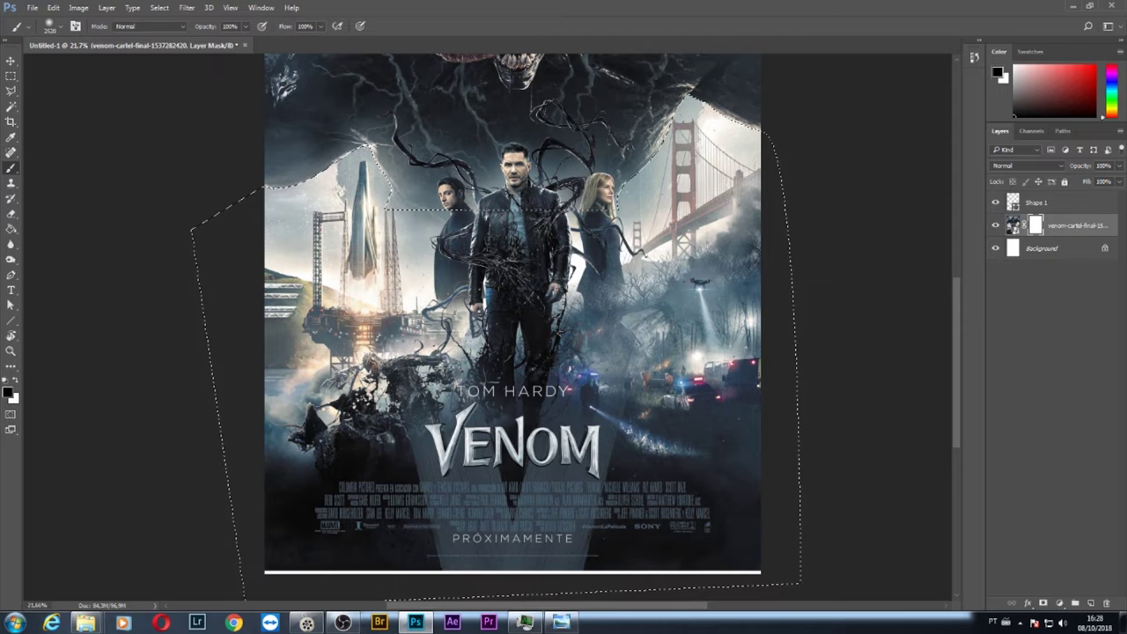
pyautogui.moveTo(282, 264)
pyautogui.mouseDown()
pyautogui.moveTo(652, 291)
pyautogui.moveTo(740, 221)
pyautogui.moveTo(290, 370)
pyautogui.moveTo(740, 458)
pyautogui.mouseUp()
pyautogui.moveTo(353, 422)
pyautogui.mouseDown()
pyautogui.moveTo(704, 440)
pyautogui.moveTo(308, 510)
pyautogui.moveTo(740, 529)
pyautogui.mouseUp()
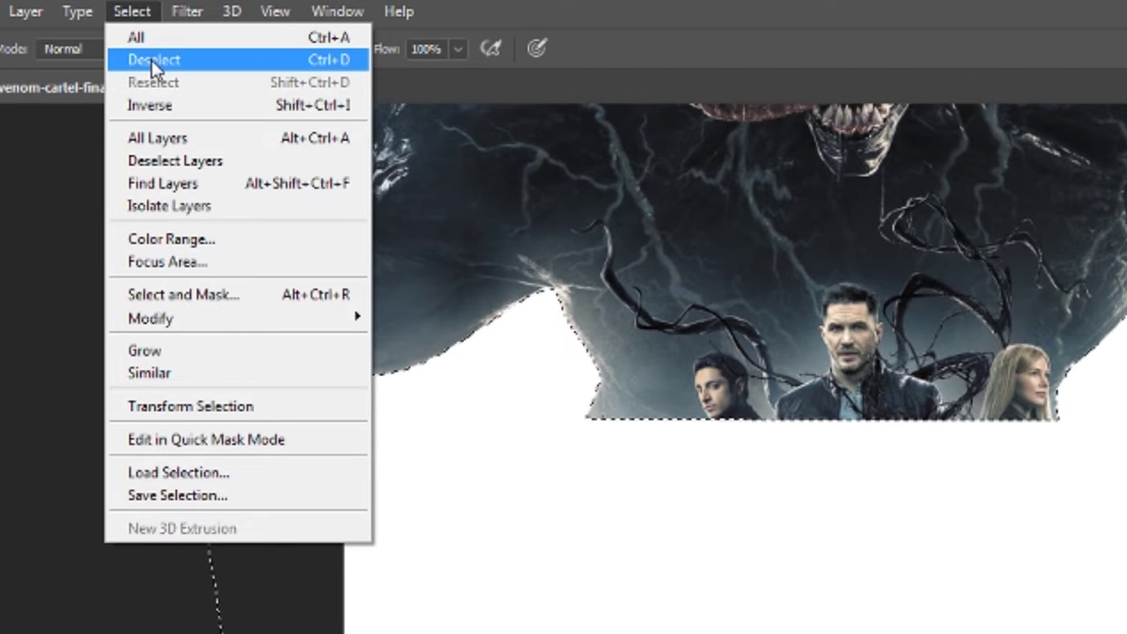
pyautogui.click(304, 68)
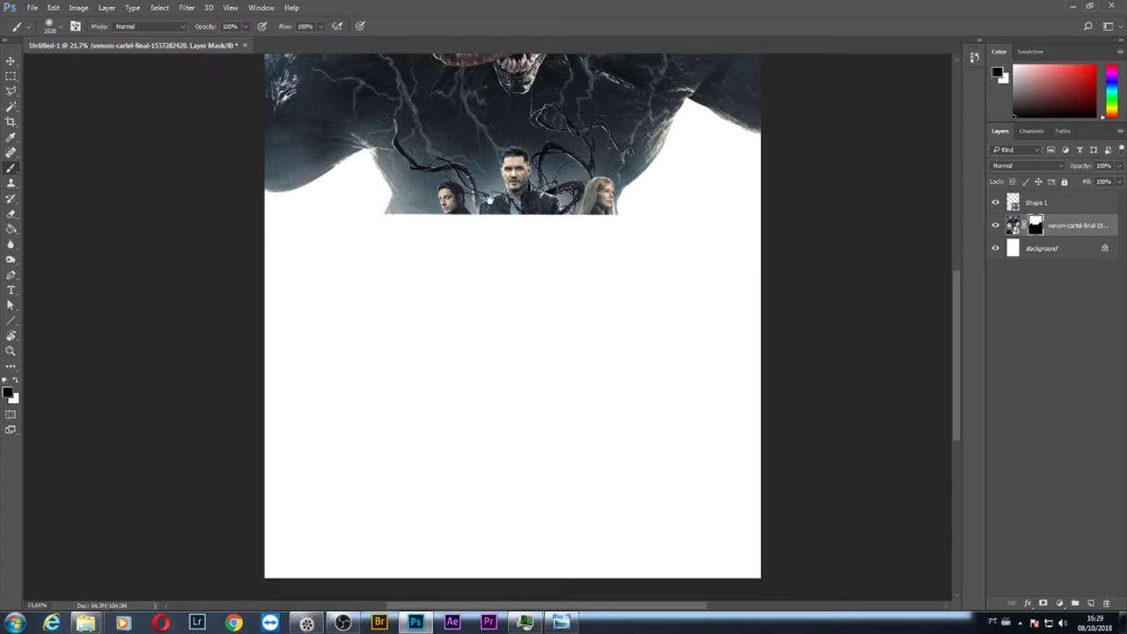
# Toggle the poster mask off and on to compare the Venom and actors cutout
pyautogui.scroll(5, 423, 198)
pyautogui.scroll(5, 352, 229)
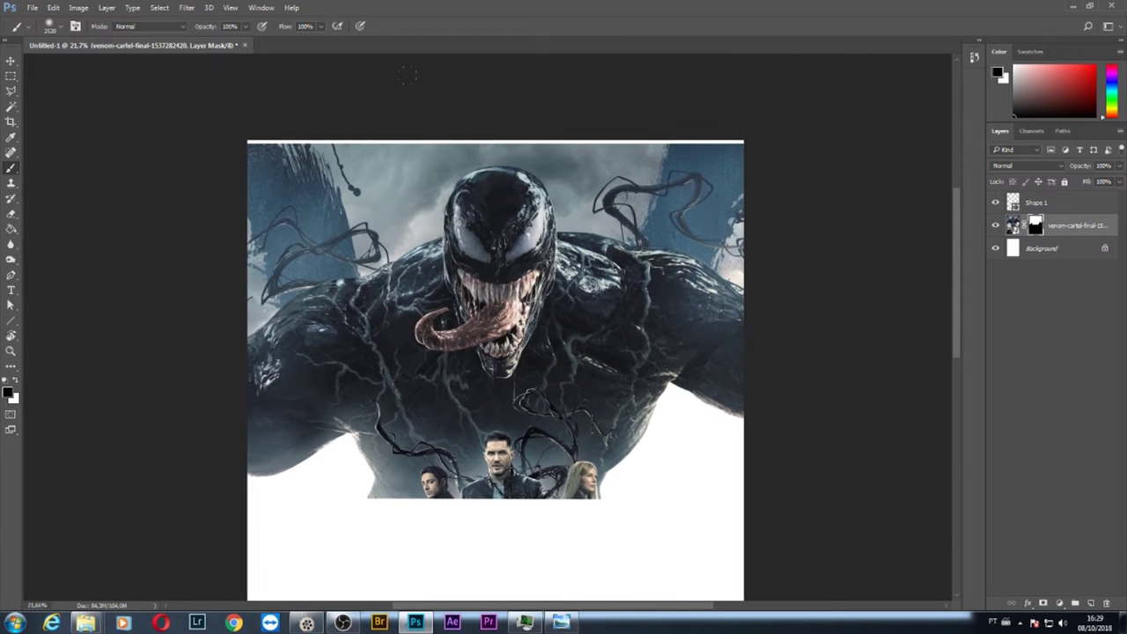
pyautogui.scroll(2, 258, 265)
pyautogui.scroll(2, 264, 256)
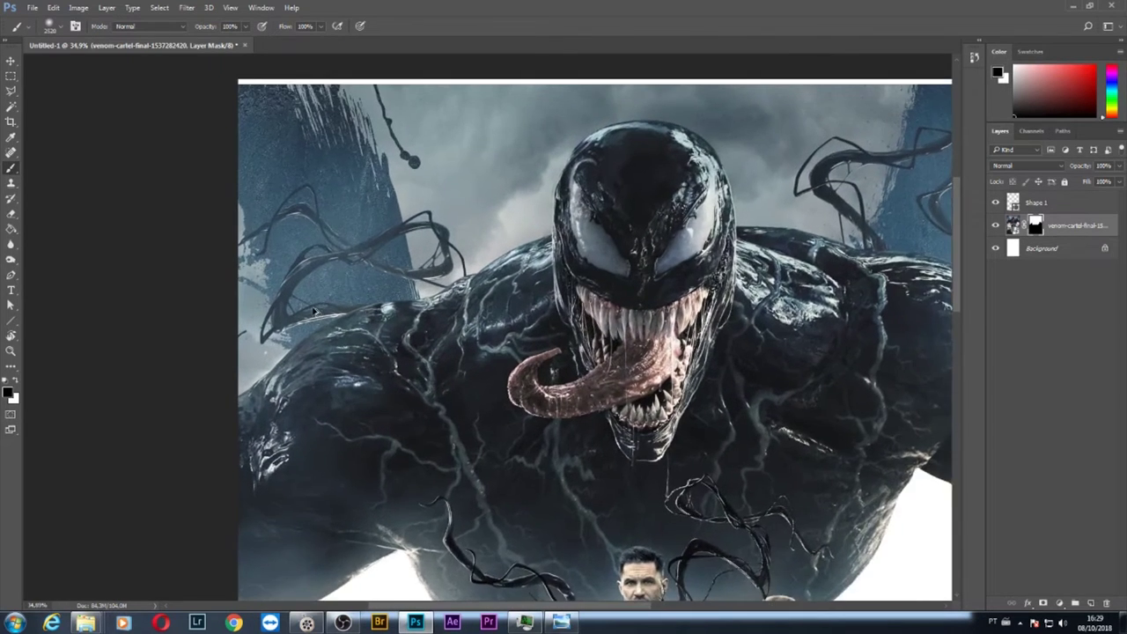
pyautogui.scroll(2, 282, 273)
pyautogui.scroll(2, 314, 310)
pyautogui.hscroll(1, 315, 310)
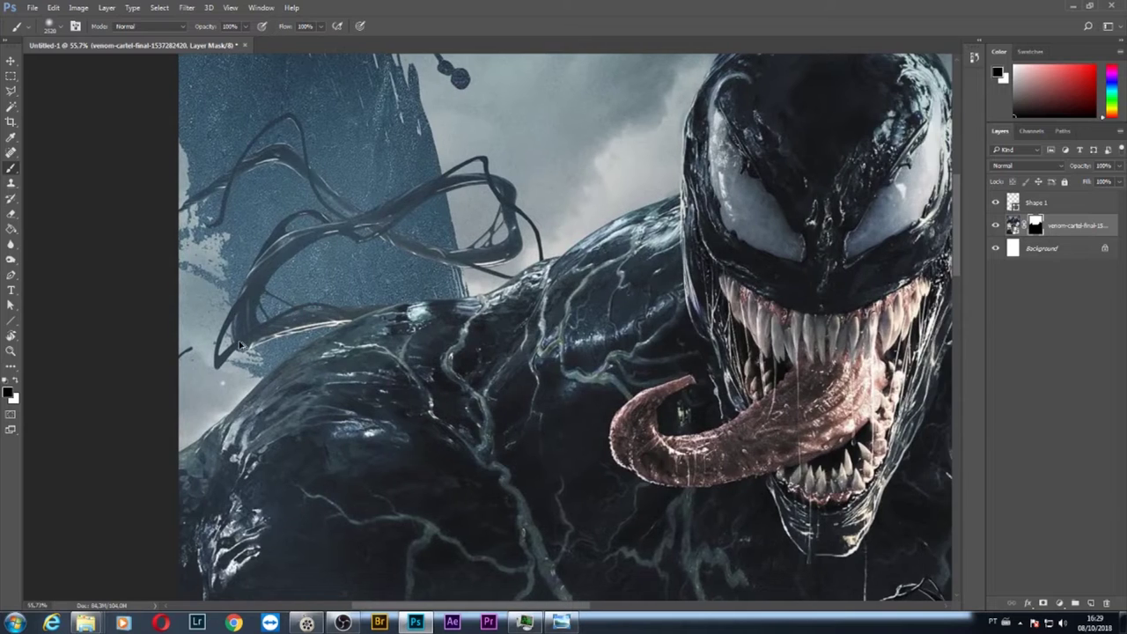
pyautogui.scroll(3, 238, 343)
pyautogui.scroll(-2, 264, 335)
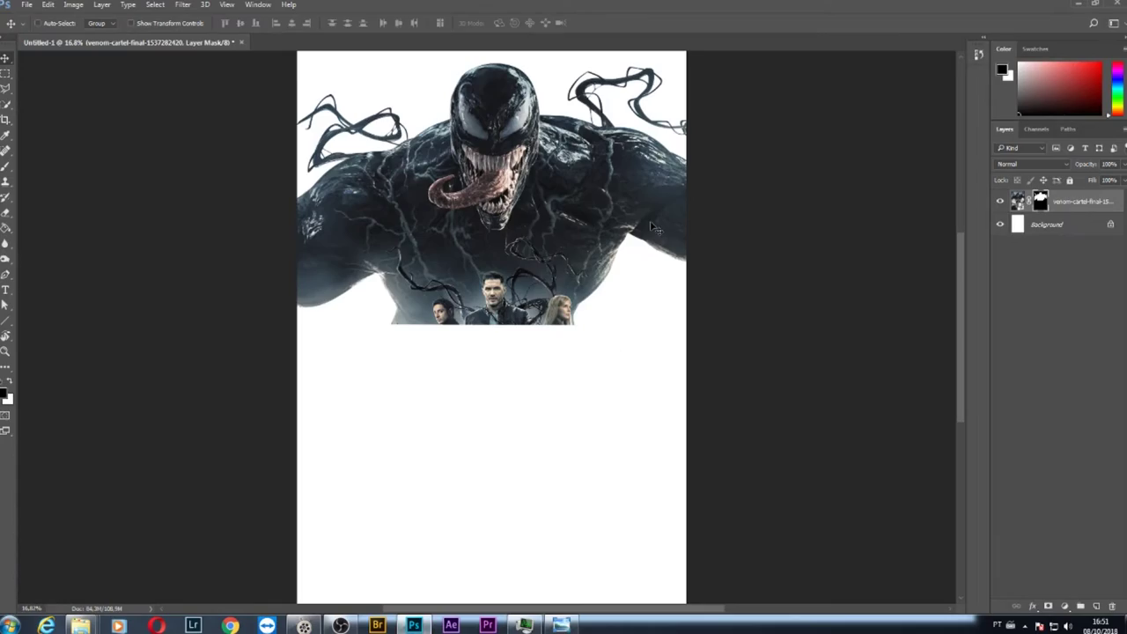
pyautogui.rightClick(1042, 202)
pyautogui.click(1044, 212)
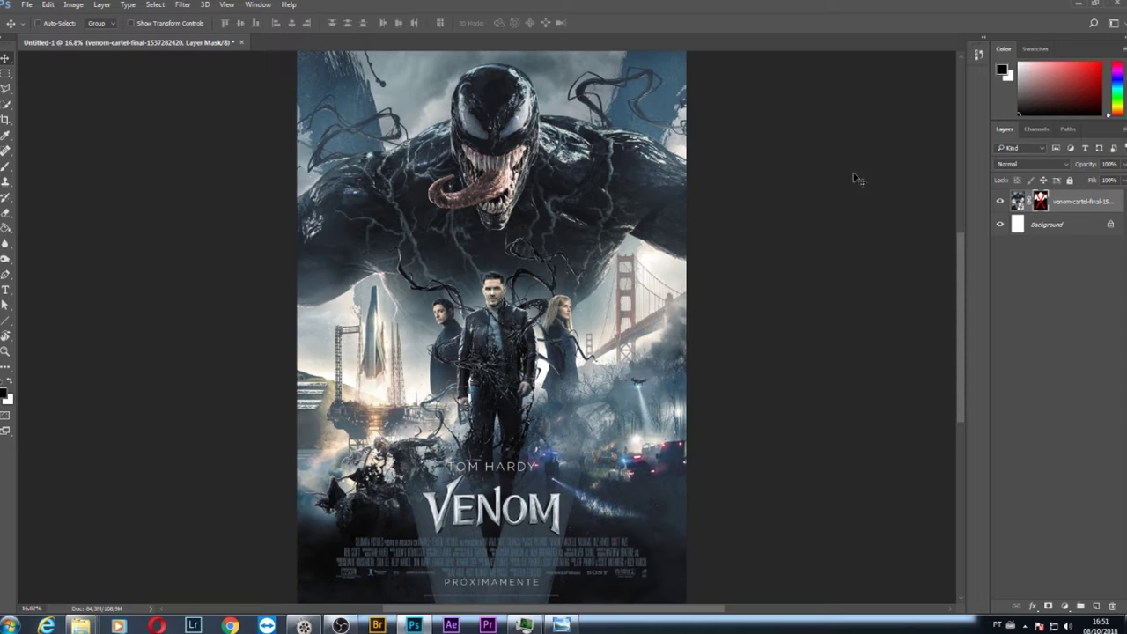
pyautogui.rightClick(1040, 203)
pyautogui.click(1054, 213)
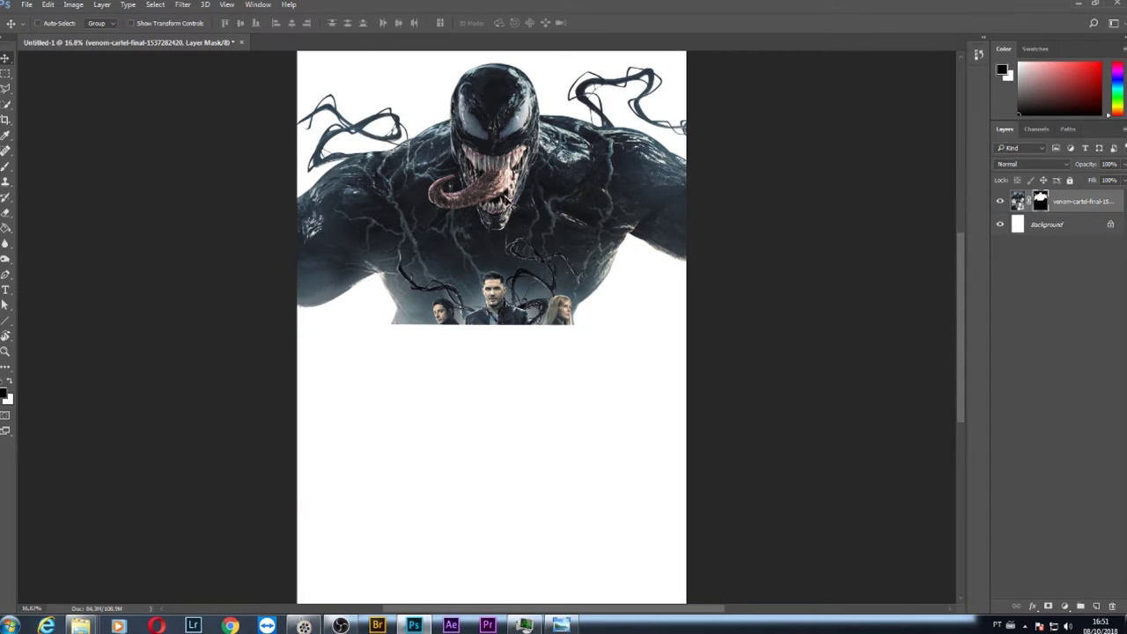
pyautogui.scroll(3, 488, 307)
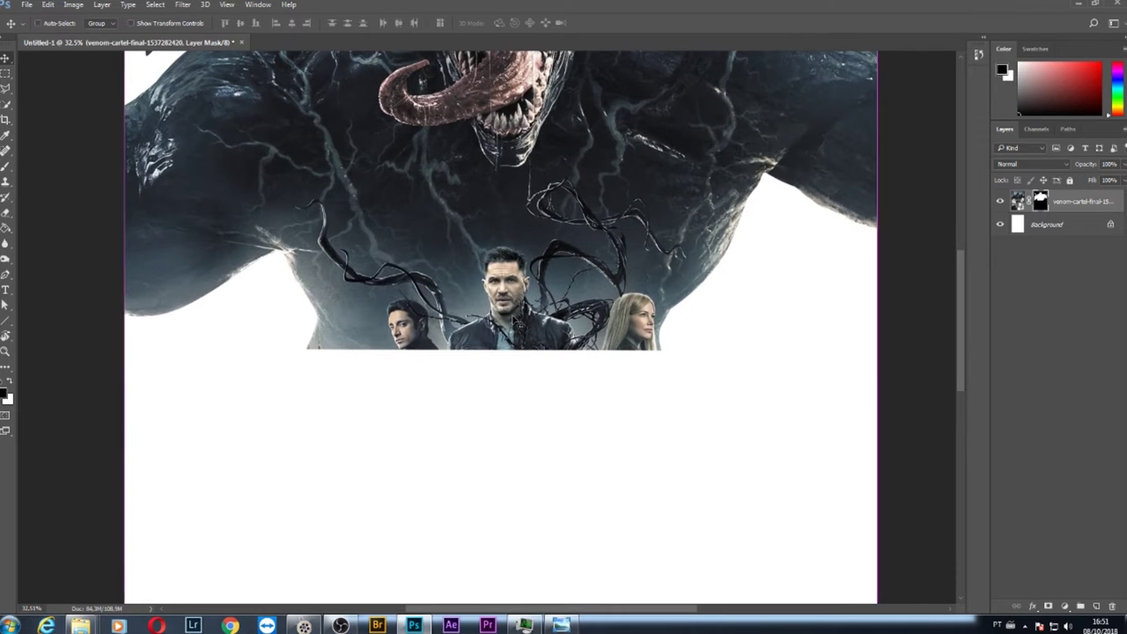
pyautogui.scroll(-2, 498, 295)
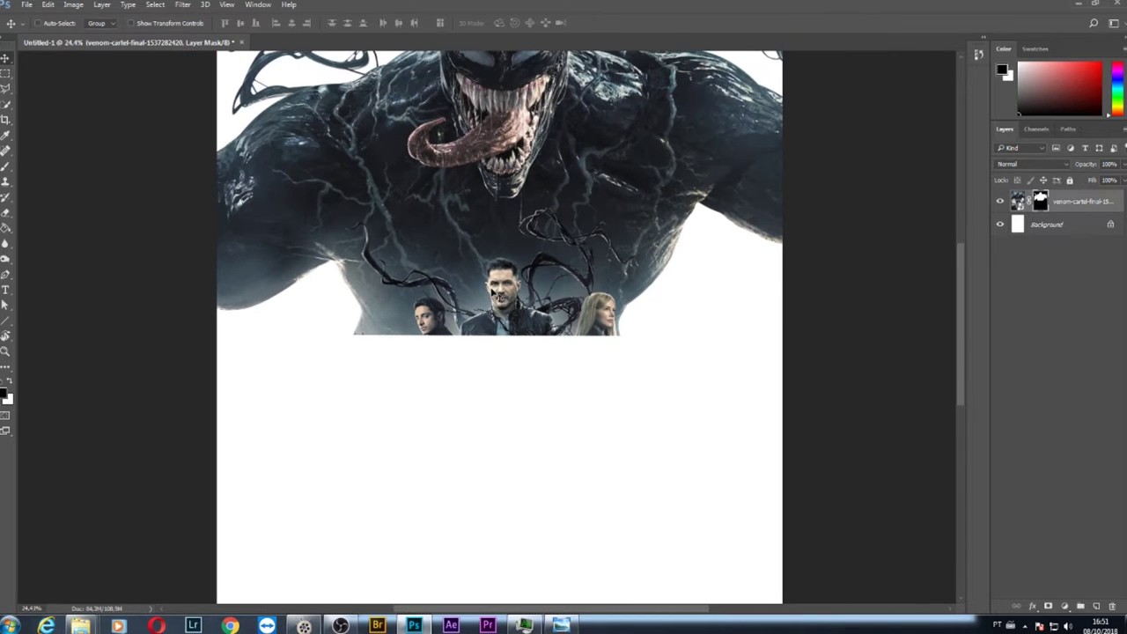
# Try cloning over the central man's face, undo it, and cancel rasterizing the smart object
pyautogui.click(6, 180)
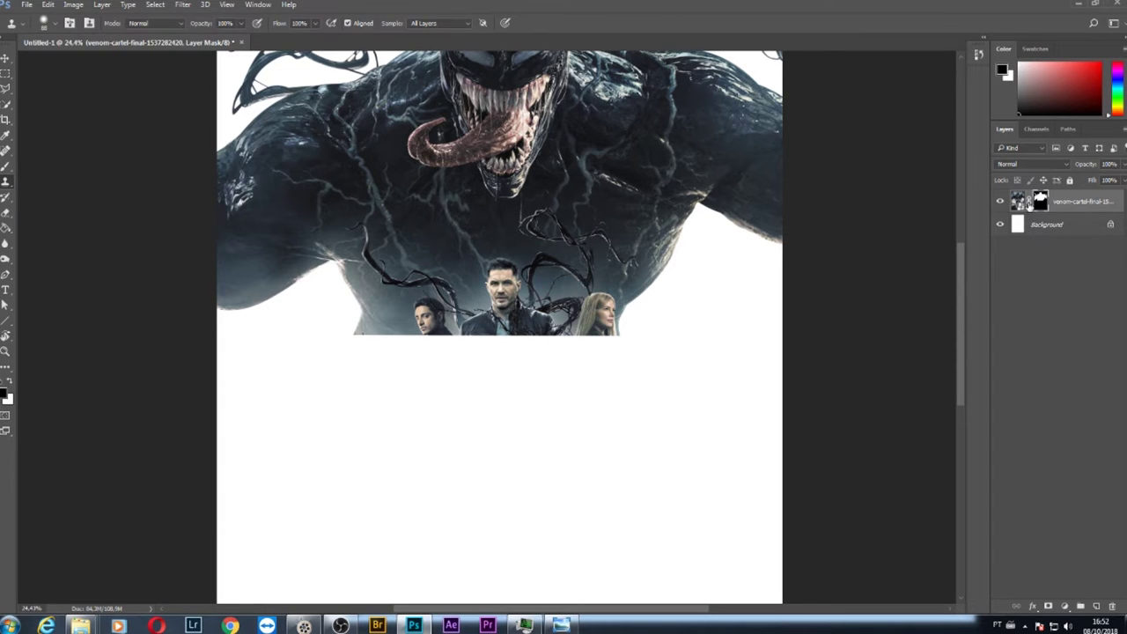
pyautogui.moveTo(468, 264); pyautogui.dragTo(506, 284)
pyautogui.hotkey('ctrl', 'z')
pyautogui.click(1020, 201)
pyautogui.click(506, 278)
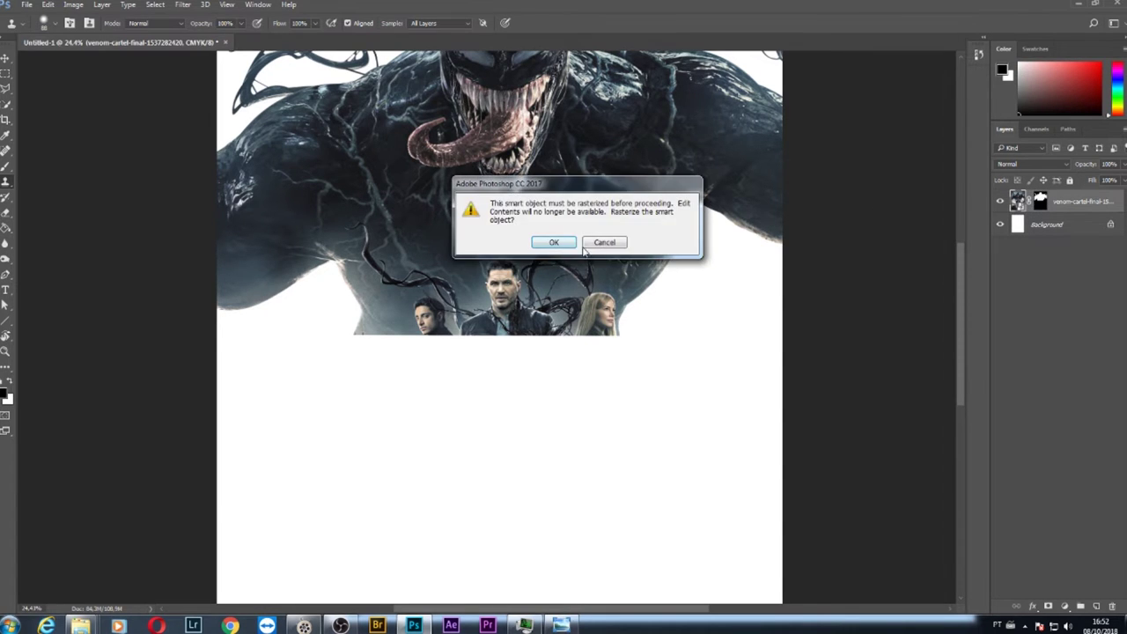
pyautogui.click(604, 242)
pyautogui.click(1041, 202)
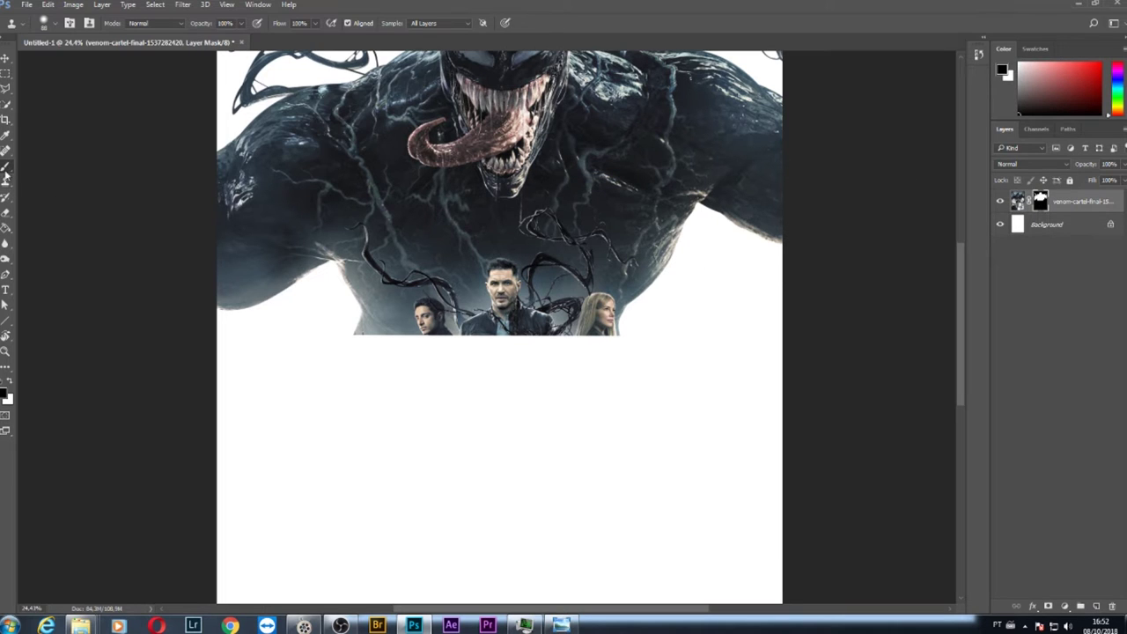
# Paint a fade over the faces with a roughly 2767 px brush, then undo it
pyautogui.click(6, 165)
pyautogui.rightClick(538, 413)
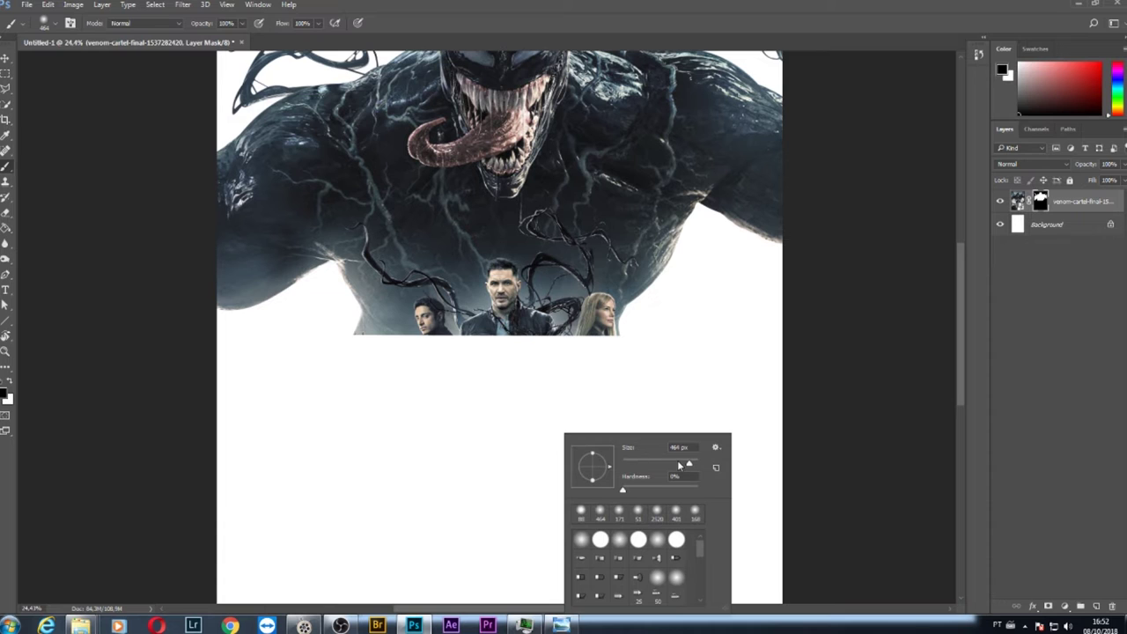
pyautogui.keyDown('alt'); pyautogui.rightClick(441, 357); pyautogui.keyUp('alt')
pyautogui.moveTo(445, 358)
pyautogui.mouseDown()
pyautogui.moveTo(582, 368)
pyautogui.moveTo(413, 364)
pyautogui.moveTo(630, 364)
pyautogui.moveTo(440, 356)
pyautogui.moveTo(493, 355)
pyautogui.moveTo(477, 356)
pyautogui.moveTo(558, 381)
pyautogui.mouseUp()
pyautogui.hotkey('ctrl', 'z')
# Retry the fade with a 2514 px brush and undo that stroke too
pyautogui.rightClick(553, 377)
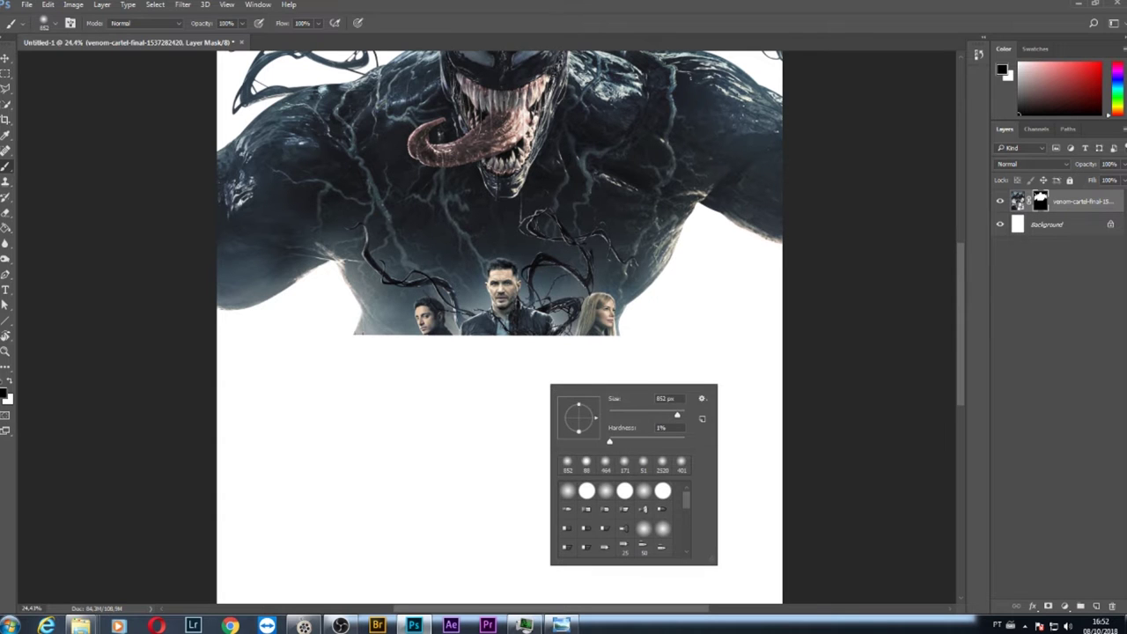
pyautogui.rightClick(465, 357)
pyautogui.moveTo(449, 324)
pyautogui.mouseDown()
pyautogui.moveTo(475, 313)
pyautogui.moveTo(516, 339)
pyautogui.mouseUp()
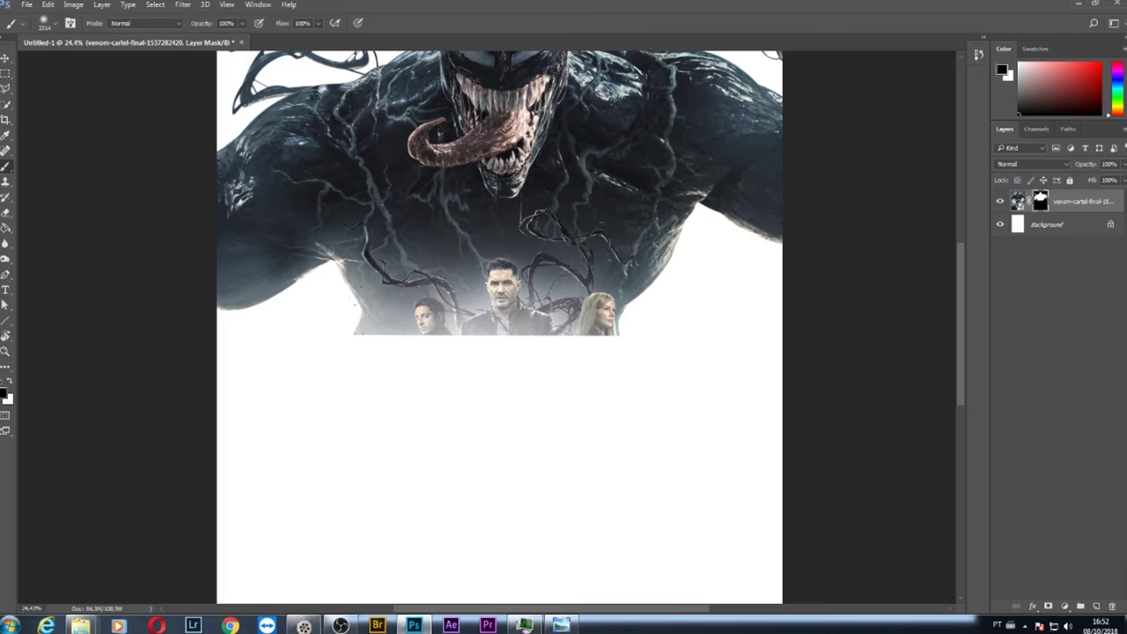
pyautogui.hotkey('ctrl', 'z')
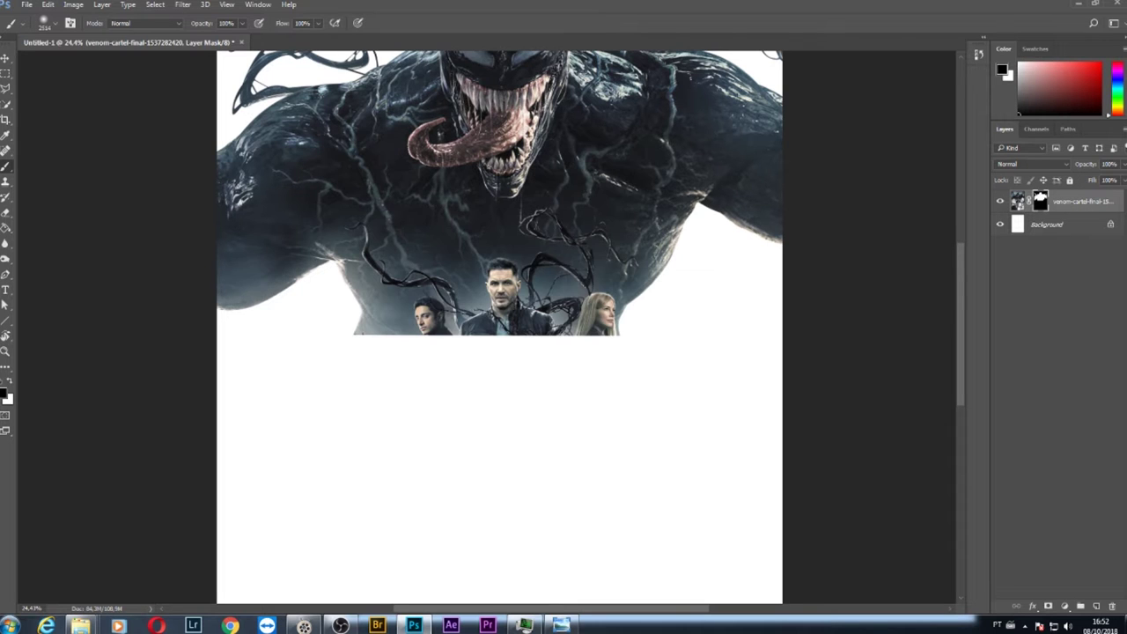
# Resize the soft brush and paint the final fade of the three actors into white
pyautogui.rightClick(528, 419)
pyautogui.moveTo(541, 315)
pyautogui.mouseDown()
pyautogui.moveTo(529, 314)
pyautogui.moveTo(555, 284)
pyautogui.mouseUp()
pyautogui.hotkey('ctrl', 'z')
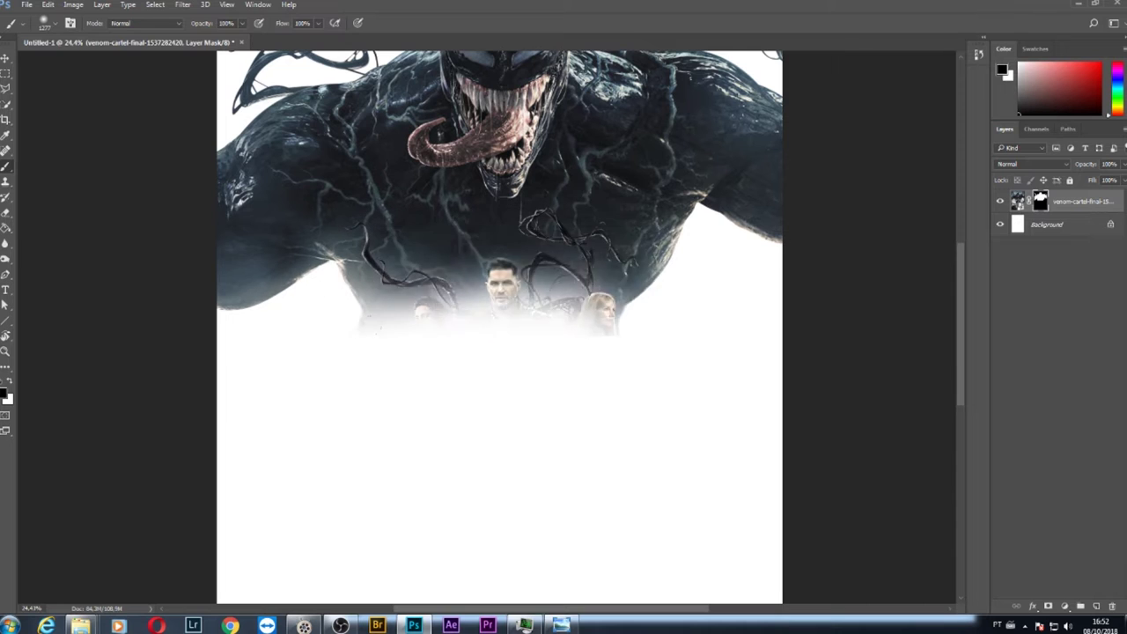
pyautogui.hotkey('ctrl', 'z')
pyautogui.scroll(-3, 458, 326)
pyautogui.hotkey('ctrl', 'z')
pyautogui.moveTo(451, 331)
pyautogui.mouseDown()
pyautogui.moveTo(431, 316)
pyautogui.moveTo(374, 322)
pyautogui.moveTo(390, 323)
pyautogui.moveTo(359, 310)
pyautogui.moveTo(520, 295)
pyautogui.moveTo(551, 315)
pyautogui.mouseUp()
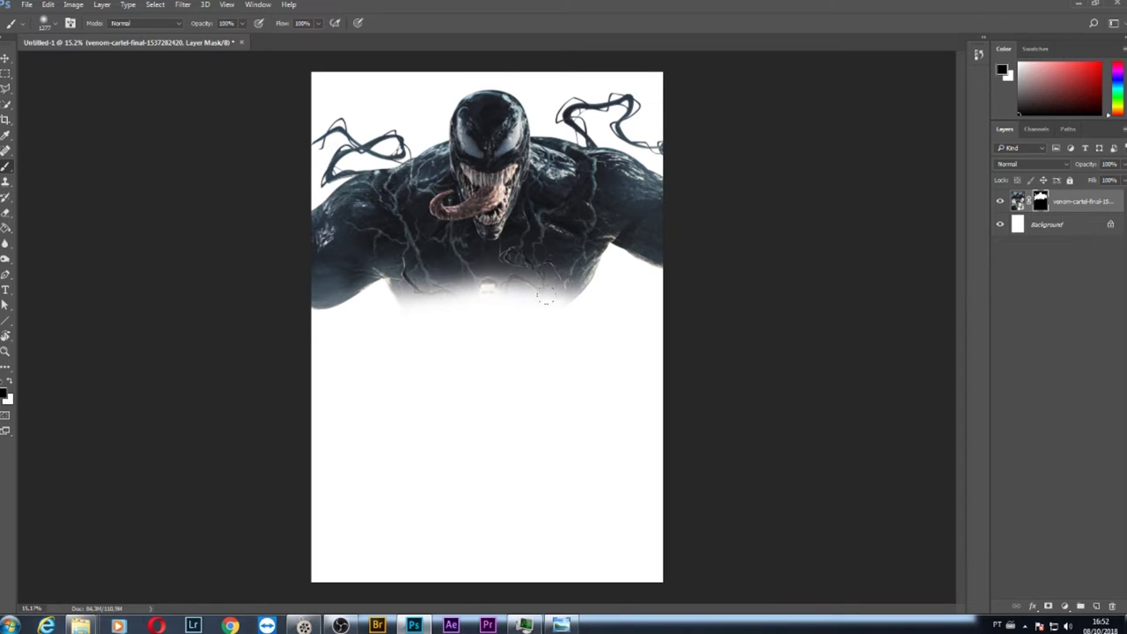
# Duplicate the Venom layer, hide the original, apply the copy's mask, and move it lower
pyautogui.click(1075, 204)
pyautogui.hotkey('ctrl', 'j')
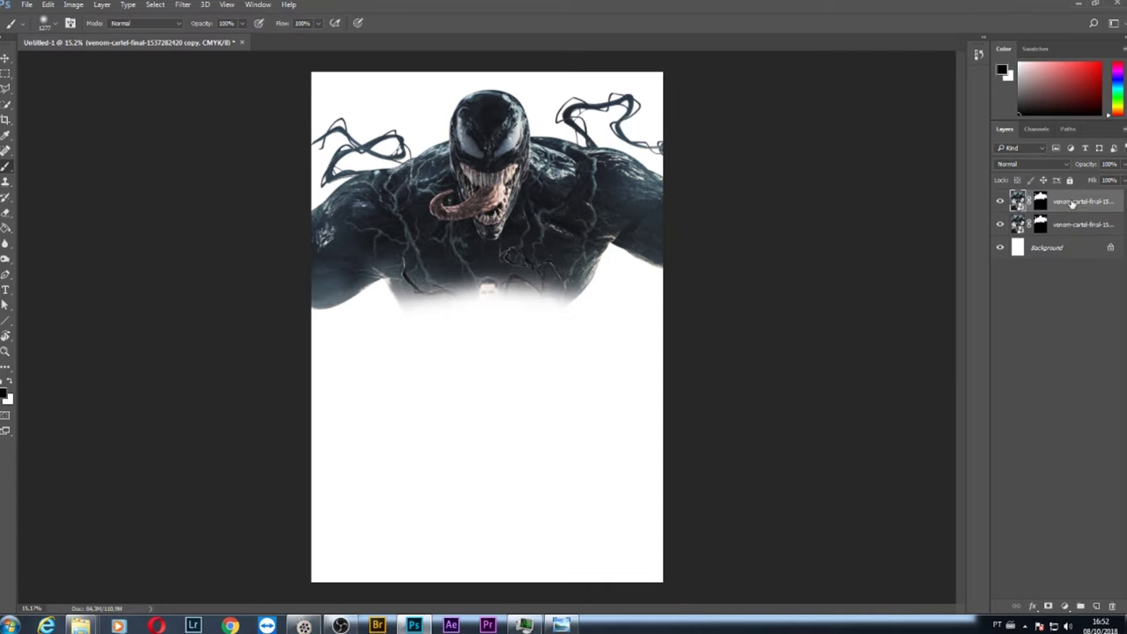
pyautogui.click(1001, 226)
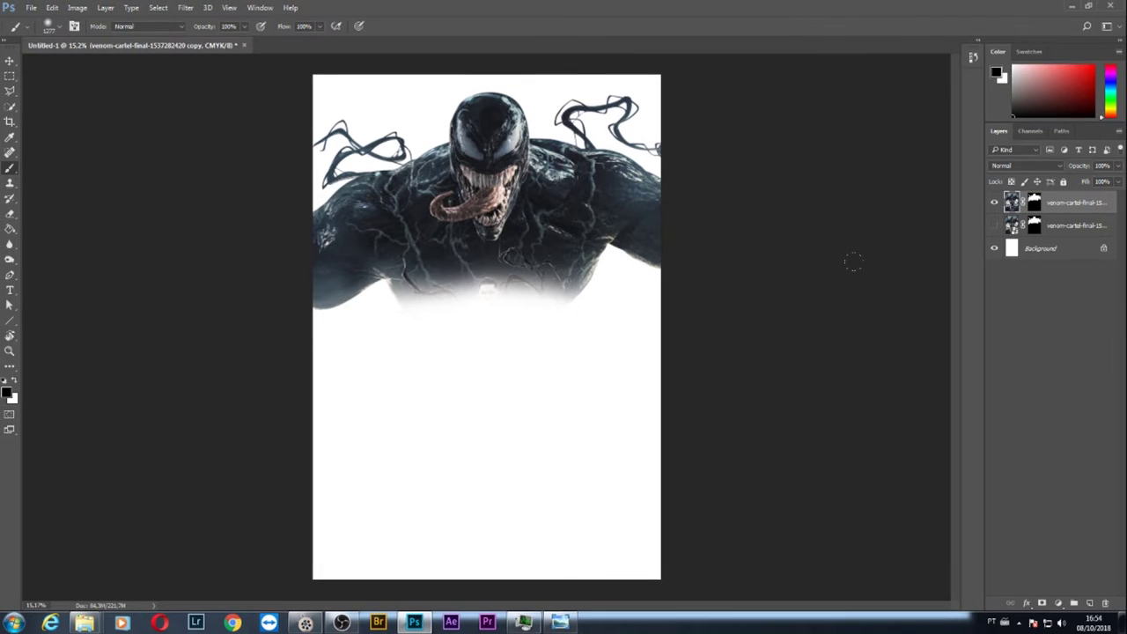
pyautogui.rightClick(1035, 206)
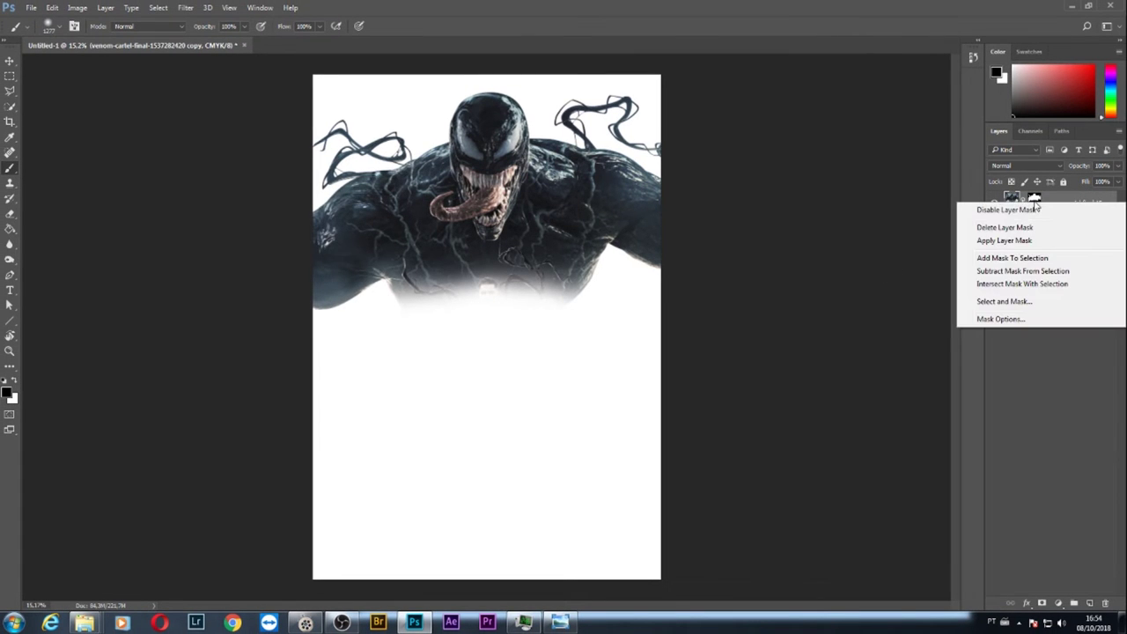
pyautogui.click(1005, 242)
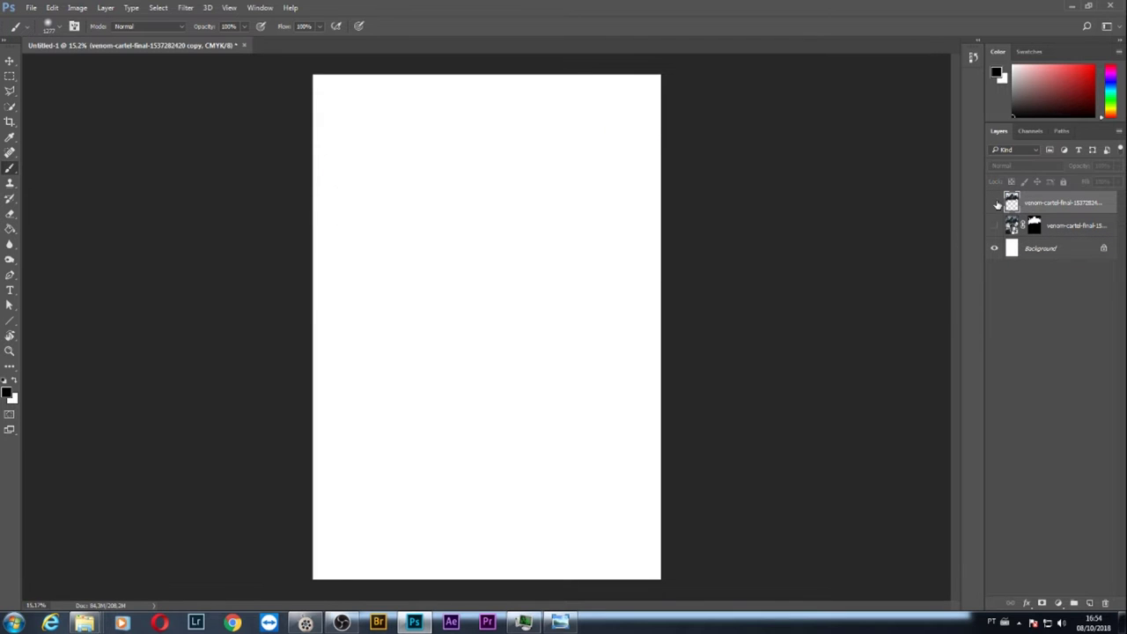
pyautogui.click(9, 60)
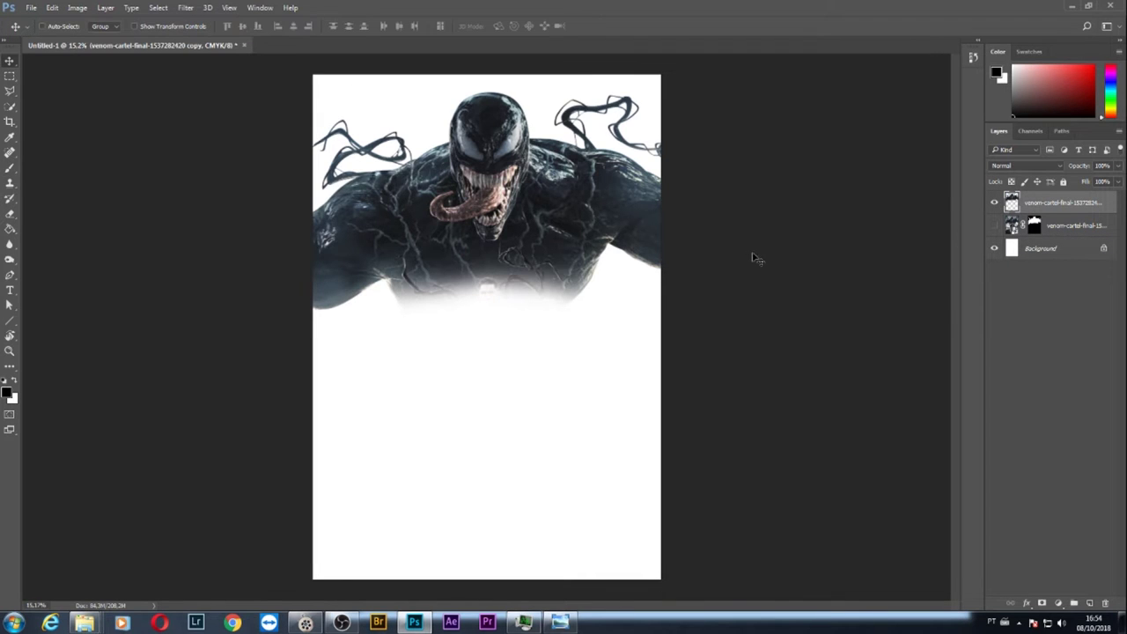
pyautogui.moveTo(528, 245); pyautogui.dragTo(526, 396)
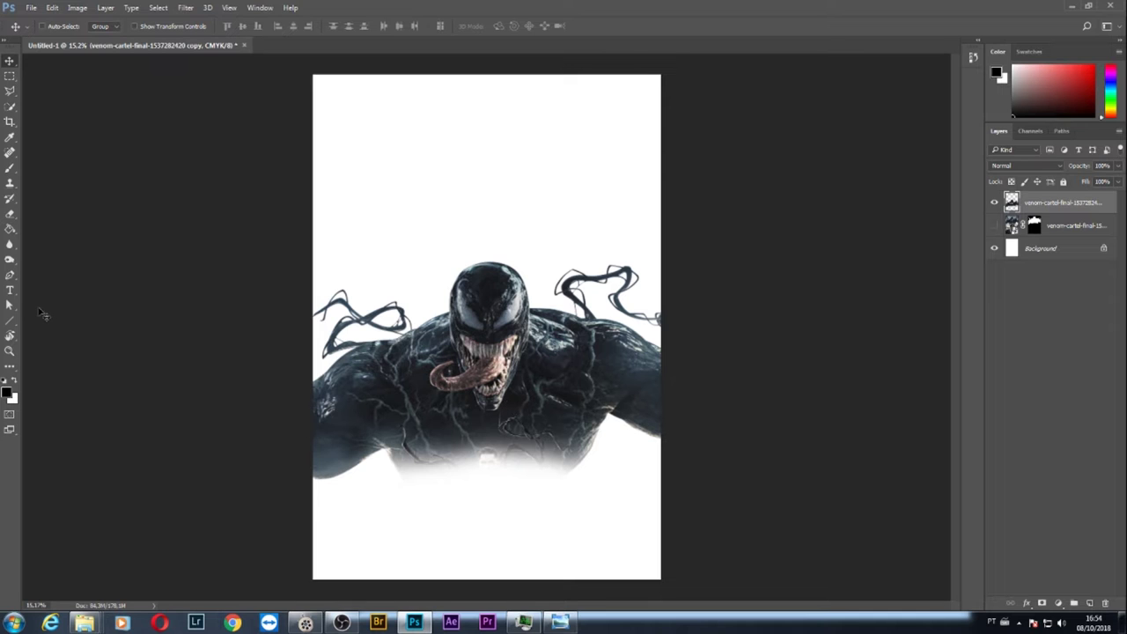
pyautogui.moveTo(84, 623)
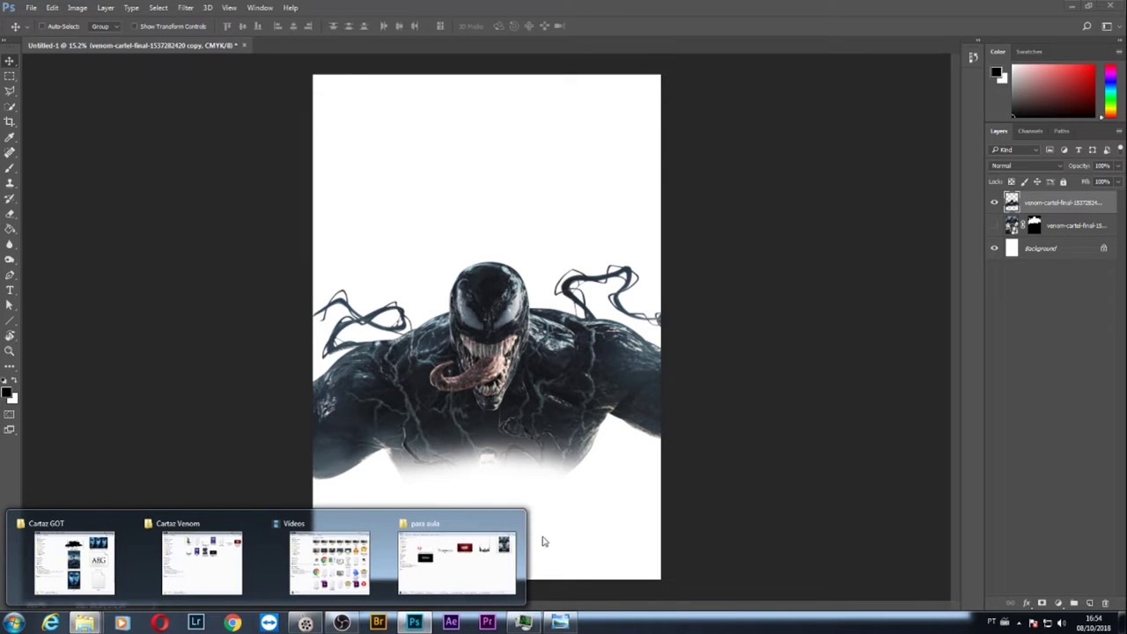
# Drag the Marvel Comics Logo Desktop Wallpaper file from the para aula folder into Photoshop
pyautogui.click(467, 559)
pyautogui.click(470, 312)
pyautogui.click(669, 190)
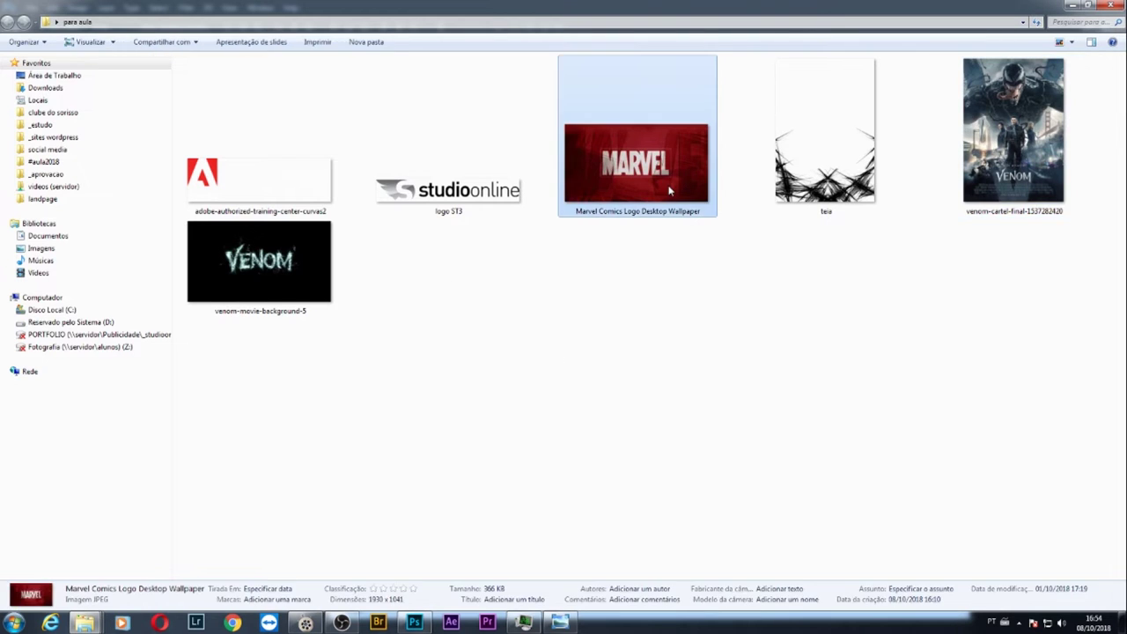
pyautogui.moveTo(643, 173)
pyautogui.mouseDown()
pyautogui.moveTo(423, 627)
pyautogui.moveTo(502, 225)
pyautogui.mouseUp()
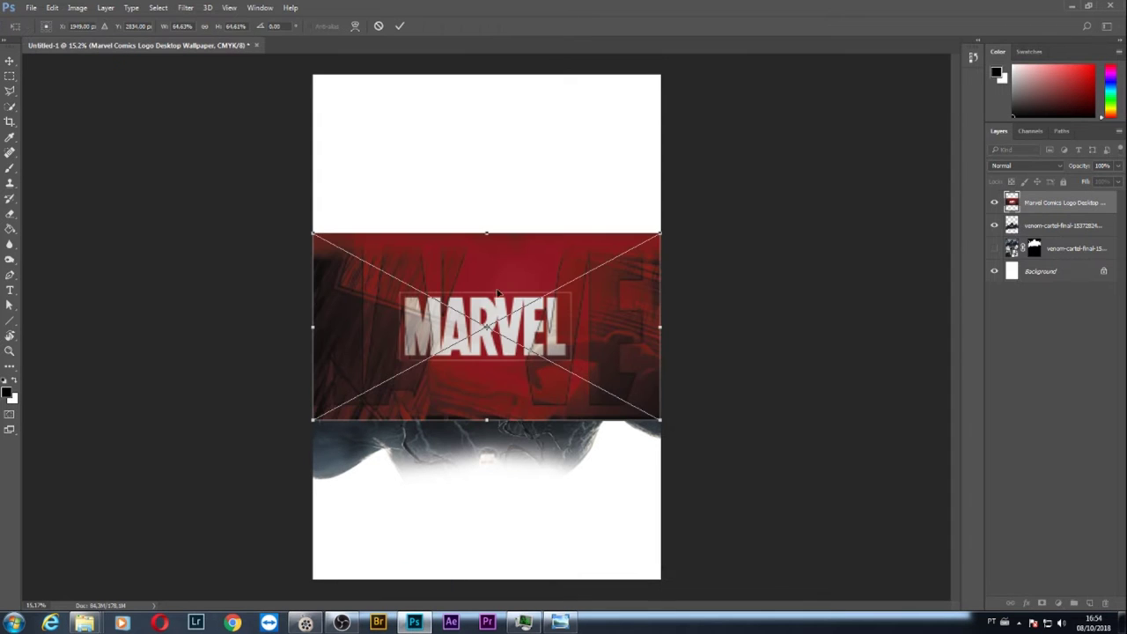
# Move the Marvel image up, enlarge it, and put its layer below Venom
pyautogui.moveTo(498, 293); pyautogui.dragTo(498, 161)
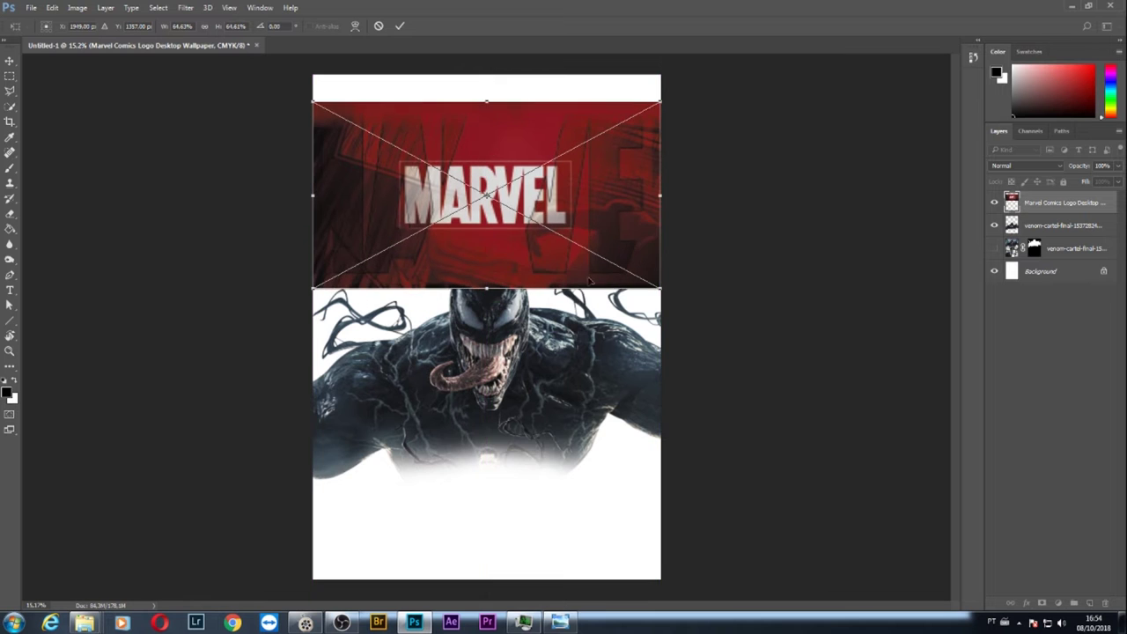
pyautogui.moveTo(665, 285); pyautogui.dragTo(783, 381)
pyautogui.press('Return')
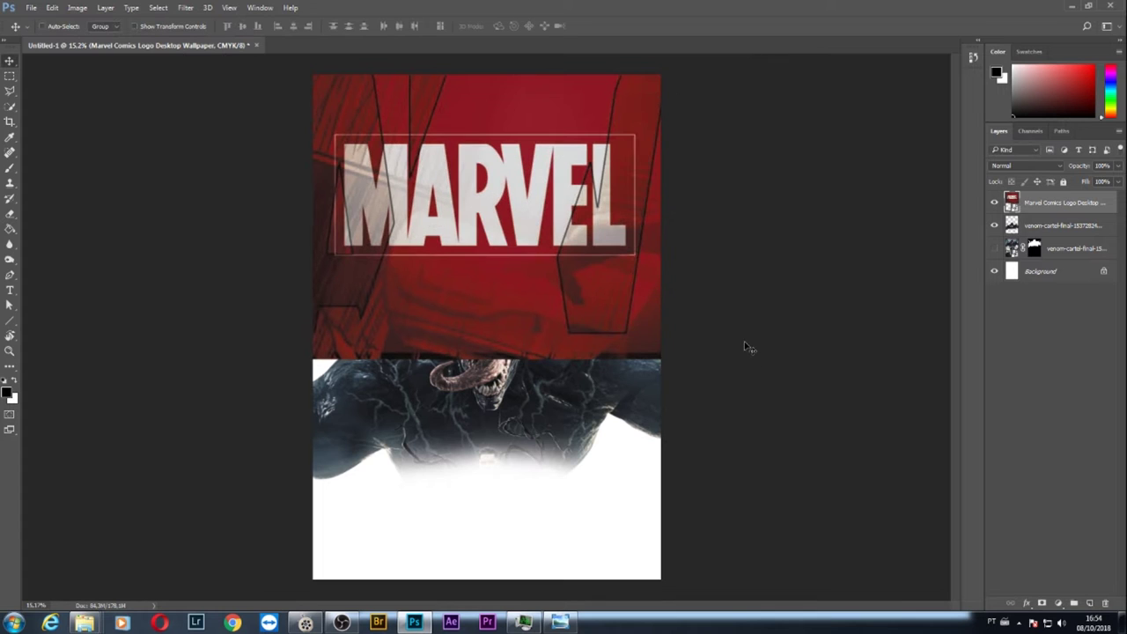
pyautogui.moveTo(1041, 208); pyautogui.dragTo(1035, 238)
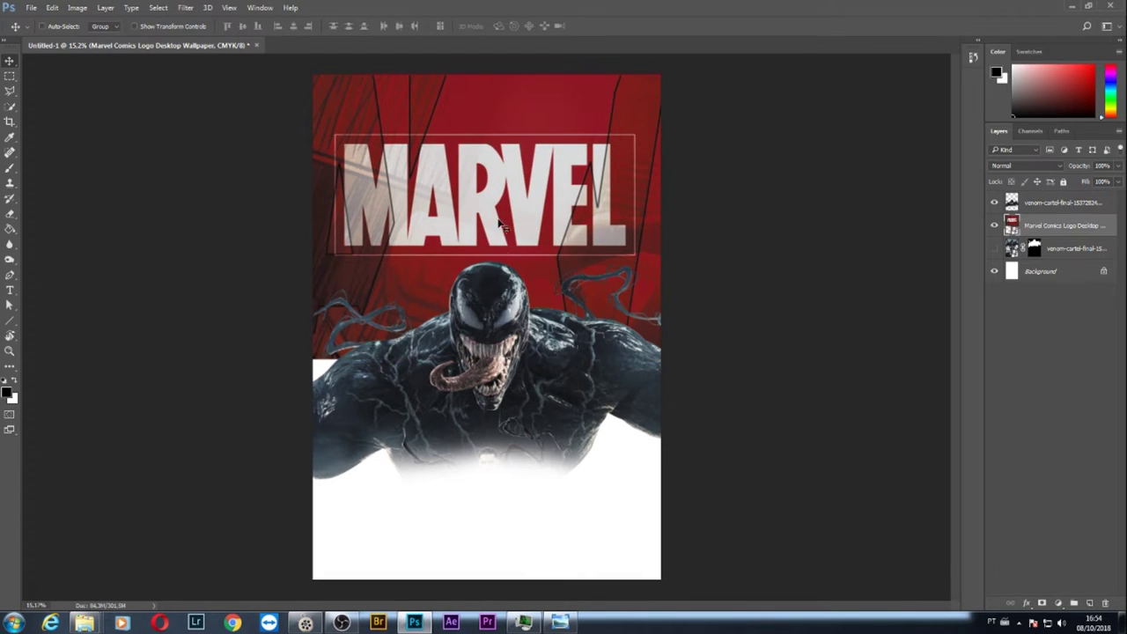
pyautogui.moveTo(493, 225); pyautogui.dragTo(460, 445)
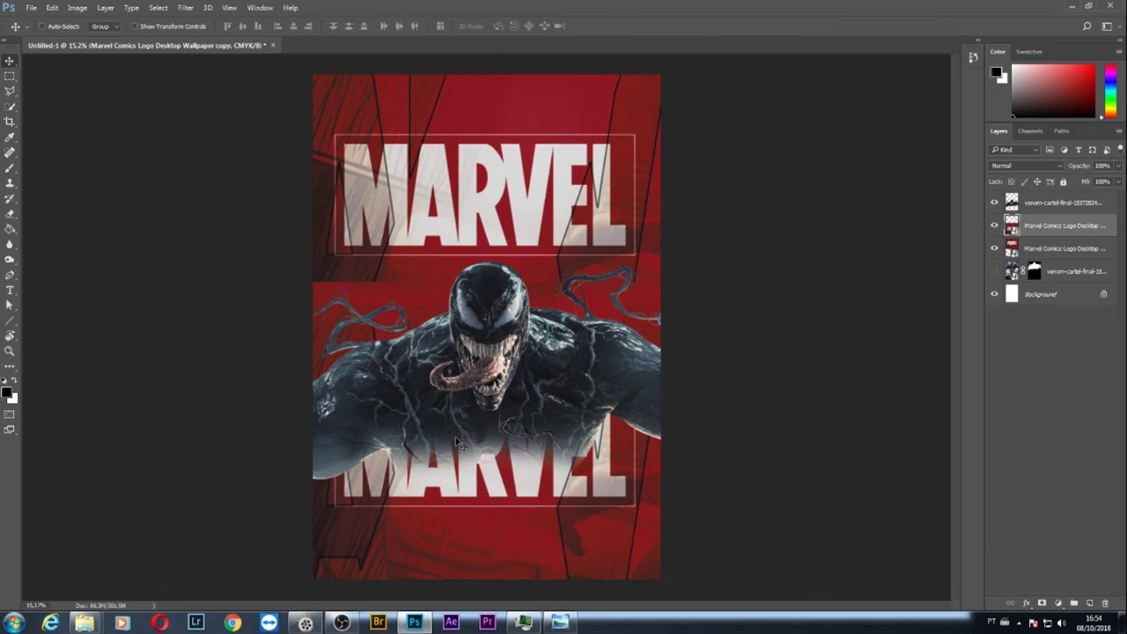
pyautogui.hotkey('ctrl', 'z')
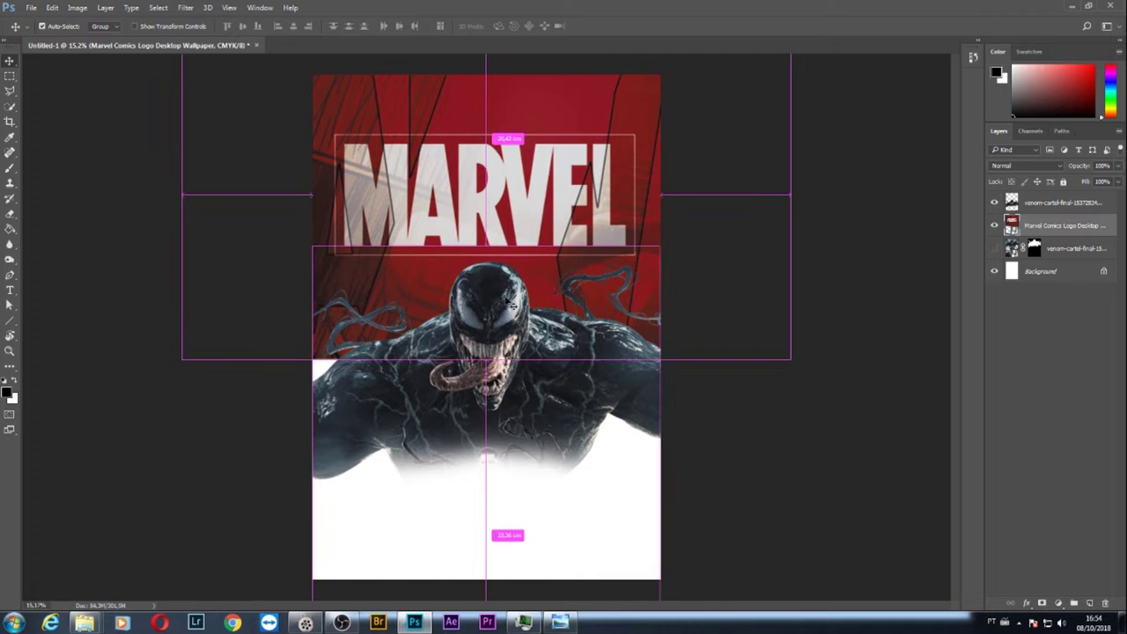
# Enlarge the Marvel image to about 124% across the page and nudge it into place
pyautogui.hotkey('ctrl', 't')
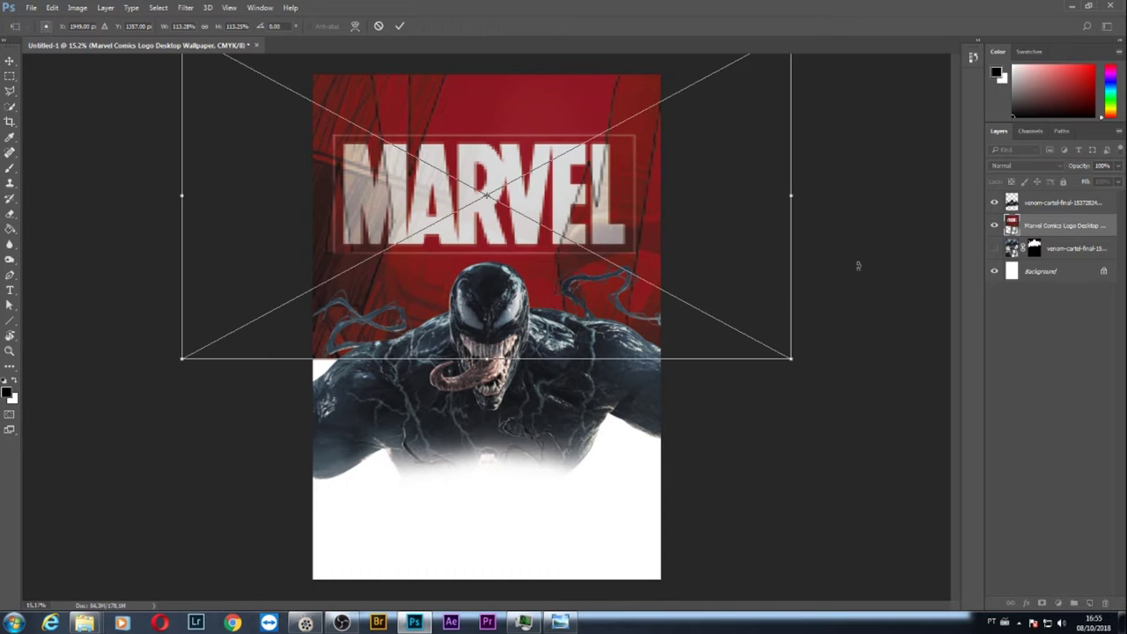
pyautogui.moveTo(795, 359); pyautogui.dragTo(820, 382)
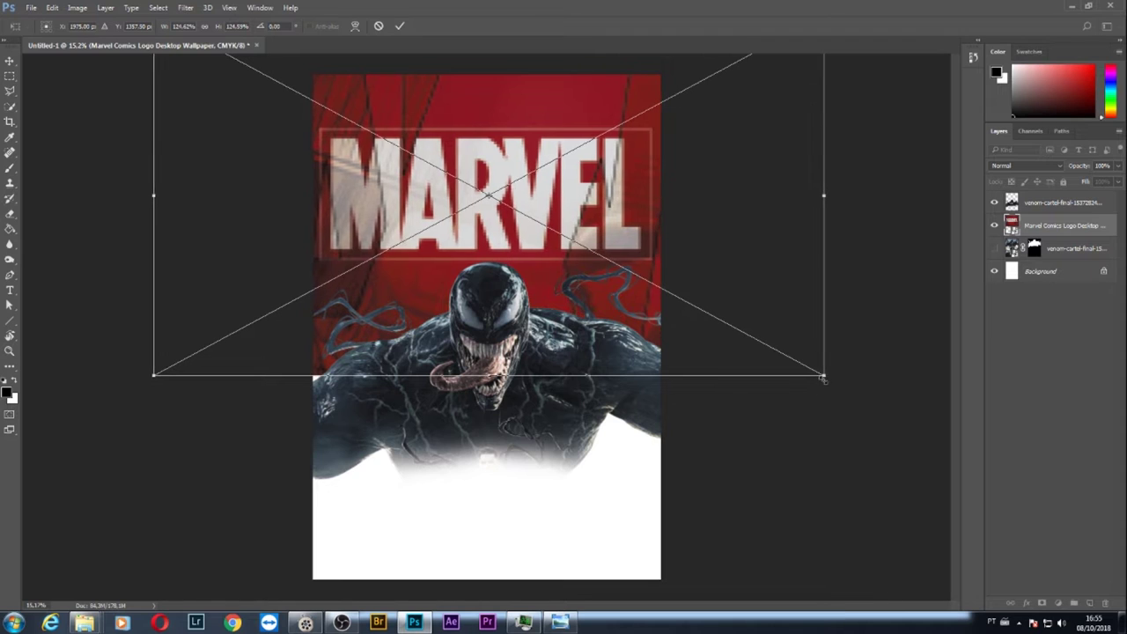
pyautogui.moveTo(689, 193); pyautogui.dragTo(692, 193)
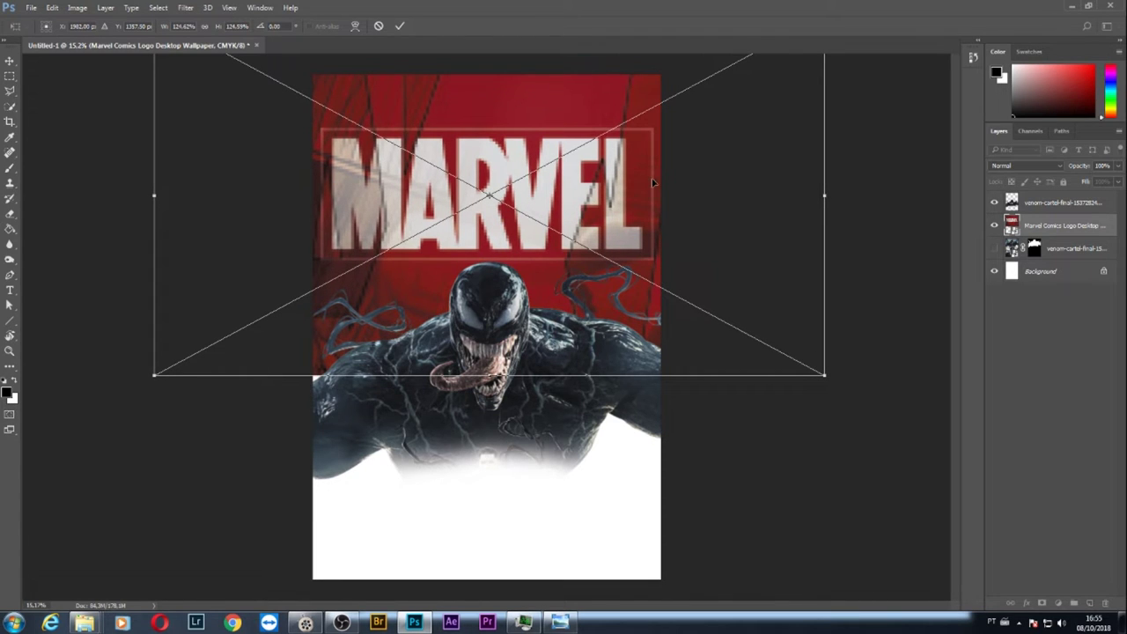
pyautogui.press('Return')
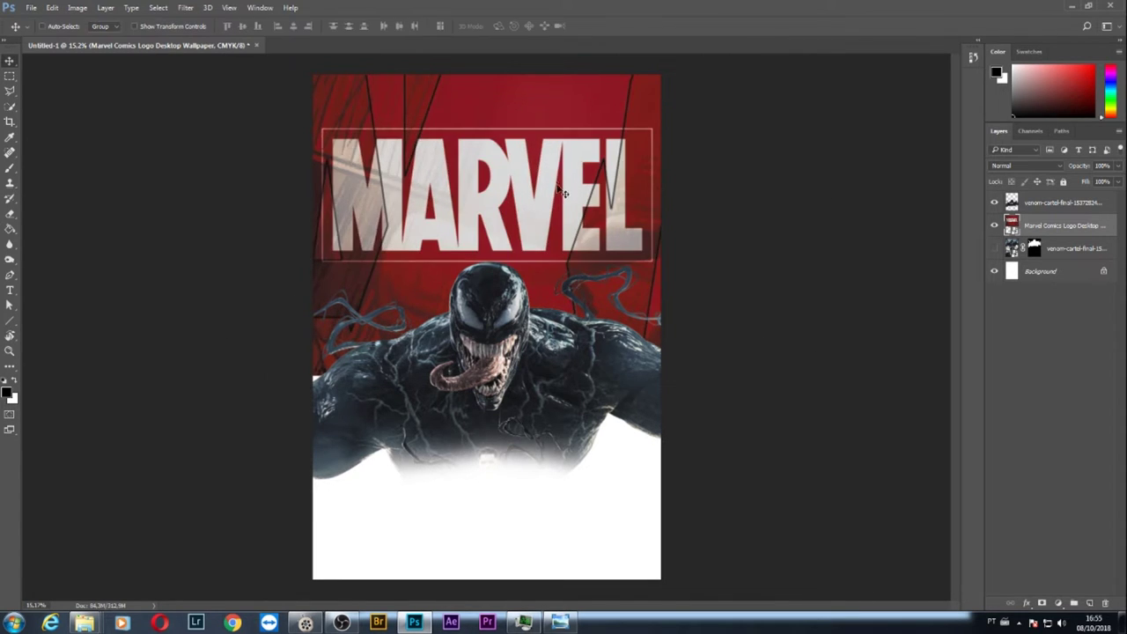
pyautogui.moveTo(566, 194); pyautogui.dragTo(565, 252)
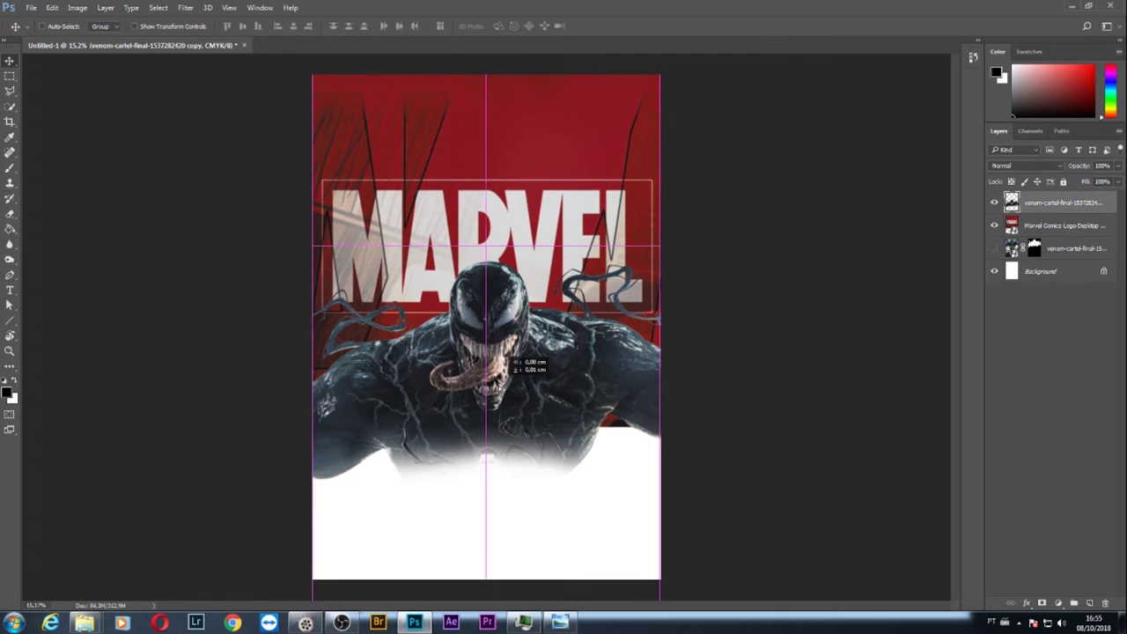
# Nudge the Venom image and MARVEL logo into position, then select the Marvel layer
pyautogui.moveTo(502, 366)
pyautogui.mouseDown()
pyautogui.moveTo(504, 441)
pyautogui.moveTo(515, 386)
pyautogui.mouseUp()
pyautogui.moveTo(481, 205)
pyautogui.mouseDown()
pyautogui.moveTo(490, 180)
pyautogui.moveTo(490, 192)
pyautogui.mouseUp()
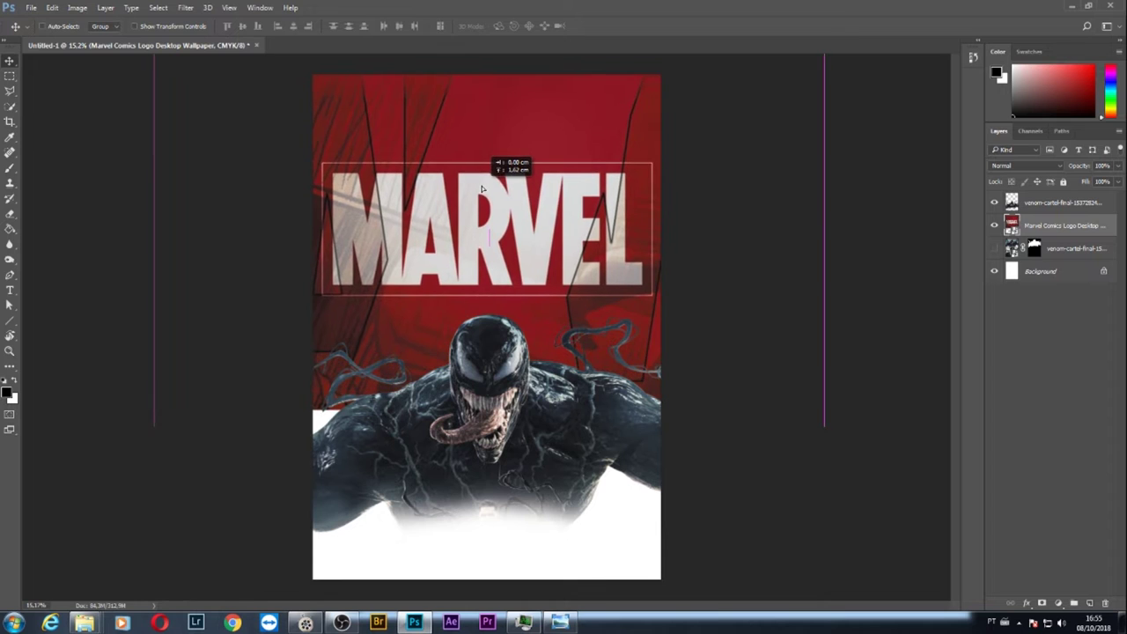
pyautogui.moveTo(457, 421); pyautogui.dragTo(476, 421)
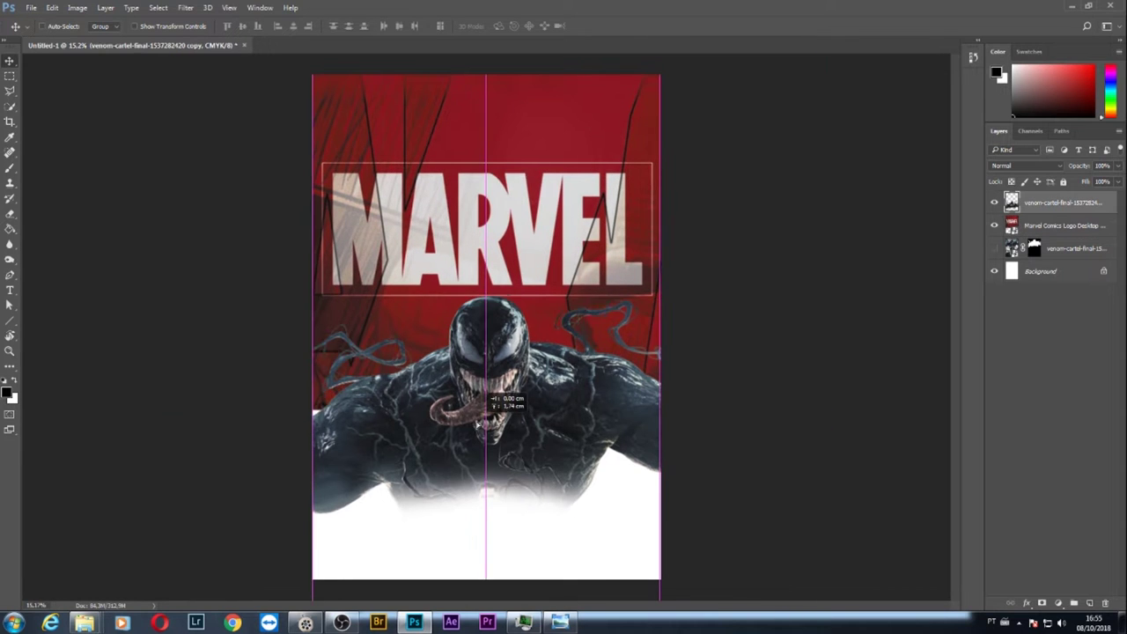
pyautogui.click(483, 222)
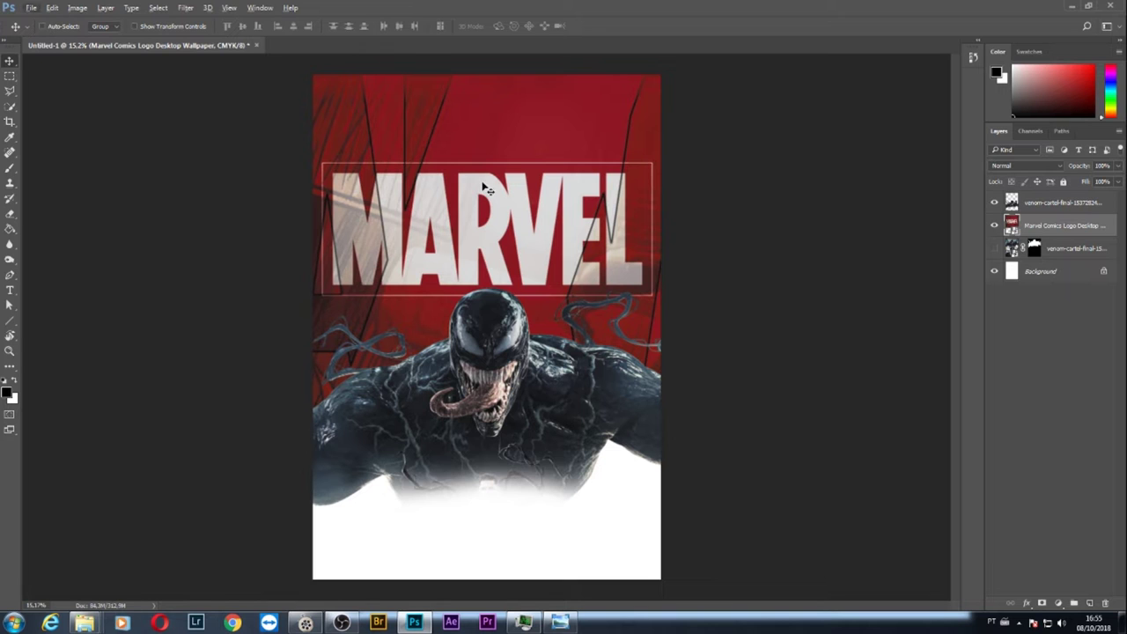
# Alt-drag a duplicate of the Marvel background downward and reorder the Venom layer
pyautogui.moveTo(486, 182)
pyautogui.mouseDown()
pyautogui.moveTo(476, 381)
pyautogui.moveTo(489, 345)
pyautogui.mouseUp()
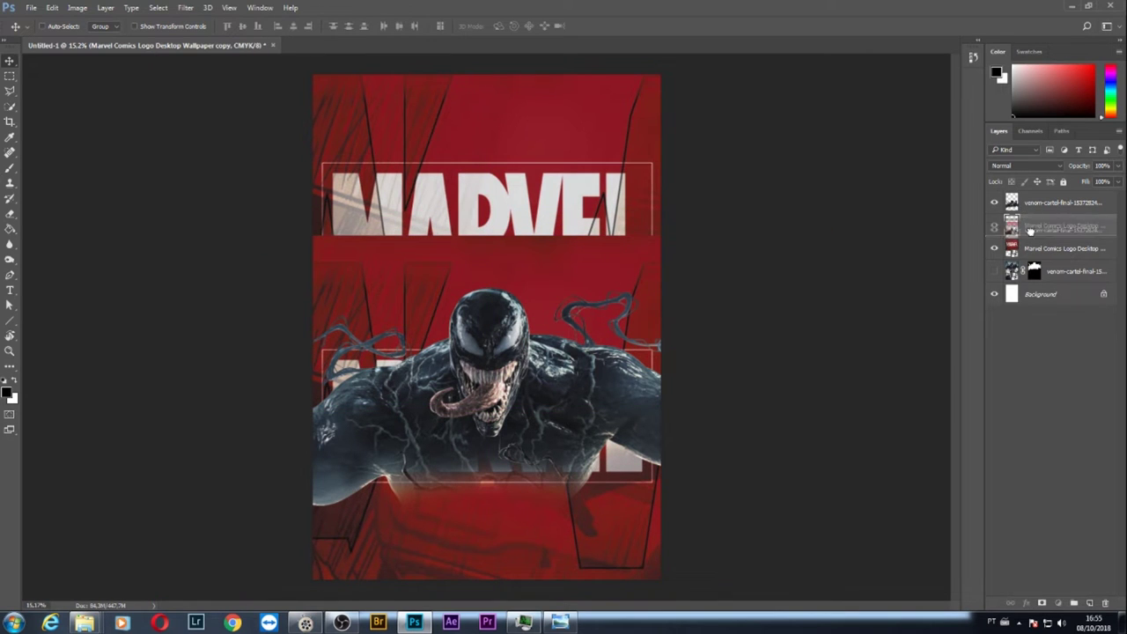
pyautogui.moveTo(1015, 218)
pyautogui.mouseDown()
pyautogui.moveTo(1034, 239)
pyautogui.moveTo(1023, 207)
pyautogui.mouseUp()
pyautogui.click(995, 226)
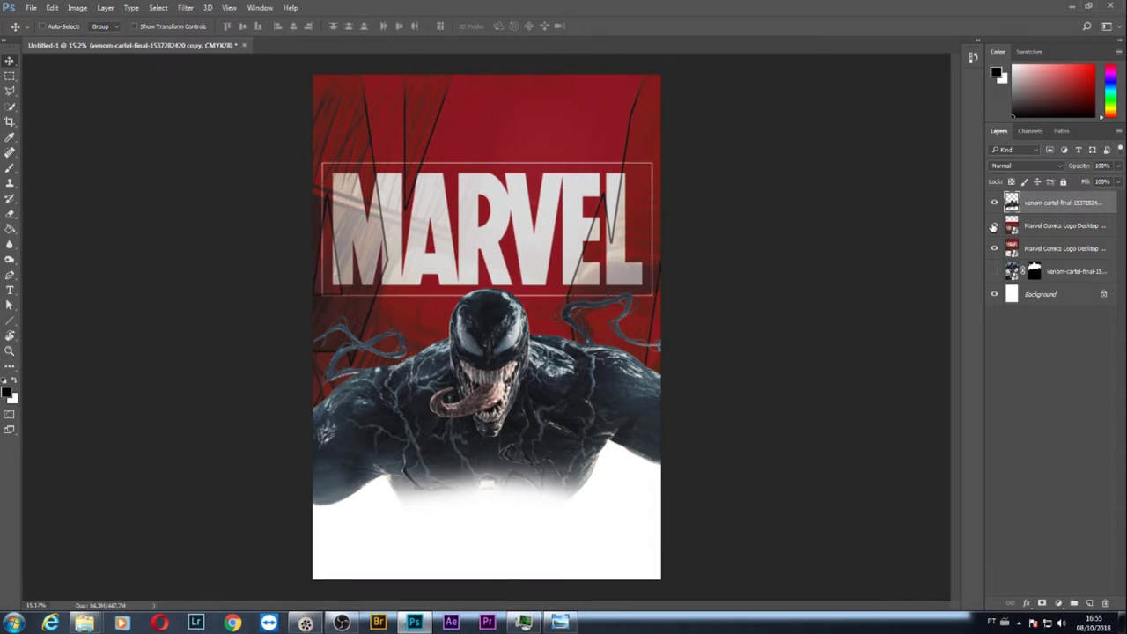
pyautogui.click(994, 226)
pyautogui.click(995, 226)
pyautogui.click(995, 226)
# Place the Marvel copy beneath the other copy and move it to the page bottom
pyautogui.click(1037, 227)
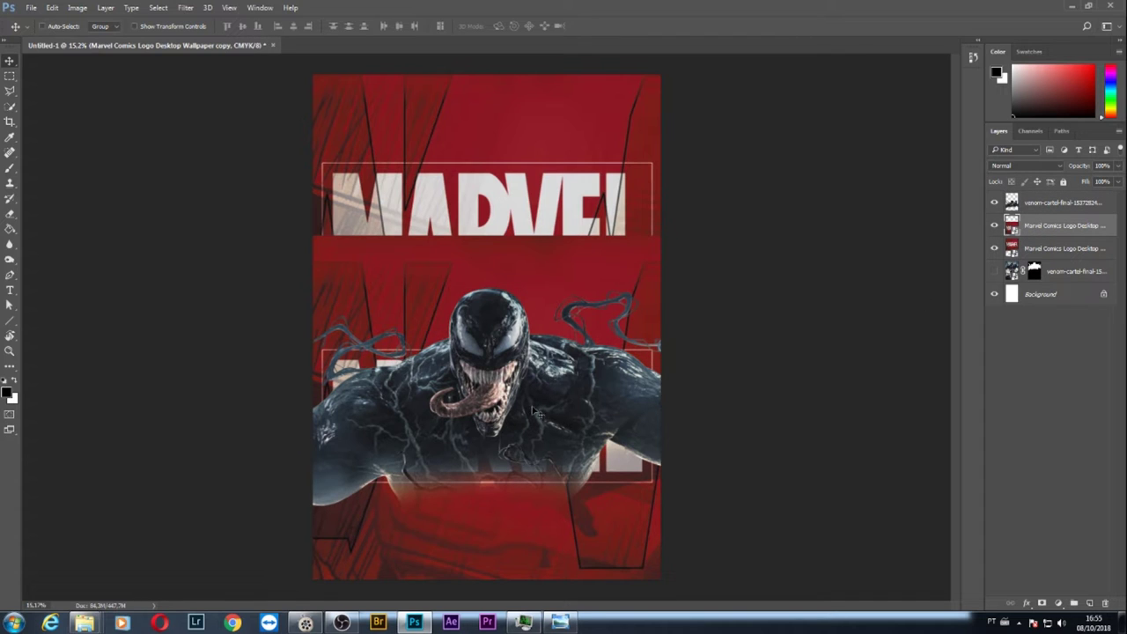
pyautogui.moveTo(1036, 231); pyautogui.dragTo(1046, 263)
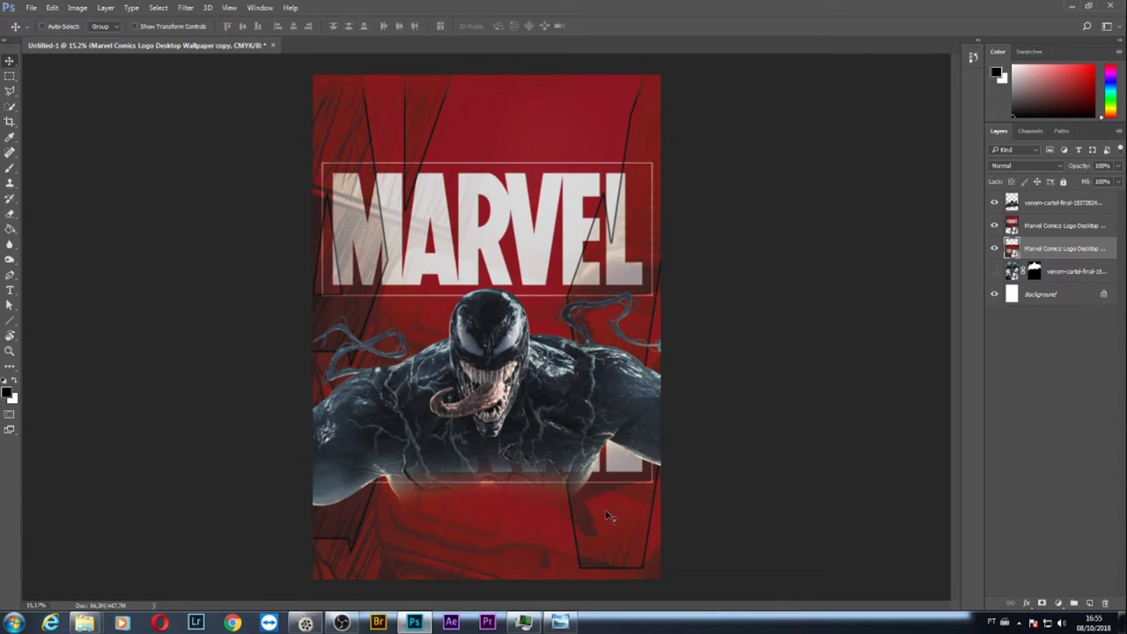
pyautogui.moveTo(556, 467); pyautogui.dragTo(555, 498)
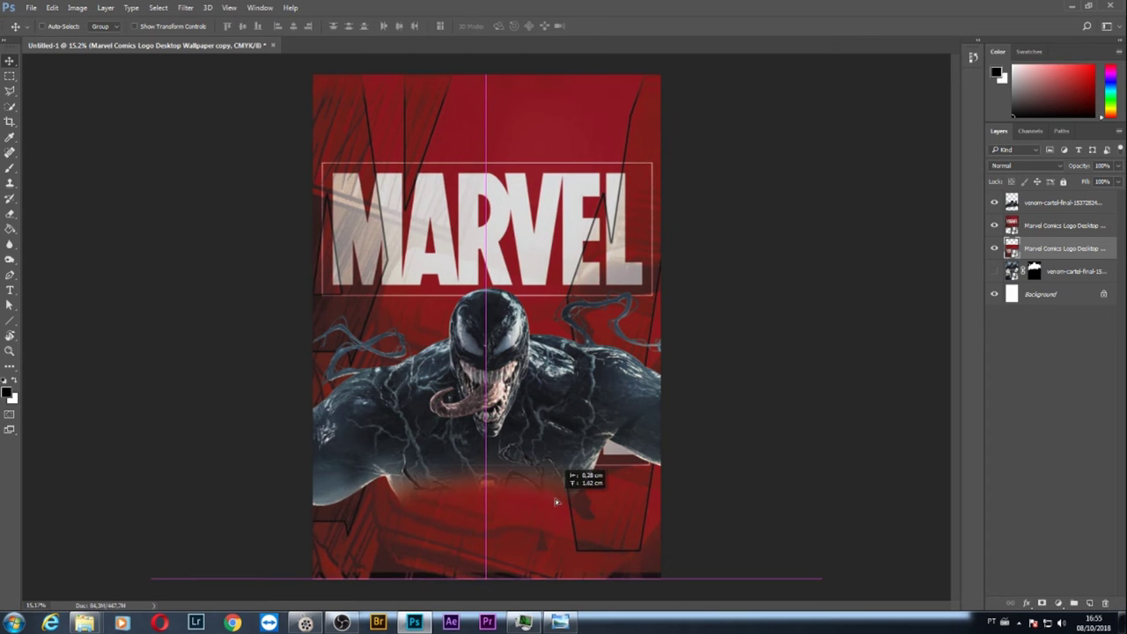
pyautogui.moveTo(554, 498); pyautogui.dragTo(573, 521)
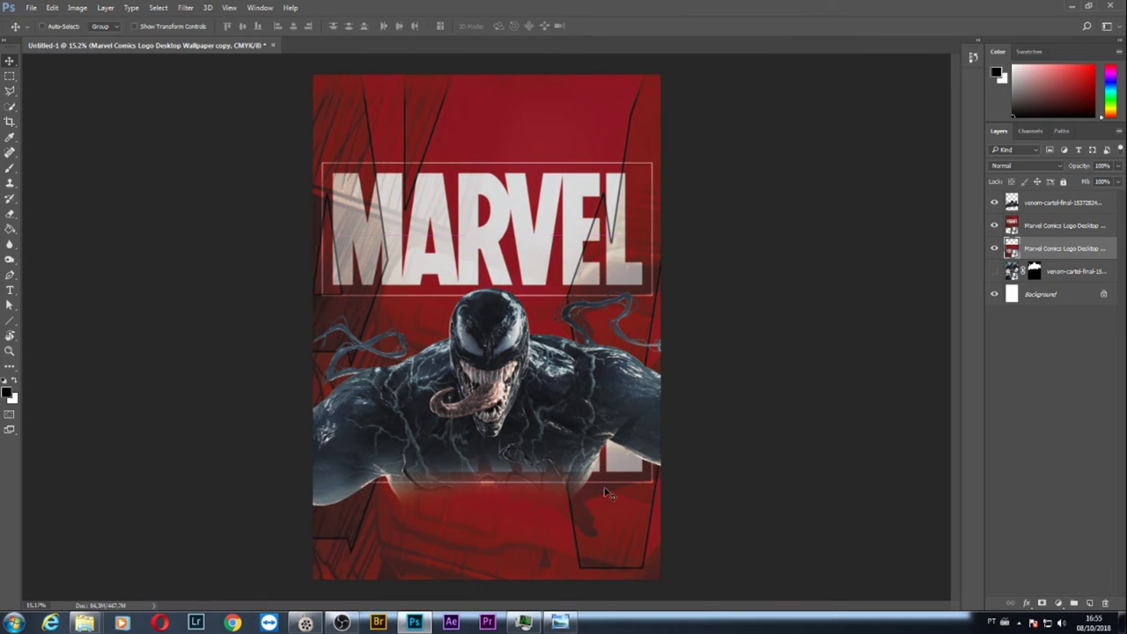
# Pick the Clone Stamp tool and rasterize the lower Marvel copy layer
pyautogui.click(9, 183)
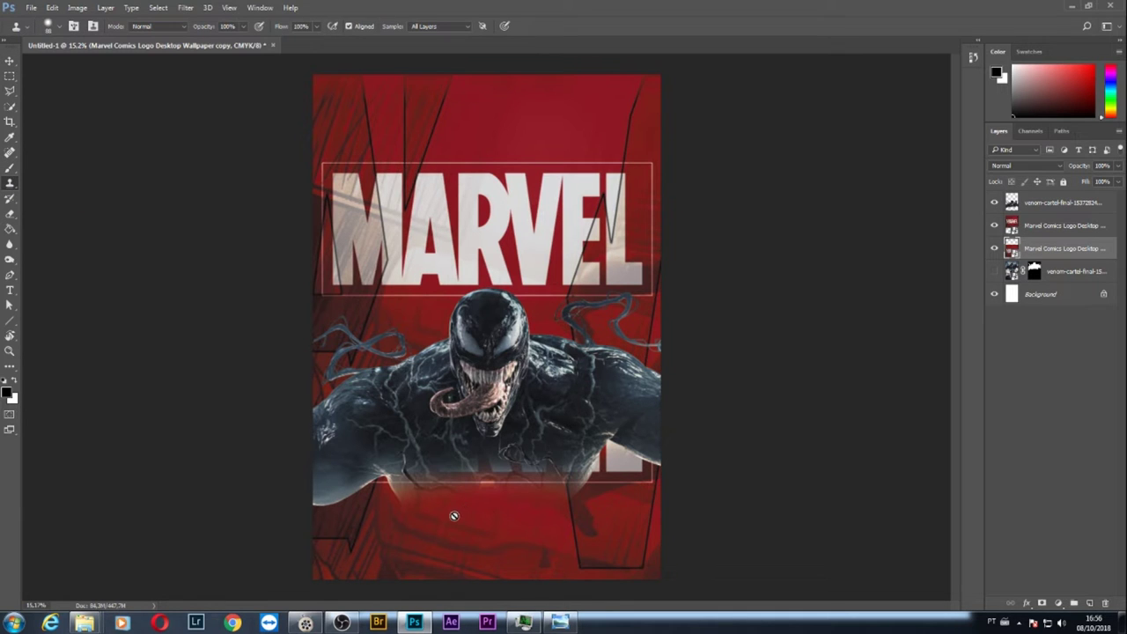
pyautogui.rightClick(1035, 256)
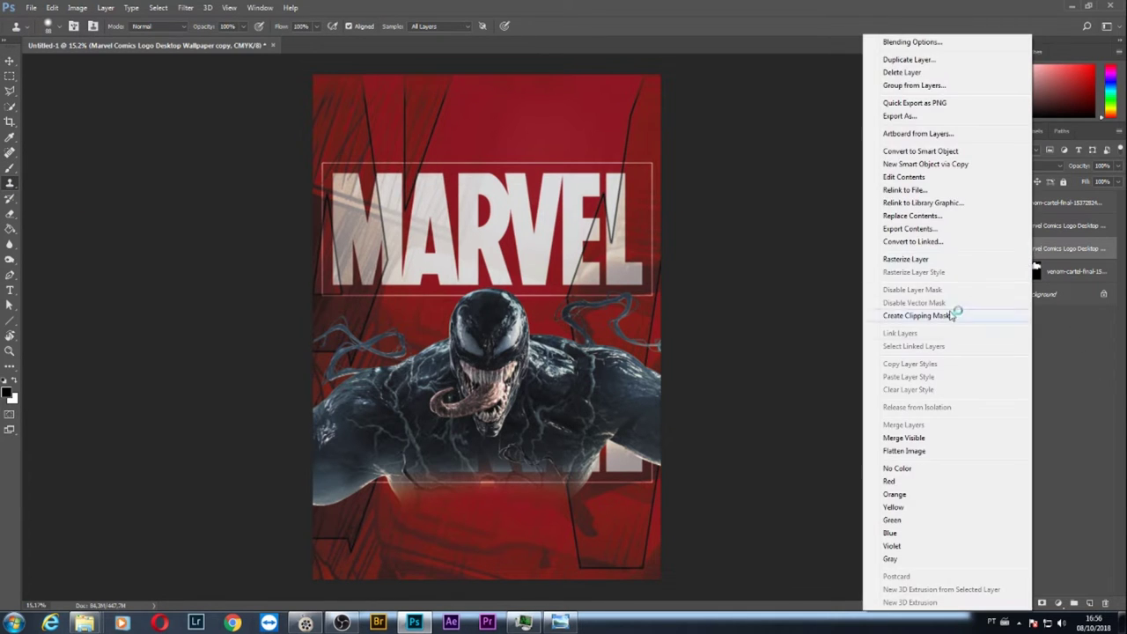
pyautogui.click(903, 257)
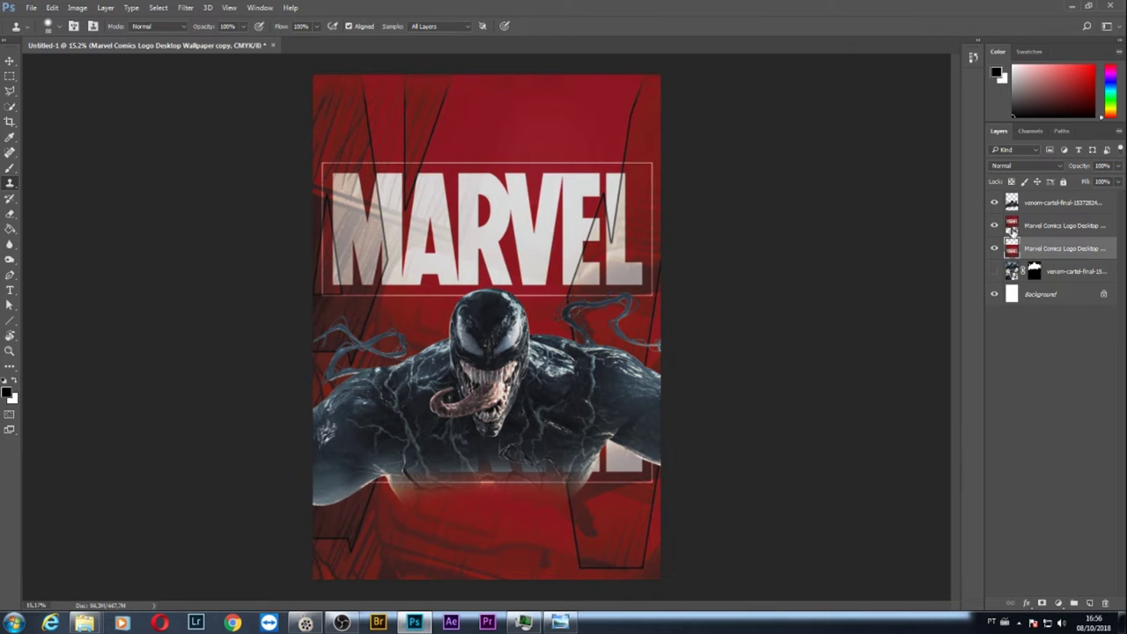
# Set the clone brush to 88 px and stamp red texture over the light band and white fragment
pyautogui.rightClick(440, 543)
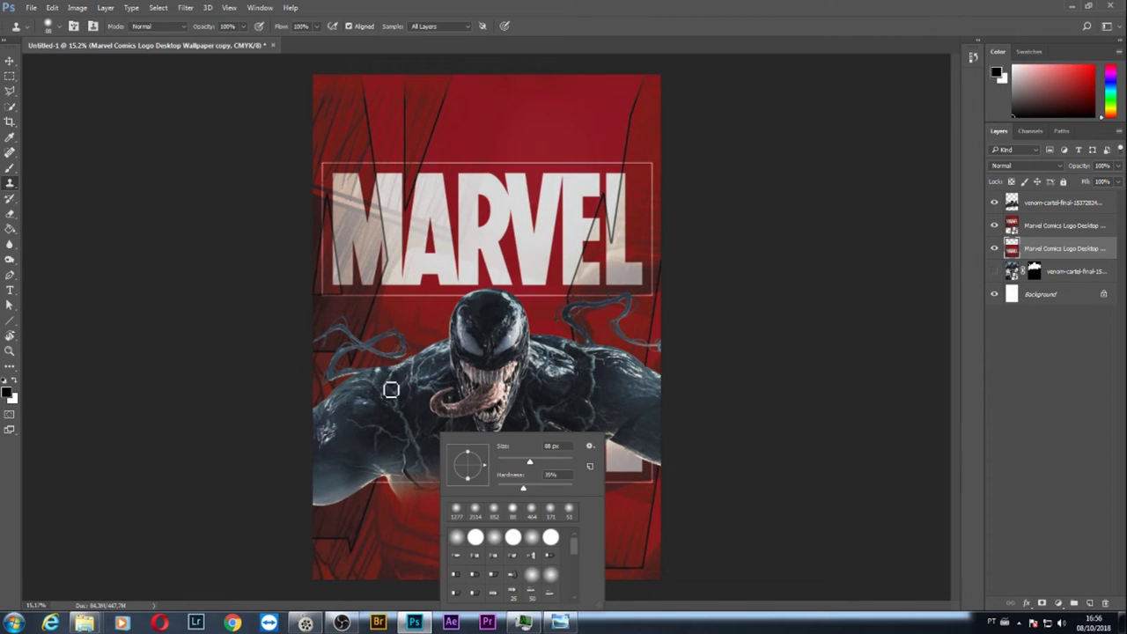
pyautogui.rightClick(390, 347)
pyautogui.keyDown('alt'); pyautogui.rightClick(401, 302); pyautogui.keyUp('alt')
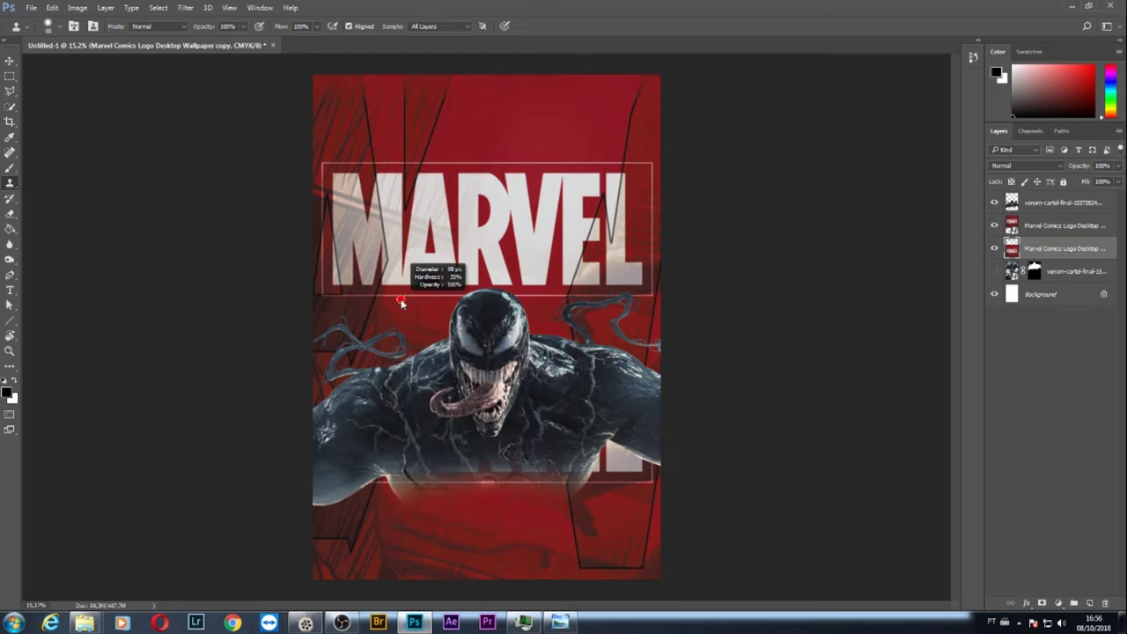
pyautogui.moveTo(401, 302); pyautogui.dragTo(429, 313)
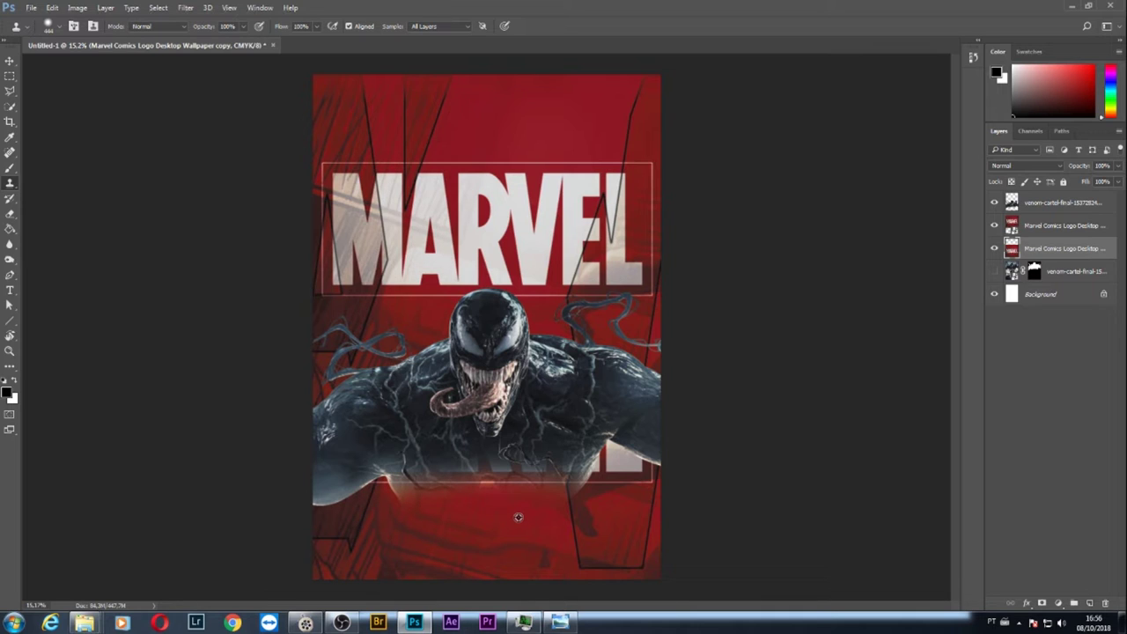
pyautogui.moveTo(508, 502)
pyautogui.mouseDown()
pyautogui.moveTo(504, 468)
pyautogui.moveTo(516, 473)
pyautogui.moveTo(442, 467)
pyautogui.mouseUp()
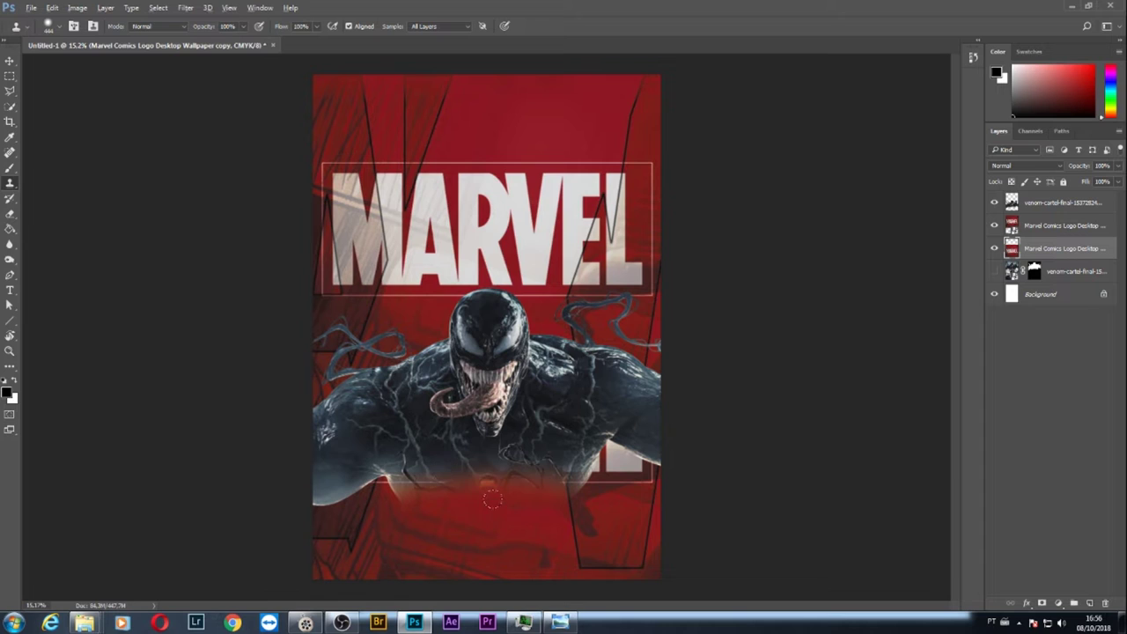
pyautogui.moveTo(361, 489); pyautogui.dragTo(387, 479)
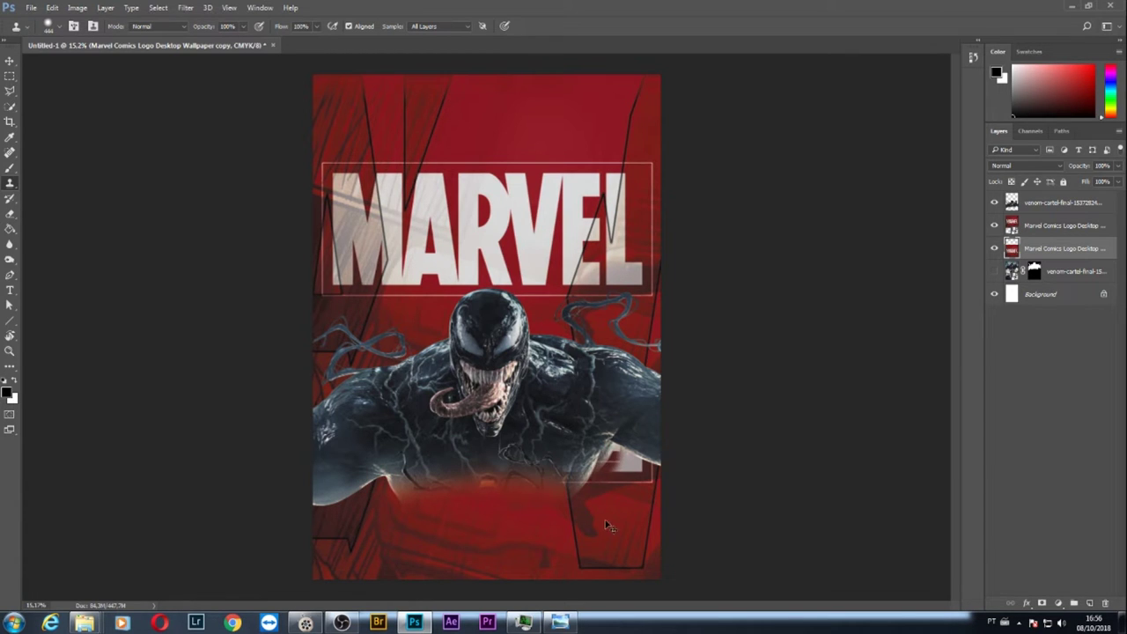
pyautogui.moveTo(606, 527); pyautogui.dragTo(615, 519)
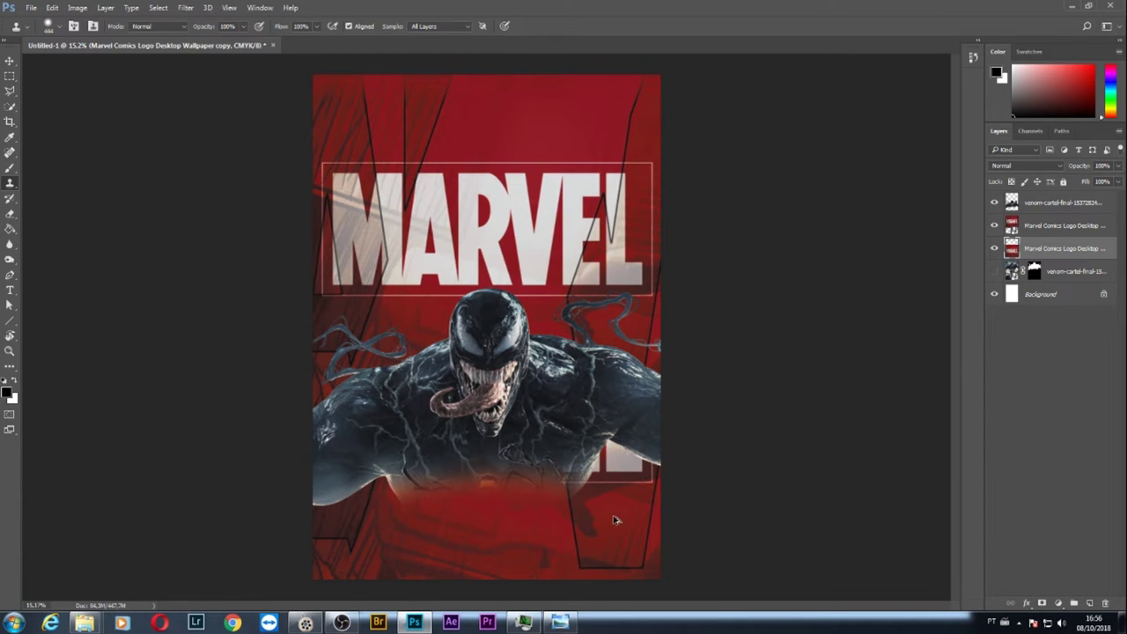
# Hide the Venom layer and clone dark red over the lower MARVEL copy, undoing one stroke
pyautogui.click(995, 202)
pyautogui.moveTo(613, 488); pyautogui.dragTo(646, 449)
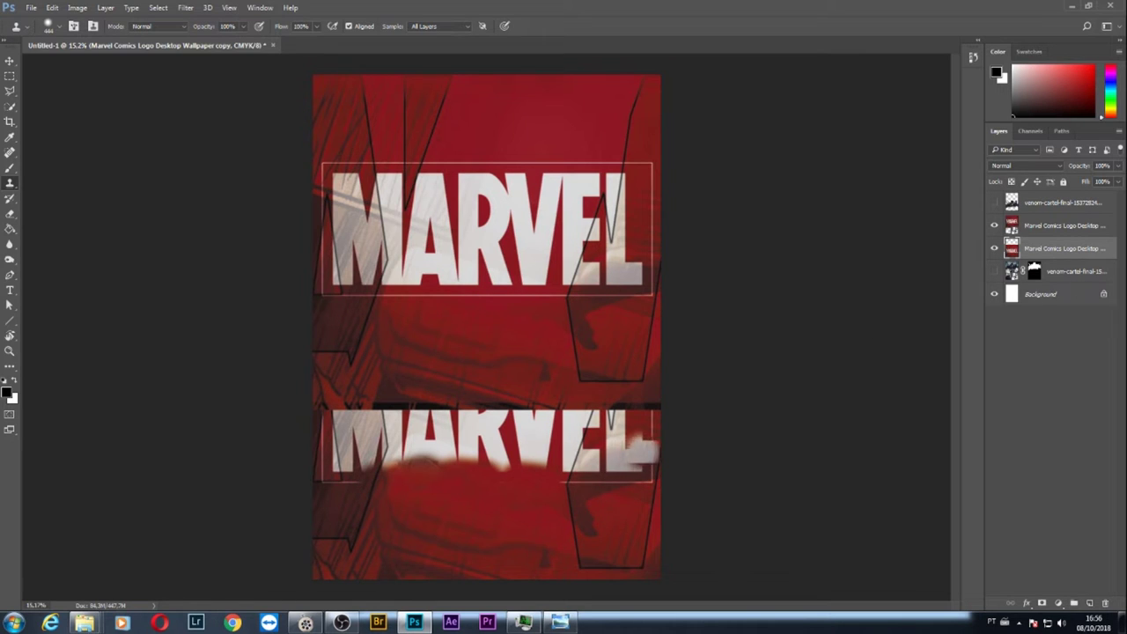
pyautogui.moveTo(476, 469)
pyautogui.mouseDown()
pyautogui.moveTo(591, 461)
pyautogui.moveTo(623, 441)
pyautogui.mouseUp()
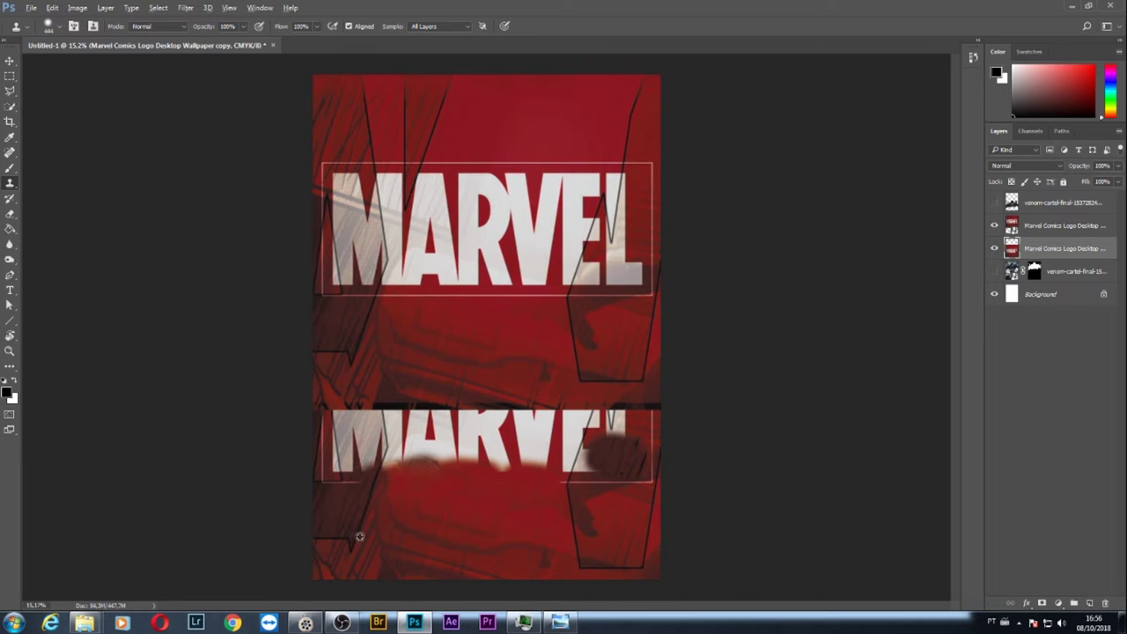
pyautogui.moveTo(608, 498)
pyautogui.mouseDown()
pyautogui.moveTo(582, 454)
pyautogui.moveTo(583, 464)
pyautogui.mouseUp()
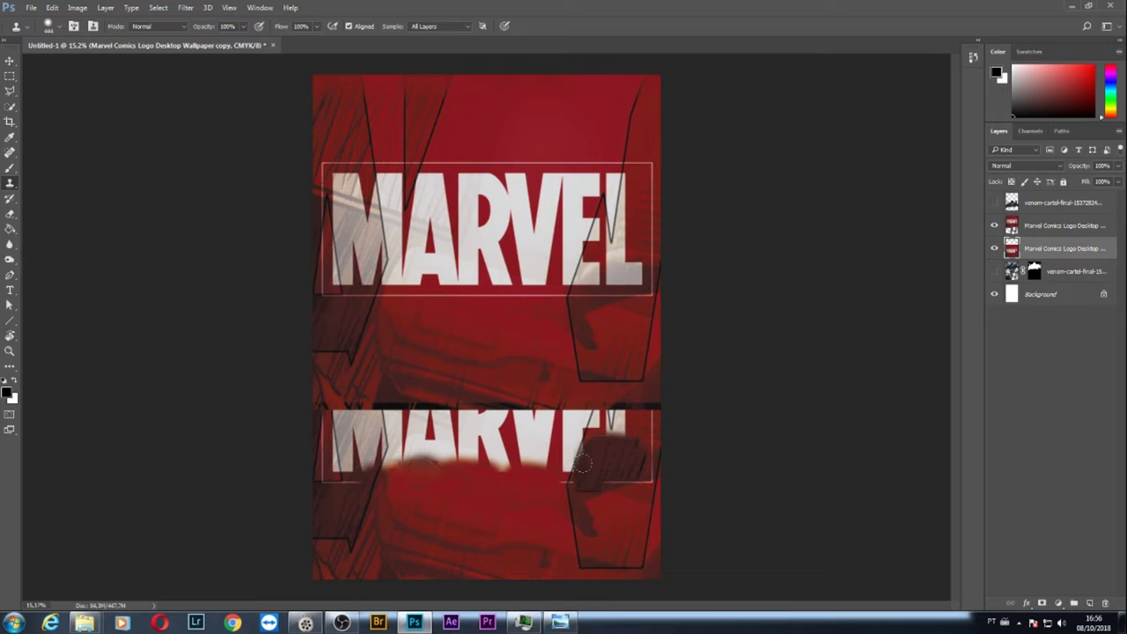
pyautogui.hotkey('ctrl', 'z')
pyautogui.hotkey('ctrl', 'z')
pyautogui.hotkey('ctrl', 'z')
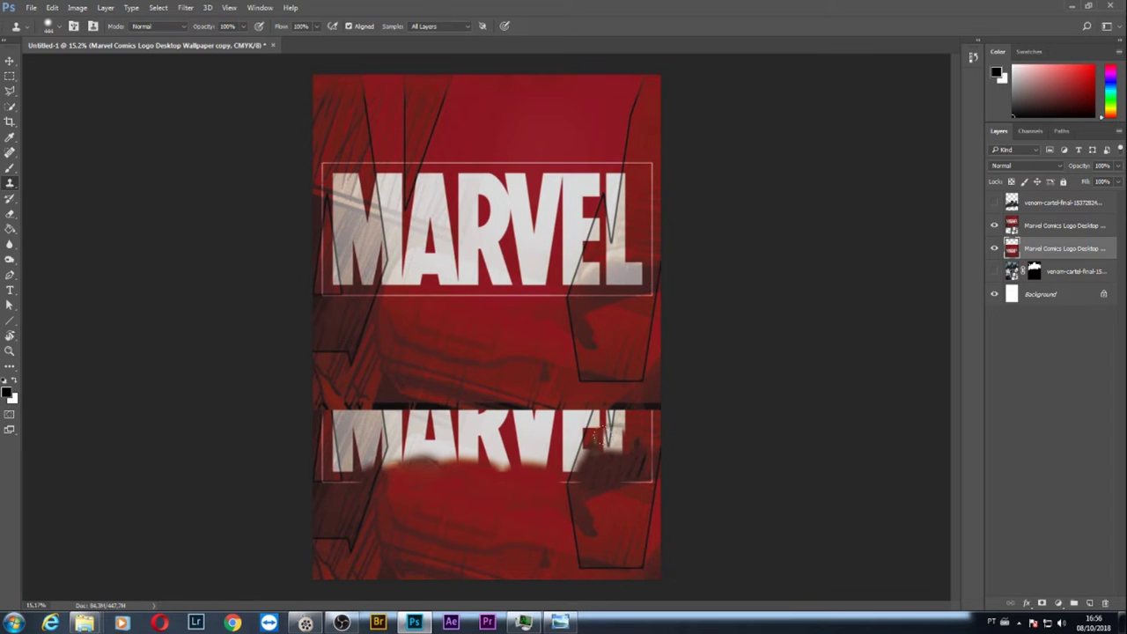
# Finish covering the lower MARVEL letters with red, then show the Venom layer and pick Move
pyautogui.moveTo(604, 462); pyautogui.dragTo(599, 445)
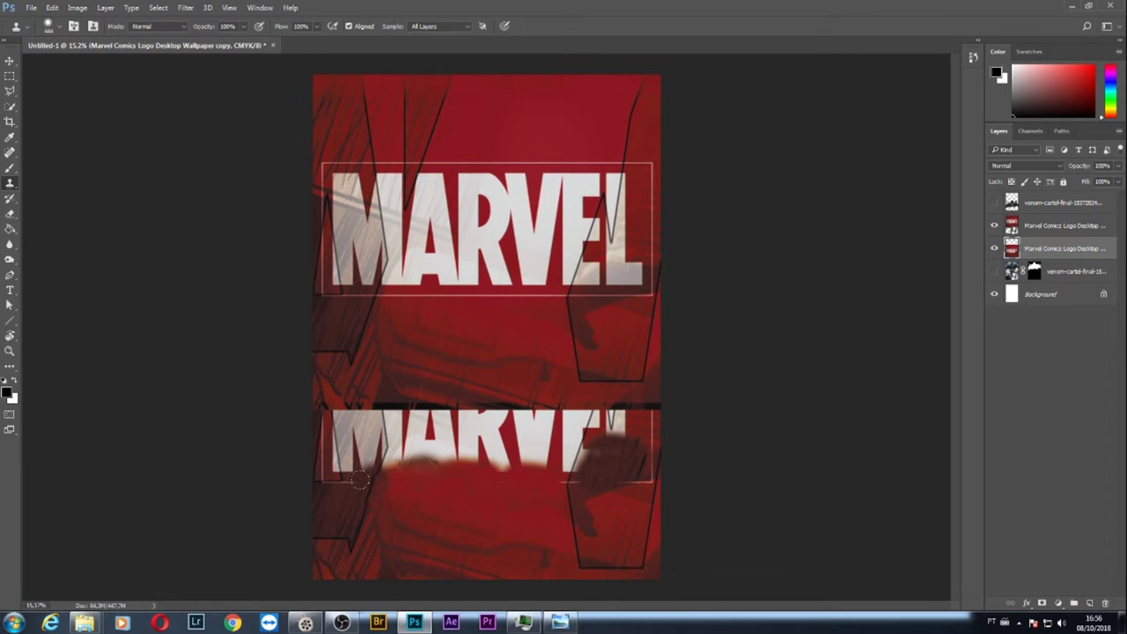
pyautogui.moveTo(559, 462); pyautogui.dragTo(561, 460)
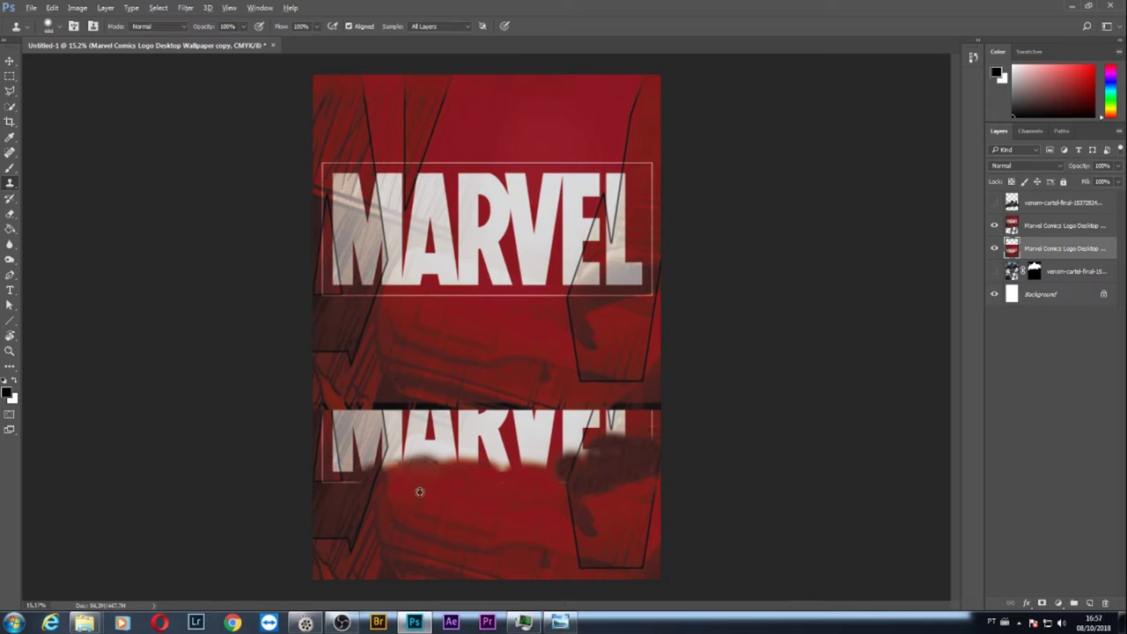
pyautogui.moveTo(392, 464); pyautogui.dragTo(517, 462)
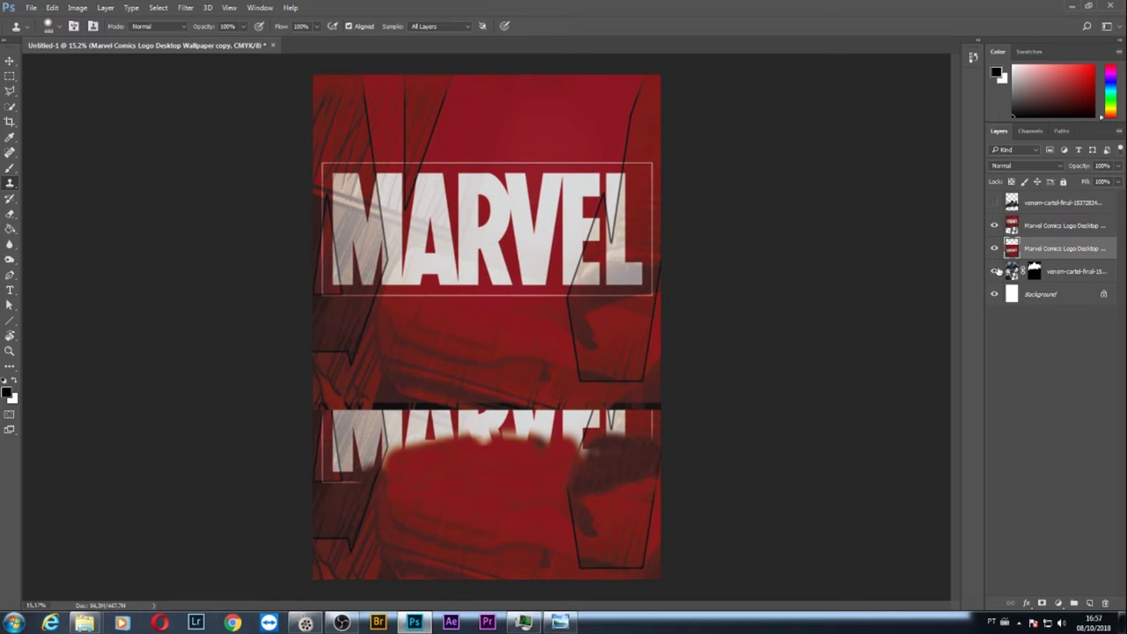
pyautogui.click(994, 203)
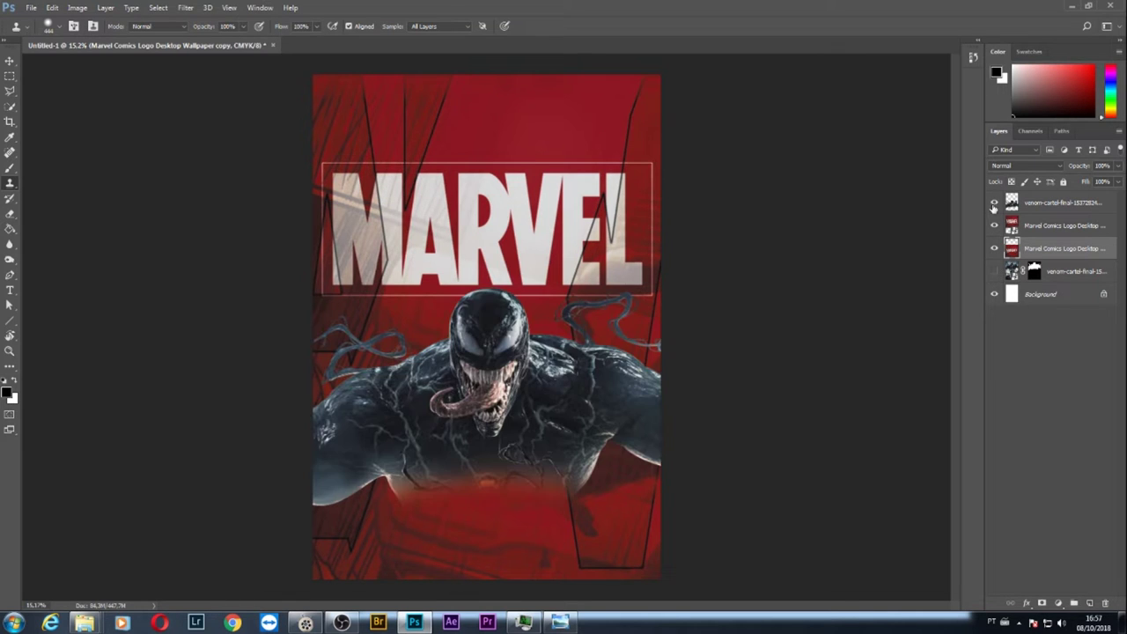
pyautogui.click(10, 60)
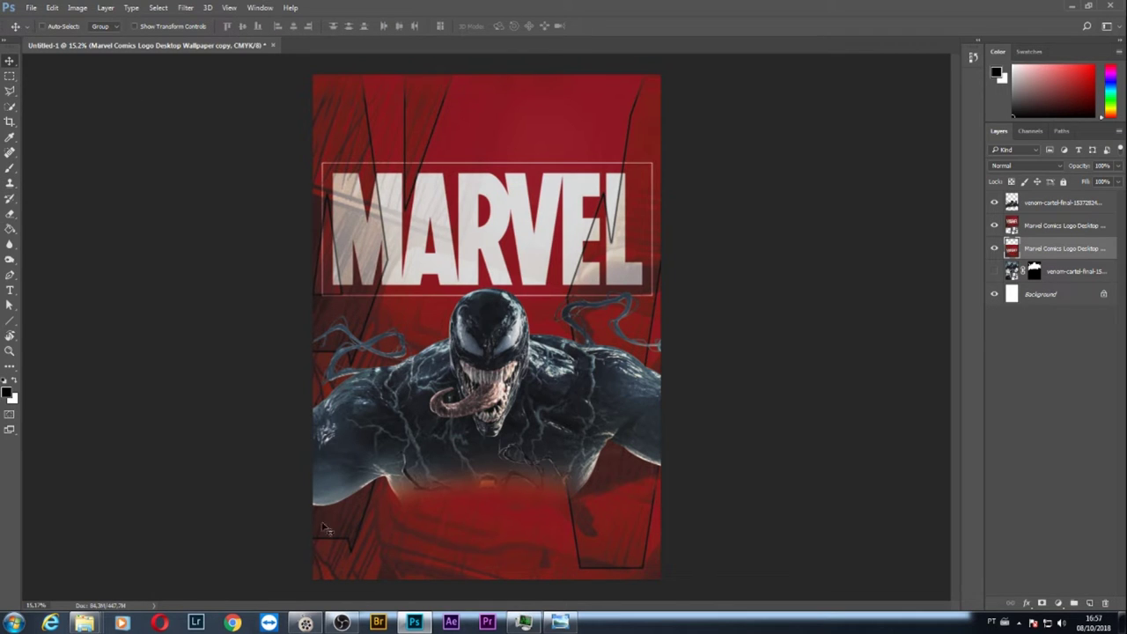
# Drag venom-movie-background-5 from Explorer's para aula folder onto the Photoshop canvas
pyautogui.moveTo(85, 622)
pyautogui.click(510, 550)
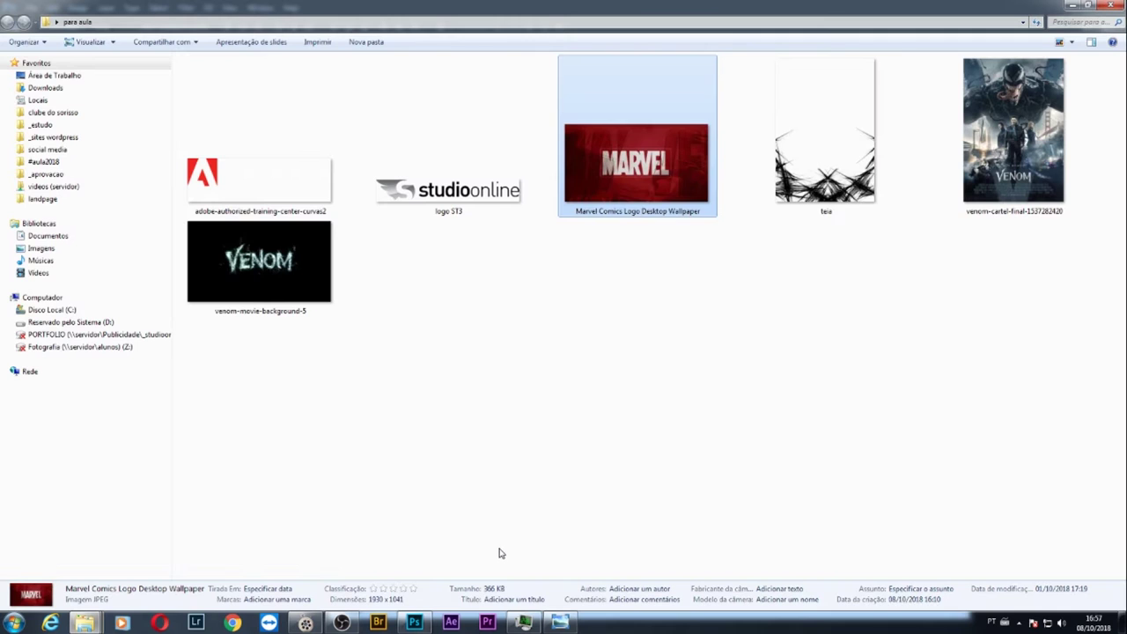
pyautogui.click(260, 273)
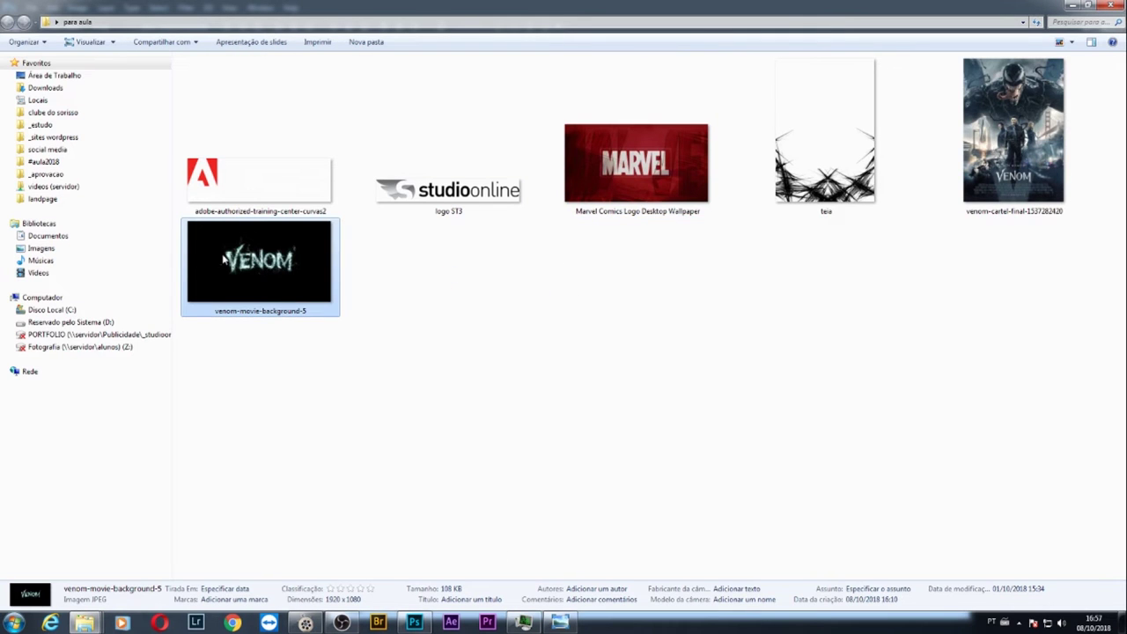
pyautogui.moveTo(249, 266); pyautogui.dragTo(282, 327)
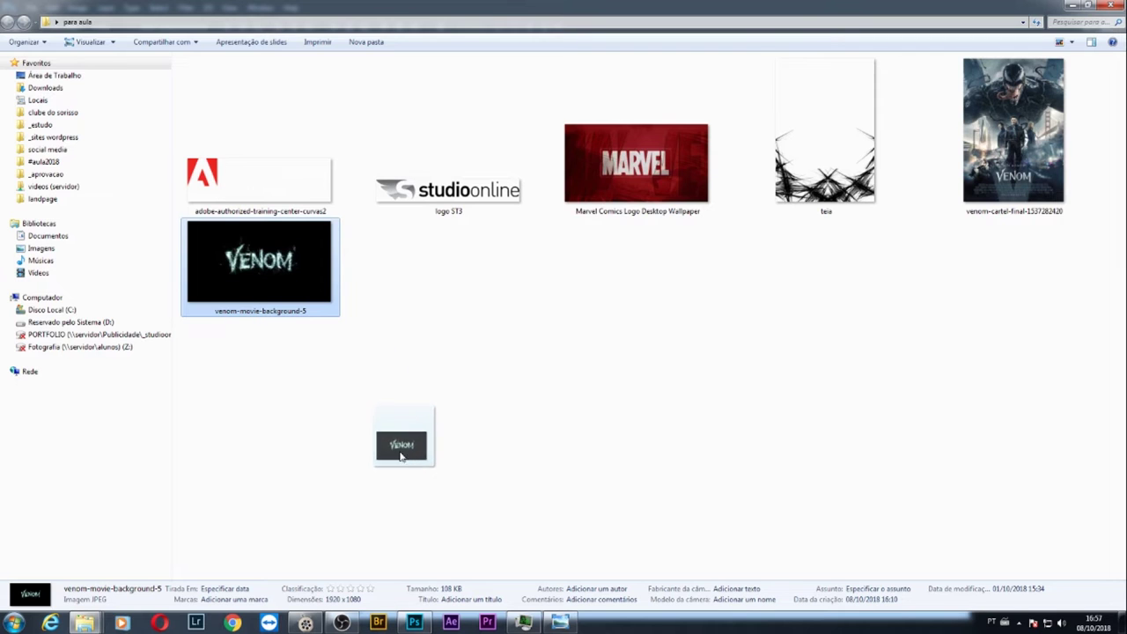
pyautogui.moveTo(282, 327)
pyautogui.mouseDown()
pyautogui.moveTo(413, 623)
pyautogui.moveTo(509, 328)
pyautogui.mouseUp()
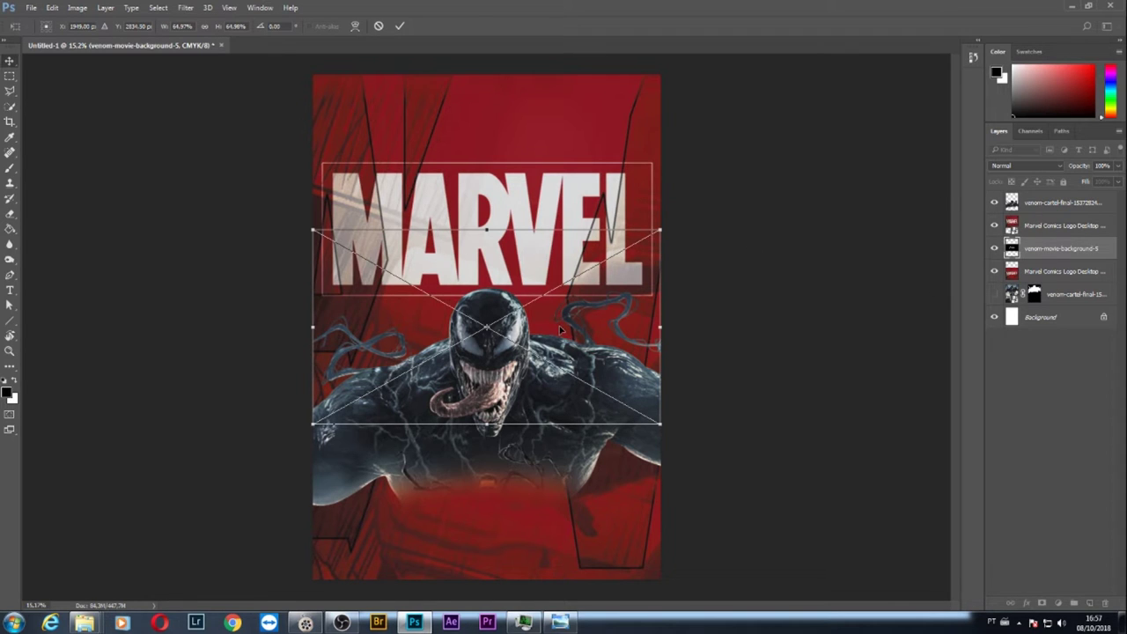
# Confirm the placed VENOM image and move its layer to the top of the stack
pyautogui.press('Return')
pyautogui.moveTo(1031, 255); pyautogui.dragTo(1035, 220)
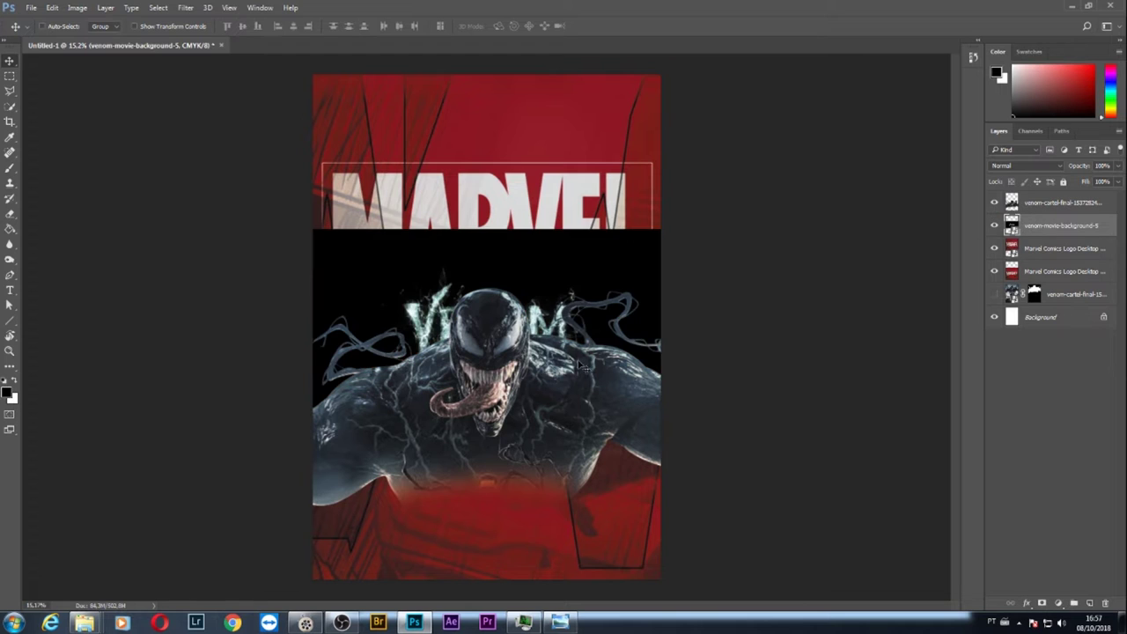
pyautogui.moveTo(582, 366); pyautogui.dragTo(564, 423)
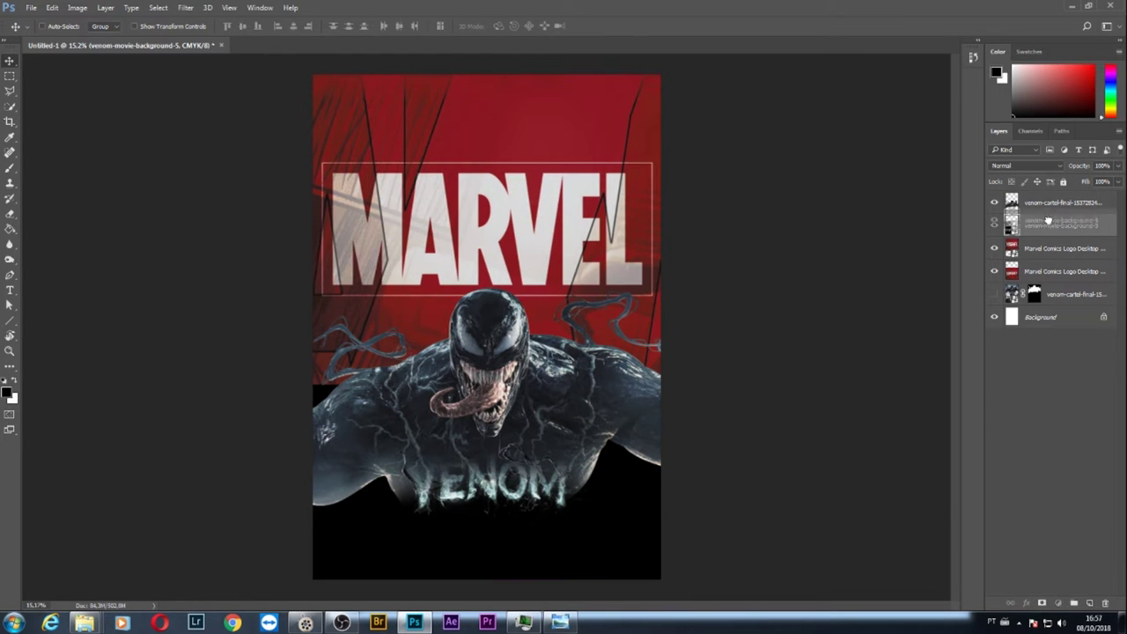
pyautogui.moveTo(1049, 216); pyautogui.dragTo(1048, 195)
# Scale the VENOM image beyond the poster width and move it toward the bottom
pyautogui.hotkey('ctrl', 't')
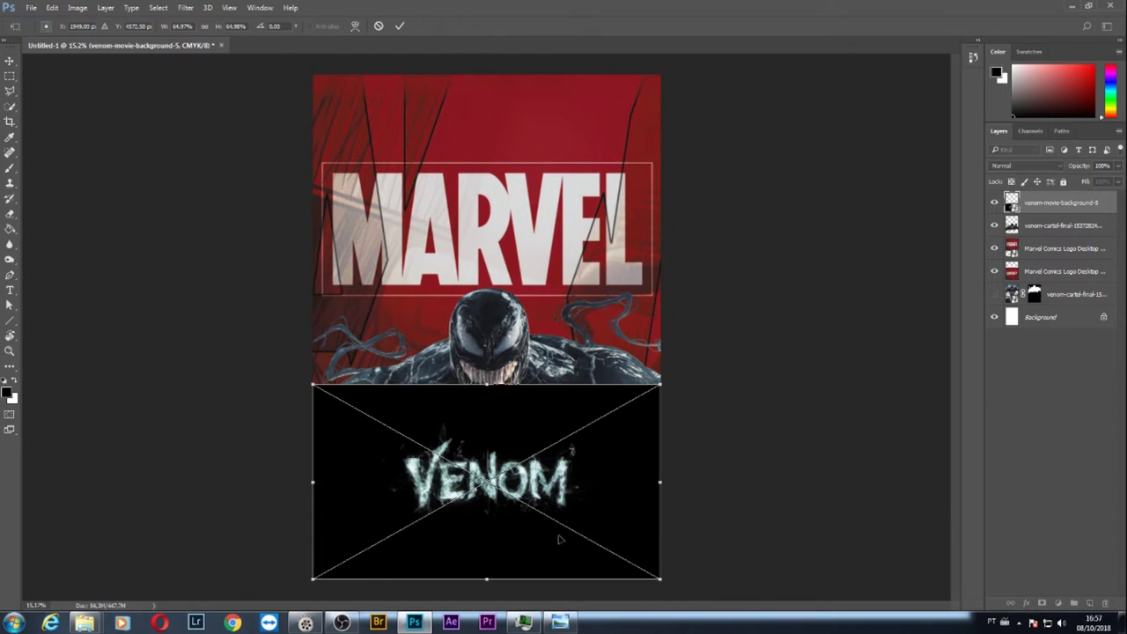
pyautogui.moveTo(661, 385); pyautogui.dragTo(721, 351)
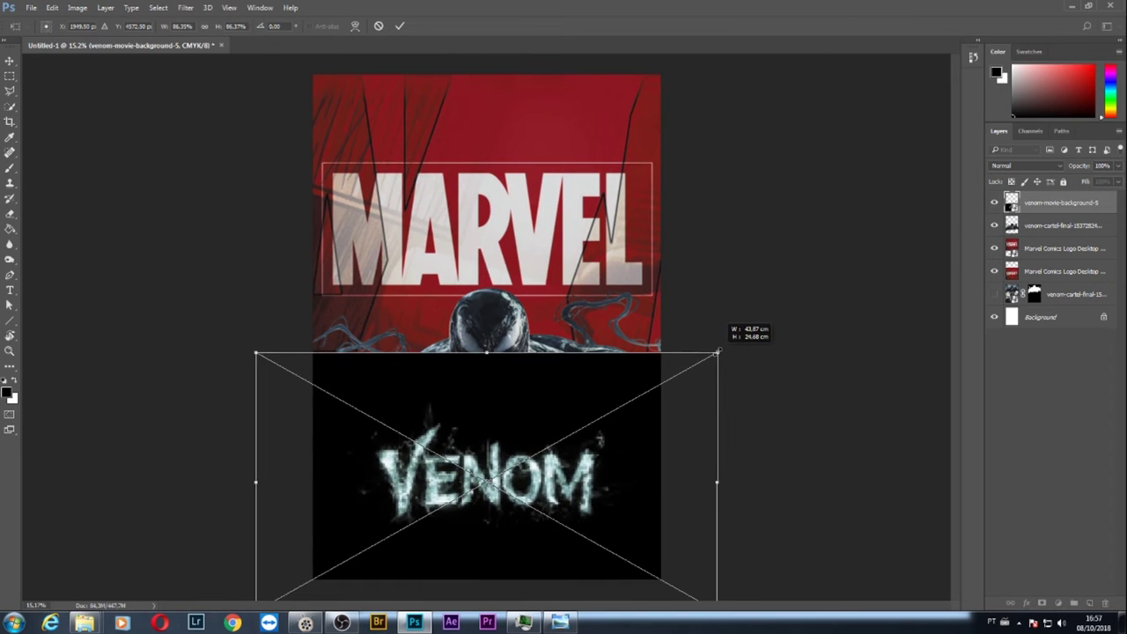
pyautogui.press('Return')
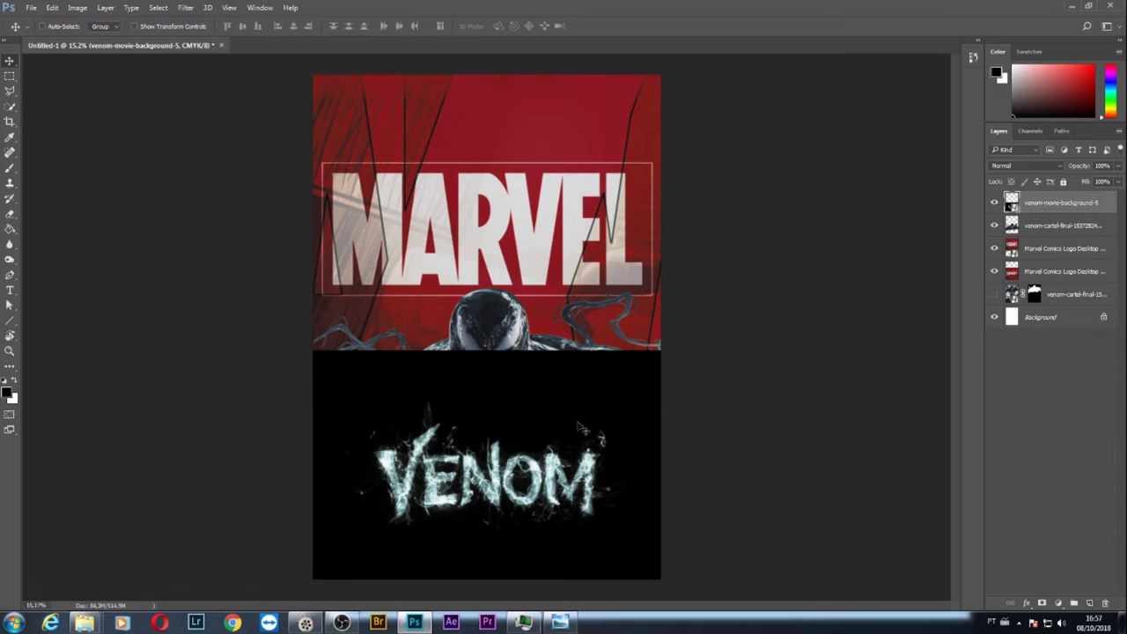
pyautogui.moveTo(581, 429)
pyautogui.mouseDown()
pyautogui.moveTo(573, 455)
pyautogui.moveTo(573, 443)
pyautogui.mouseUp()
pyautogui.scroll(3, 493, 553)
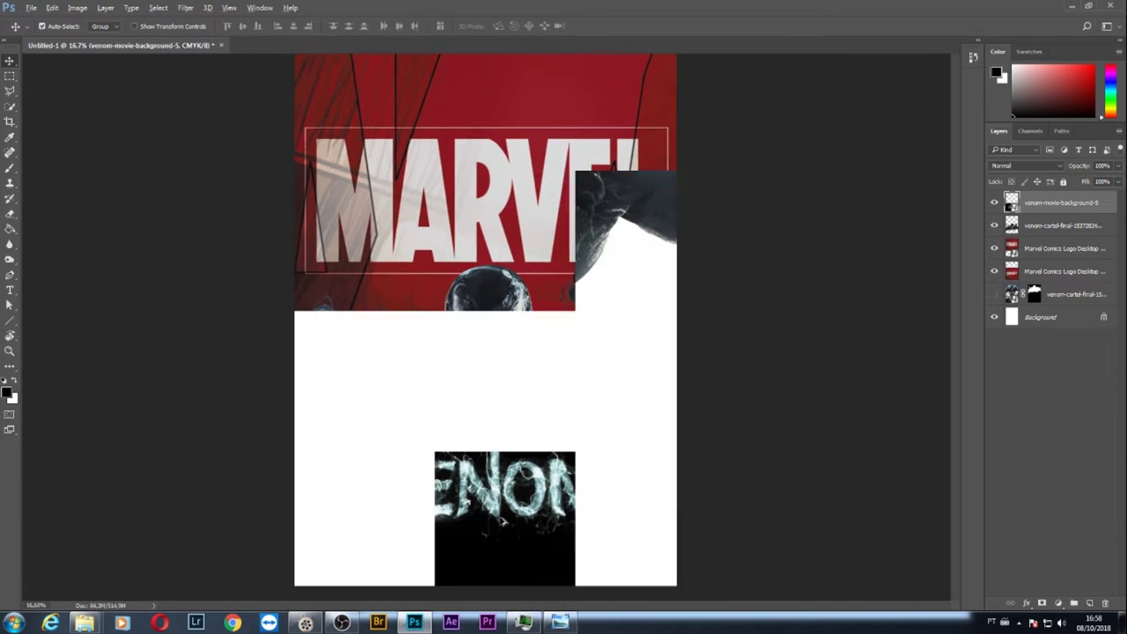
# Cycle the title layer through Screen, Lighten, Linear Light, Luminosity, Hard Mix and Linear Burn, then reset to Normal
pyautogui.click(1020, 166)
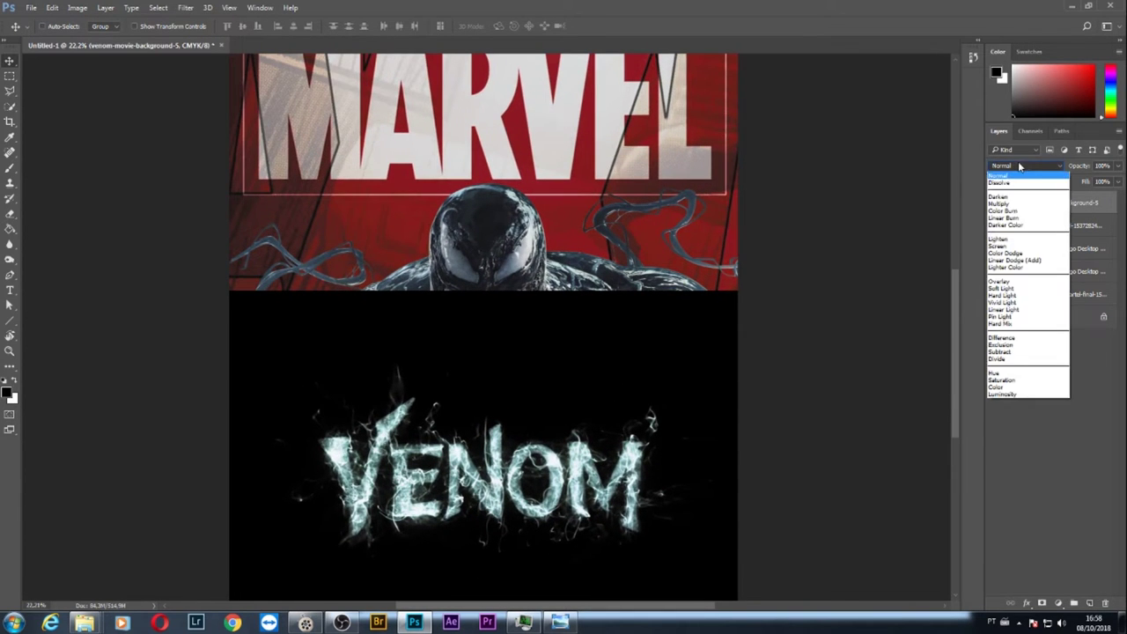
pyautogui.click(1020, 167)
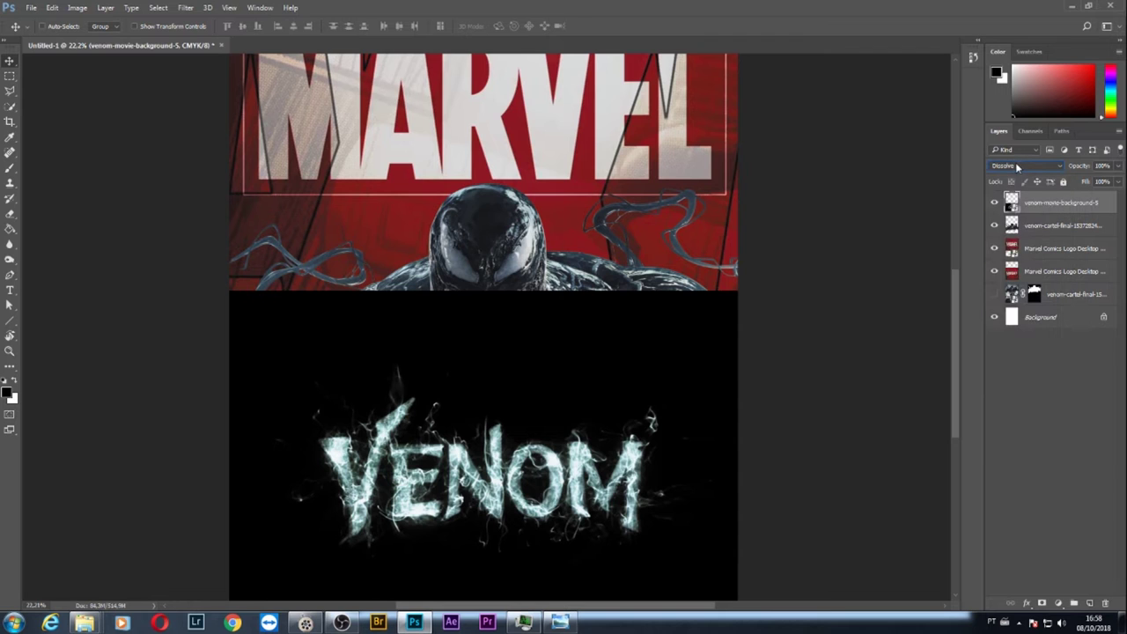
pyautogui.scroll(-1, 1015, 165)
pyautogui.scroll(-2, 1016, 165)
pyautogui.scroll(-2, 1016, 166)
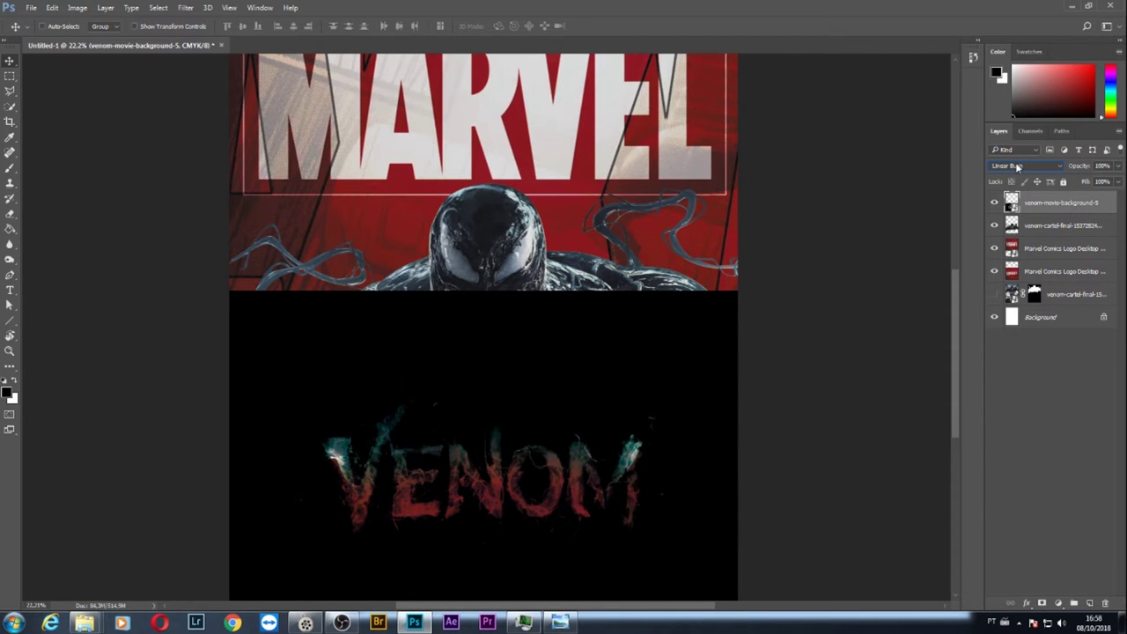
pyautogui.scroll(-1, 1015, 166)
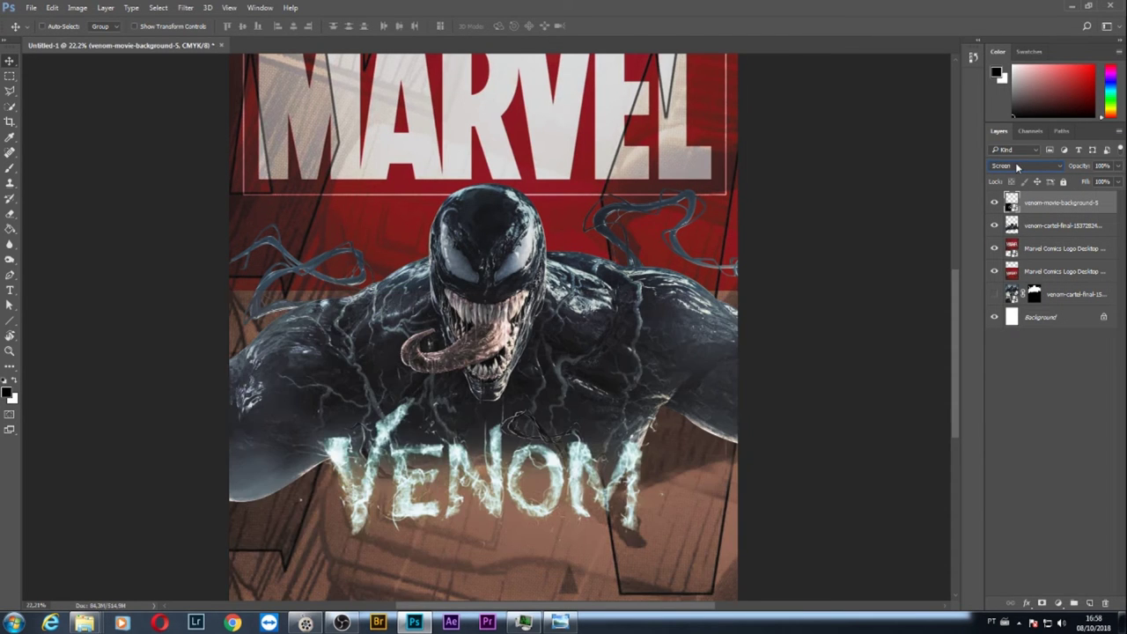
pyautogui.scroll(1, 1015, 165)
pyautogui.scroll(-5, 1016, 165)
pyautogui.scroll(-4, 1015, 166)
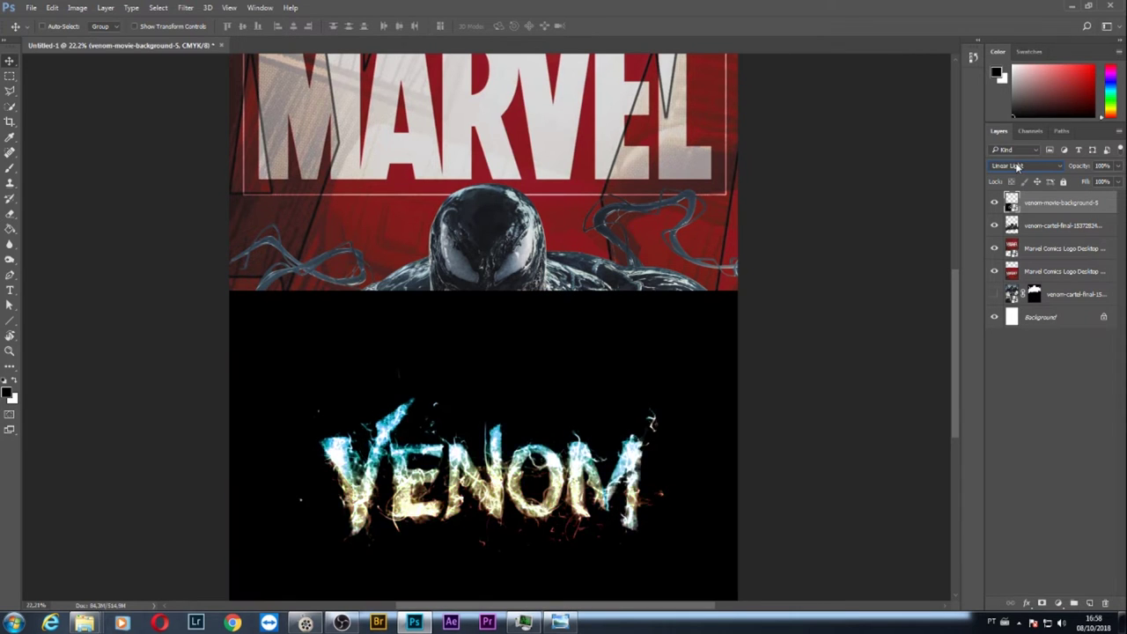
pyautogui.scroll(-2, 1015, 165)
pyautogui.scroll(-2, 1016, 165)
pyautogui.scroll(-5, 1015, 166)
pyautogui.scroll(-1, 1015, 166)
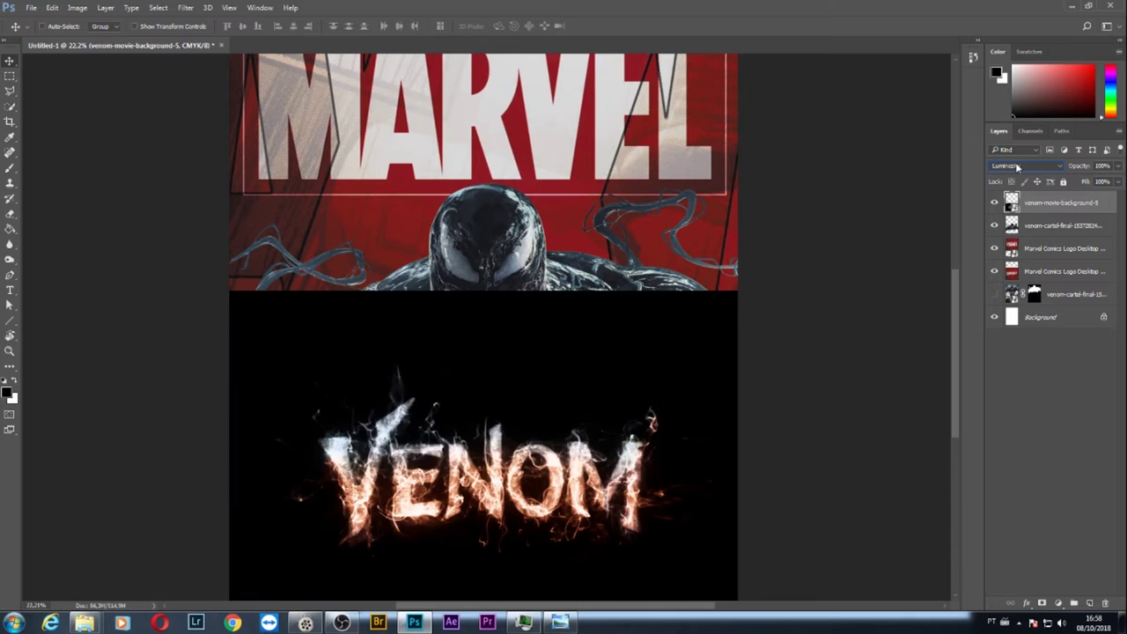
pyautogui.scroll(2, 1016, 166)
pyautogui.scroll(3, 1015, 166)
pyautogui.scroll(3, 1016, 165)
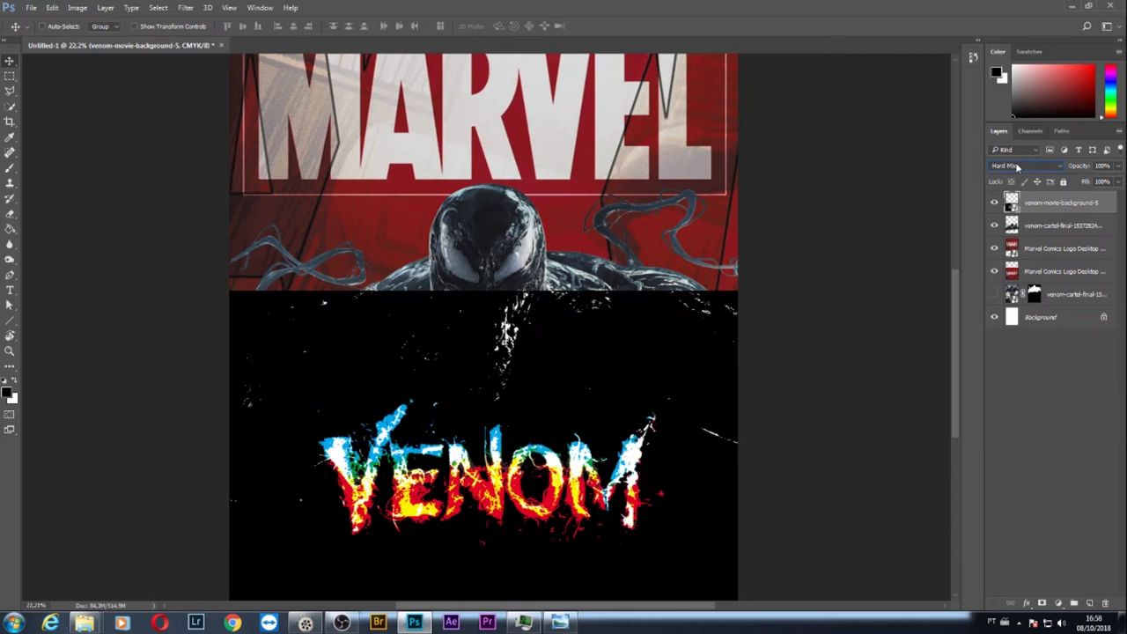
pyautogui.scroll(2, 1016, 166)
pyautogui.scroll(3, 1016, 165)
pyautogui.scroll(2, 1015, 165)
pyautogui.scroll(2, 1016, 165)
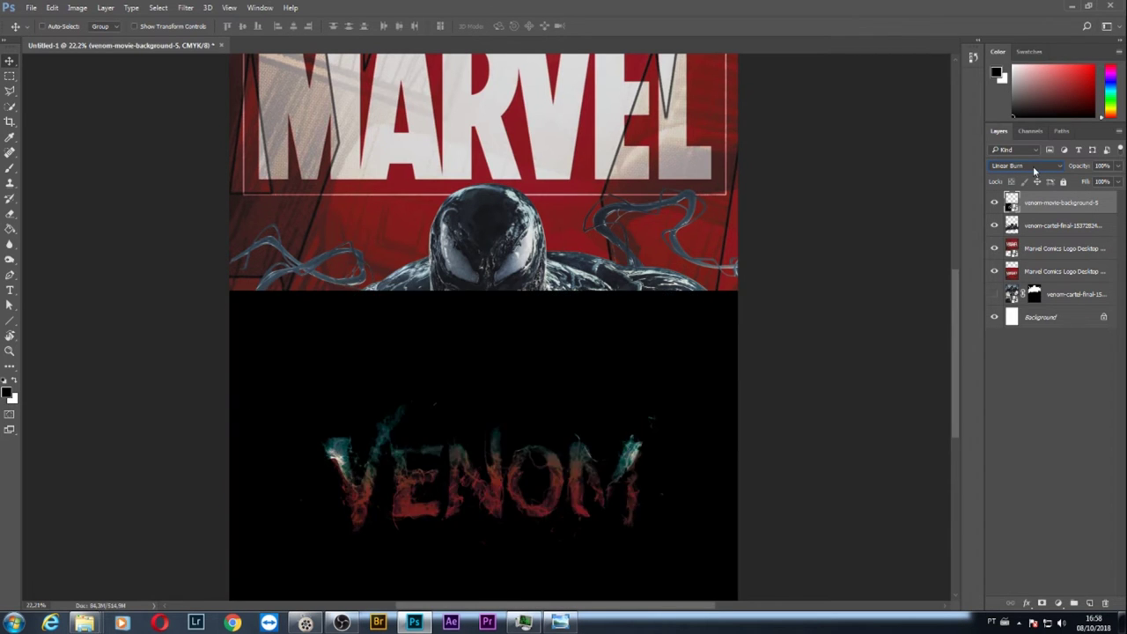
pyautogui.scroll(2, 1022, 167)
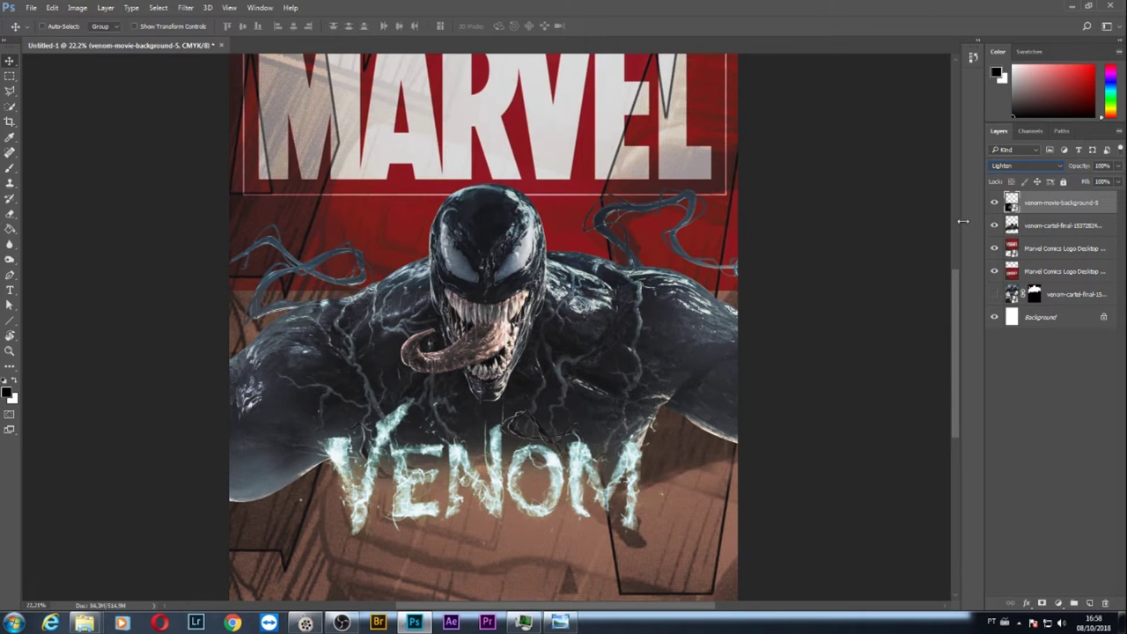
pyautogui.hotkey('alt', 'shift', 'n')
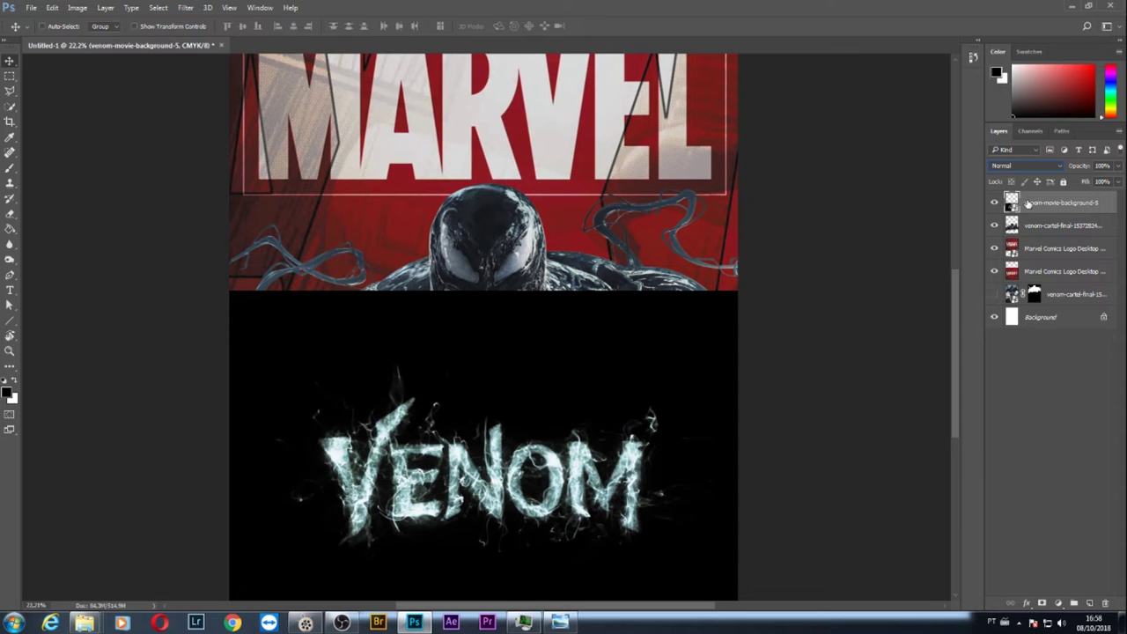
# Rasterize the VENOM title layer
pyautogui.rightClick(1028, 205)
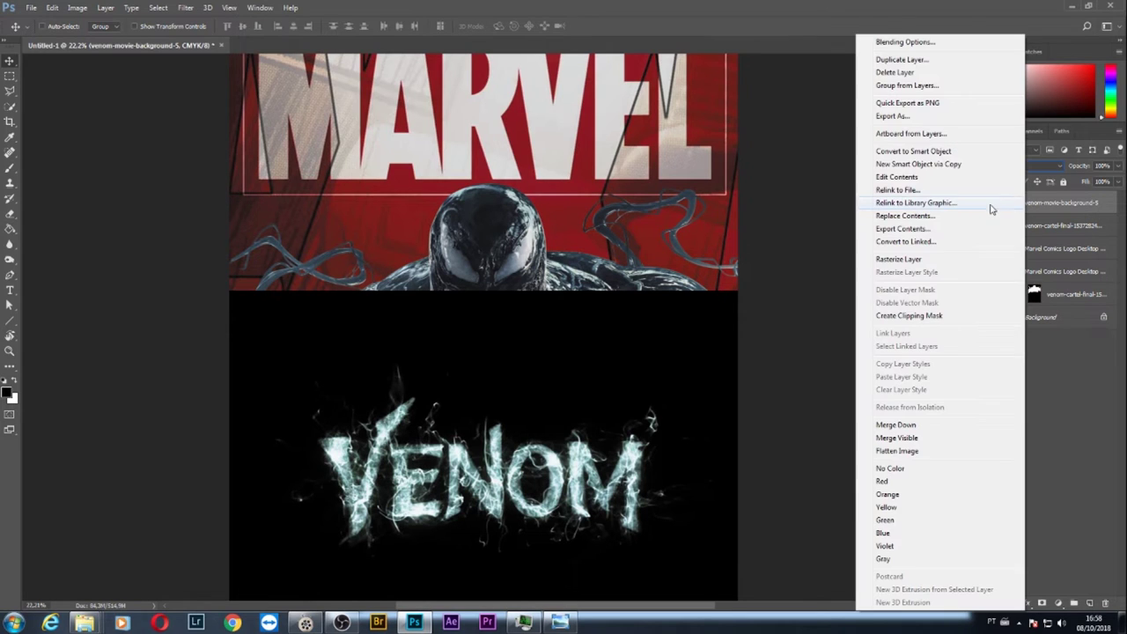
pyautogui.click(787, 159)
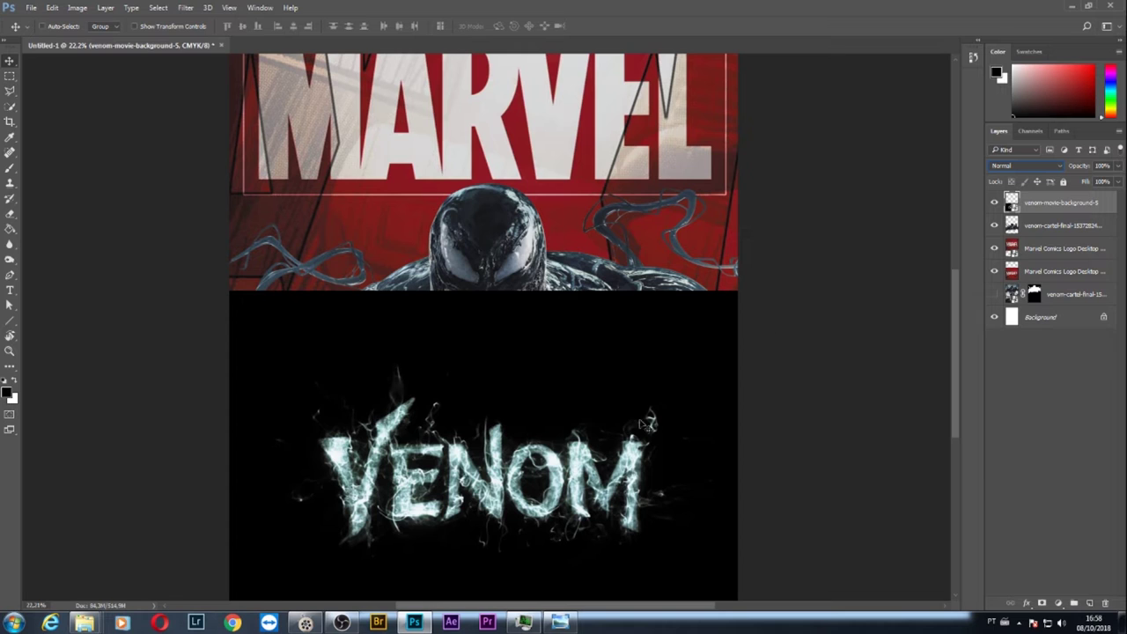
pyautogui.rightClick(1010, 205)
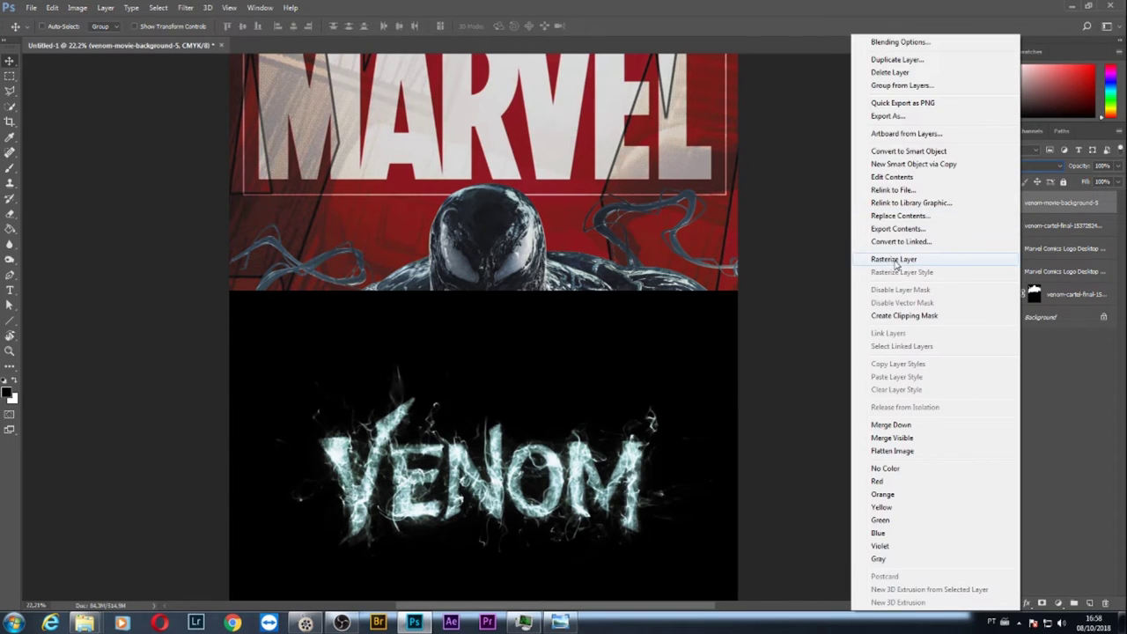
pyautogui.click(914, 260)
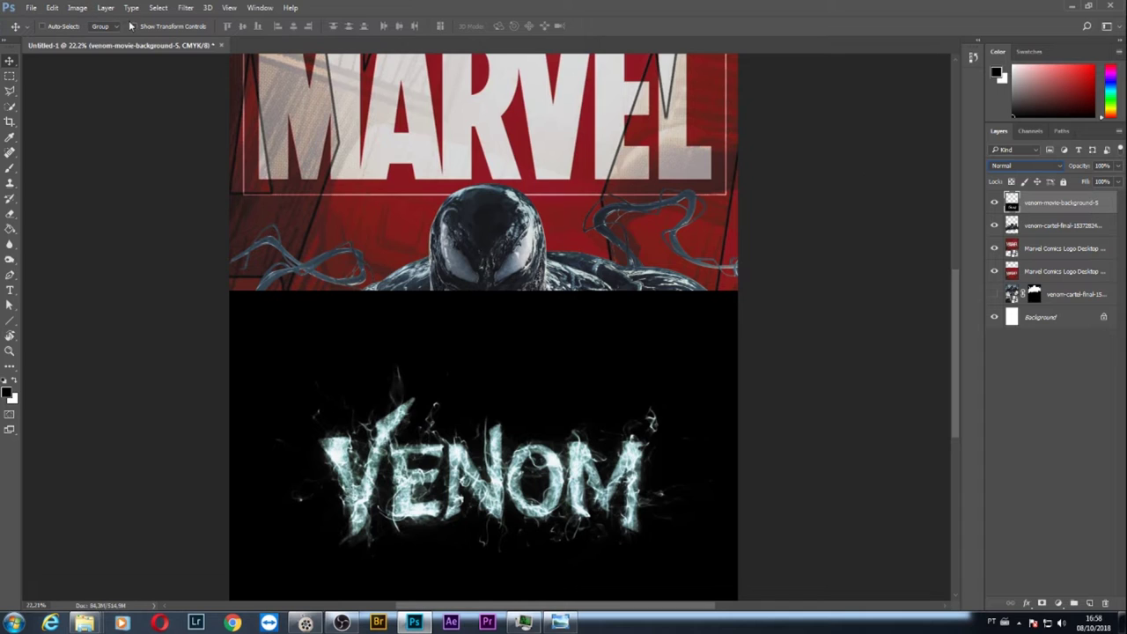
# Select the black background with Select > Color Range by sampling the black area
pyautogui.click(159, 9)
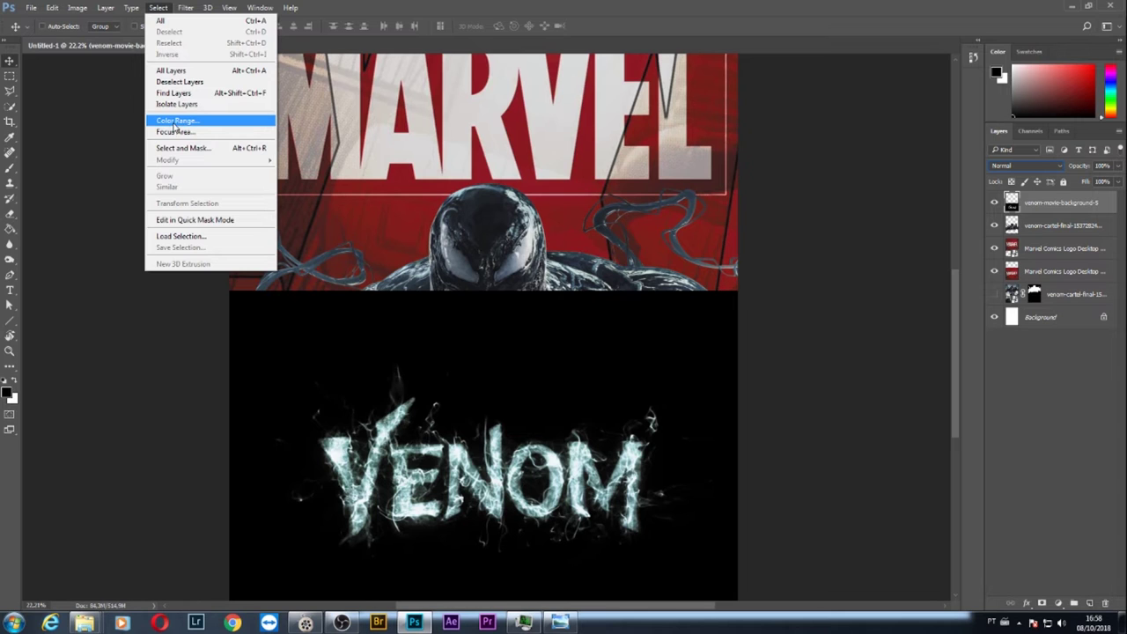
pyautogui.click(175, 121)
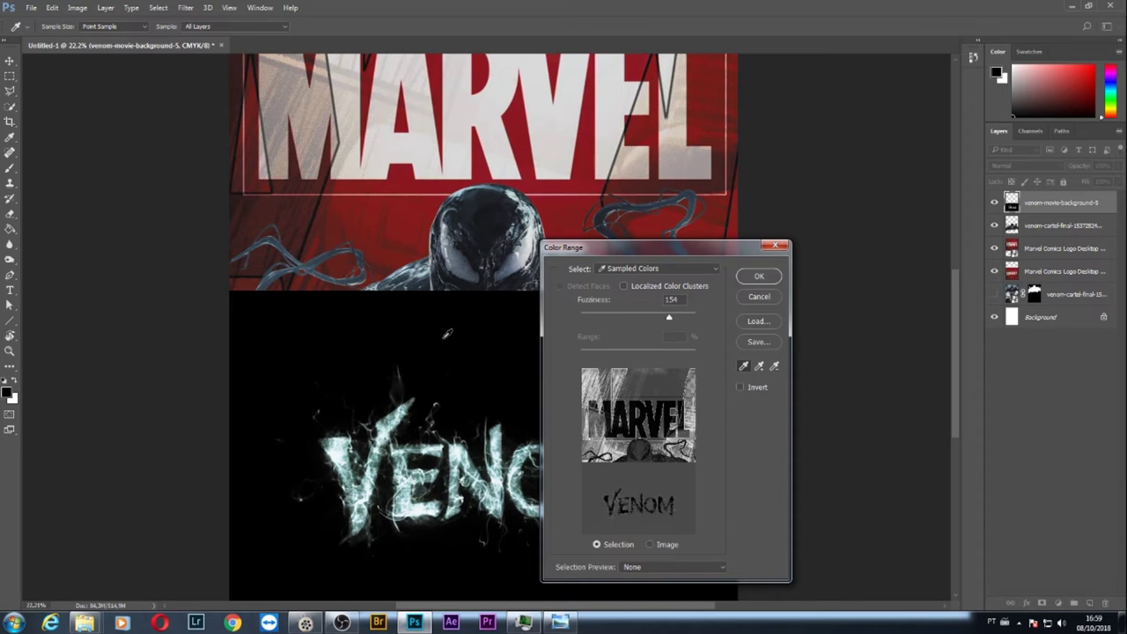
pyautogui.click(446, 335)
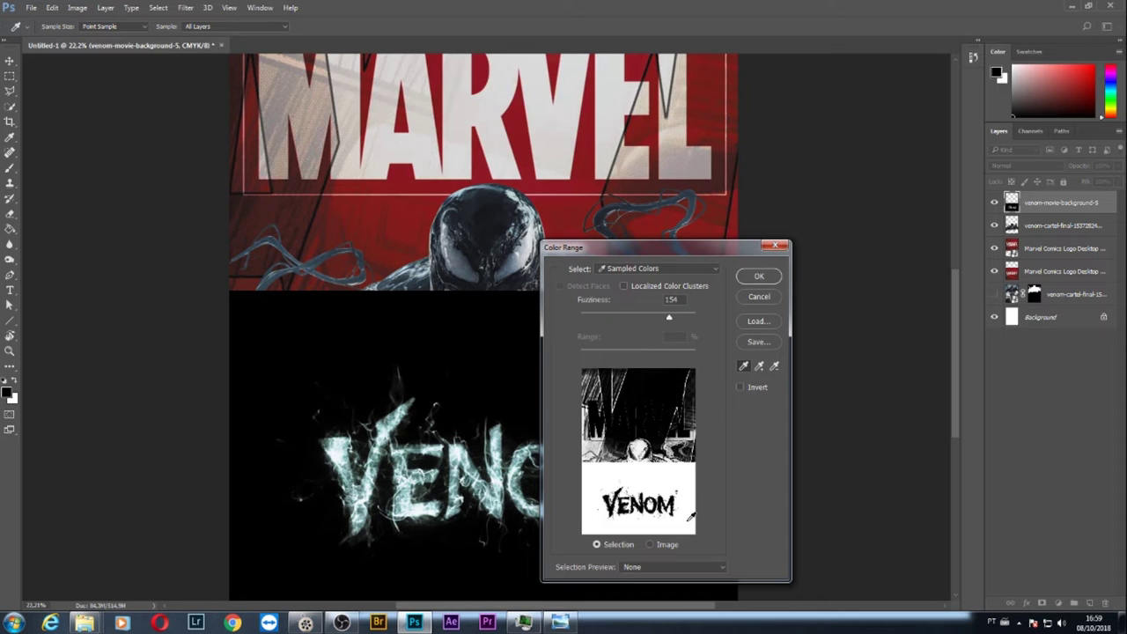
pyautogui.click(760, 277)
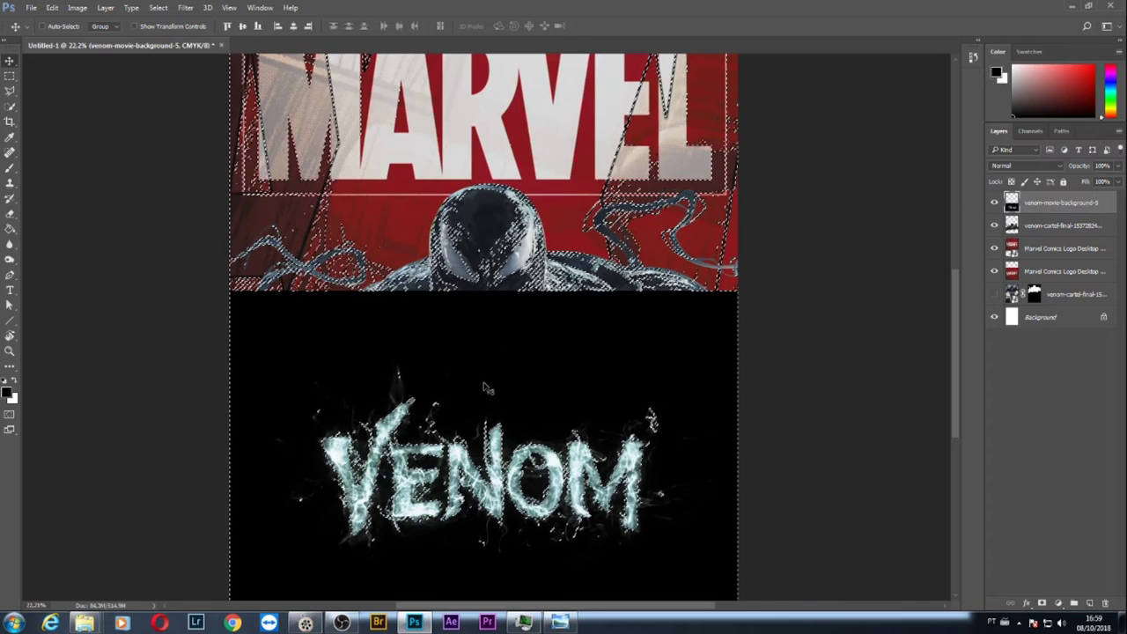
# Delete the selected black pixels from the title layer and deselect
pyautogui.press('Delete')
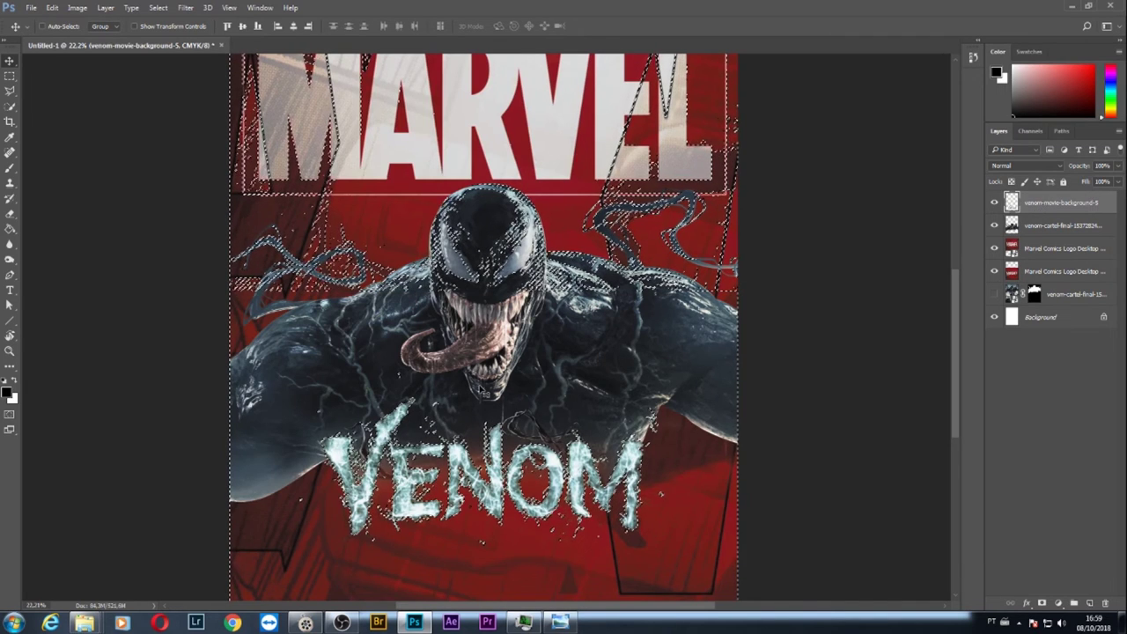
pyautogui.hotkey('ctrl', 'd')
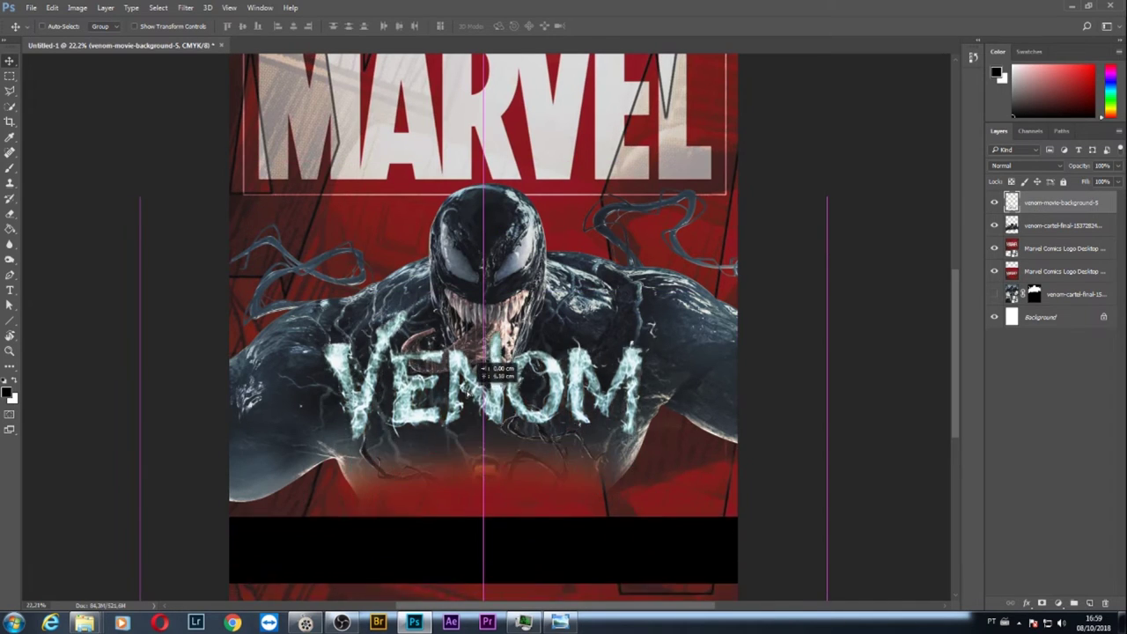
pyautogui.moveTo(427, 509); pyautogui.dragTo(497, 352)
pyautogui.hotkey('ctrl', 'z')
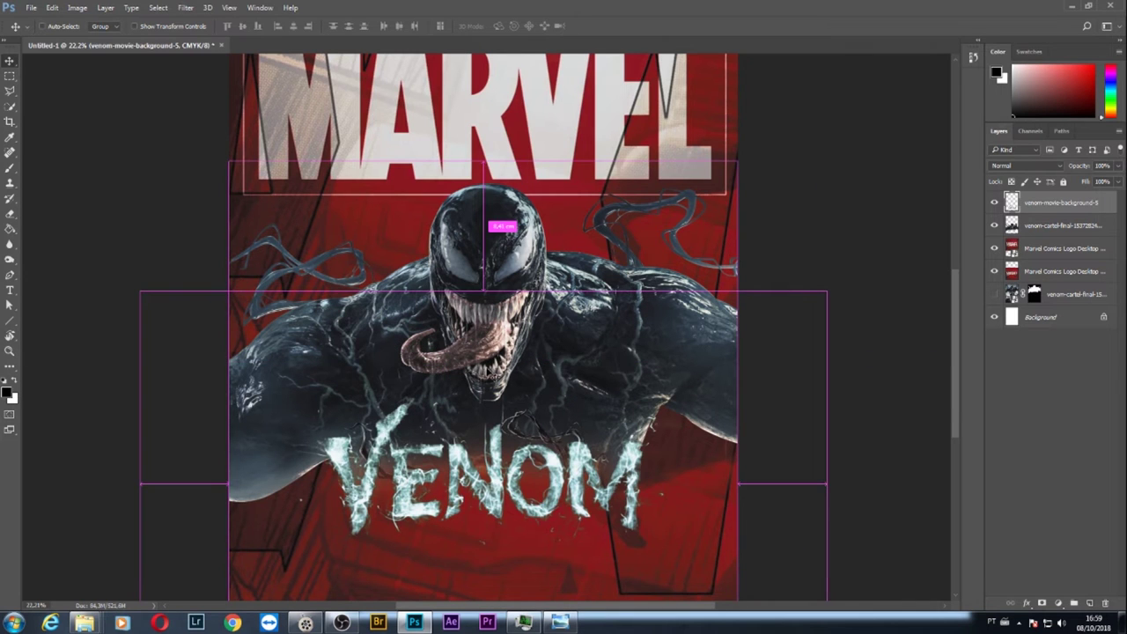
# Move the VENOM title higher and test copying it to a new layer, then undo the copy
pyautogui.press('ctrl')
pyautogui.scroll(-2, 496, 473)
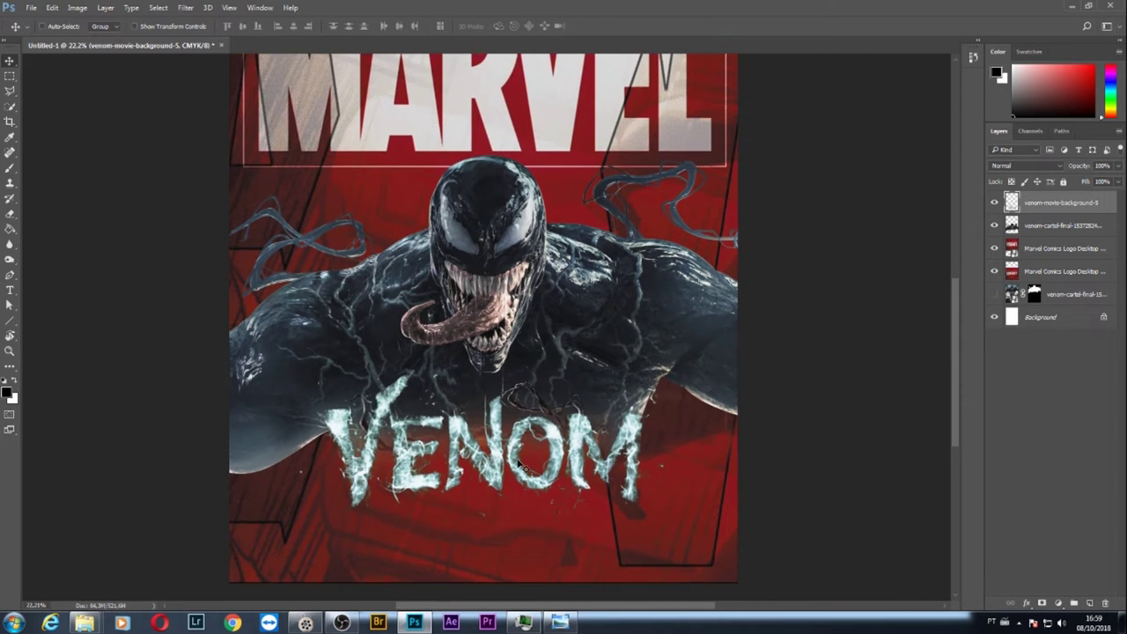
pyautogui.moveTo(504, 445)
pyautogui.mouseDown()
pyautogui.moveTo(527, 344)
pyautogui.moveTo(617, 421)
pyautogui.mouseUp()
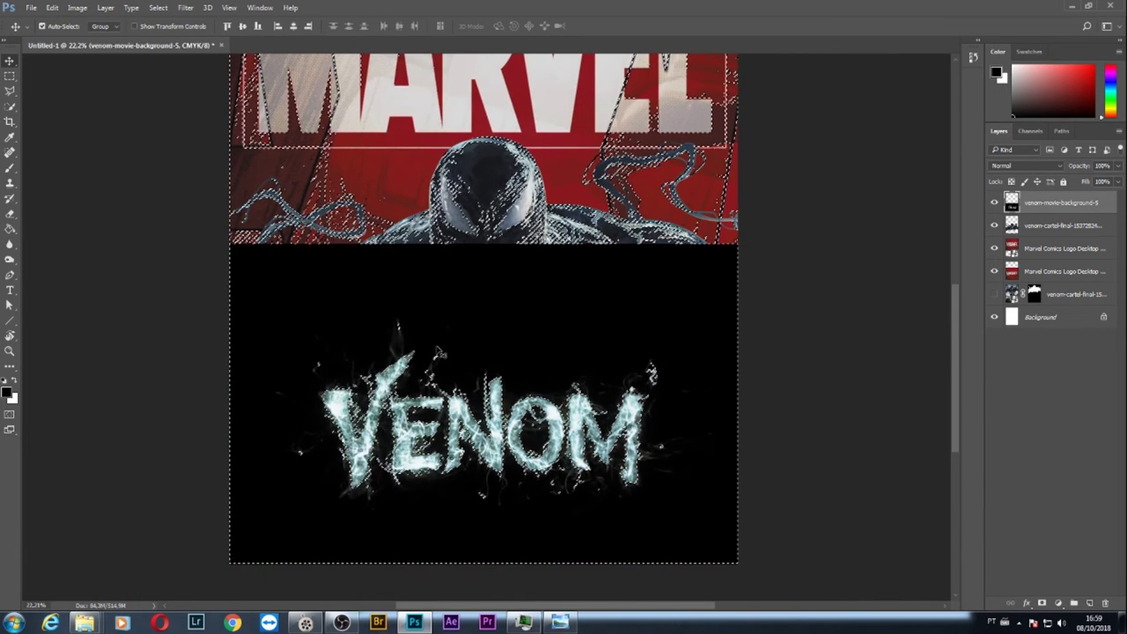
pyautogui.hotkey('ctrl', 'j')
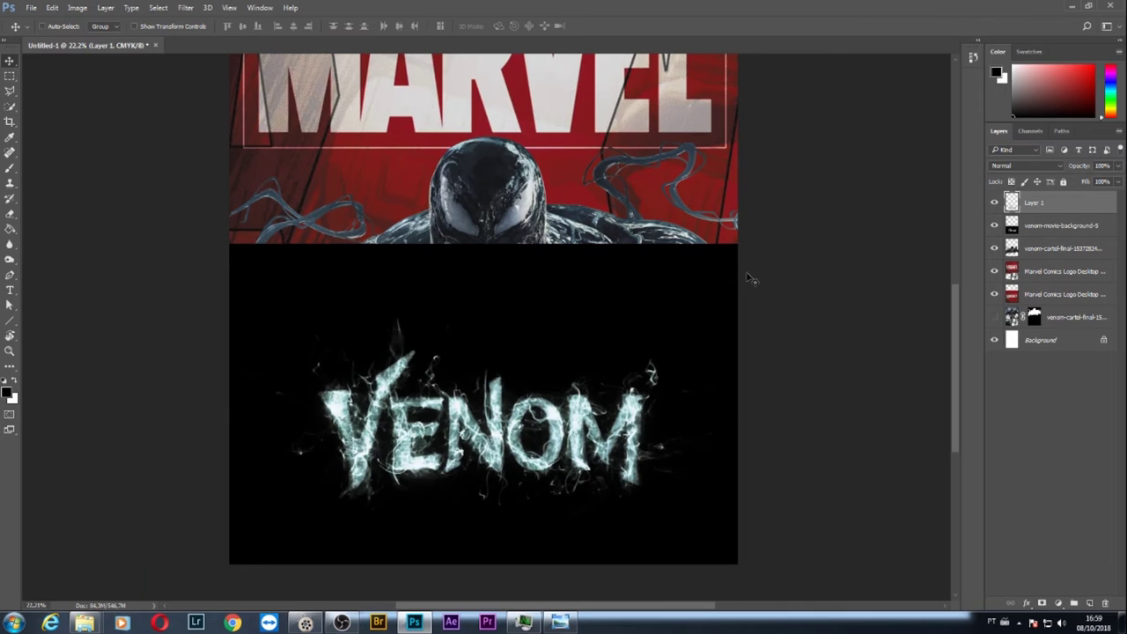
pyautogui.click(996, 228)
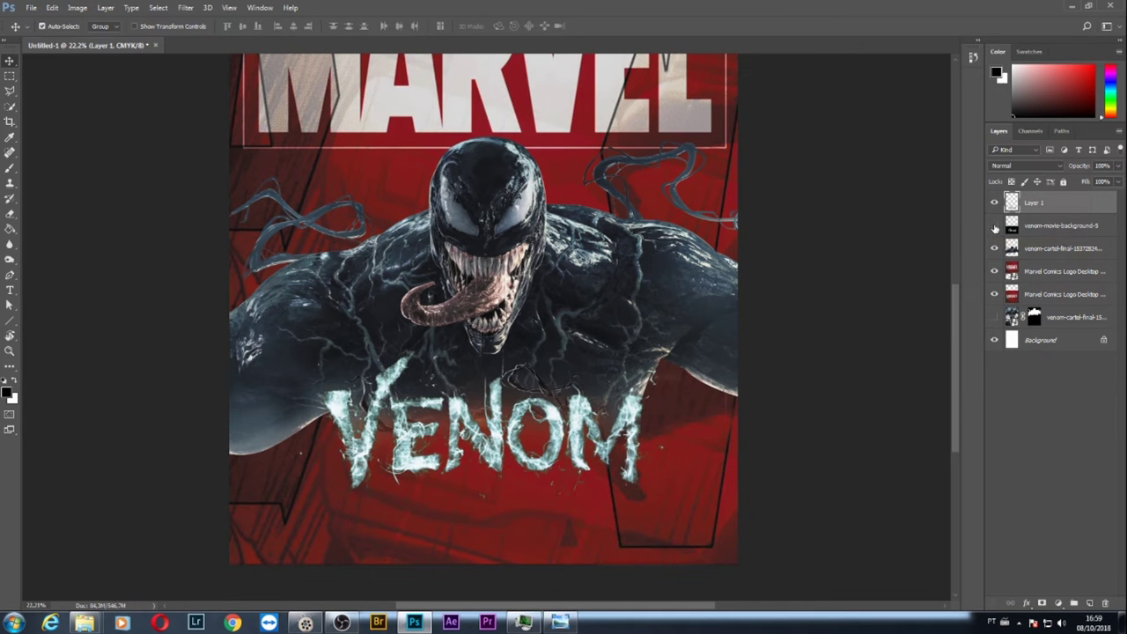
pyautogui.hotkey('ctrl', 'z')
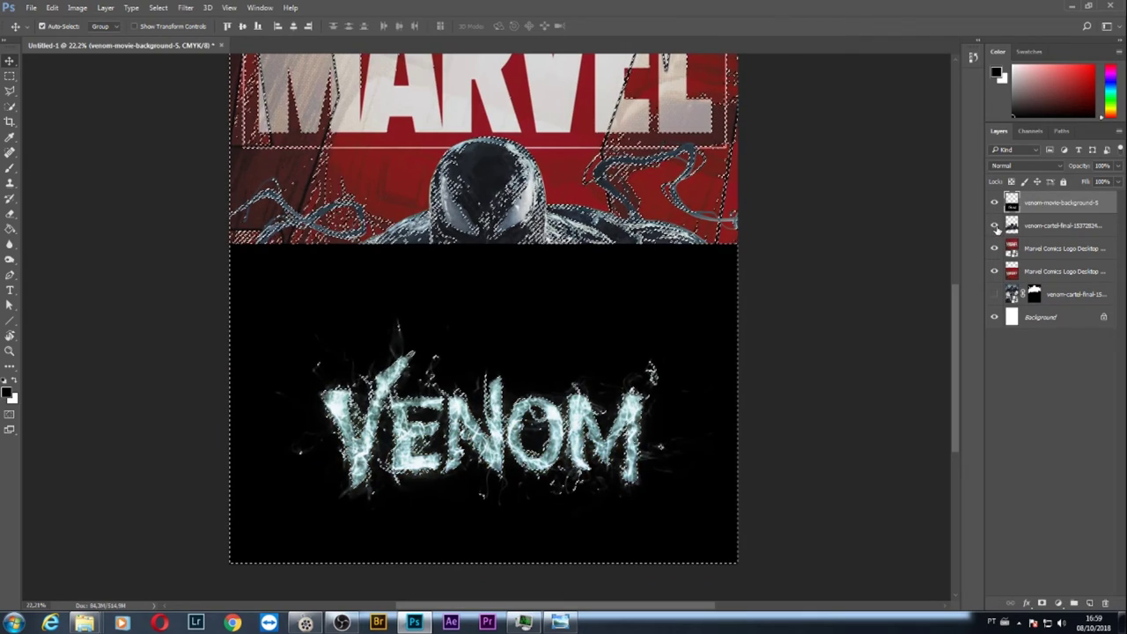
# Try repositioning the VENOM title, toggling Auto-Select on and back off
pyautogui.scroll(1, 453, 396)
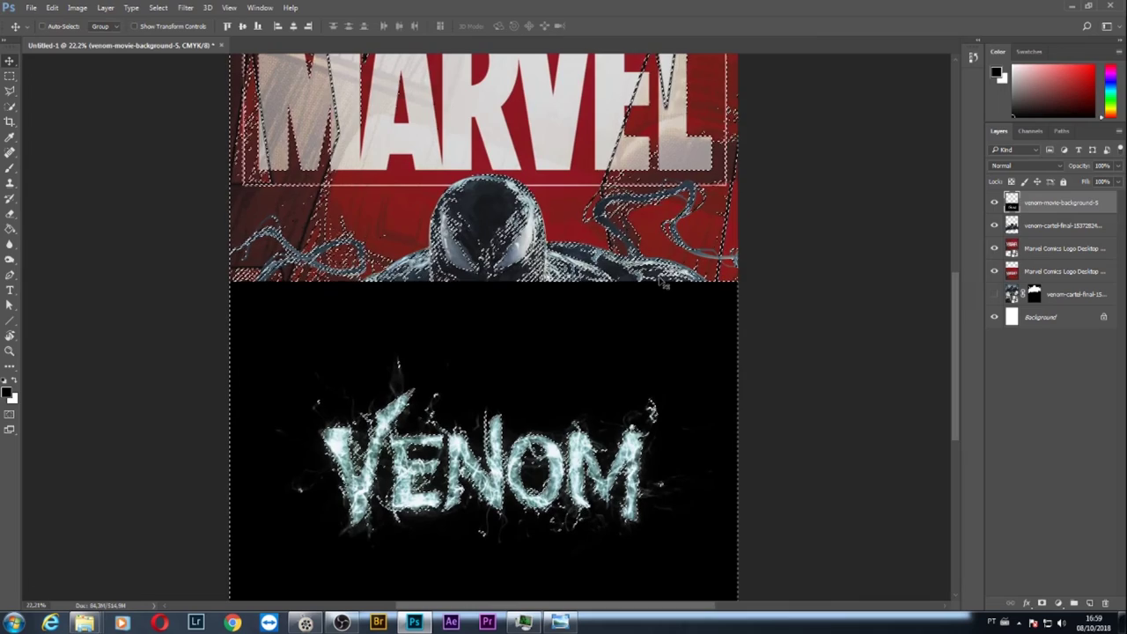
pyautogui.moveTo(493, 407); pyautogui.dragTo(666, 283)
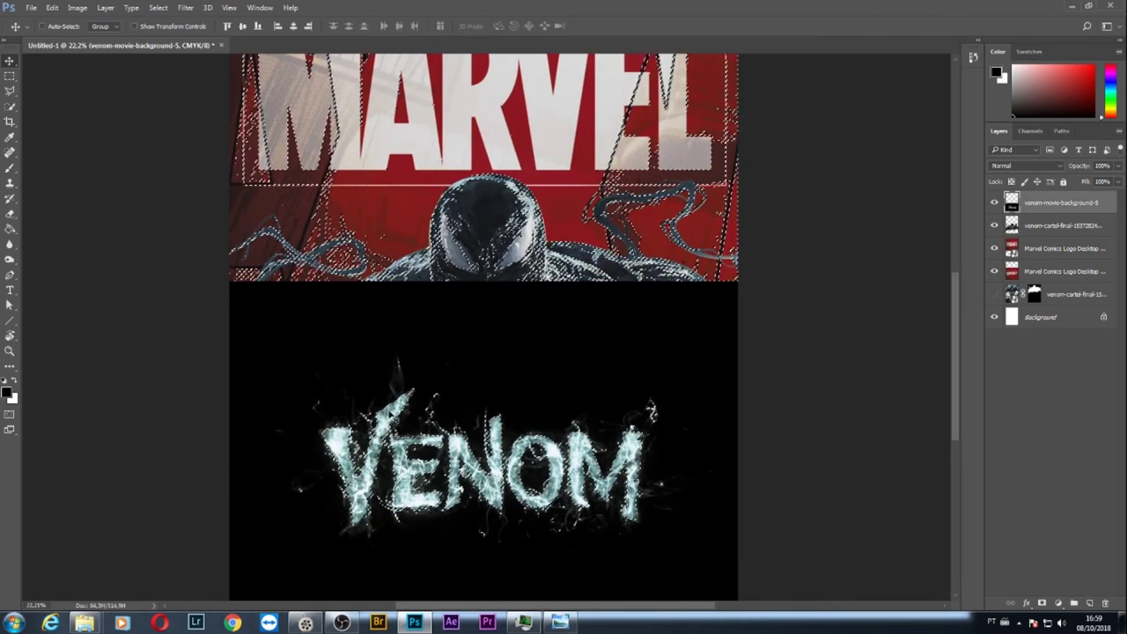
pyautogui.moveTo(401, 484); pyautogui.dragTo(401, 483)
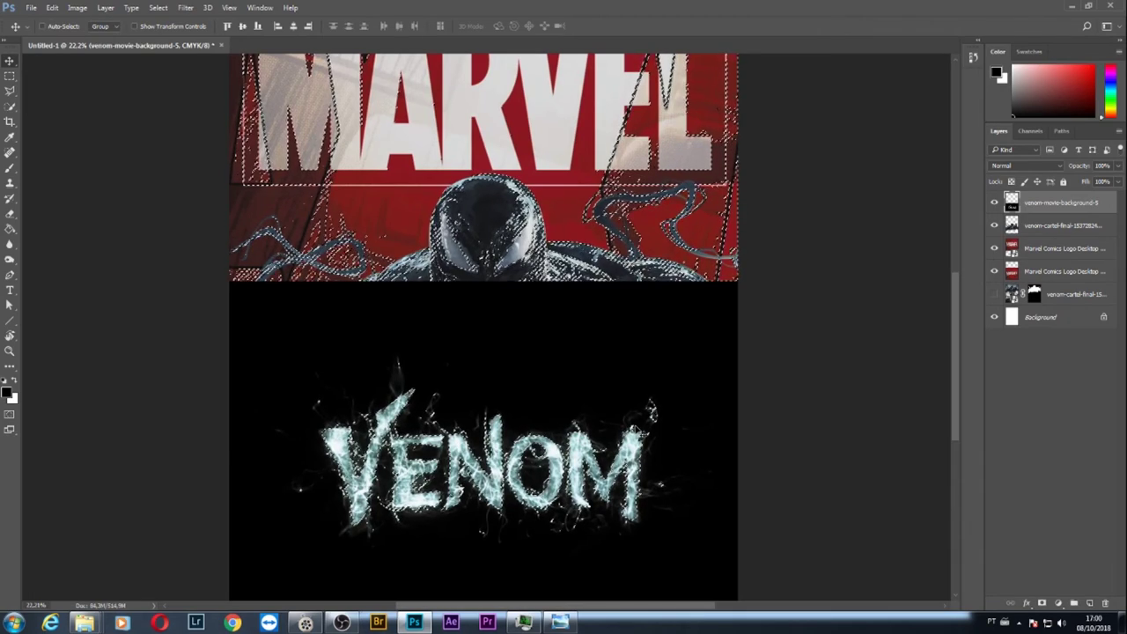
pyautogui.click(42, 26)
pyautogui.click(43, 25)
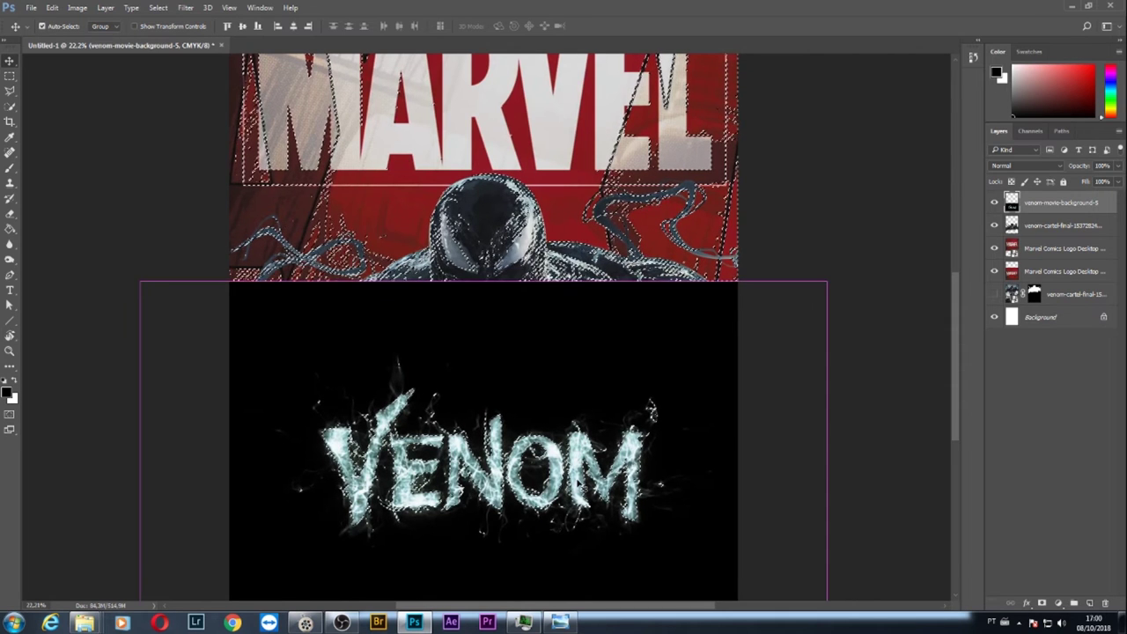
# Copy the VENOM lettering into Layer 1 and delete the venom-movie-background-5 layer
pyautogui.hotkey('ctrl', 'j')
pyautogui.click(995, 227)
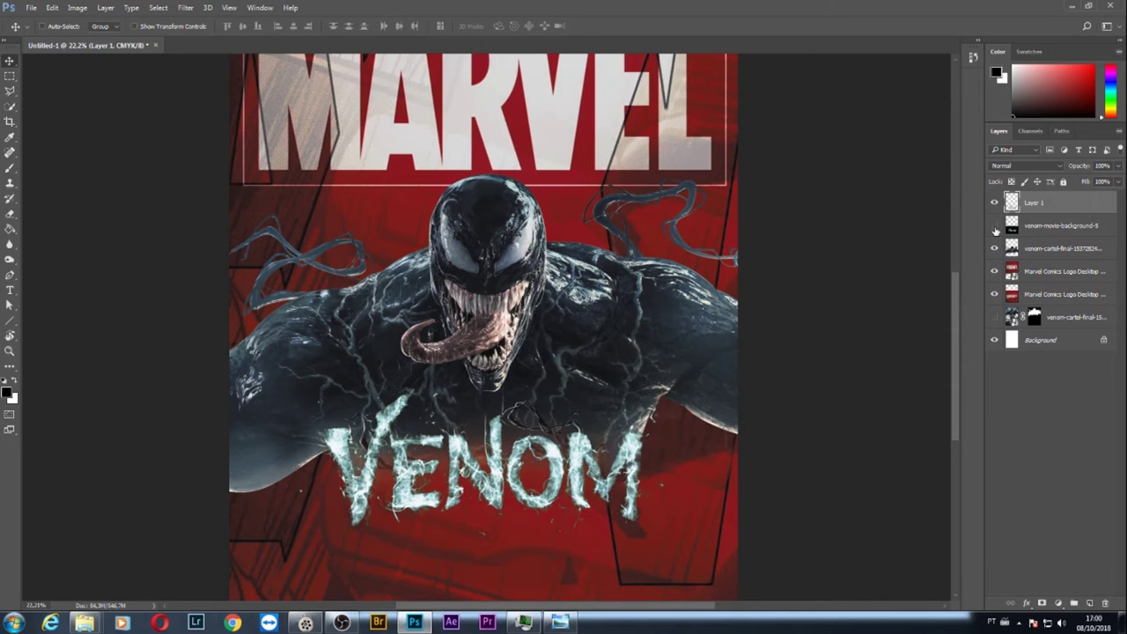
pyautogui.click(994, 226)
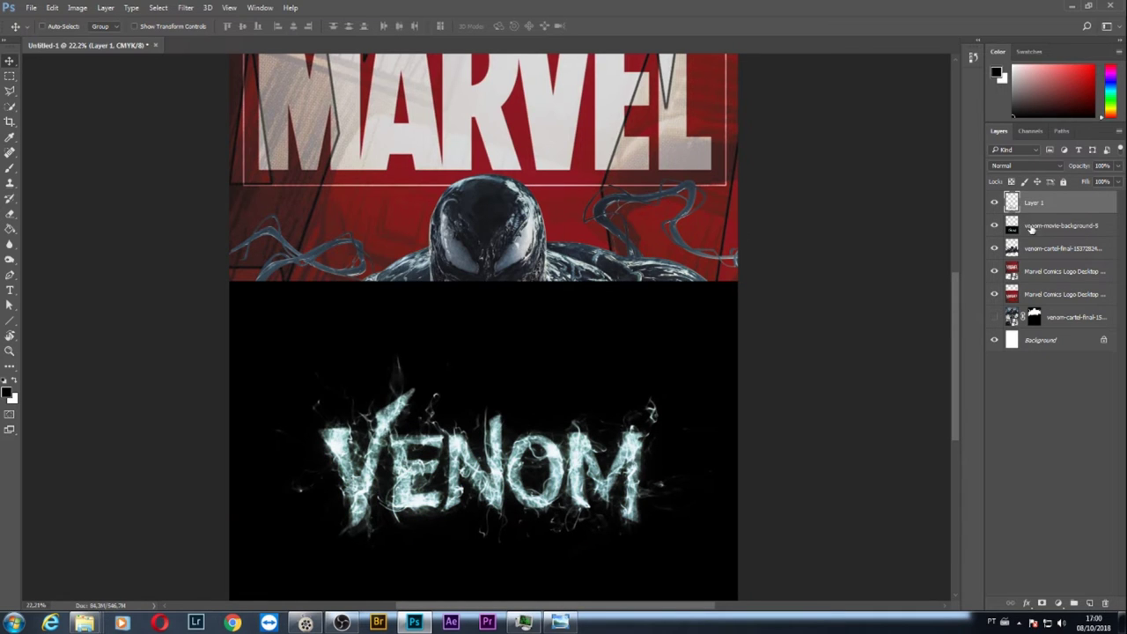
pyautogui.click(996, 205)
pyautogui.click(994, 203)
pyautogui.click(994, 227)
pyautogui.click(994, 226)
pyautogui.click(1057, 227)
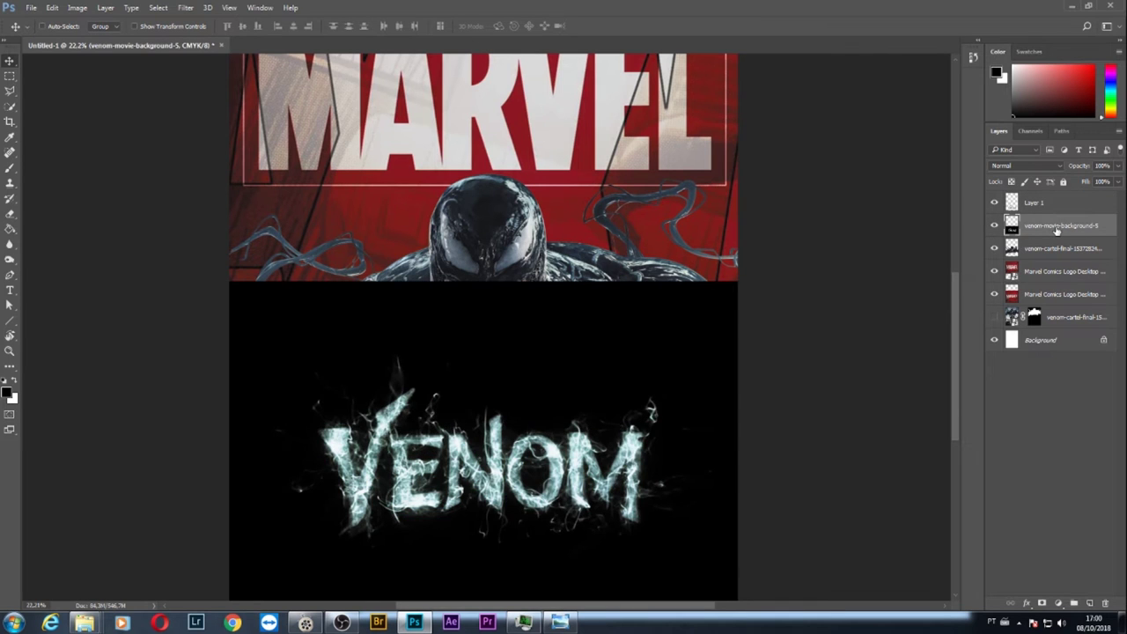
pyautogui.press('Delete')
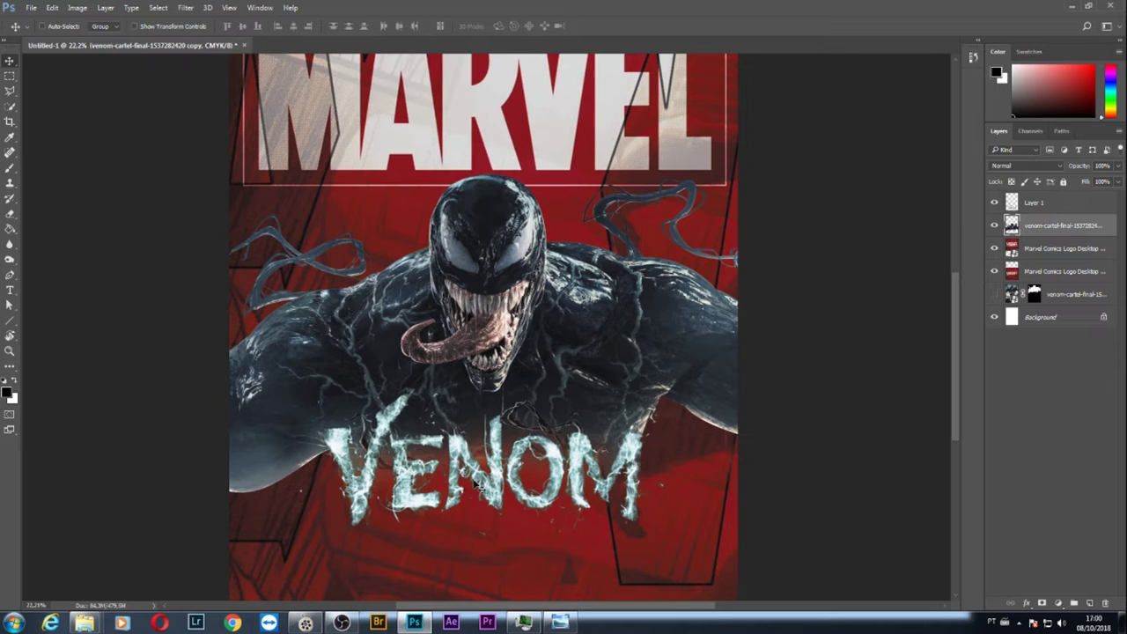
# Nudge the VENOM title layer slightly lower over Venom's chest and zoom out
pyautogui.click(1036, 204)
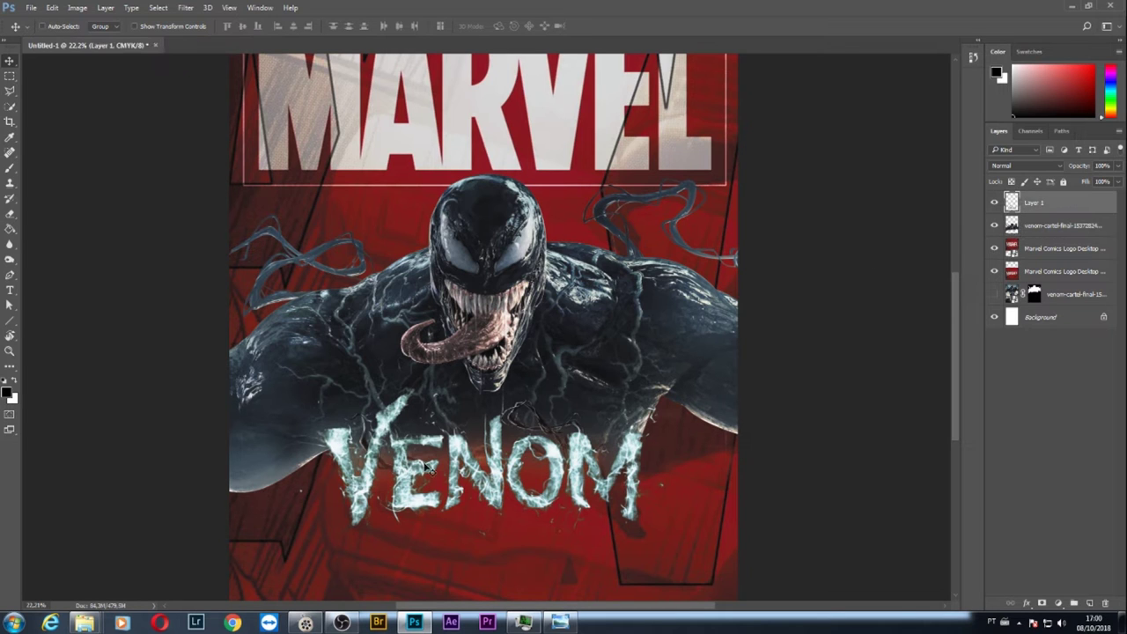
pyautogui.moveTo(407, 466)
pyautogui.mouseDown()
pyautogui.moveTo(407, 507)
pyautogui.moveTo(411, 483)
pyautogui.mouseUp()
pyautogui.hotkey('ctrl', '-')
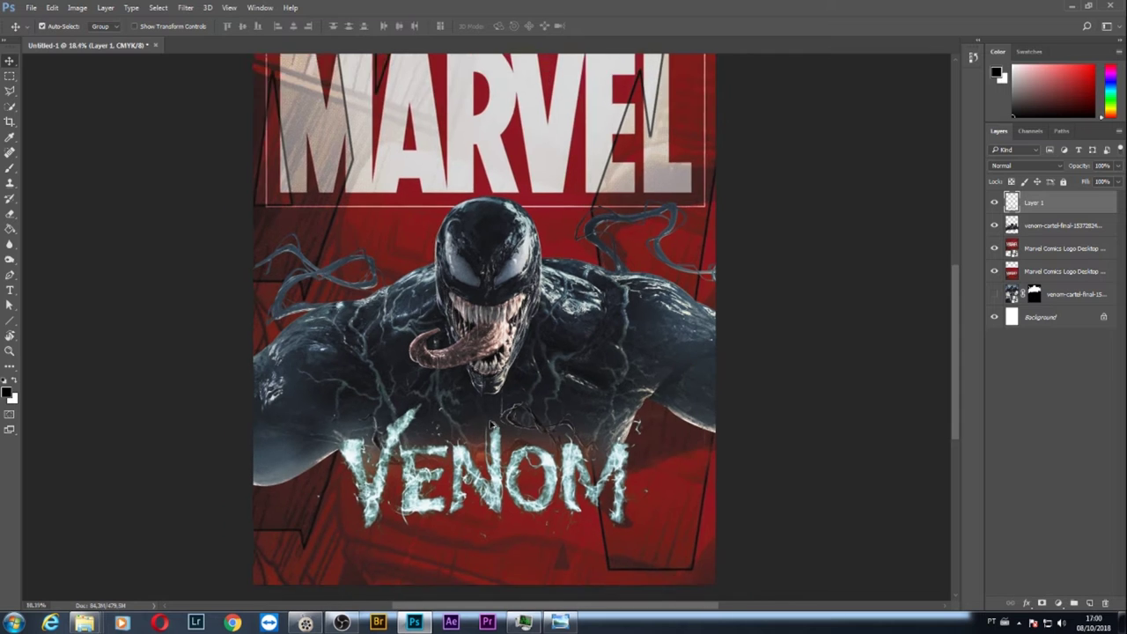
pyautogui.scroll(1, 490, 467)
pyautogui.scroll(1, 476, 458)
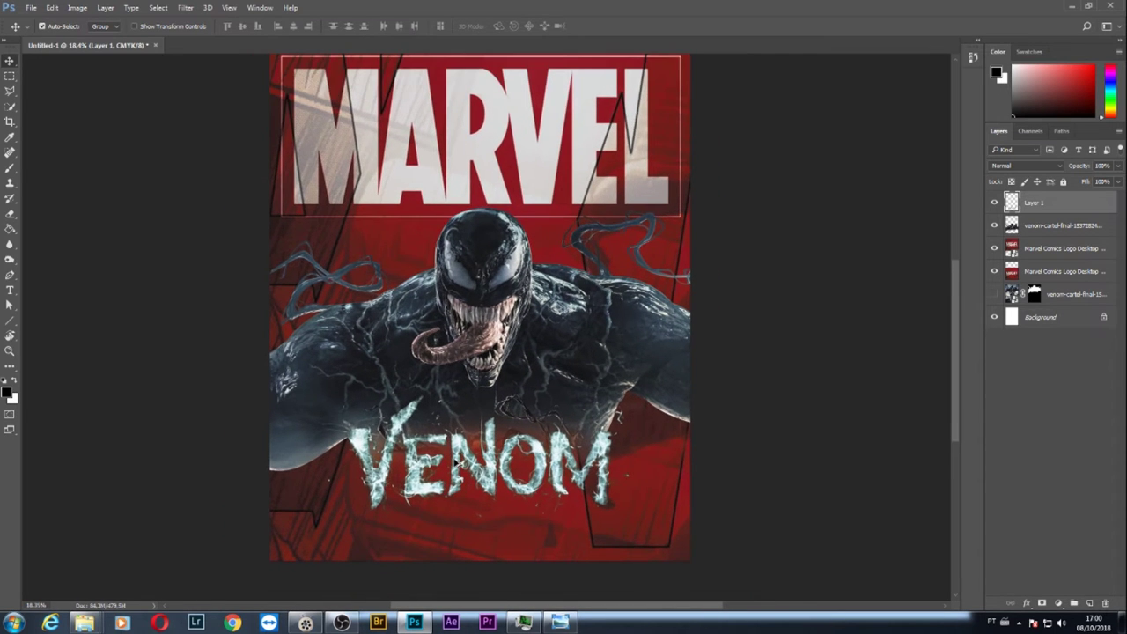
pyautogui.scroll(1, 450, 489)
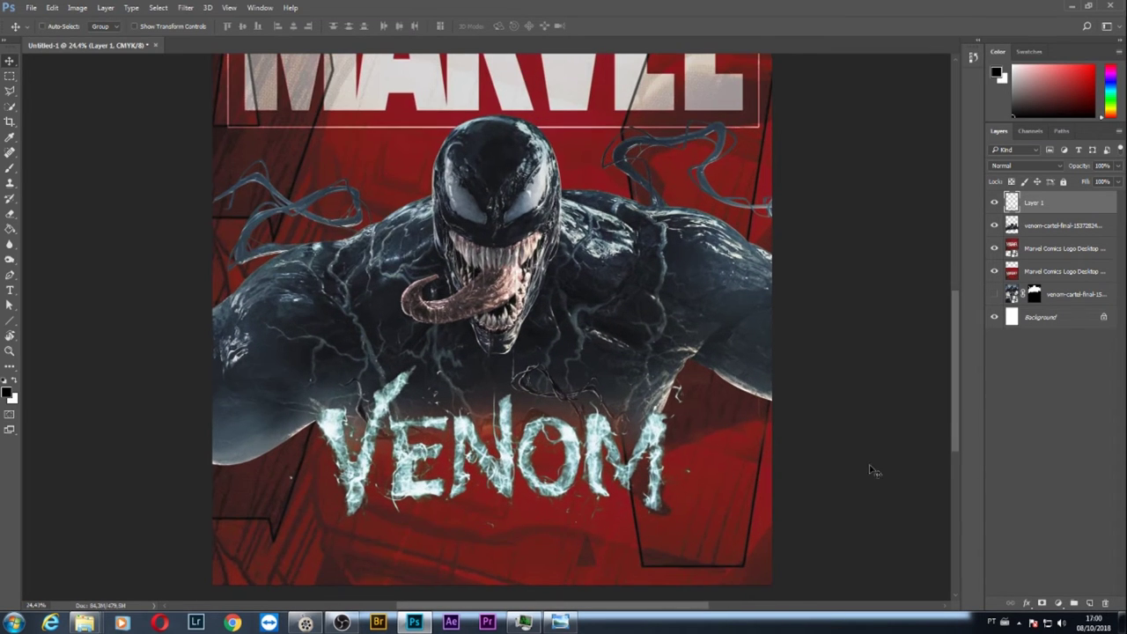
# Apply a white (ffffff) Color Overlay to Layer 1 with reduced opacity
pyautogui.click(1027, 603)
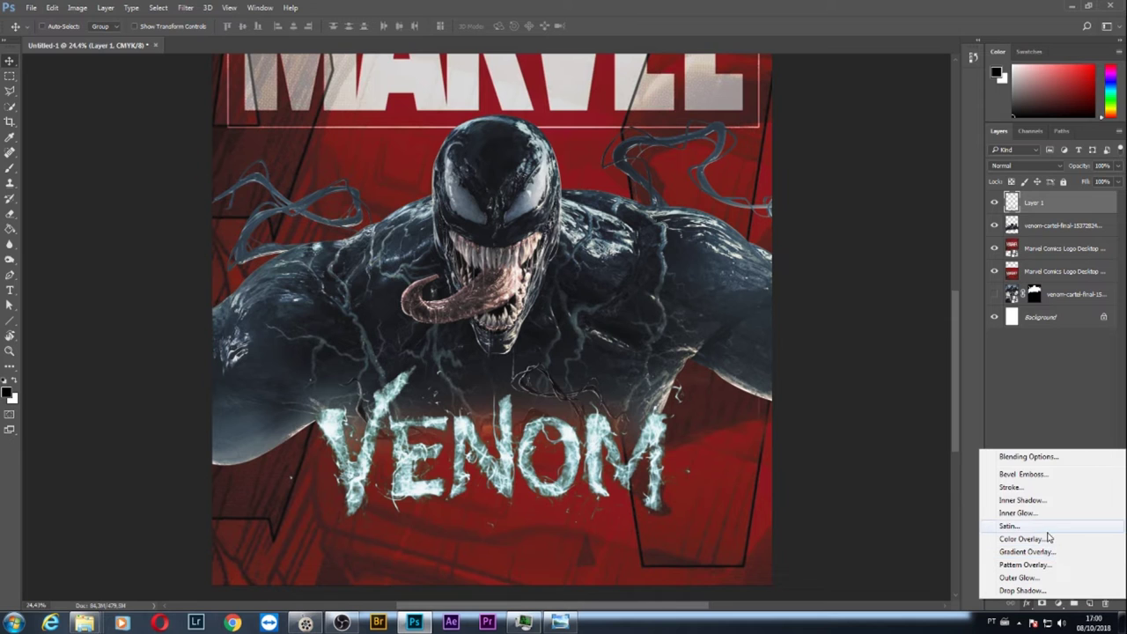
pyautogui.click(1045, 541)
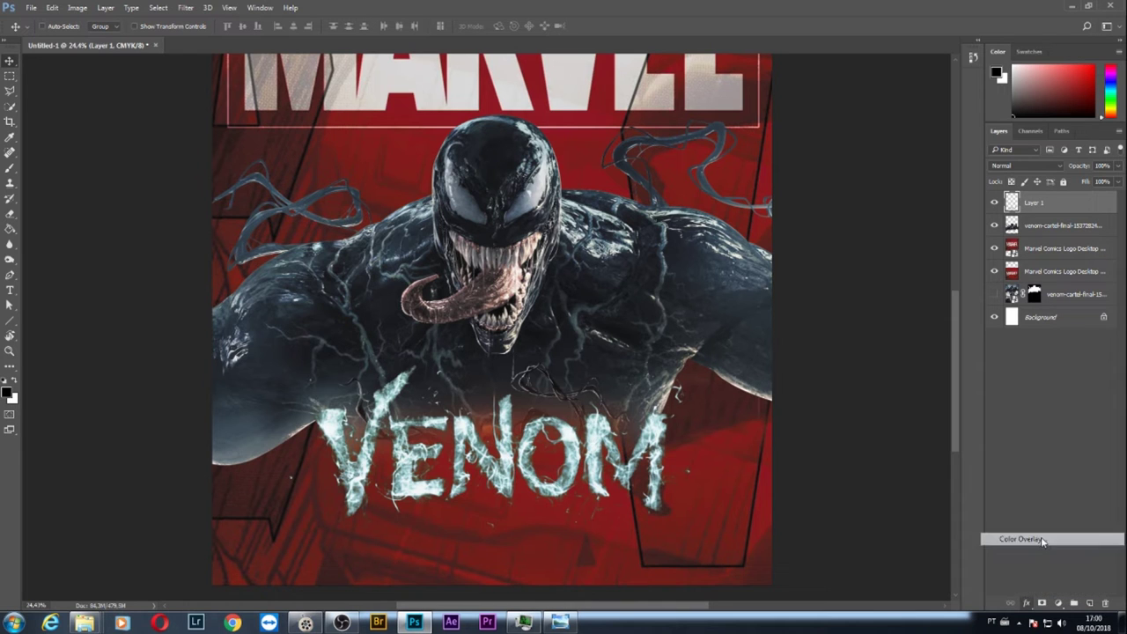
pyautogui.moveTo(824, 278); pyautogui.dragTo(943, 240)
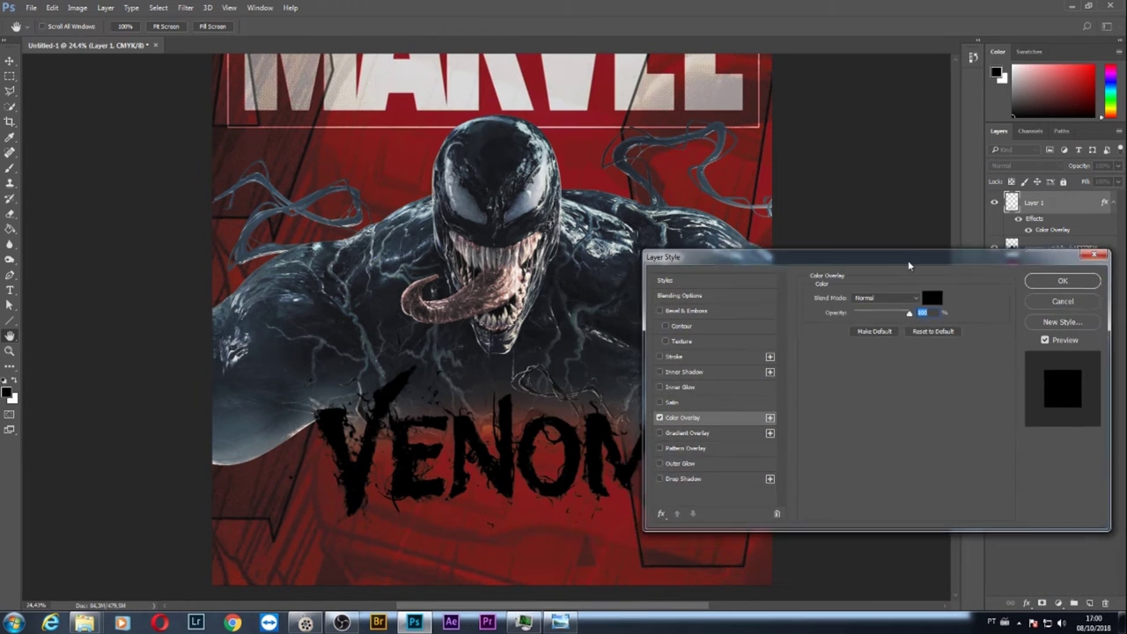
pyautogui.click(952, 281)
pyautogui.moveTo(720, 291); pyautogui.dragTo(621, 209)
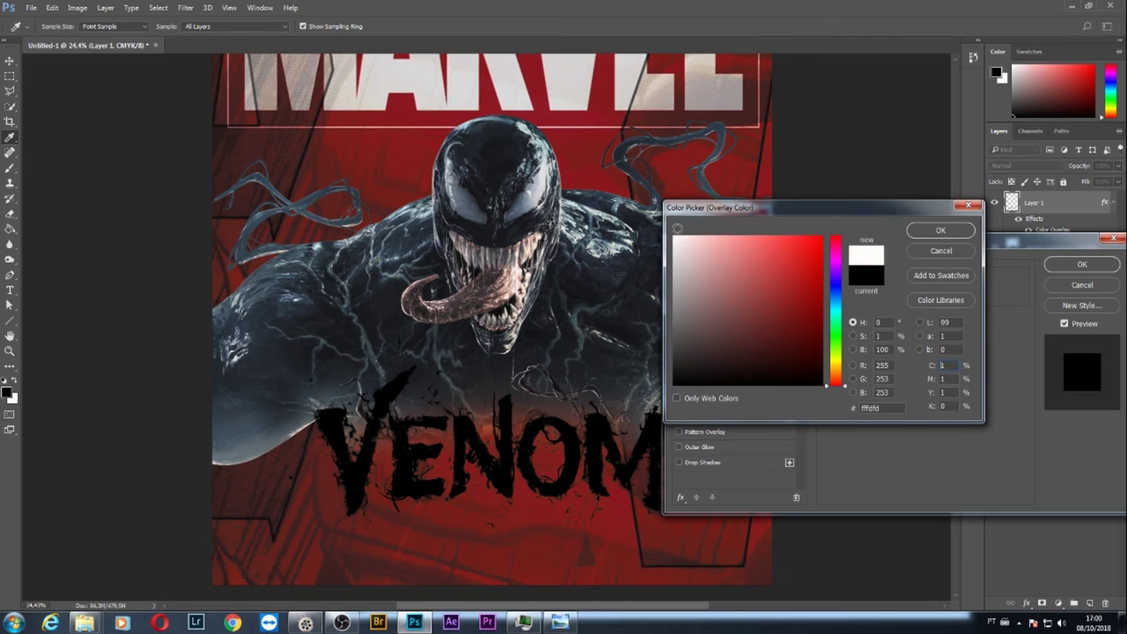
pyautogui.click(935, 233)
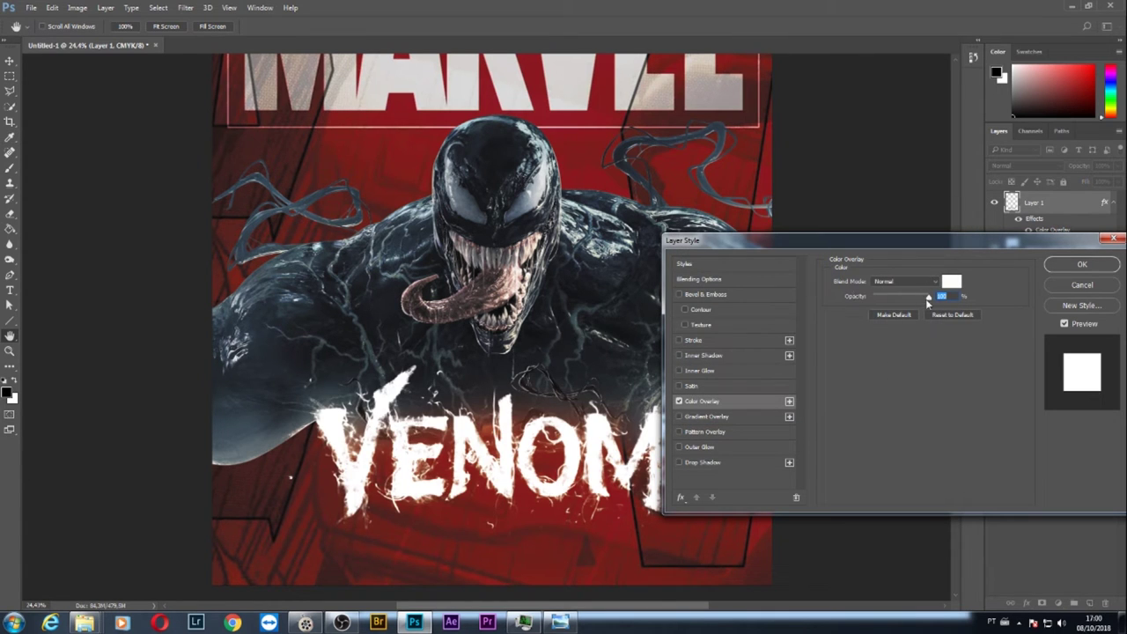
pyautogui.moveTo(927, 300)
pyautogui.mouseDown()
pyautogui.moveTo(855, 312)
pyautogui.moveTo(965, 303)
pyautogui.moveTo(908, 301)
pyautogui.mouseUp()
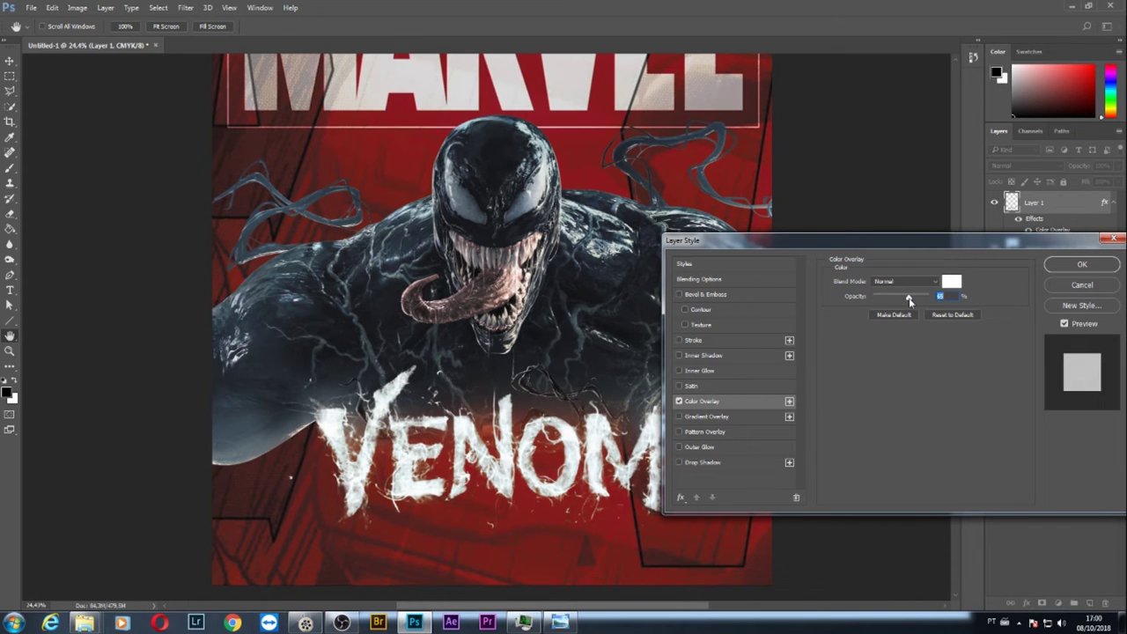
pyautogui.click(1083, 265)
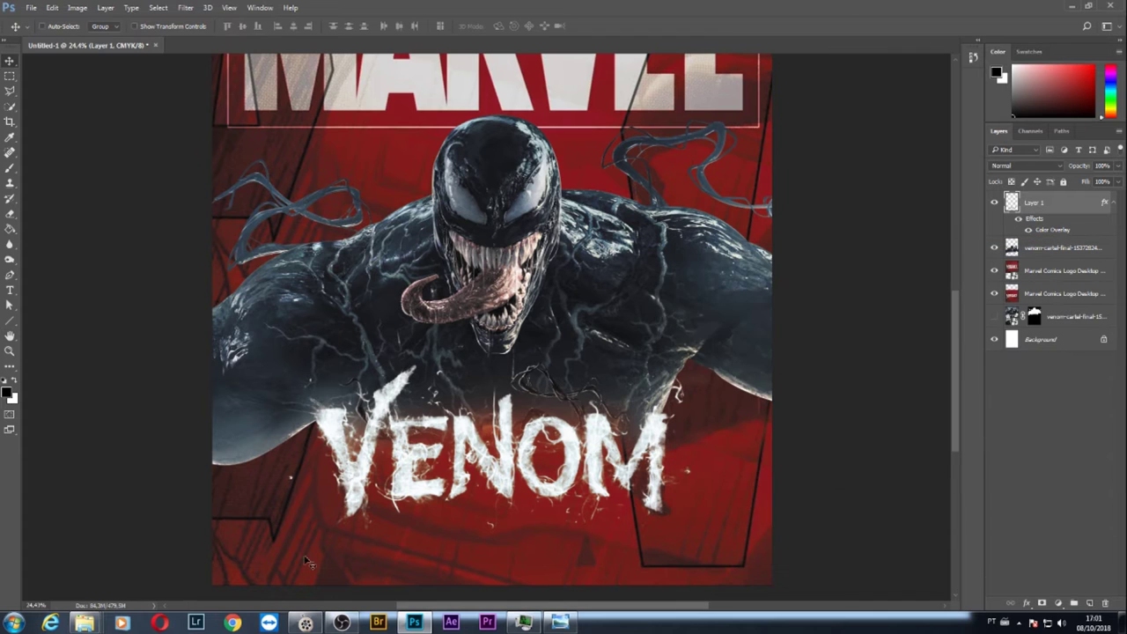
pyautogui.scroll(-1, 387, 484)
# Add a layer mask to the VENOM title and set the brush to about 254 px
pyautogui.scroll(1, 450, 498)
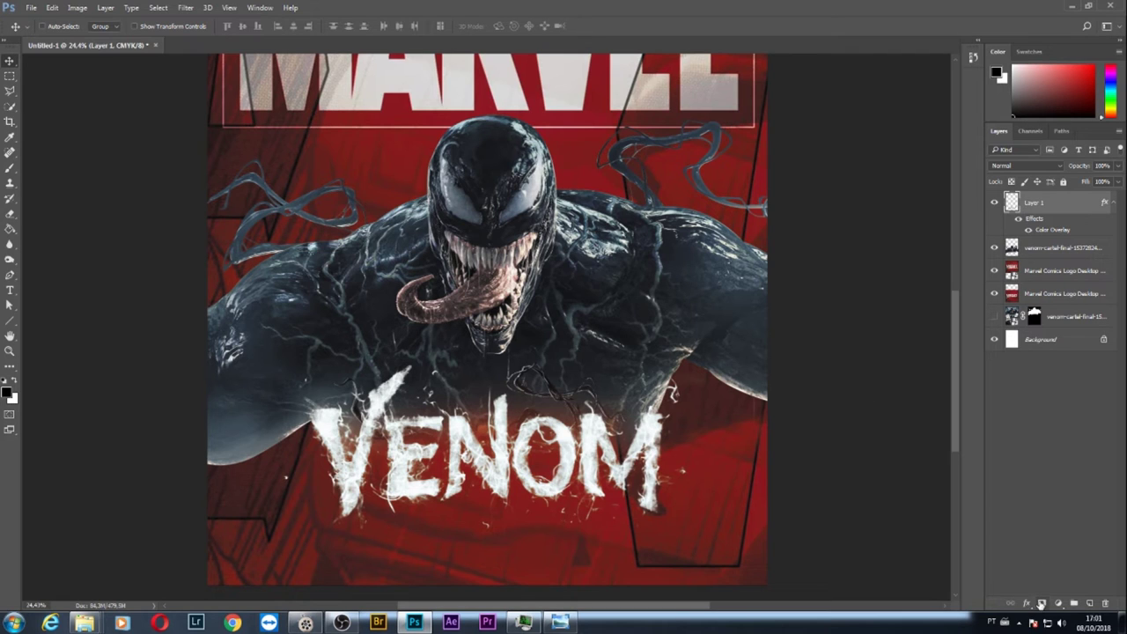
pyautogui.click(1042, 603)
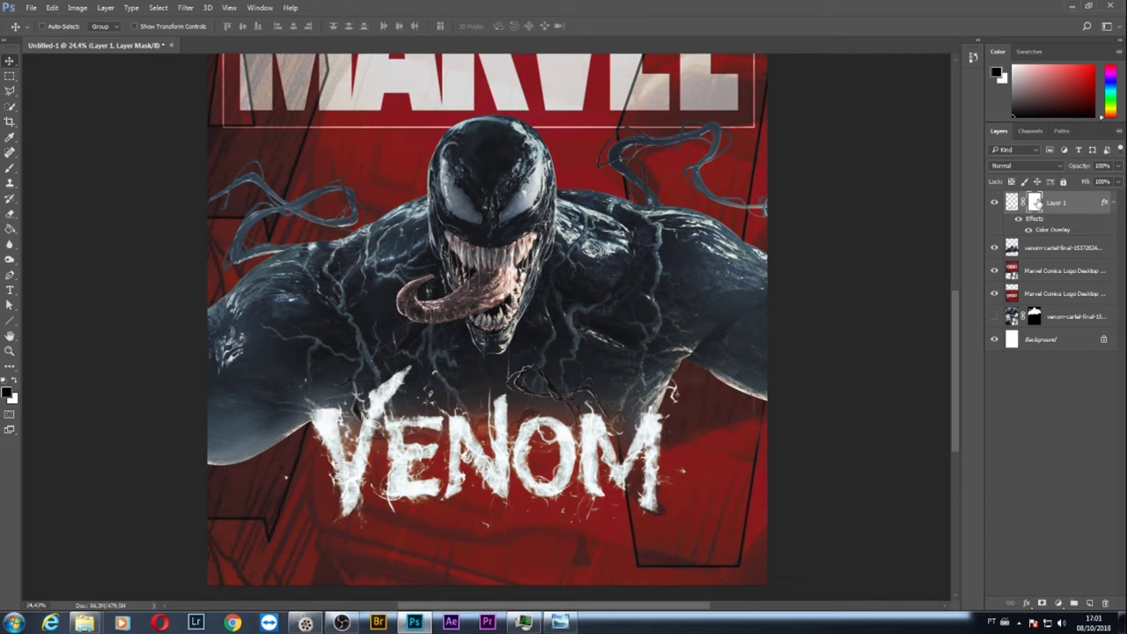
pyautogui.click(9, 171)
pyautogui.moveTo(529, 347); pyautogui.dragTo(457, 337)
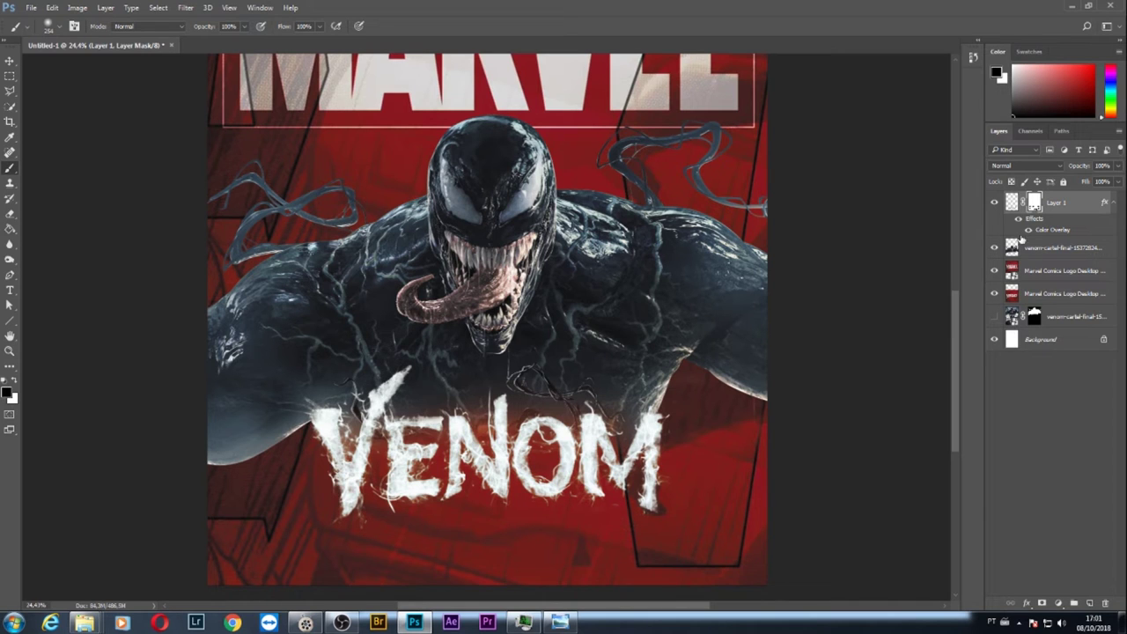
# Toggle the VENOM title layer's visibility repeatedly to compare the poster with and without it
pyautogui.click(996, 202)
pyautogui.click(997, 203)
pyautogui.click(996, 202)
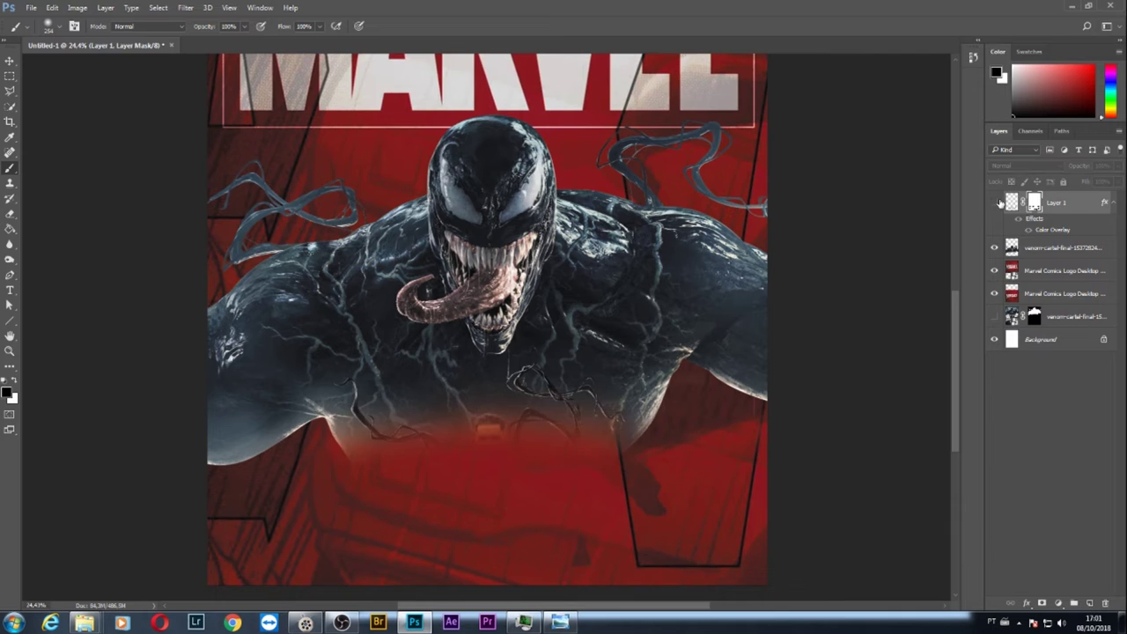
pyautogui.click(996, 203)
pyautogui.click(995, 203)
pyautogui.click(994, 204)
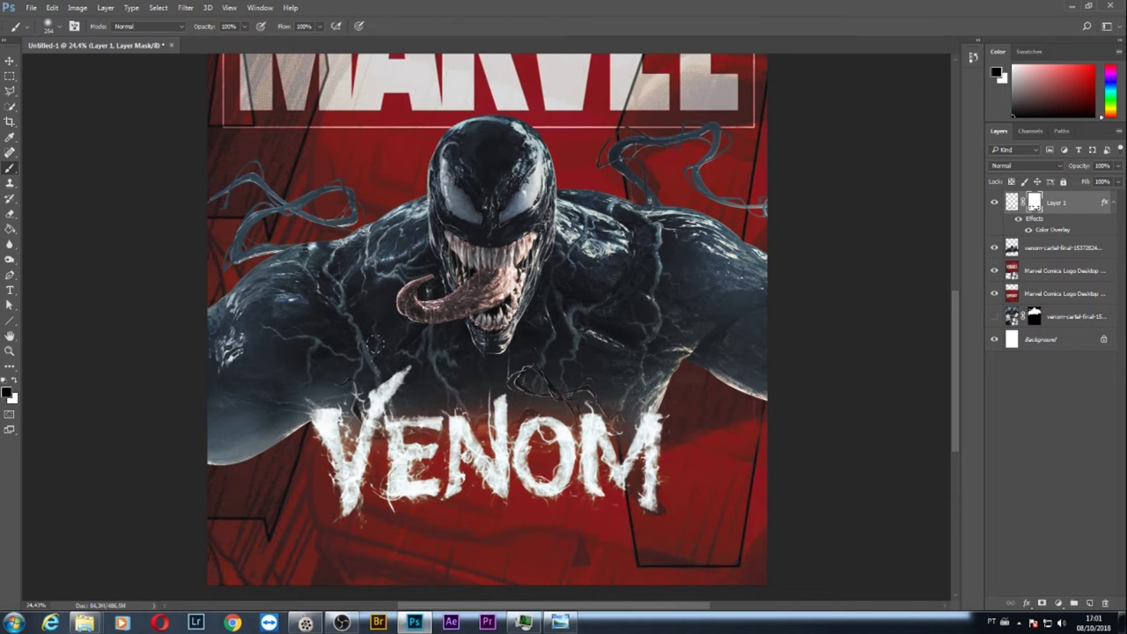
pyautogui.click(996, 203)
pyautogui.click(996, 202)
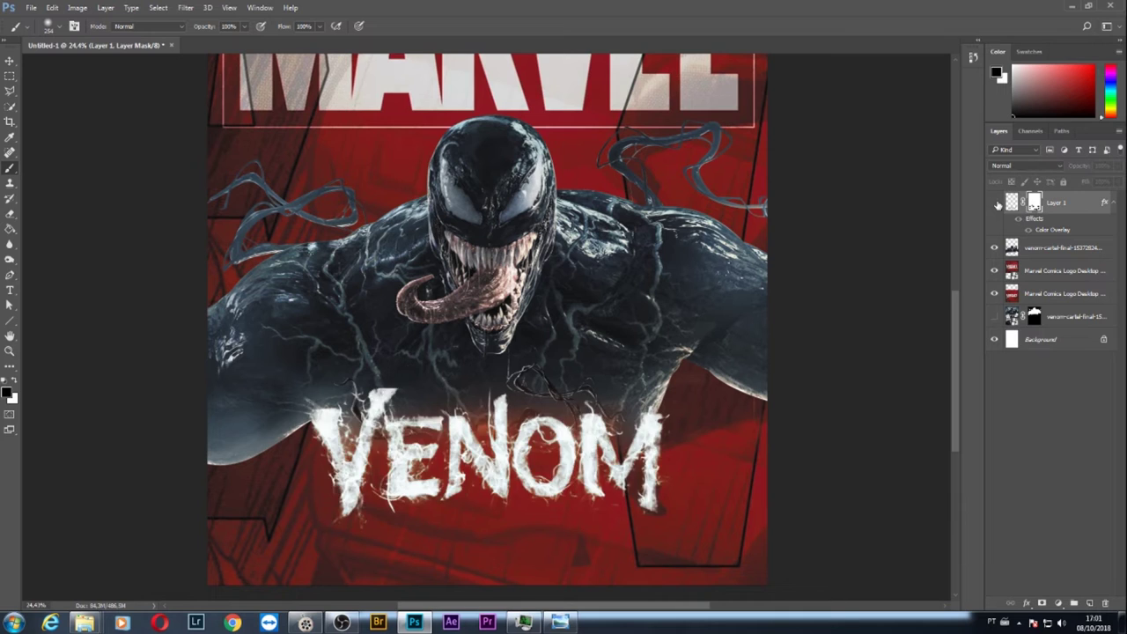
pyautogui.click(996, 203)
pyautogui.click(996, 202)
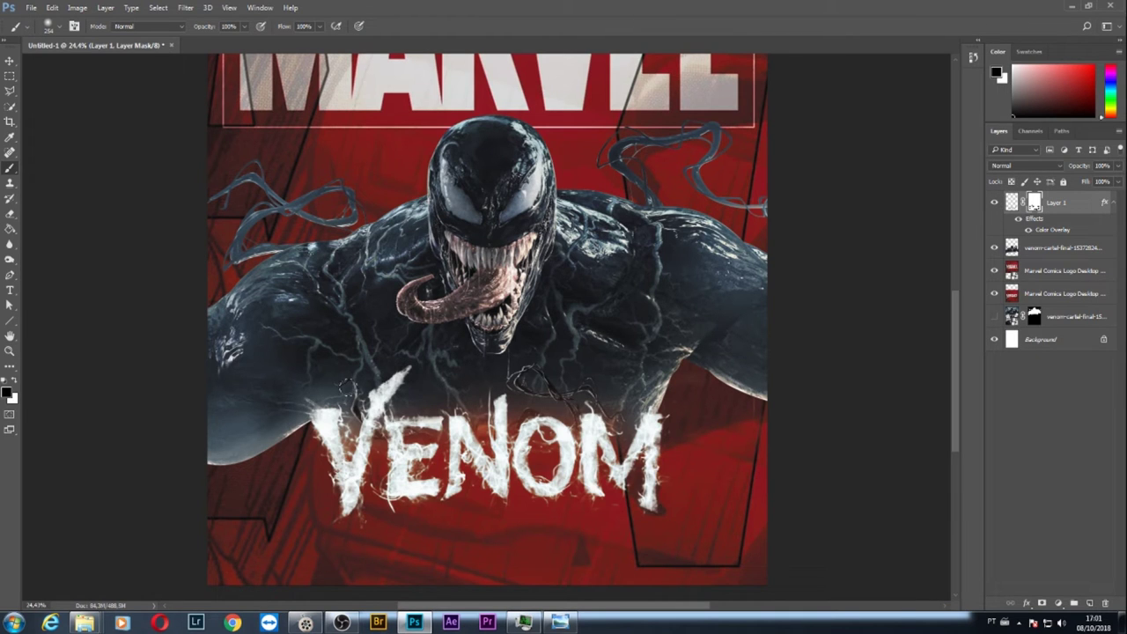
pyautogui.click(996, 202)
pyautogui.click(995, 203)
pyautogui.scroll(-3, 292, 295)
pyautogui.scroll(-2, 352, 317)
pyautogui.scroll(1, 417, 334)
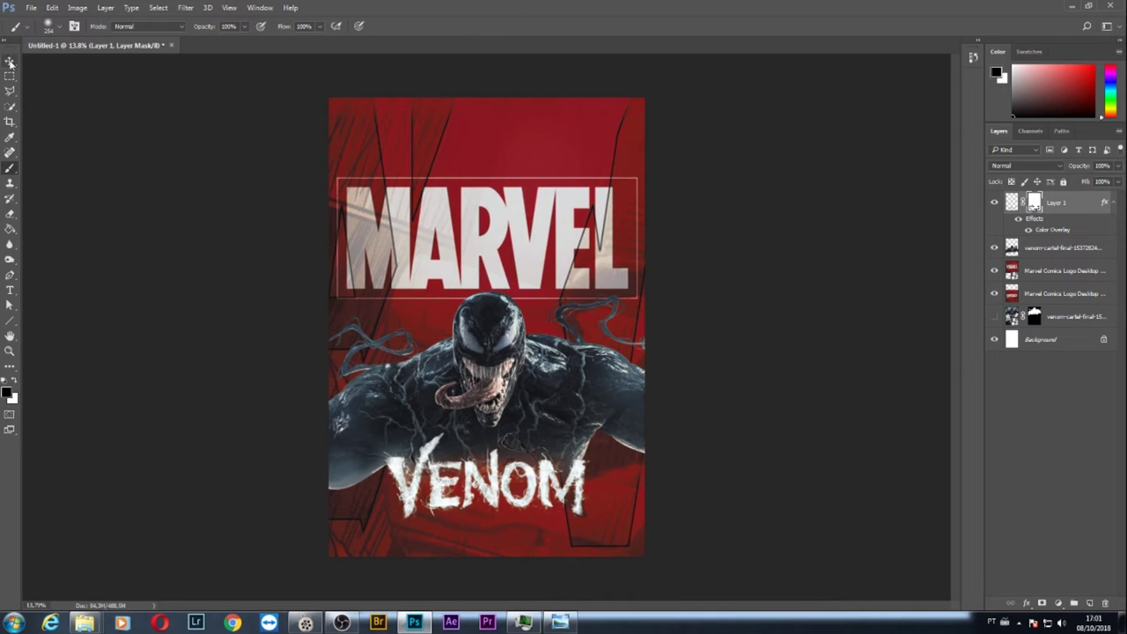
# Nudge the upper MARVEL logo layer slightly to realign it
pyautogui.click(10, 61)
pyautogui.click(1037, 276)
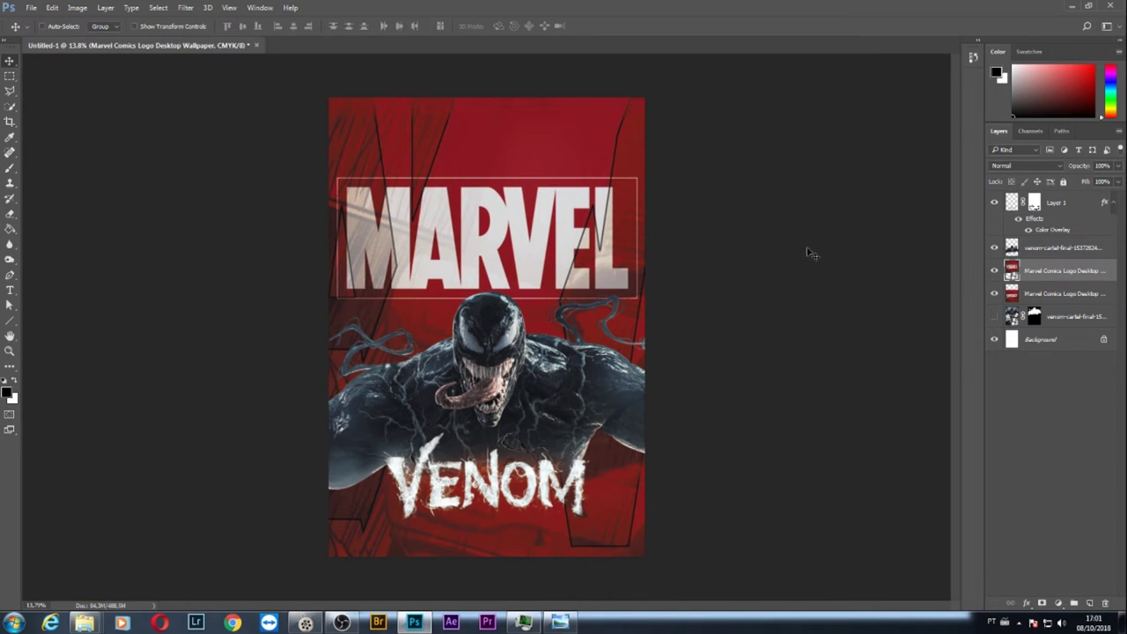
pyautogui.moveTo(416, 206); pyautogui.dragTo(417, 197)
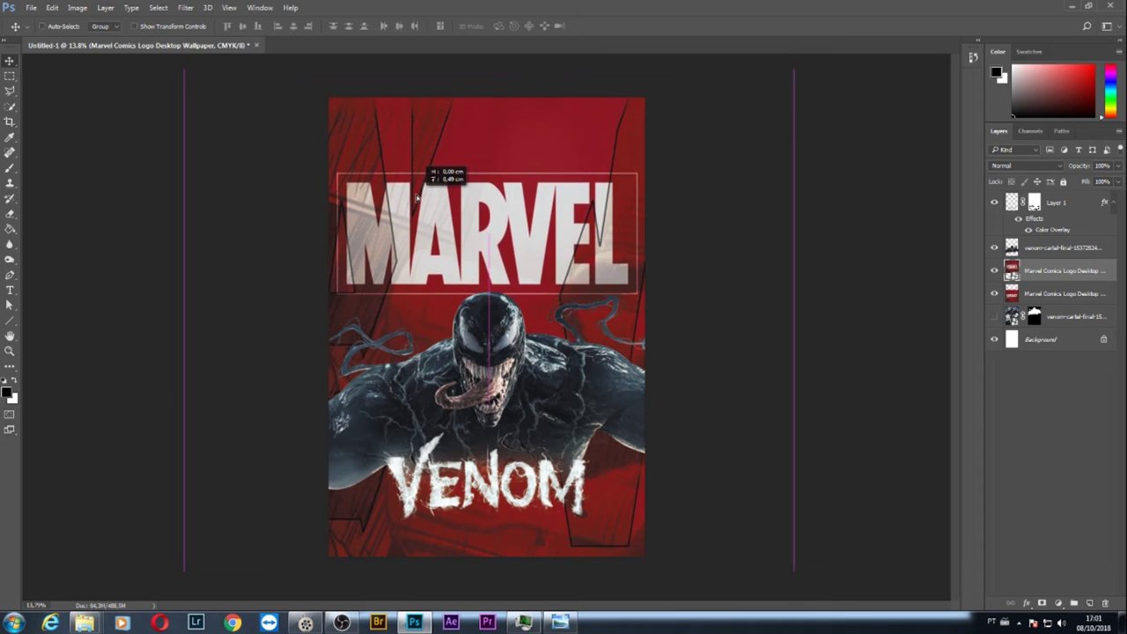
pyautogui.moveTo(419, 197); pyautogui.dragTo(425, 201)
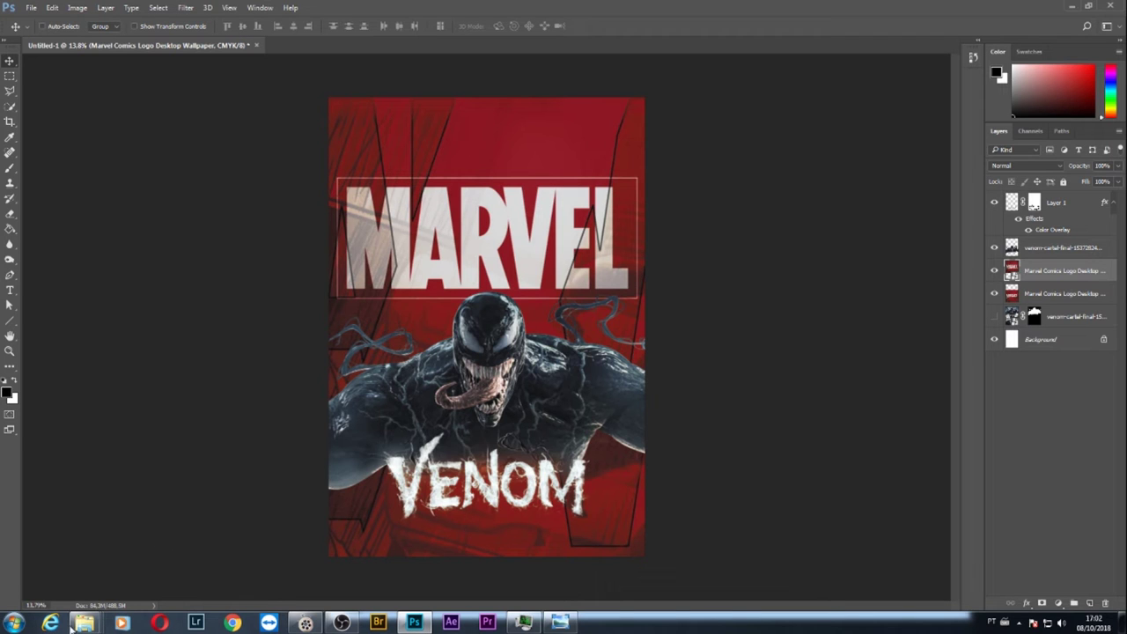
# Preview the teia web image from the para aula folder and drag it into the poster
pyautogui.moveTo(83, 622)
pyautogui.click(426, 554)
pyautogui.doubleClick(837, 150)
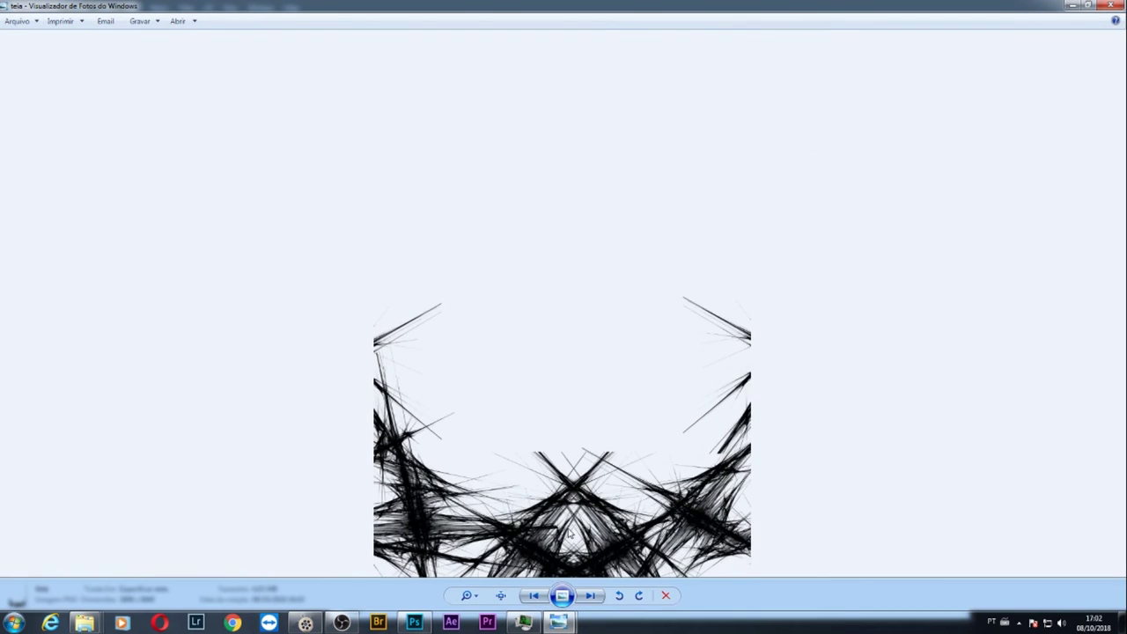
pyautogui.click(1111, 5)
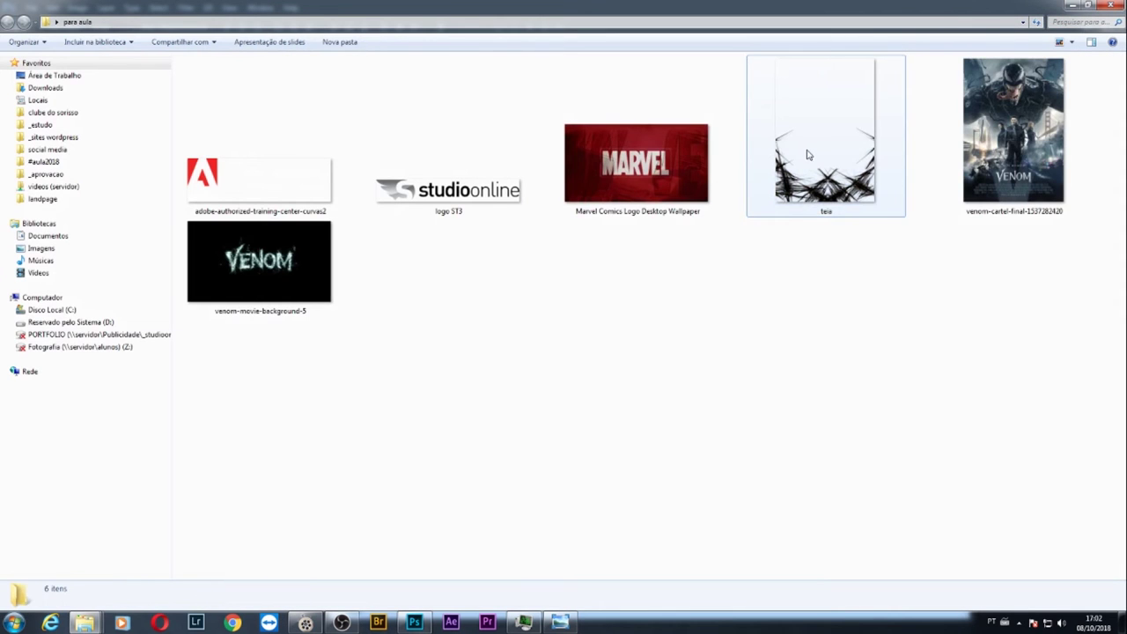
pyautogui.moveTo(807, 151)
pyautogui.mouseDown()
pyautogui.moveTo(416, 616)
pyautogui.moveTo(466, 414)
pyautogui.mouseUp()
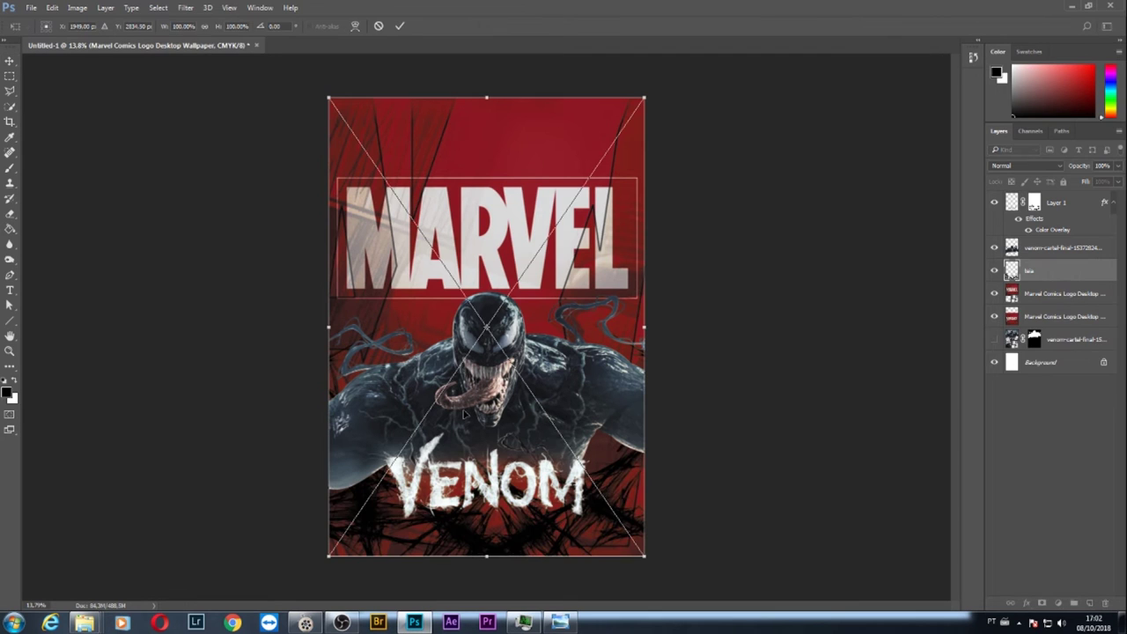
# Commit the placed teia image and rename the character layer to 'Venom'
pyautogui.press('Return')
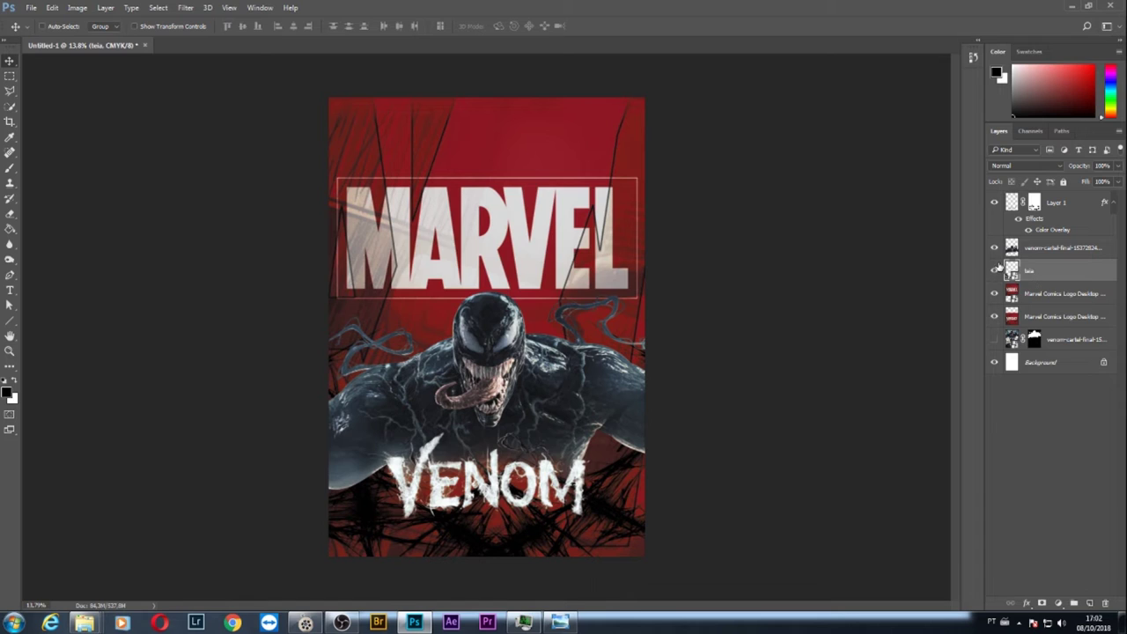
pyautogui.click(1022, 252)
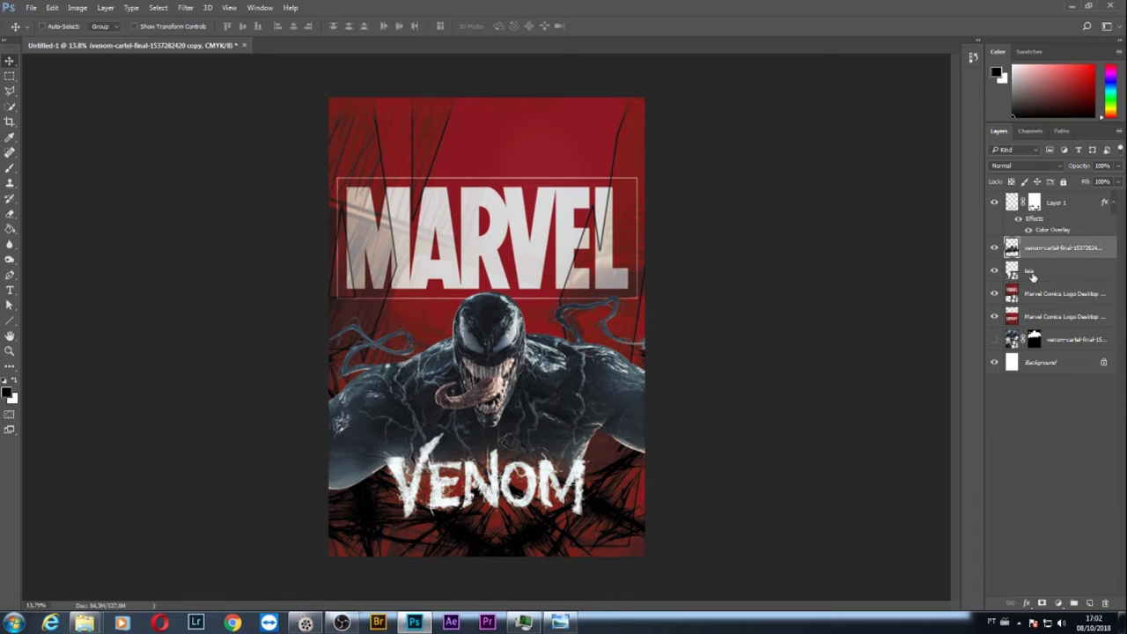
pyautogui.click(1036, 272)
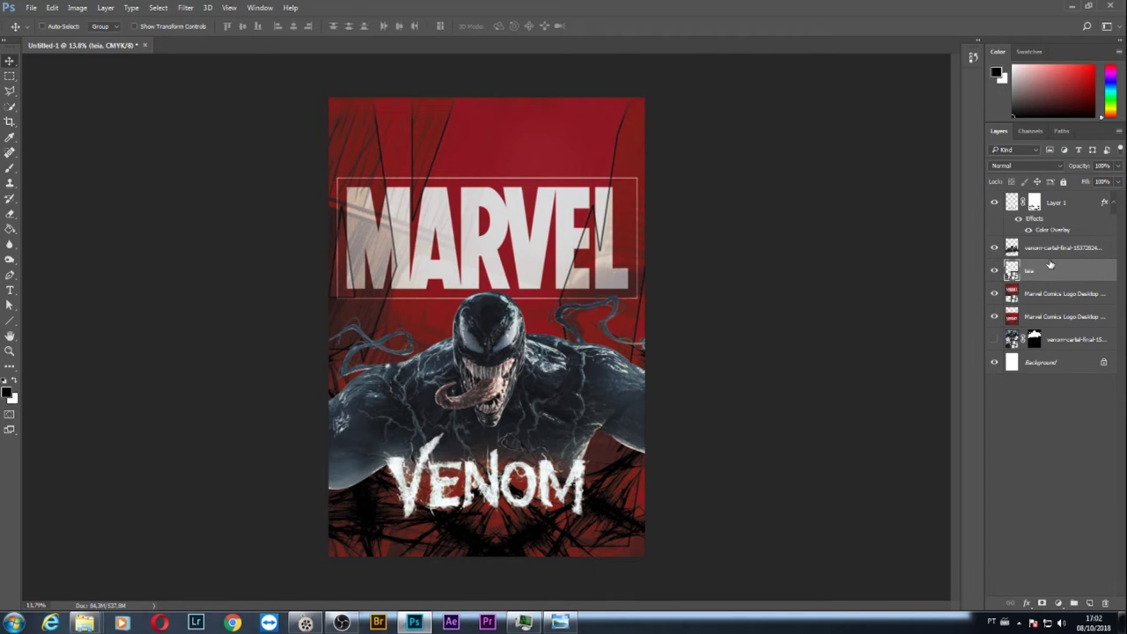
pyautogui.doubleClick(1049, 250)
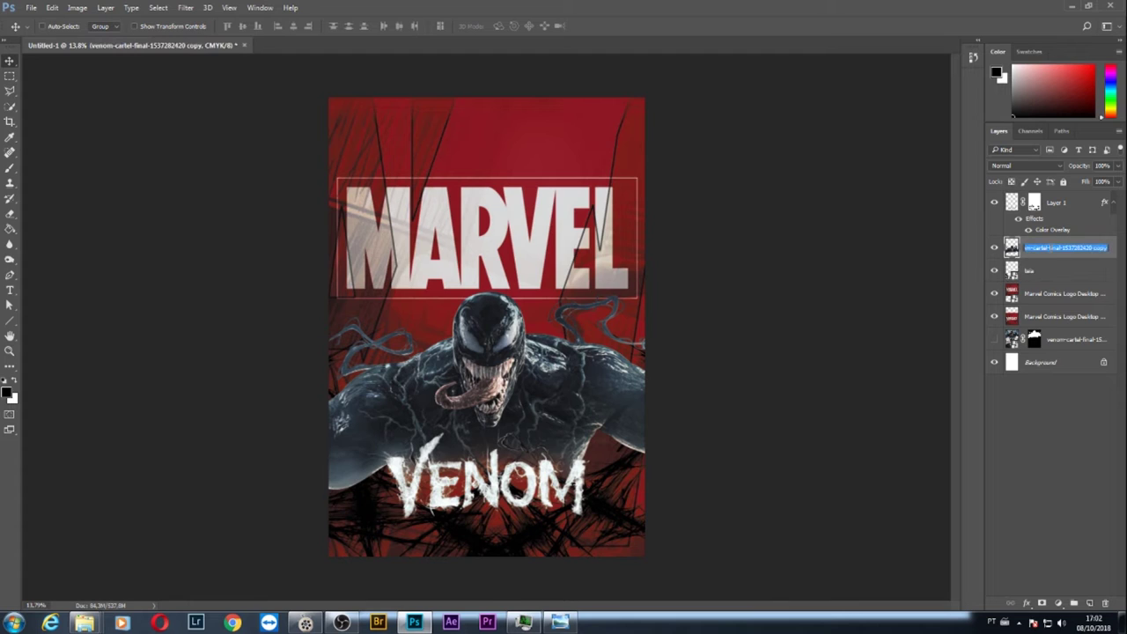
pyautogui.write('Ve')
pyautogui.press('Return')
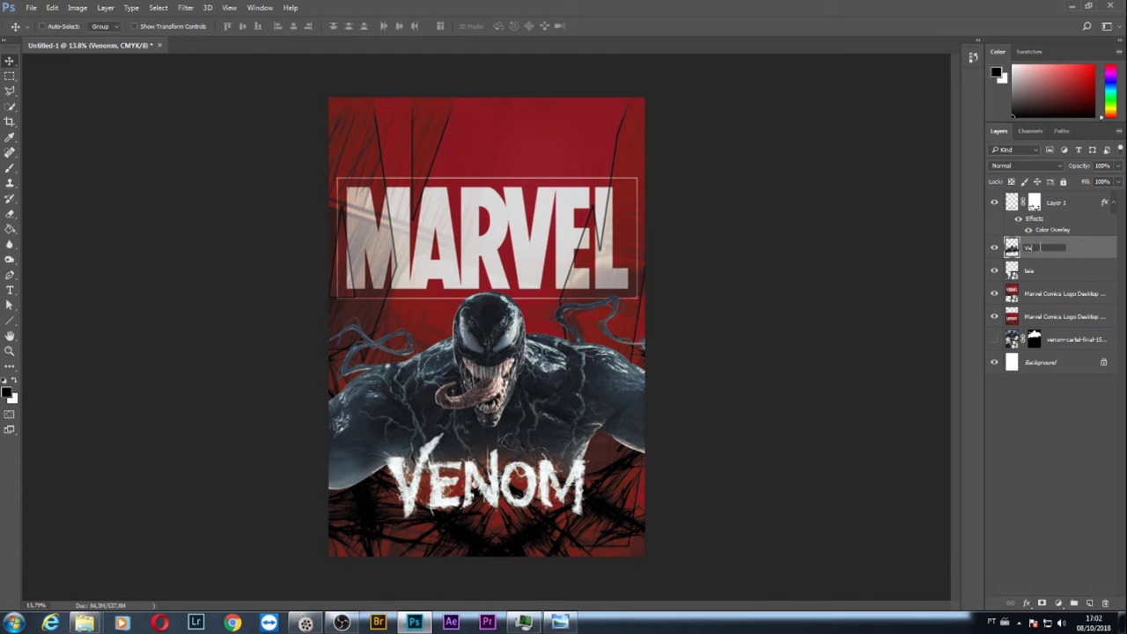
# Drag the teia web-strand layer above the Venom layer in the stack
pyautogui.click(1043, 279)
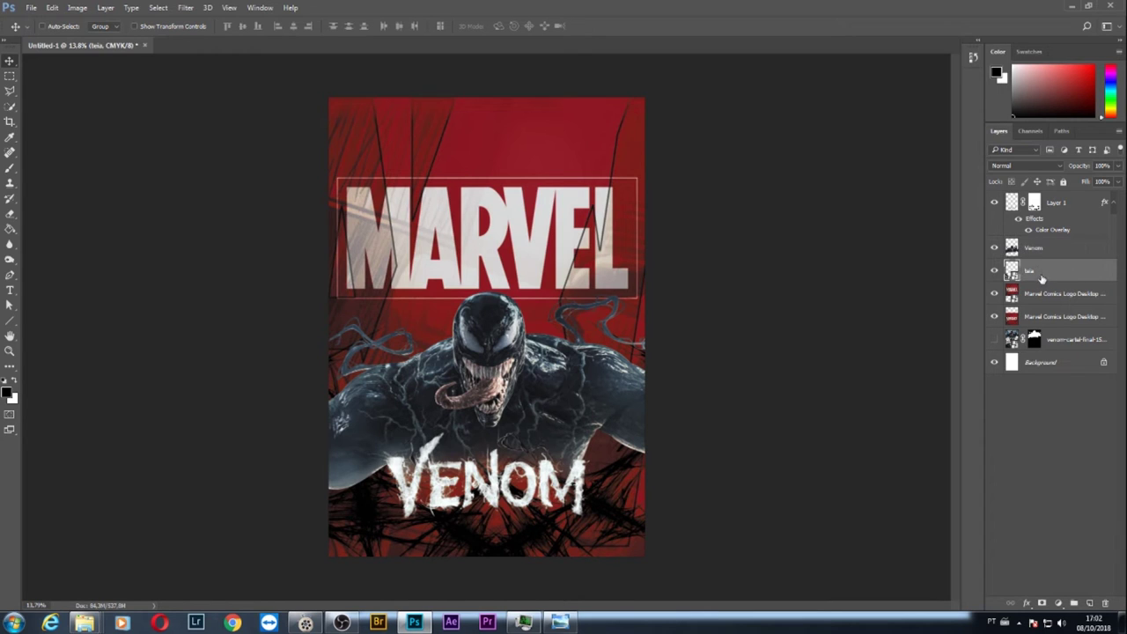
pyautogui.click(1041, 300)
pyautogui.click(1040, 317)
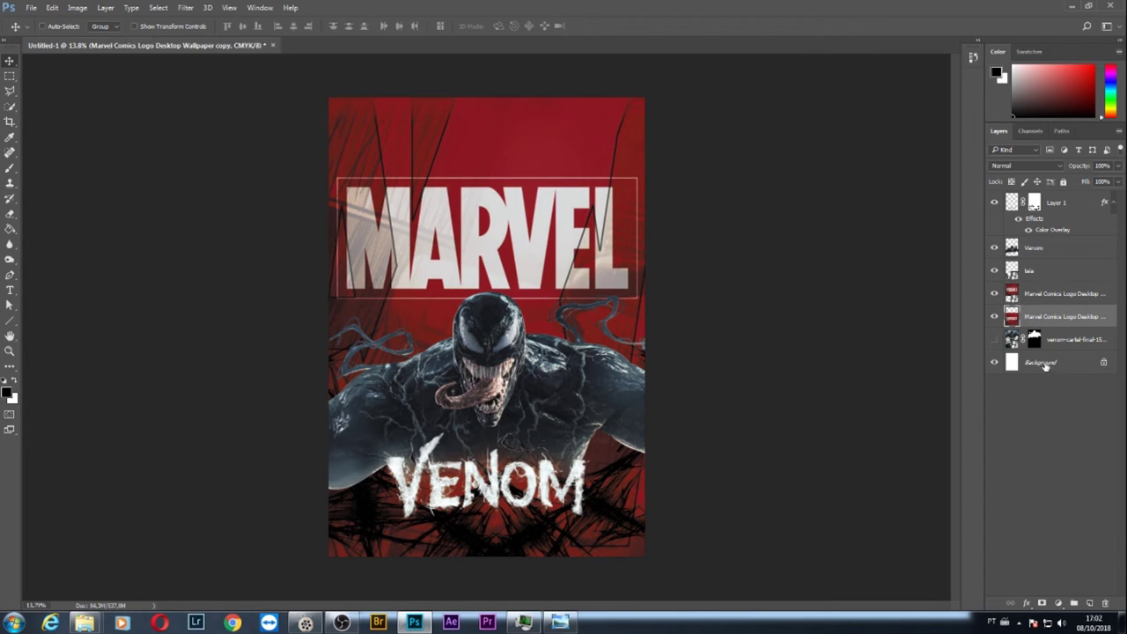
pyautogui.click(1032, 249)
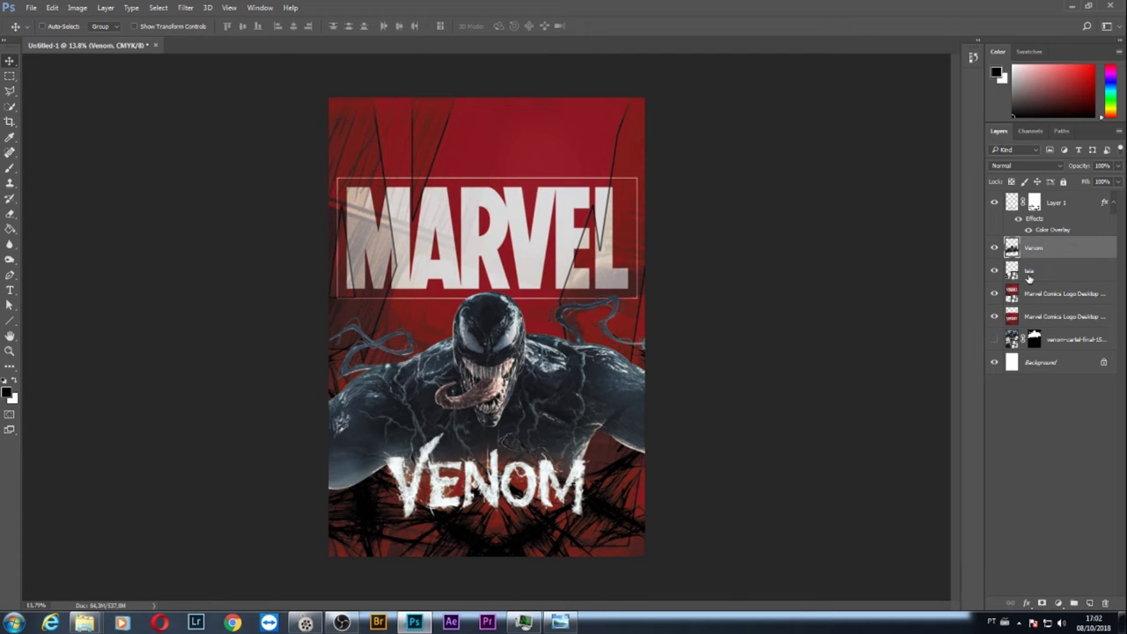
pyautogui.moveTo(1028, 278); pyautogui.dragTo(1031, 240)
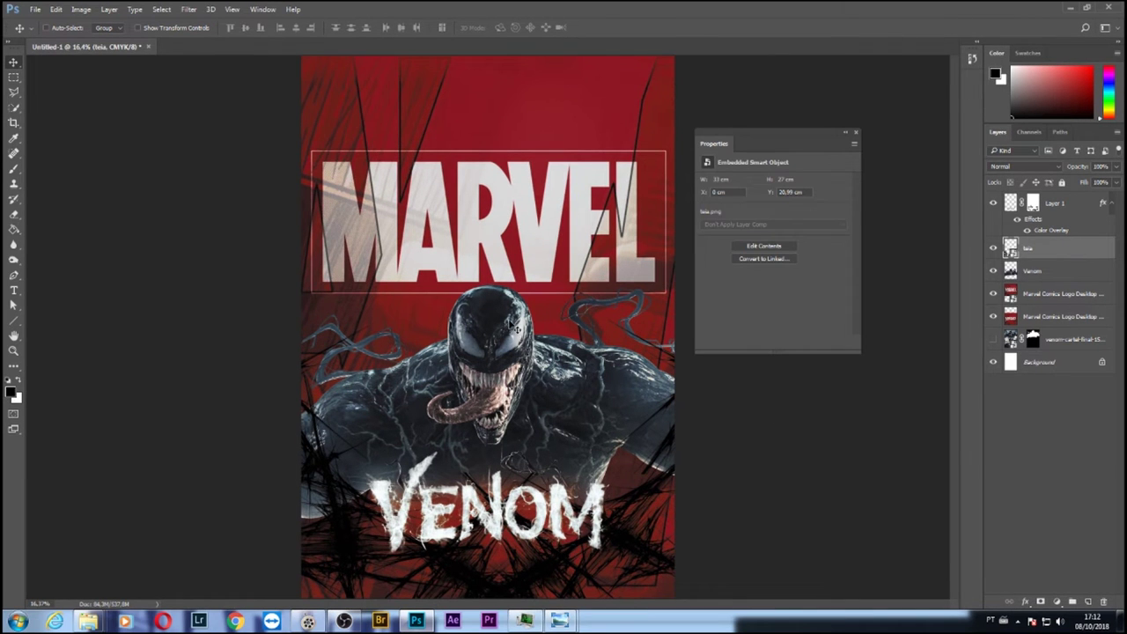
# Add a Levels adjustment layer and clip it to the Venom layer
pyautogui.click(1027, 273)
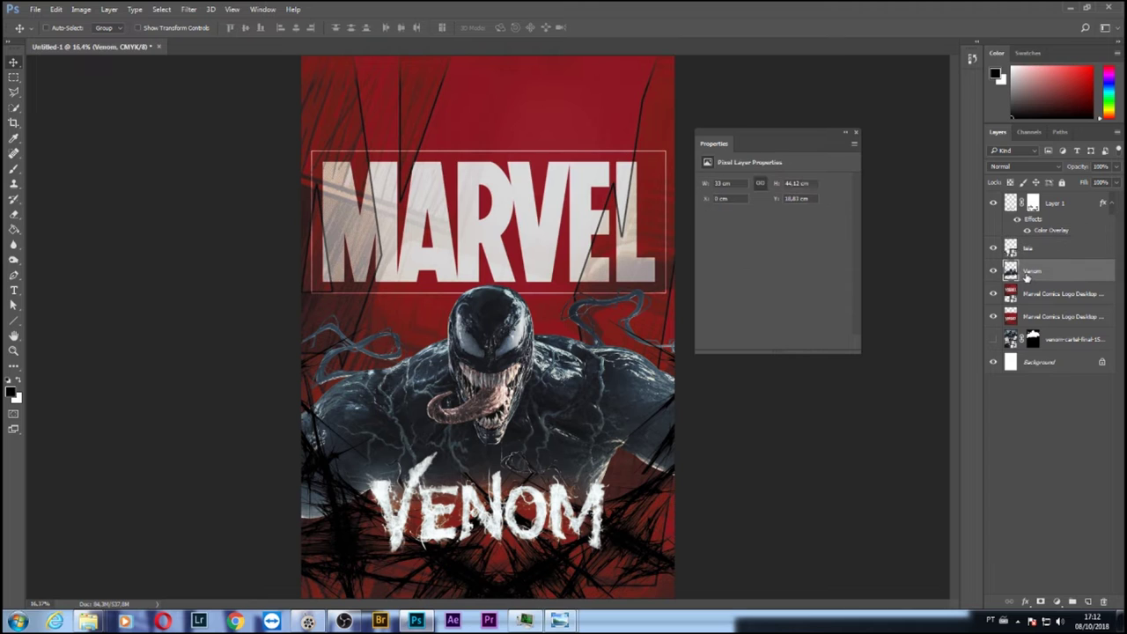
pyautogui.click(1058, 603)
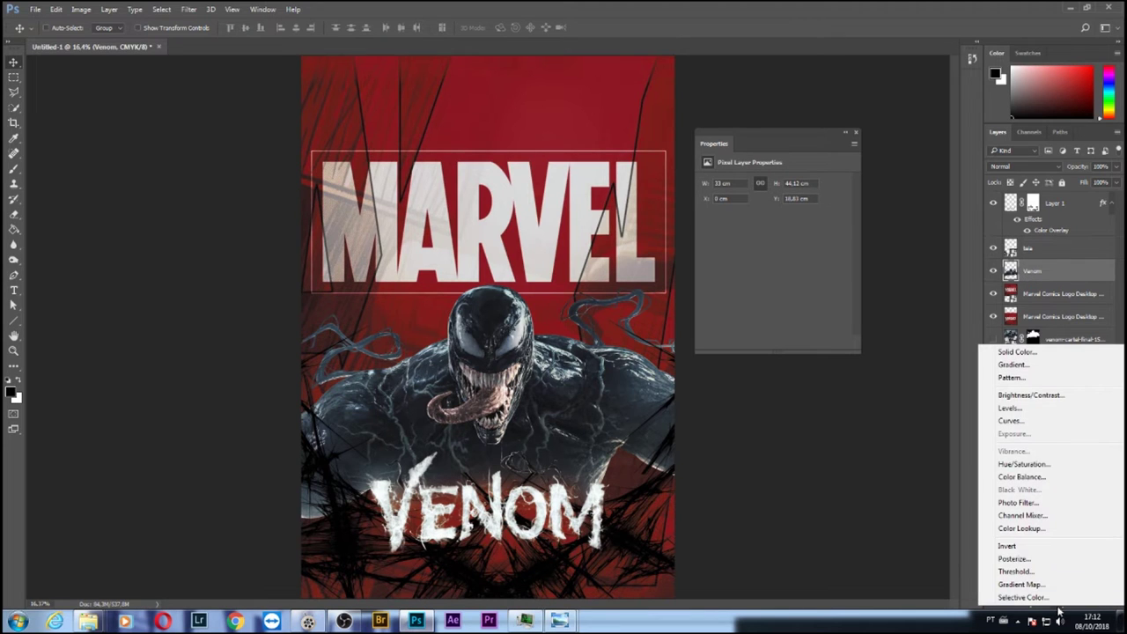
pyautogui.click(1040, 413)
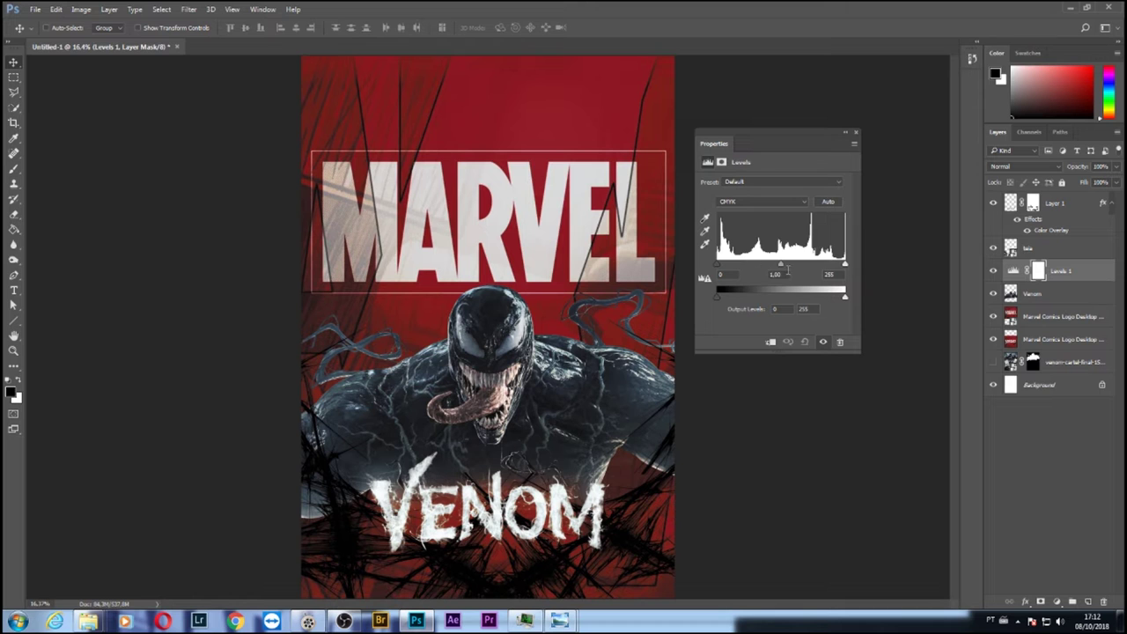
pyautogui.moveTo(786, 265); pyautogui.dragTo(775, 266)
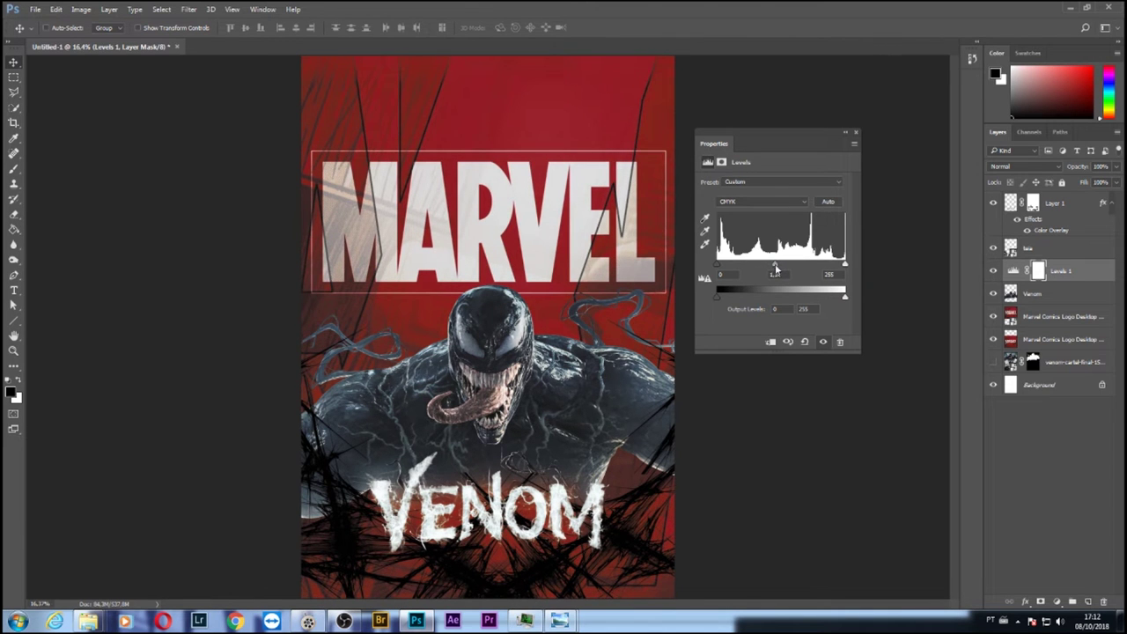
pyautogui.moveTo(775, 269)
pyautogui.mouseDown()
pyautogui.moveTo(756, 273)
pyautogui.moveTo(789, 262)
pyautogui.moveTo(768, 263)
pyautogui.mouseUp()
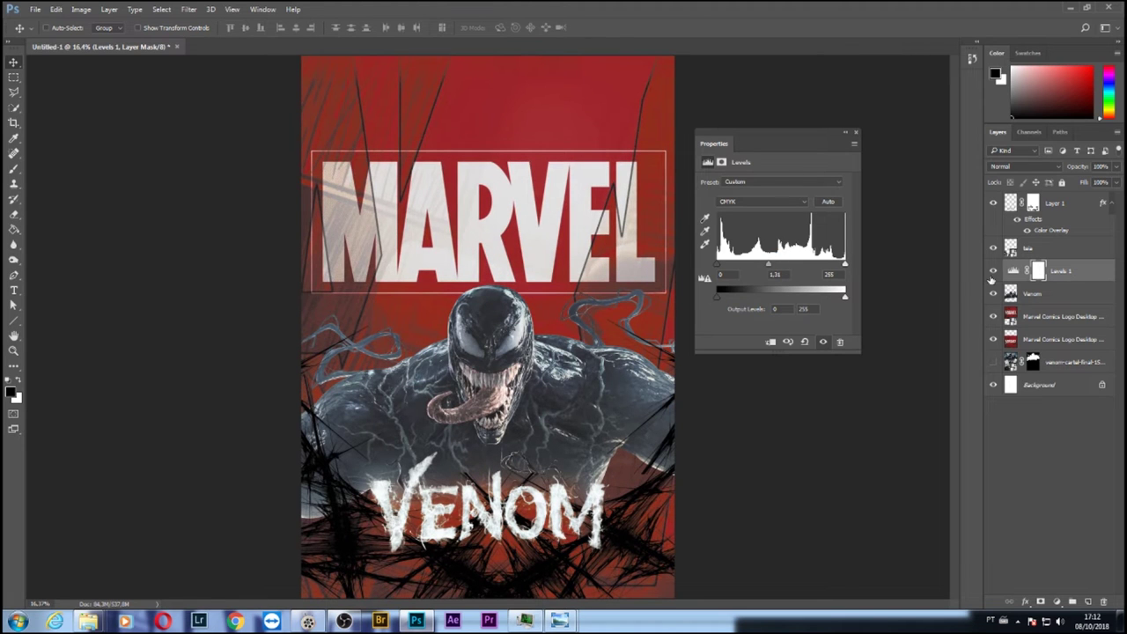
pyautogui.keyDown('alt'); pyautogui.click(1031, 280); pyautogui.keyUp('alt')
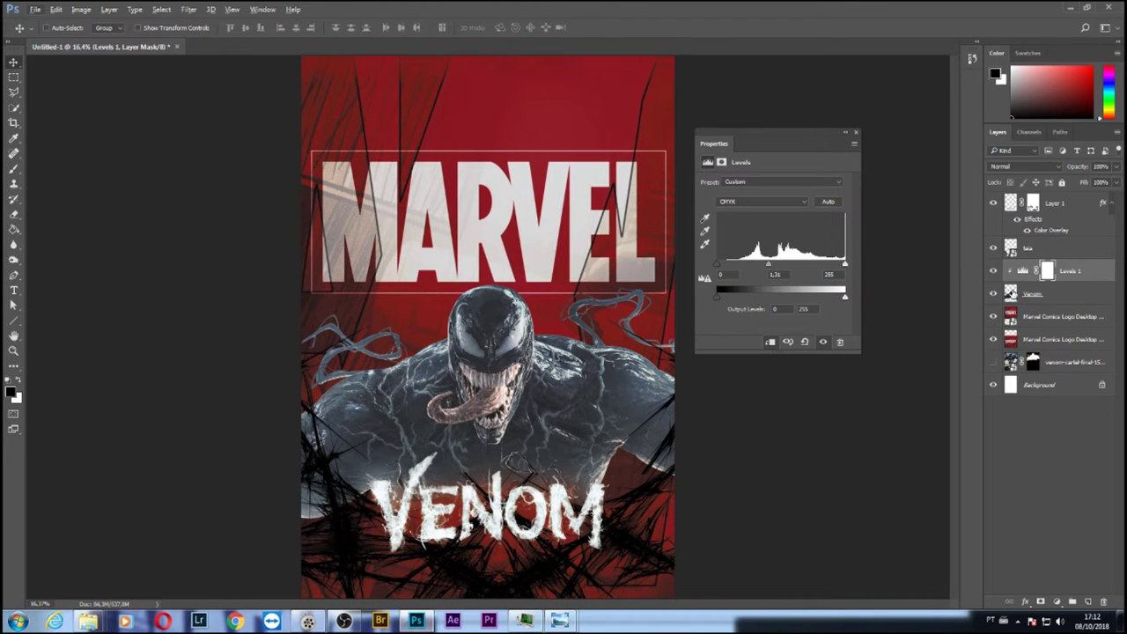
# Set the Levels input values to 58, 2.79 and 236
pyautogui.click(735, 266)
pyautogui.moveTo(719, 266); pyautogui.dragTo(759, 265)
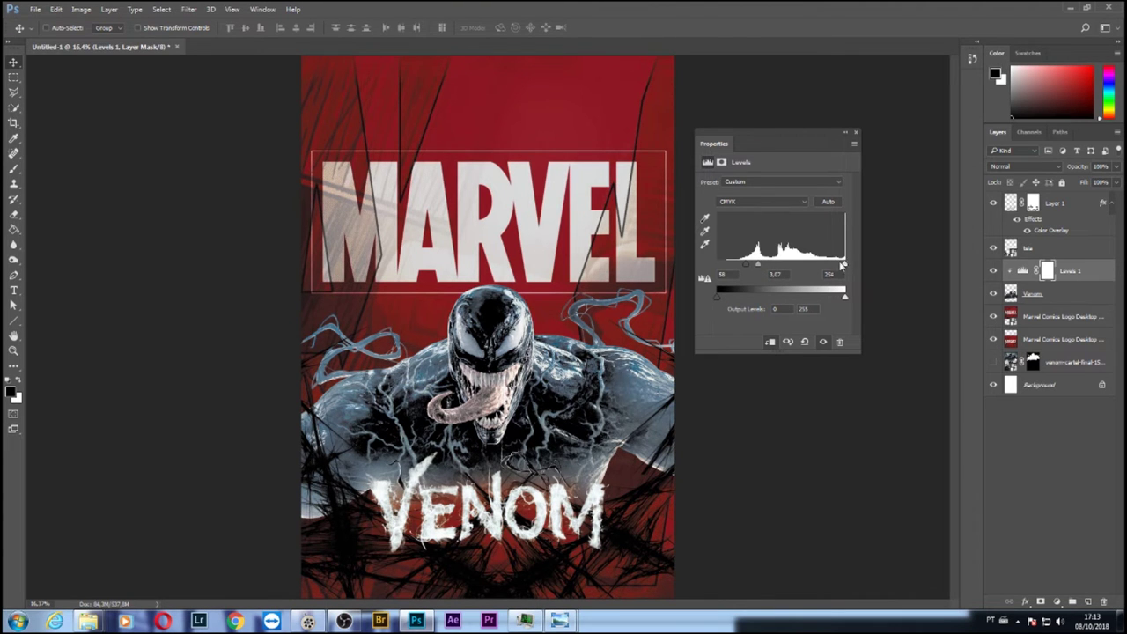
pyautogui.moveTo(842, 264)
pyautogui.mouseDown()
pyautogui.moveTo(819, 264)
pyautogui.moveTo(836, 264)
pyautogui.mouseUp()
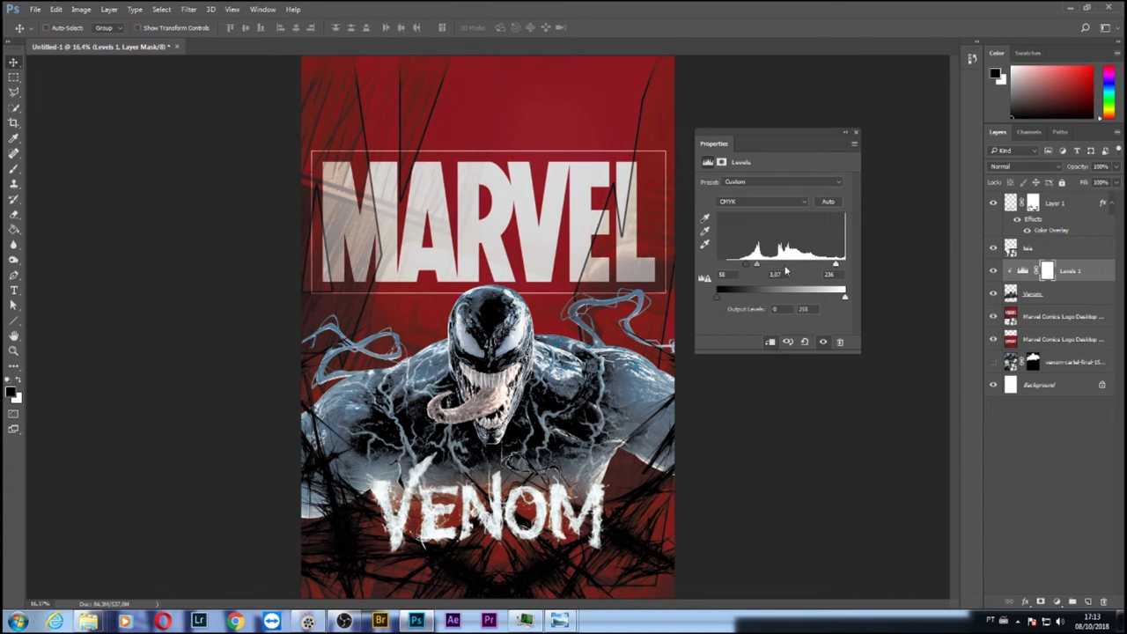
pyautogui.moveTo(755, 265); pyautogui.dragTo(761, 267)
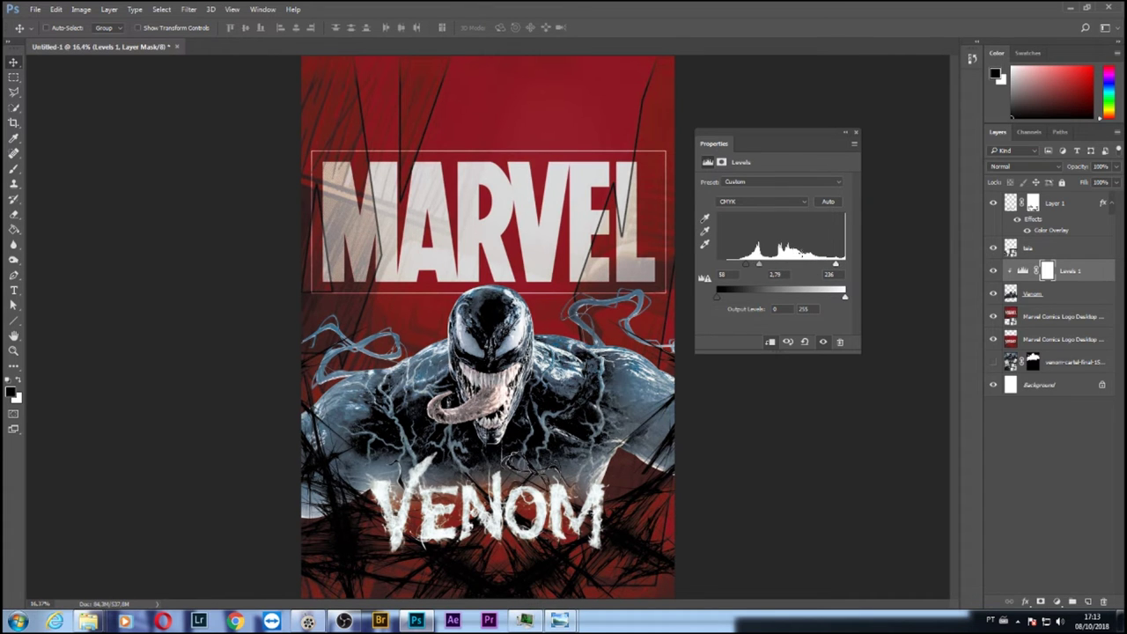
pyautogui.click(1022, 271)
# Duplicate Levels 1 beneath Venom and set the copy to 31, 1.60 and 255
pyautogui.moveTo(1022, 272); pyautogui.dragTo(1029, 303)
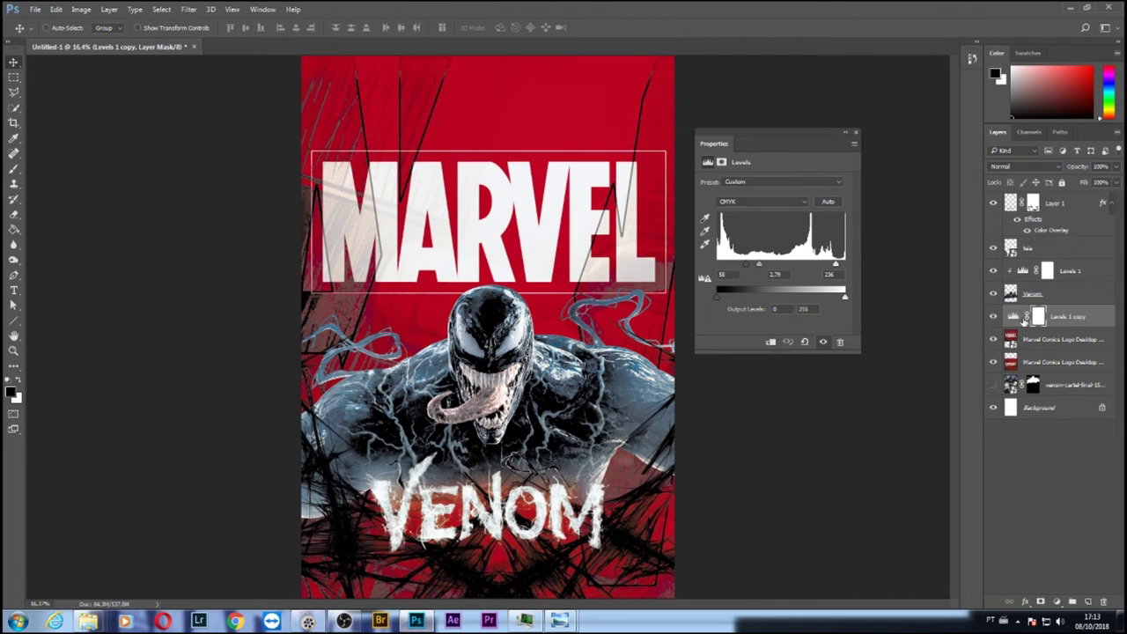
pyautogui.click(1014, 317)
pyautogui.moveTo(759, 264)
pyautogui.mouseDown()
pyautogui.moveTo(779, 268)
pyautogui.moveTo(768, 266)
pyautogui.mouseUp()
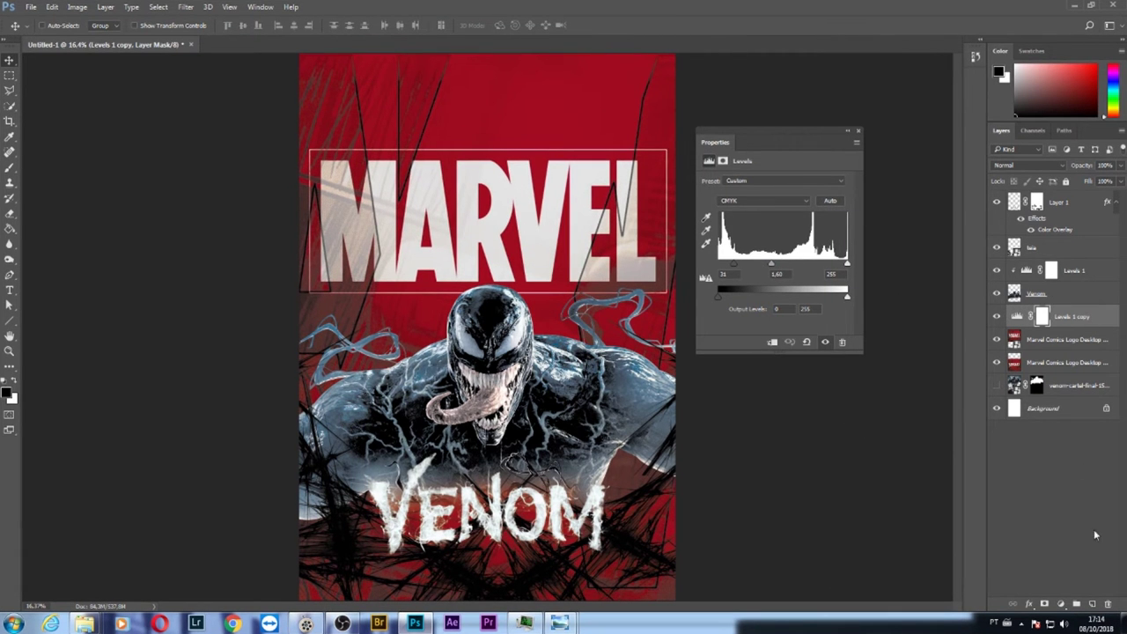
pyautogui.click(1060, 604)
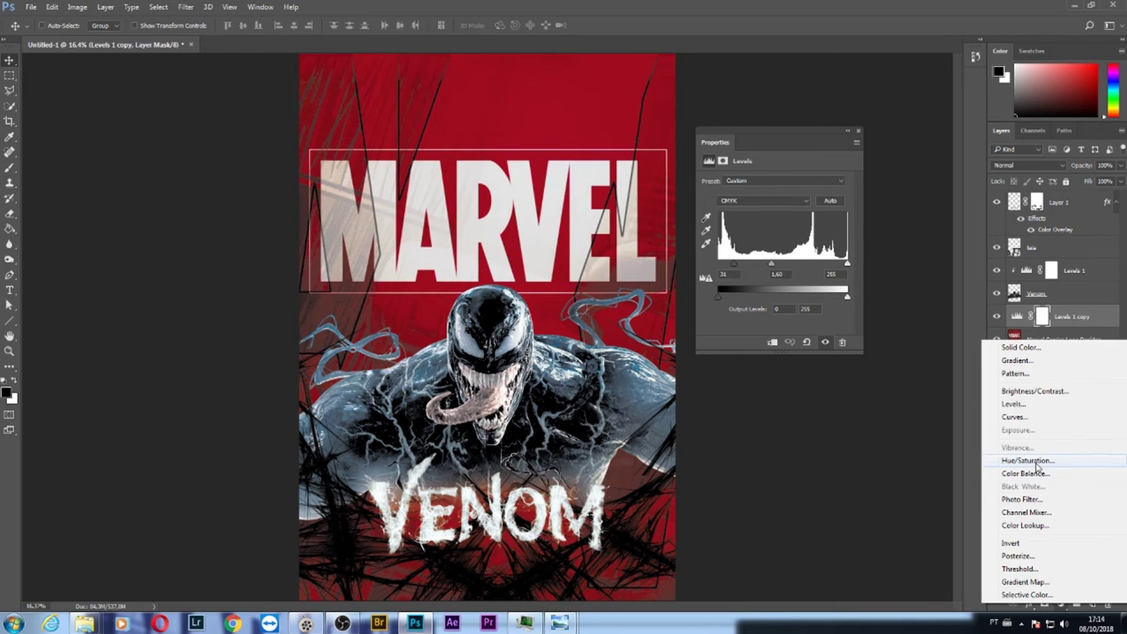
# Add a Hue/Saturation adjustment layer placed above Levels 1
pyautogui.click(1028, 461)
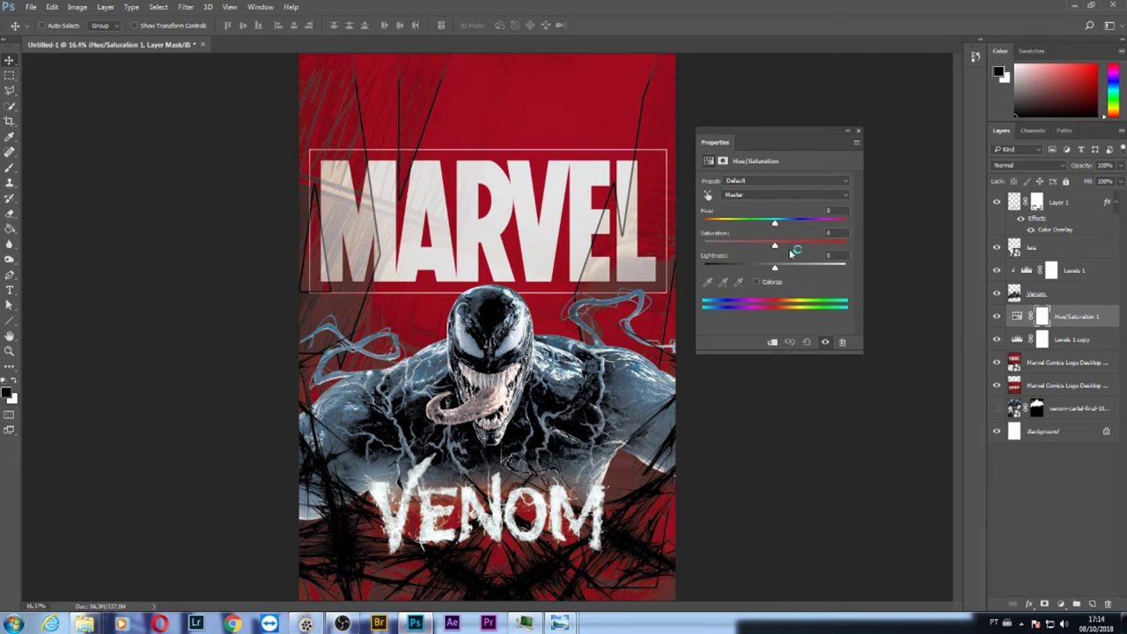
pyautogui.moveTo(774, 223); pyautogui.dragTo(780, 226)
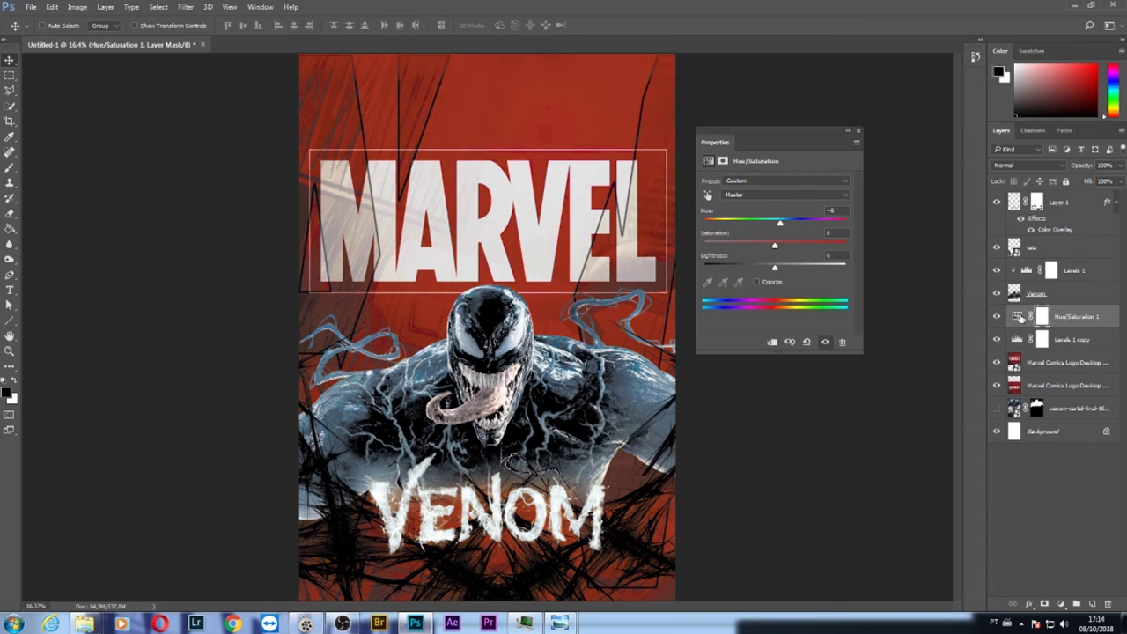
pyautogui.moveTo(1019, 318); pyautogui.dragTo(1032, 263)
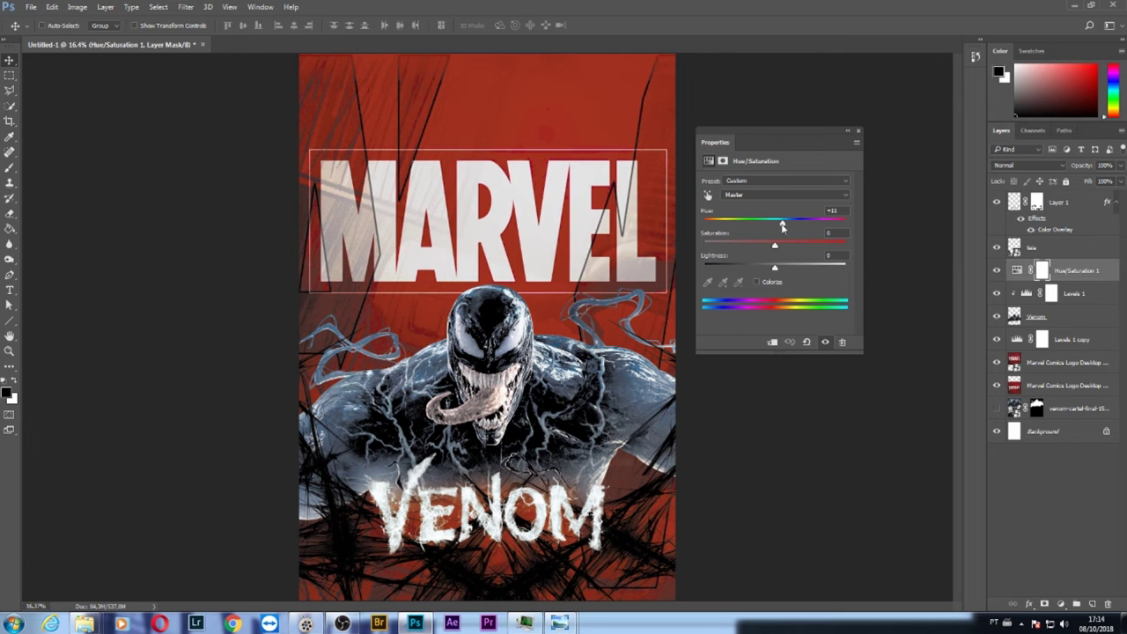
pyautogui.moveTo(780, 223)
pyautogui.mouseDown()
pyautogui.moveTo(816, 226)
pyautogui.moveTo(724, 226)
pyautogui.moveTo(797, 225)
pyautogui.moveTo(773, 226)
pyautogui.mouseUp()
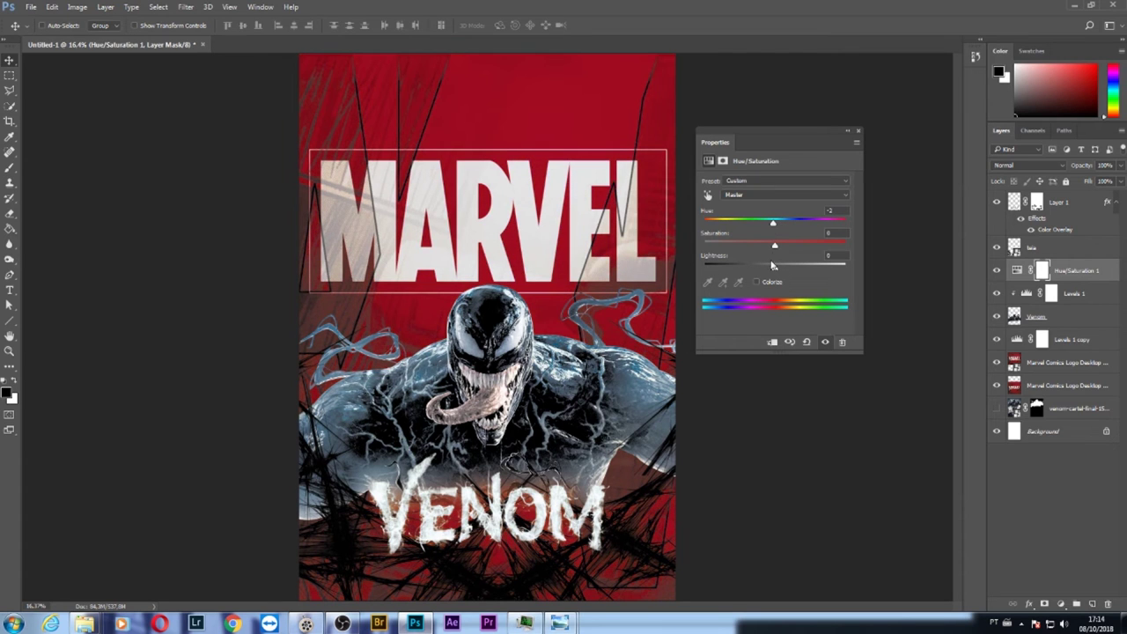
# Colorize it at hue 228, saturation 100, lightness +31, and move it above teia
pyautogui.click(757, 282)
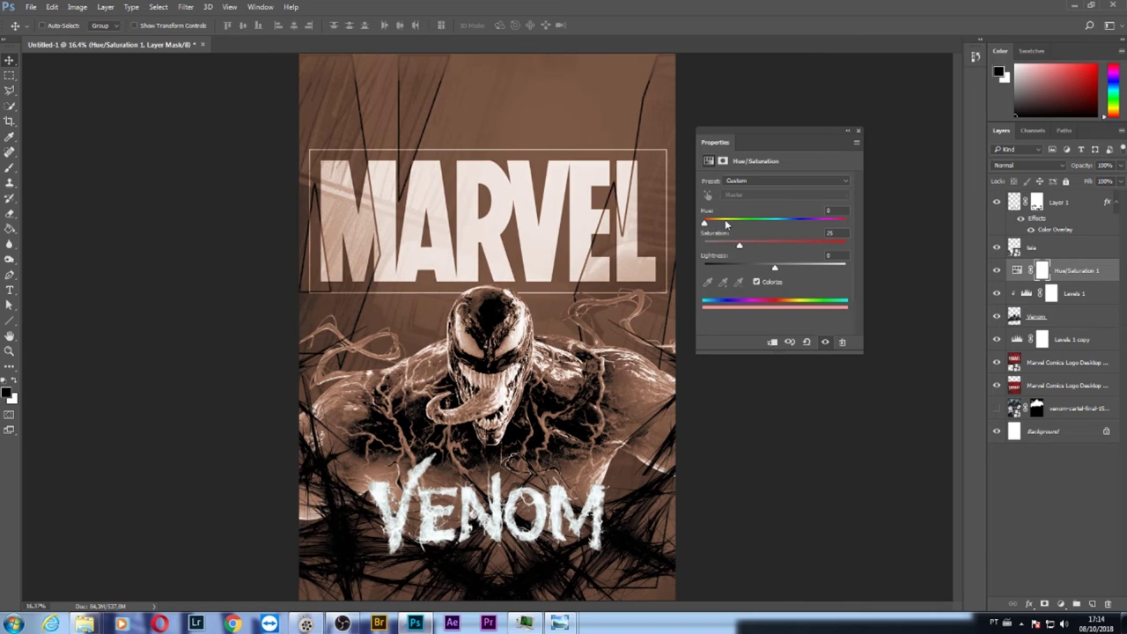
pyautogui.moveTo(726, 225)
pyautogui.mouseDown()
pyautogui.moveTo(803, 226)
pyautogui.moveTo(802, 247)
pyautogui.moveTo(789, 226)
pyautogui.mouseUp()
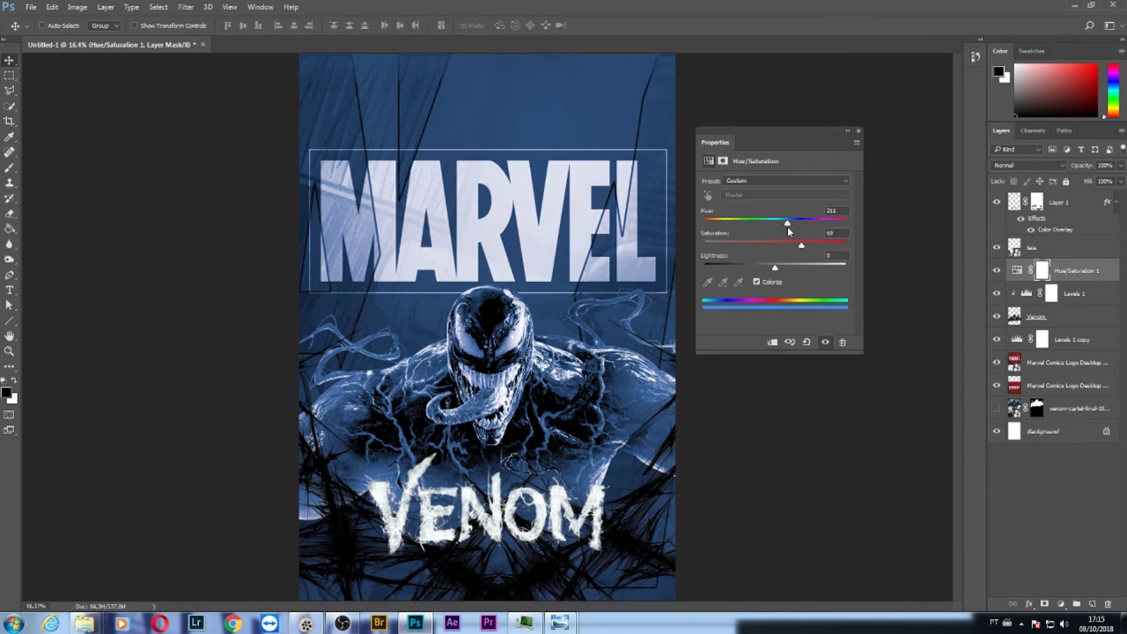
pyautogui.moveTo(788, 226); pyautogui.dragTo(791, 227)
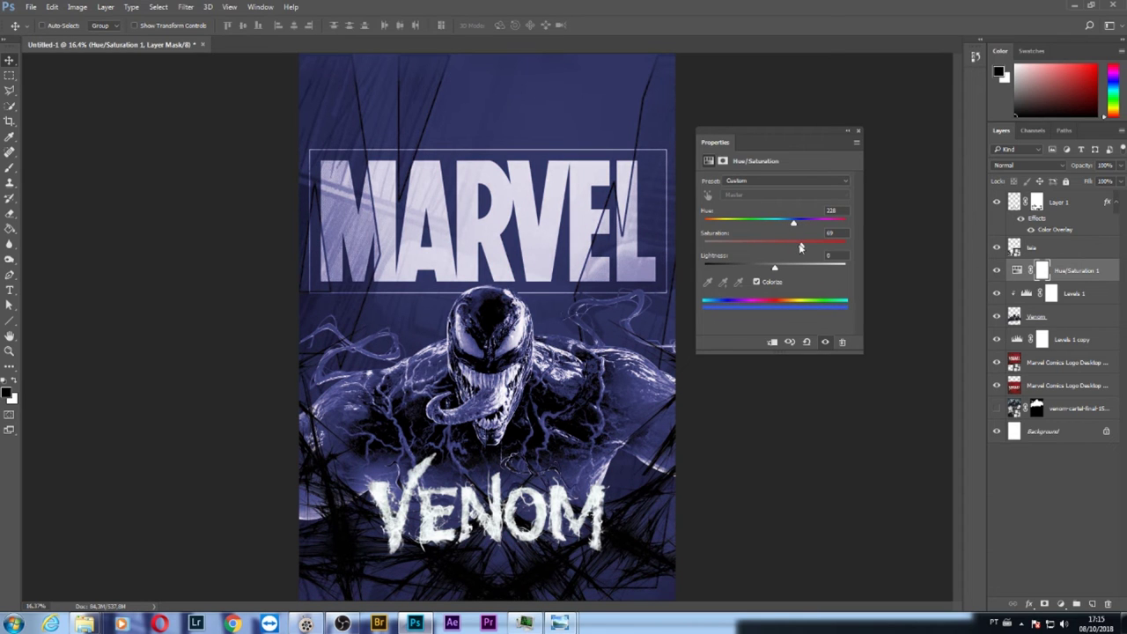
pyautogui.moveTo(810, 248); pyautogui.dragTo(802, 248)
pyautogui.moveTo(775, 267); pyautogui.dragTo(854, 251)
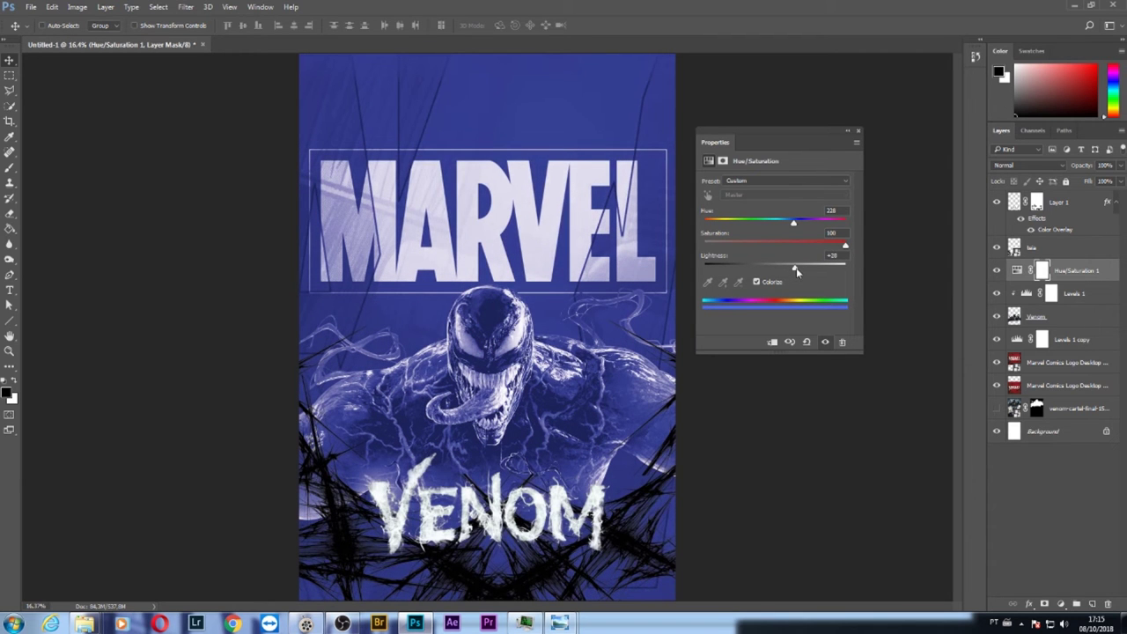
pyautogui.moveTo(792, 269); pyautogui.dragTo(796, 273)
pyautogui.moveTo(1018, 270); pyautogui.dragTo(1022, 246)
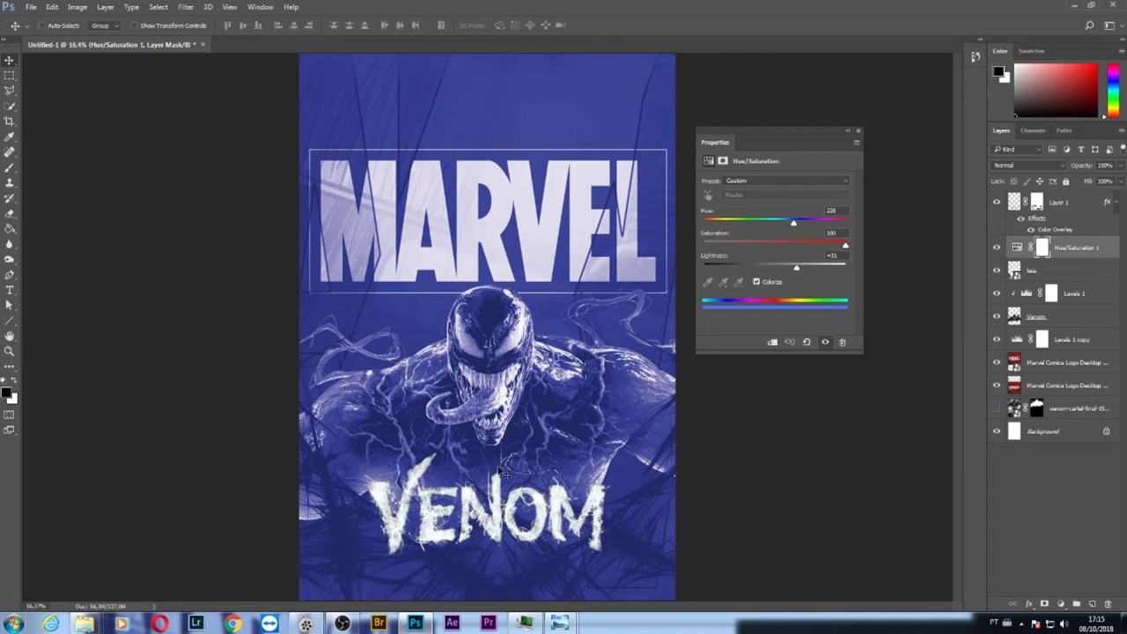
# Add a layer mask to the Venom layer
pyautogui.scroll(1, 464, 377)
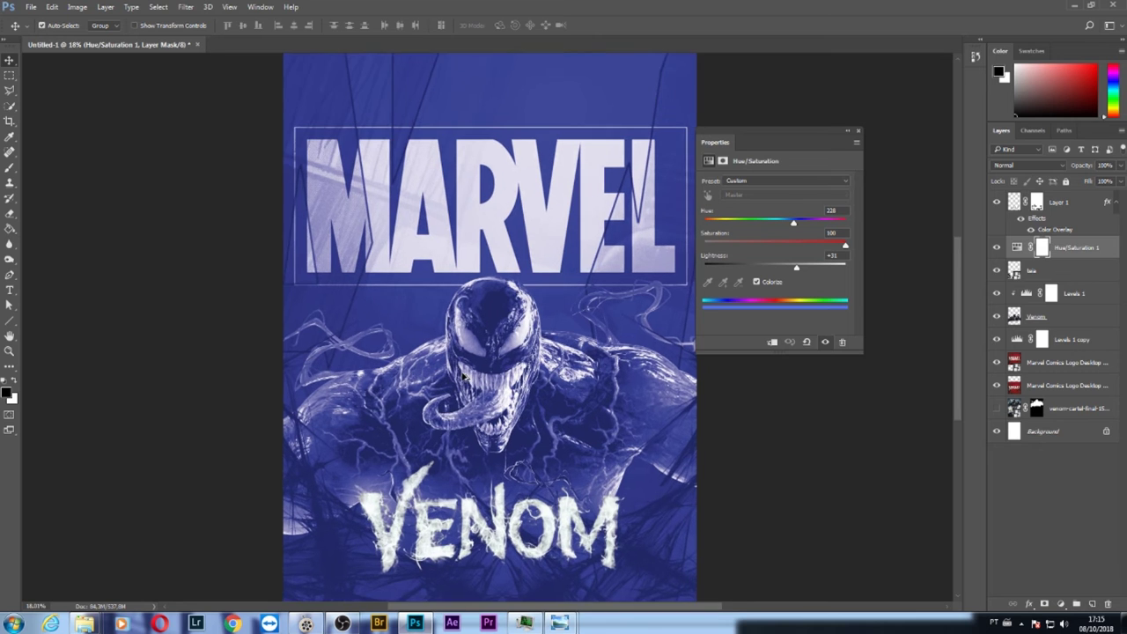
pyautogui.scroll(1, 465, 377)
pyautogui.scroll(1, 467, 379)
pyautogui.scroll(-4, 476, 381)
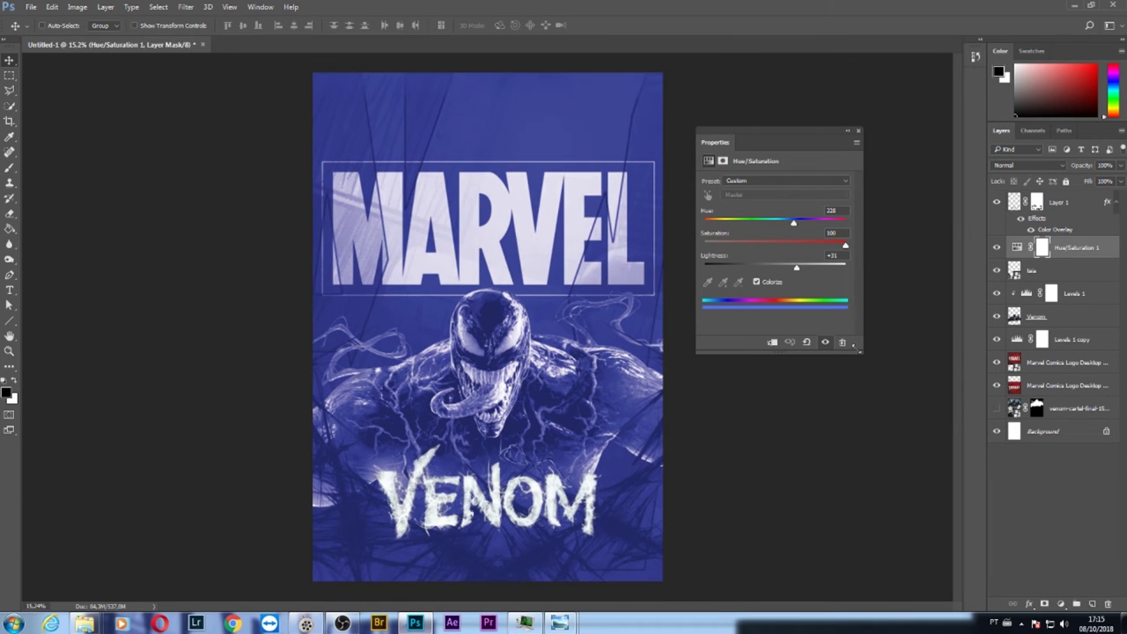
pyautogui.click(1034, 319)
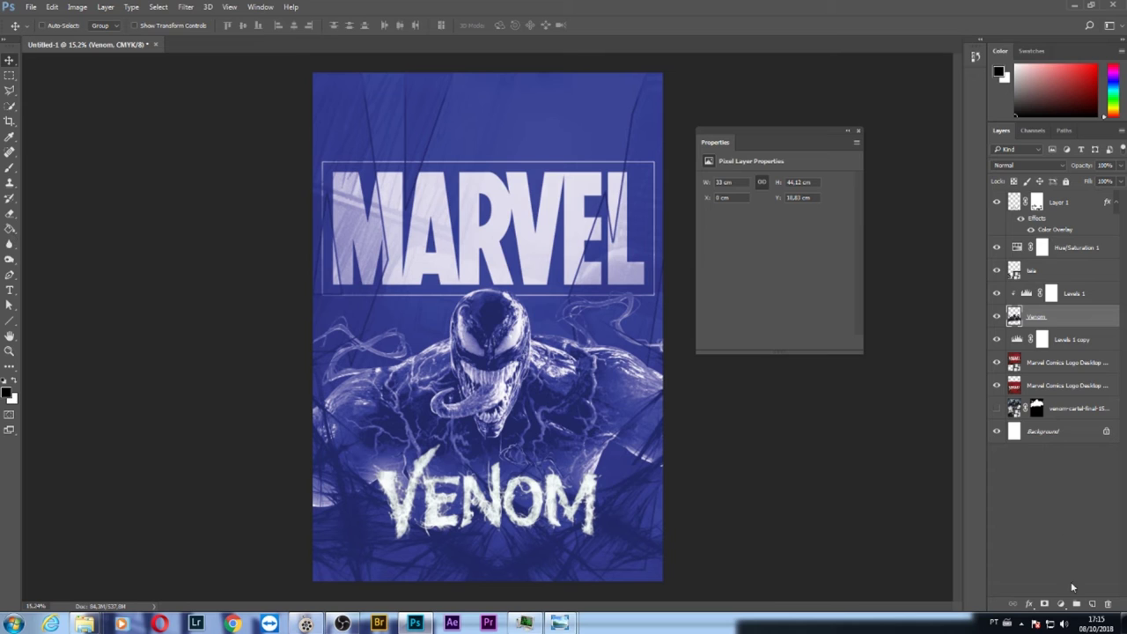
pyautogui.click(1044, 605)
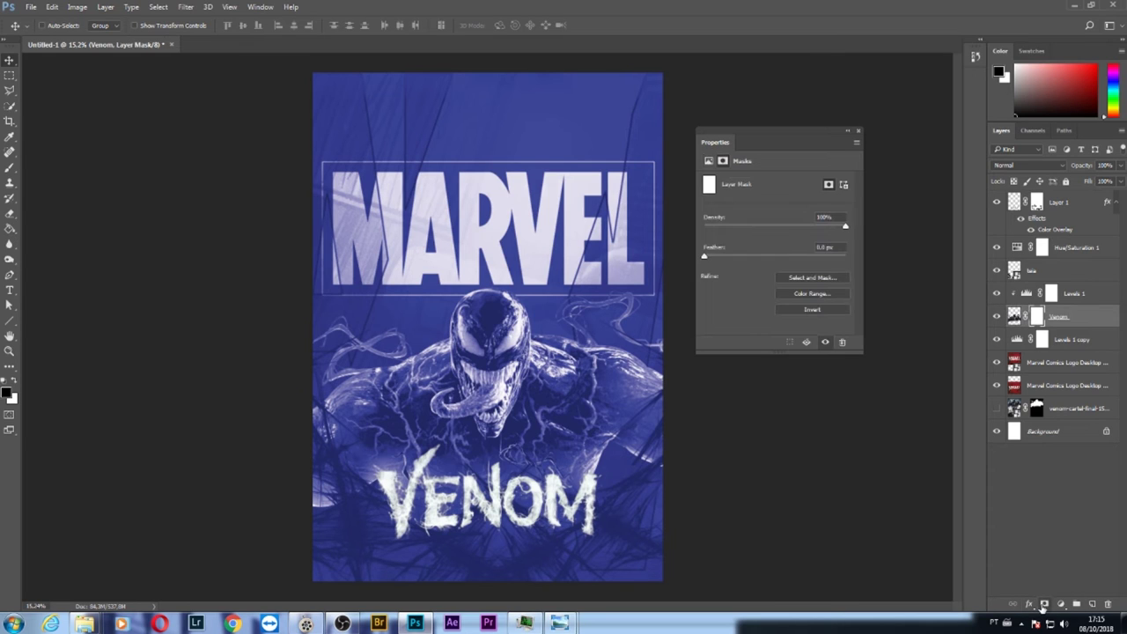
pyautogui.click(1015, 316)
pyautogui.click(8, 166)
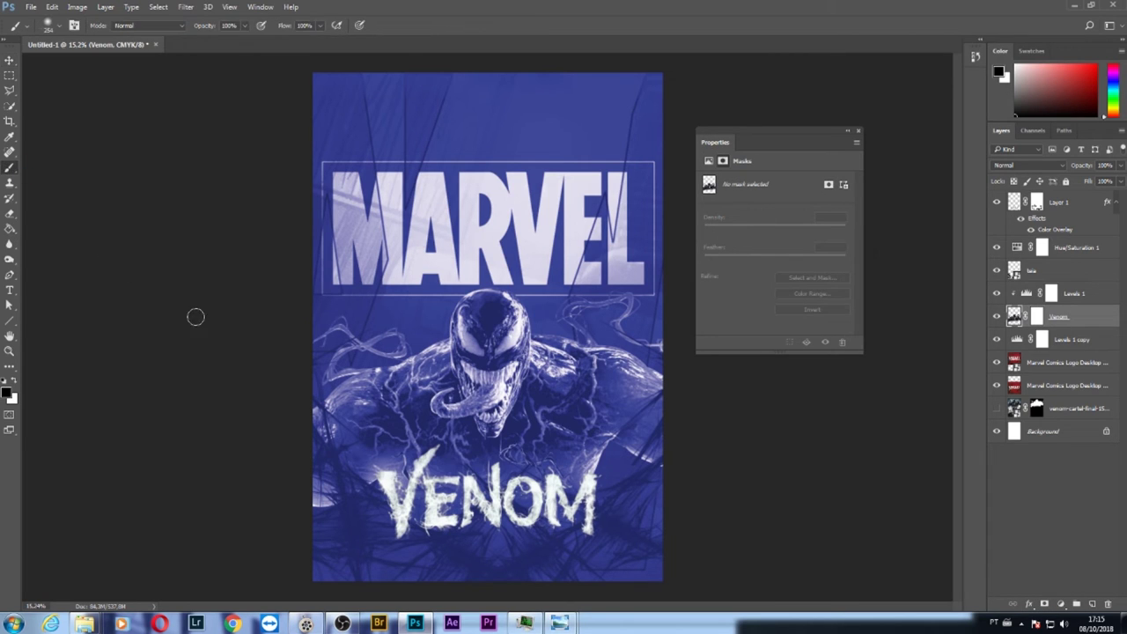
# Paint the Venom mask with a ~1800 px brush to reveal strands over the lower body and title
pyautogui.rightClick(347, 440)
pyautogui.moveTo(497, 468); pyautogui.dragTo(502, 466)
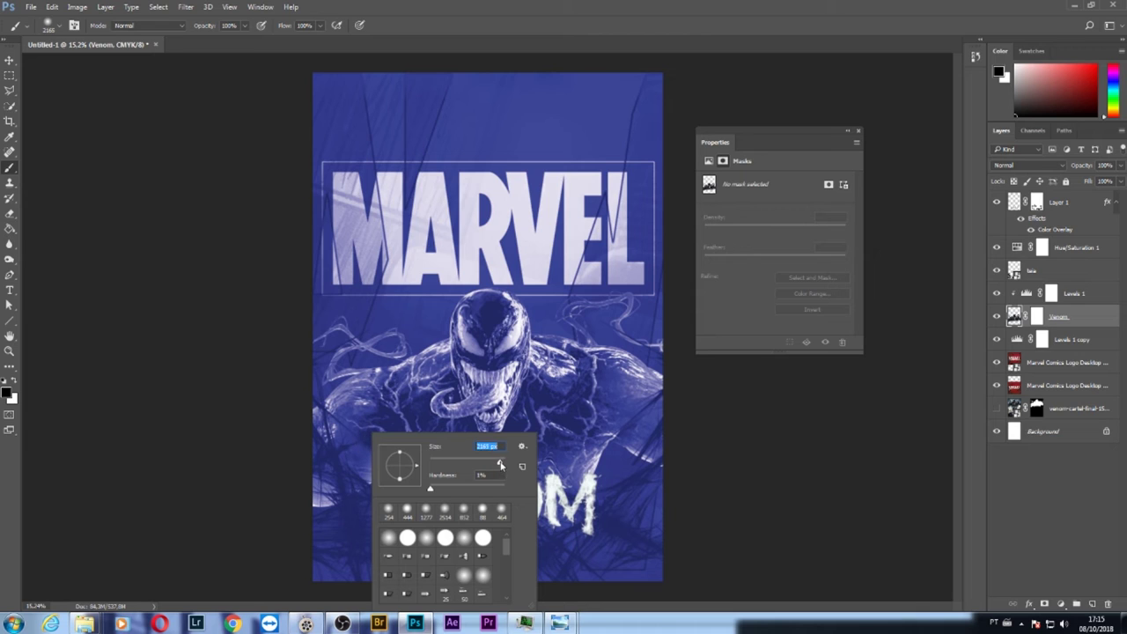
pyautogui.press('Return')
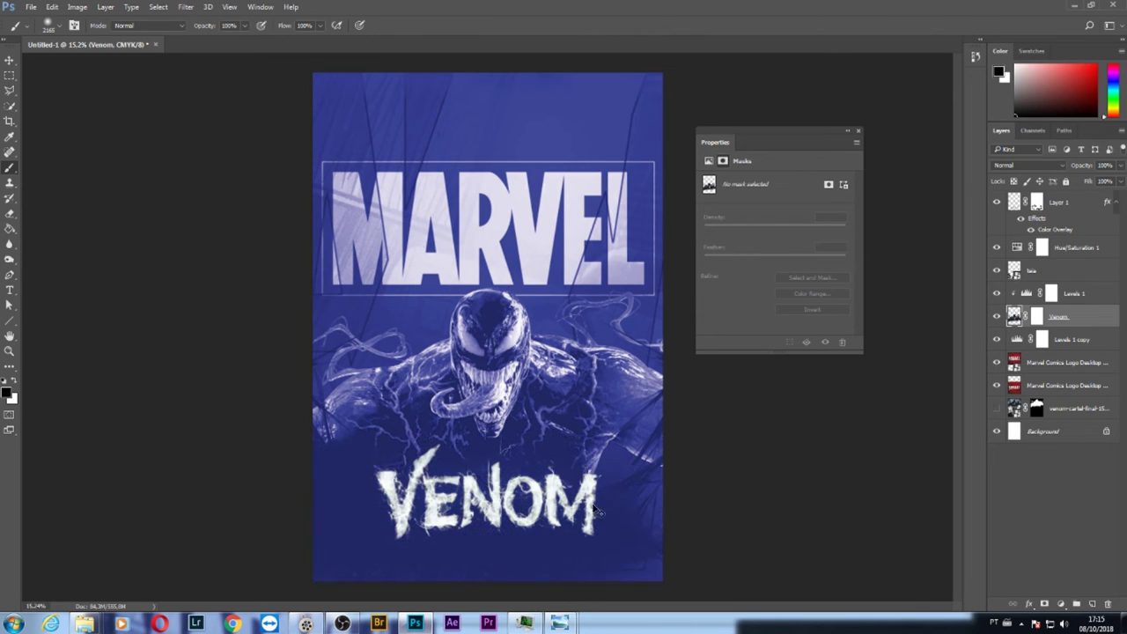
pyautogui.click(1037, 317)
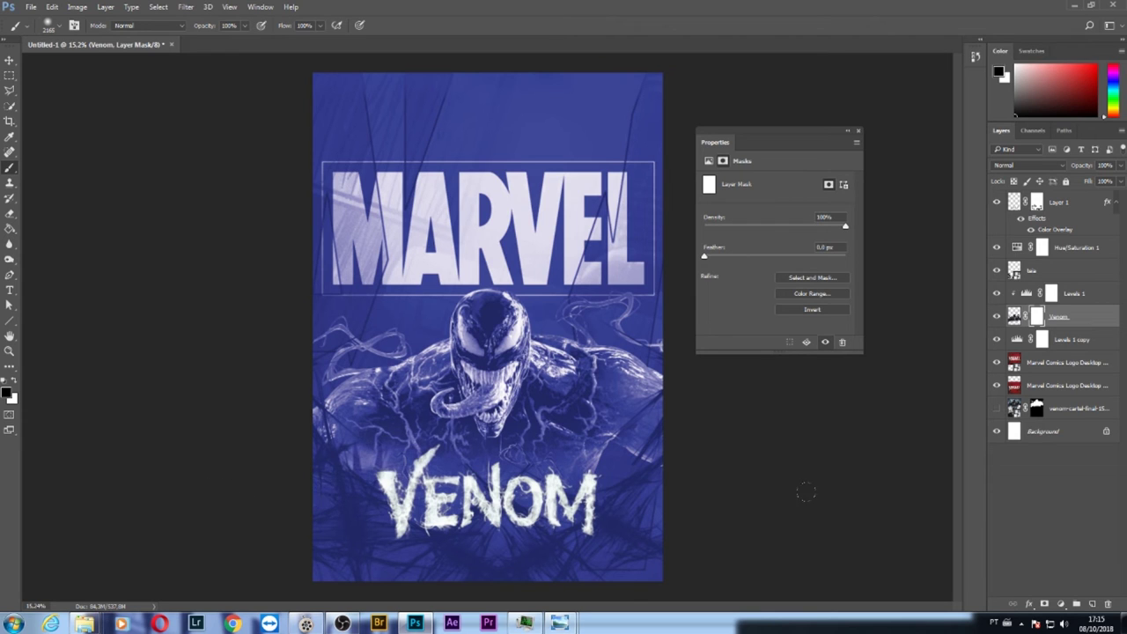
pyautogui.rightClick(585, 483)
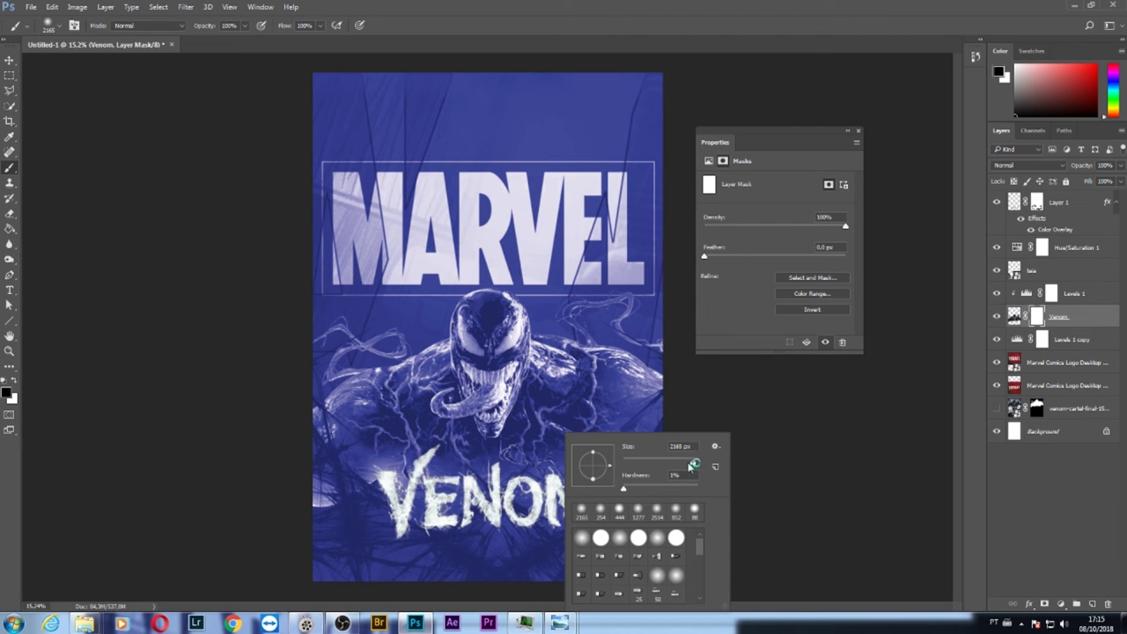
pyautogui.moveTo(548, 436); pyautogui.dragTo(436, 416)
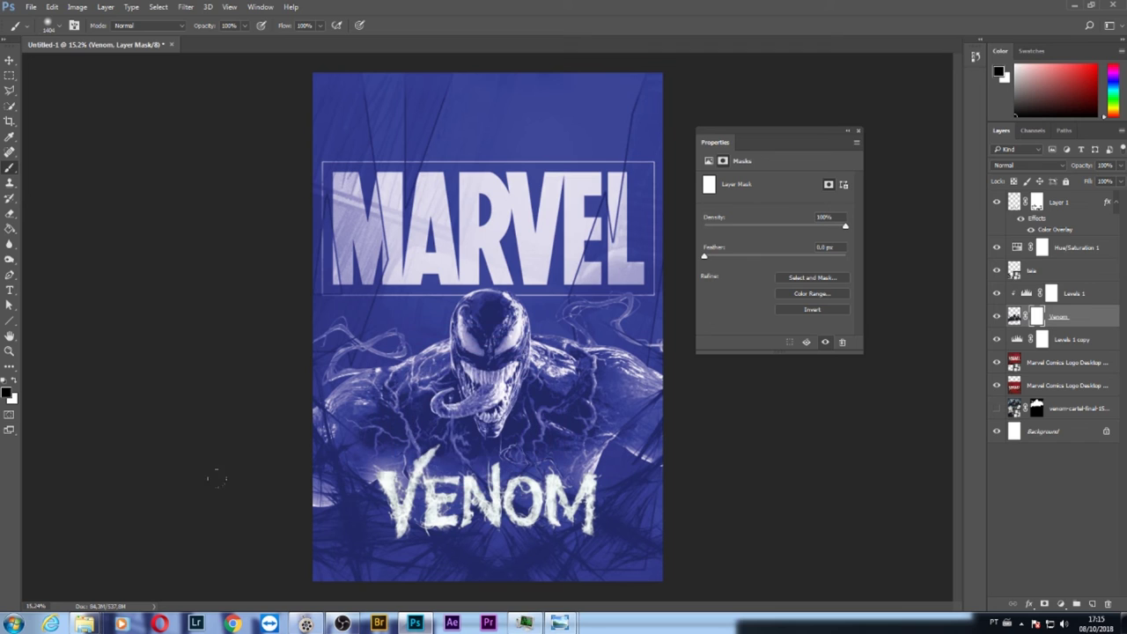
pyautogui.moveTo(714, 467); pyautogui.dragTo(379, 450)
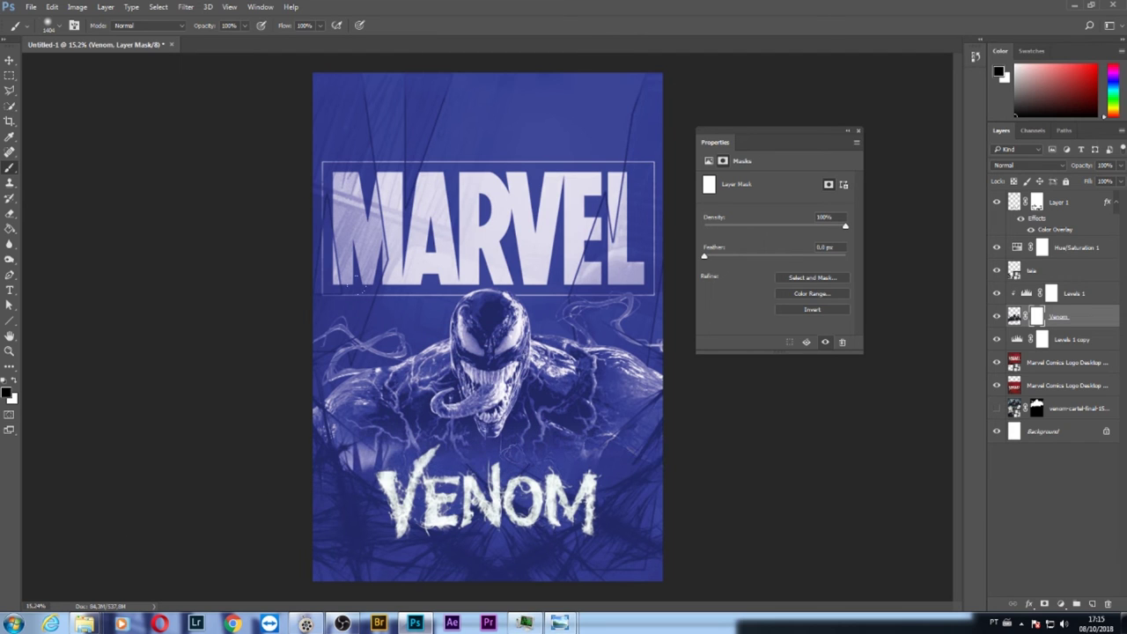
pyautogui.moveTo(581, 458)
pyautogui.mouseDown()
pyautogui.moveTo(310, 483)
pyautogui.moveTo(832, 476)
pyautogui.mouseUp()
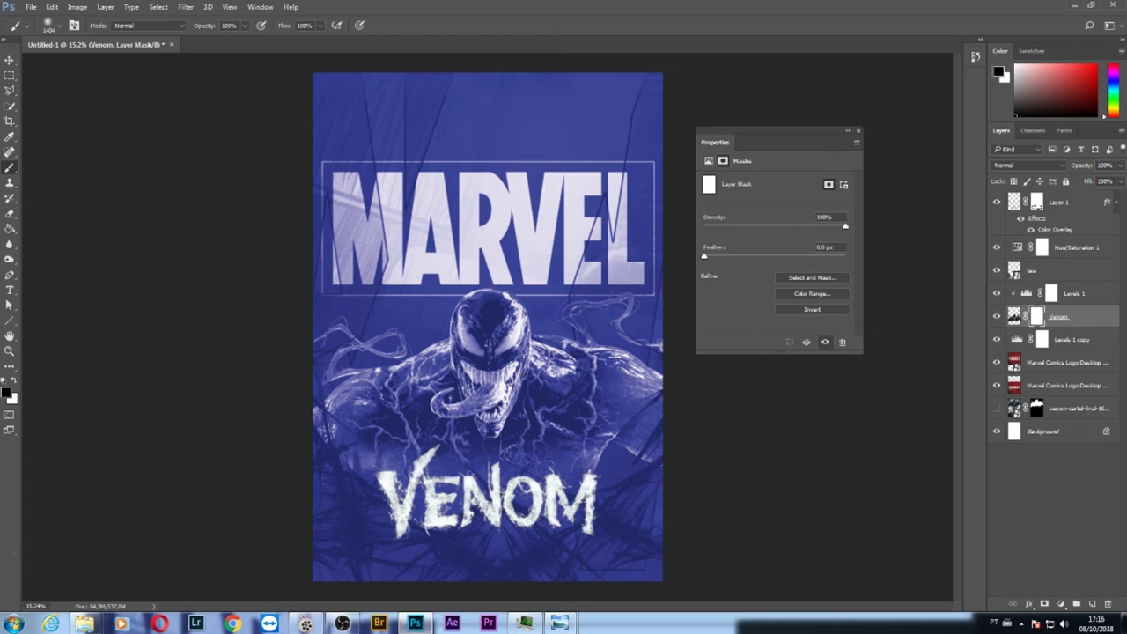
# In Explorer's para aula folder, drag the Adobe and logo ST3 files onto the poster
pyautogui.scroll(-1, 826, 495)
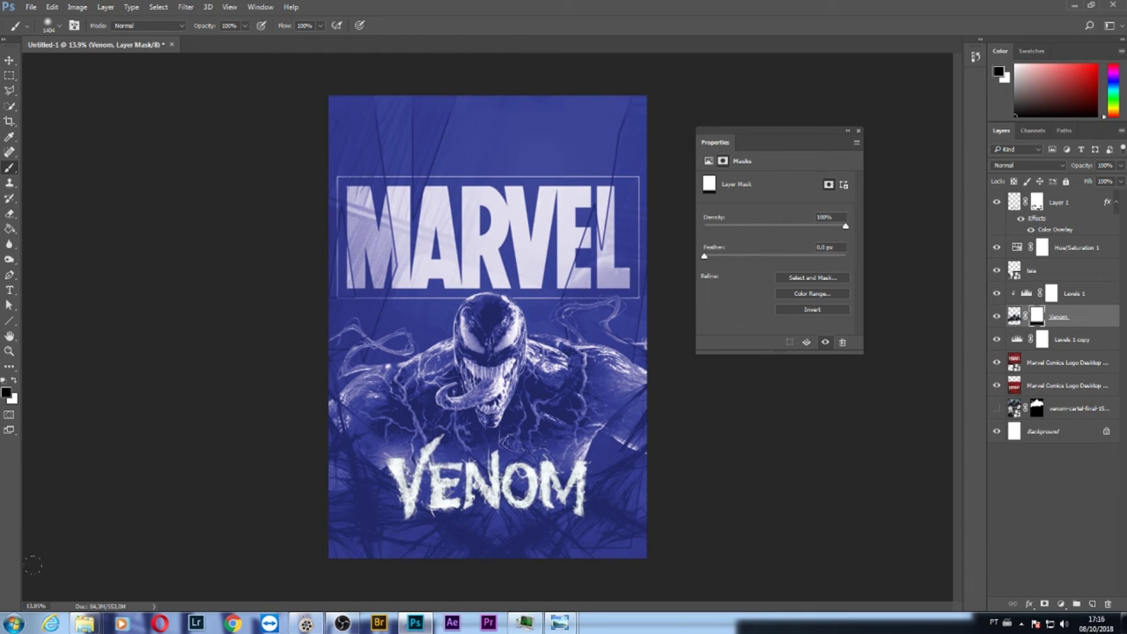
pyautogui.moveTo(85, 623)
pyautogui.click(480, 560)
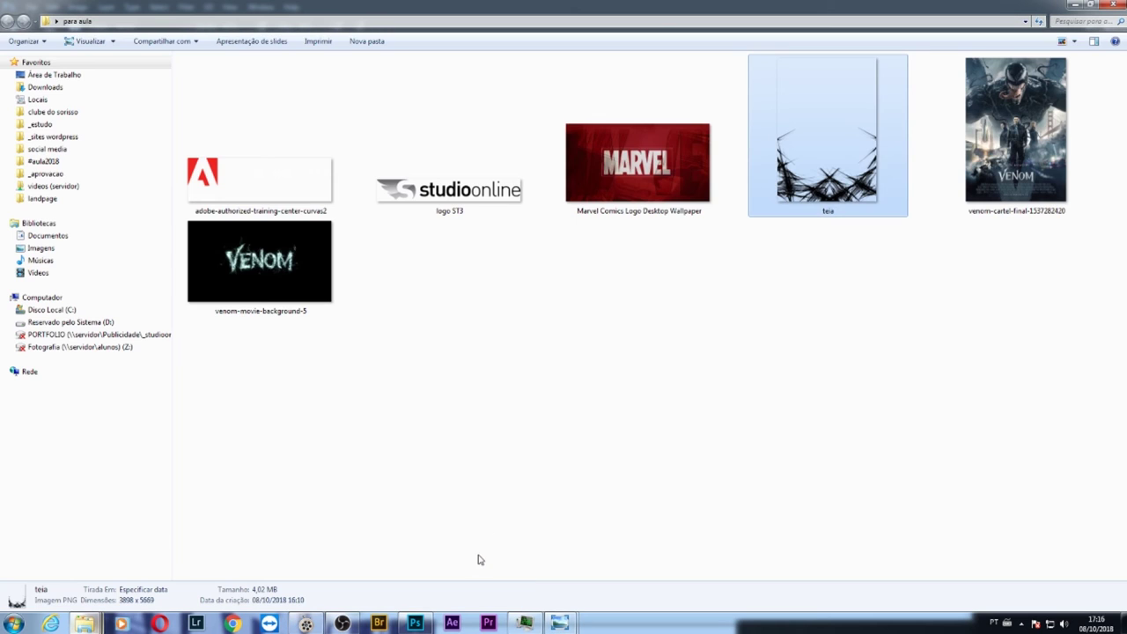
pyautogui.click(300, 188)
pyautogui.keyDown('ctrl'); pyautogui.click(430, 196); pyautogui.keyUp('ctrl')
pyautogui.moveTo(430, 196)
pyautogui.mouseDown()
pyautogui.moveTo(487, 293)
pyautogui.moveTo(493, 151)
pyautogui.mouseUp()
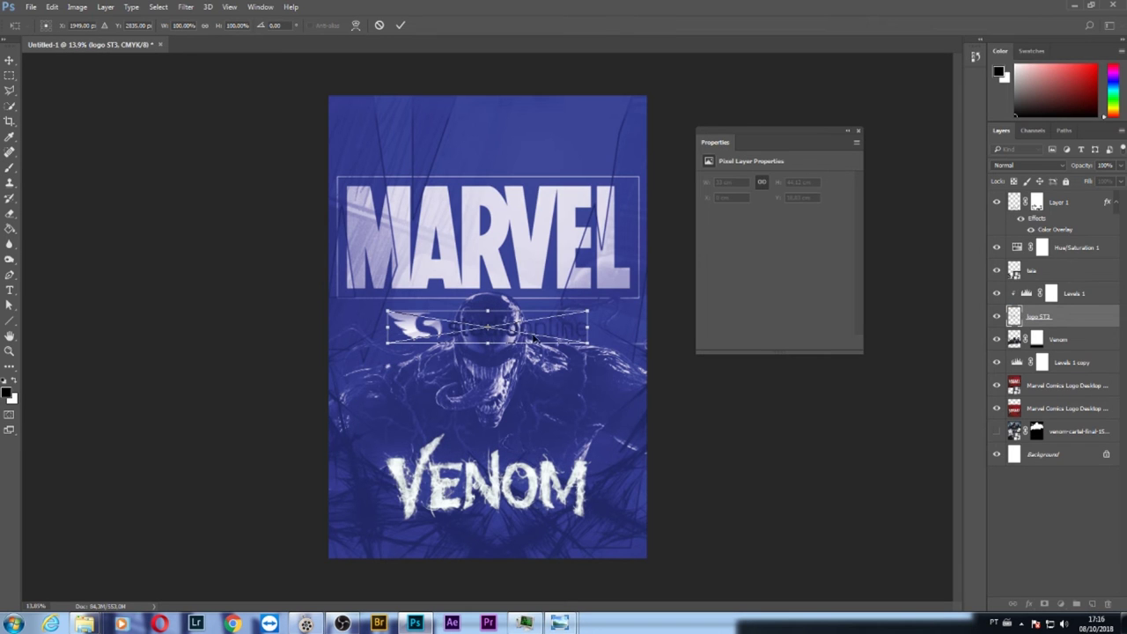
# Place both logos near the poster's top and raise their layers above the blue tint
pyautogui.moveTo(533, 337); pyautogui.dragTo(502, 134)
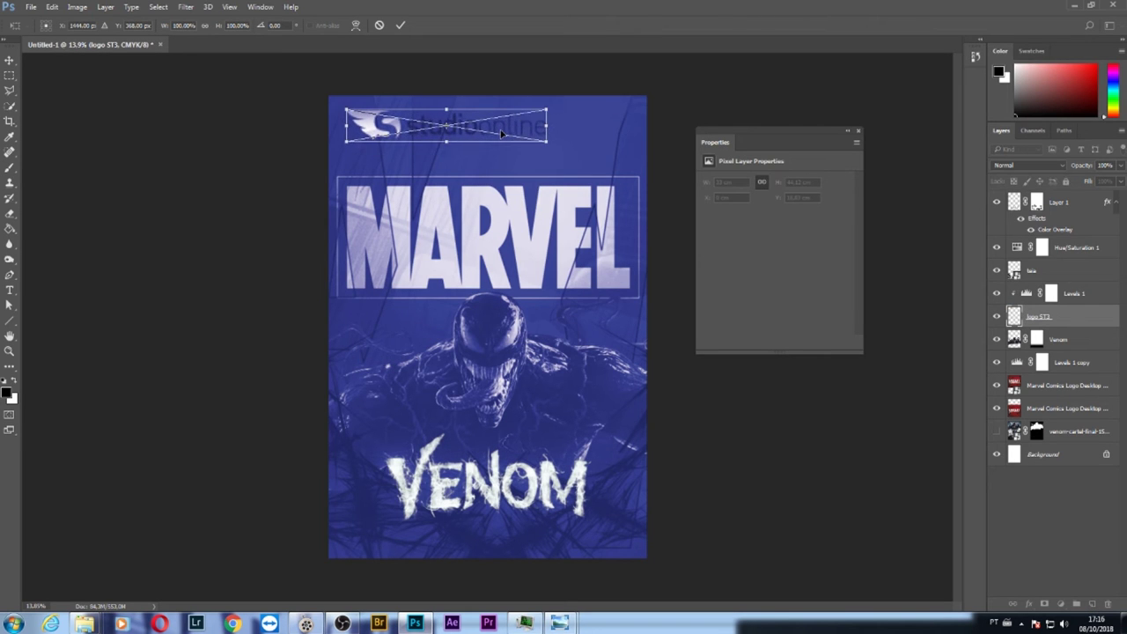
pyautogui.press('Return')
pyautogui.moveTo(511, 324); pyautogui.dragTo(535, 181)
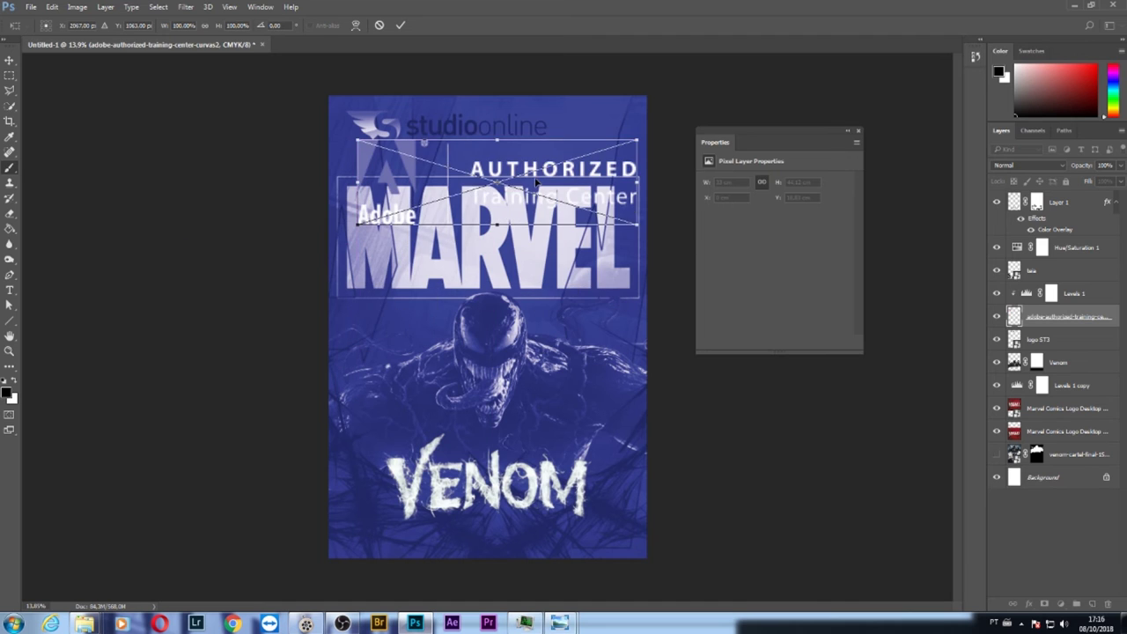
pyautogui.press('Return')
pyautogui.keyDown('ctrl'); pyautogui.click(1055, 337); pyautogui.keyUp('ctrl')
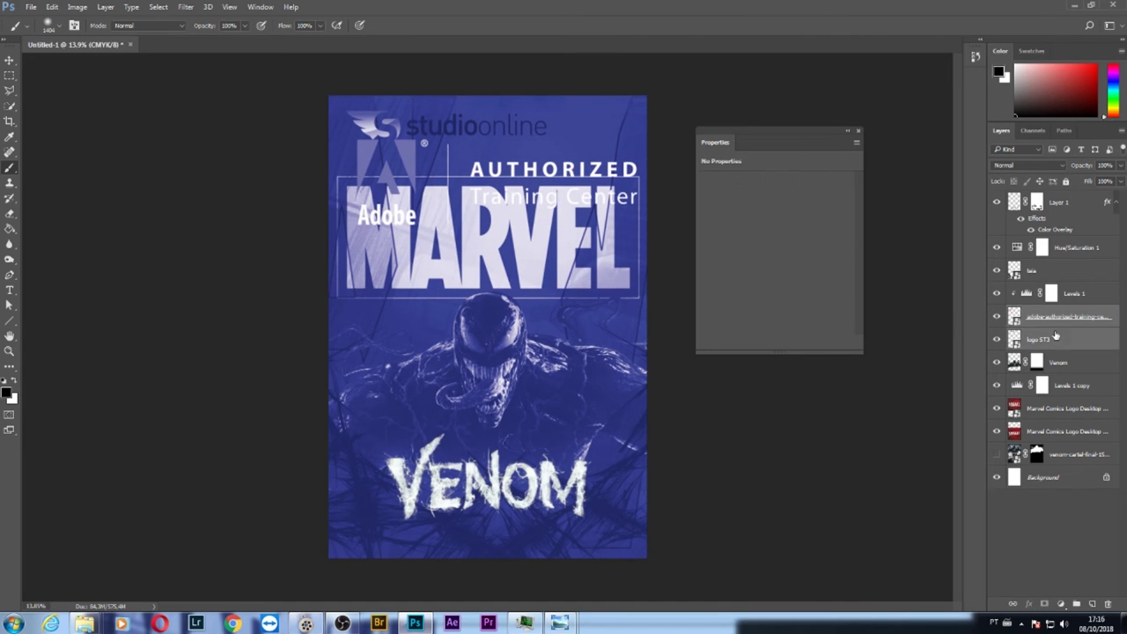
pyautogui.moveTo(1055, 336); pyautogui.dragTo(1057, 197)
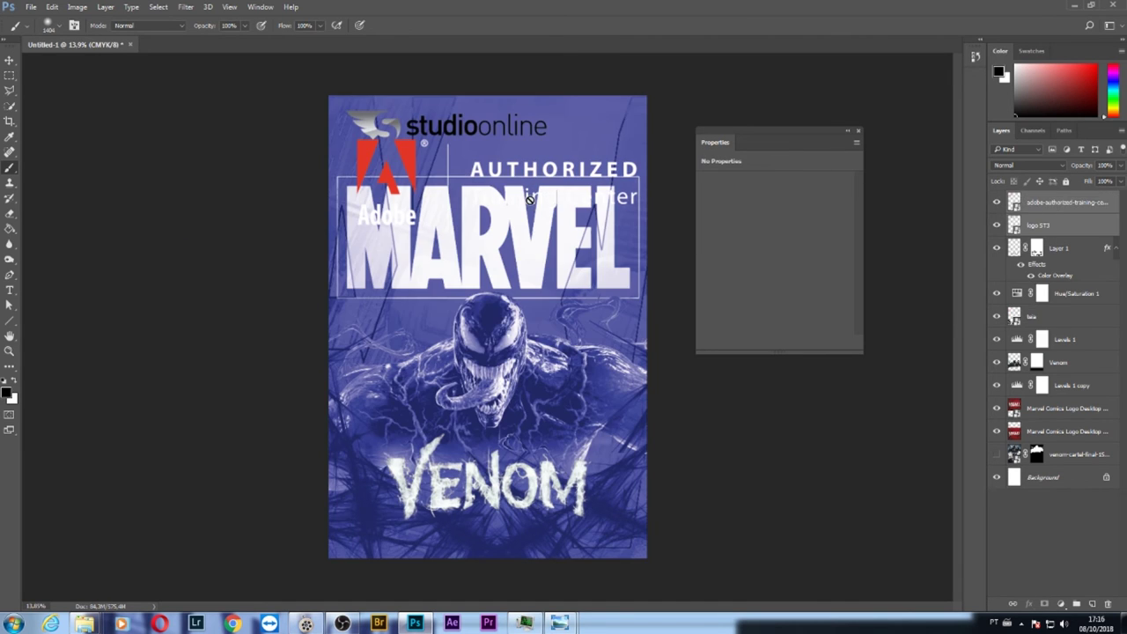
# Leave Hue/Saturation unclipped and clip Levels 1 to the Venom layer
pyautogui.click(1061, 299)
pyautogui.keyDown('alt'); pyautogui.click(1053, 305); pyautogui.keyUp('alt')
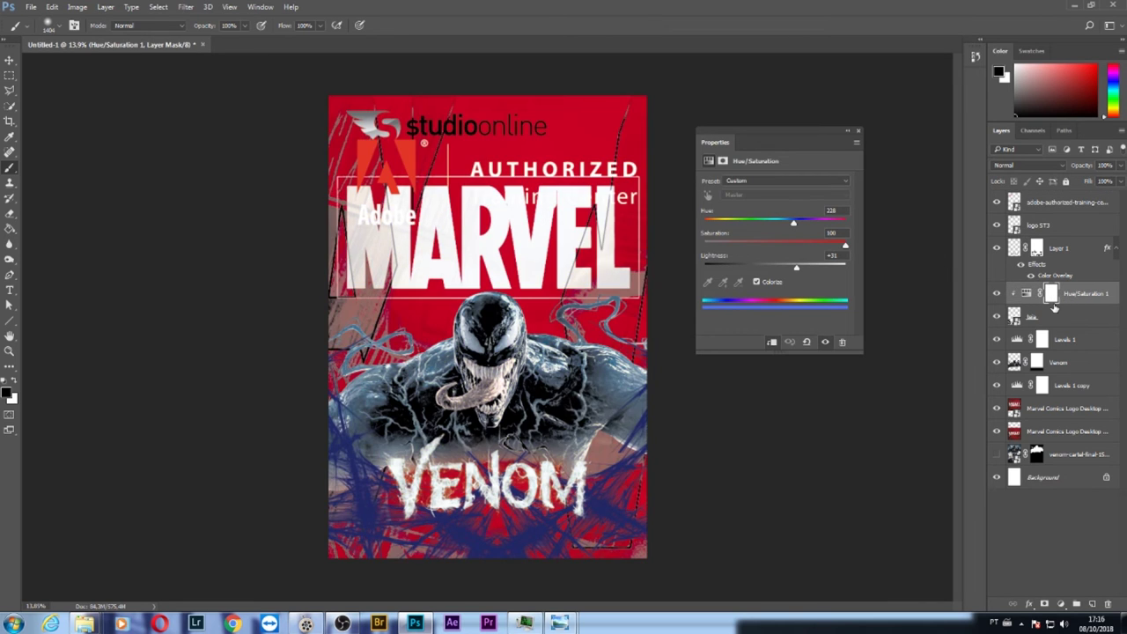
pyautogui.keyDown('alt'); pyautogui.click(1054, 305); pyautogui.keyUp('alt')
pyautogui.click(994, 340)
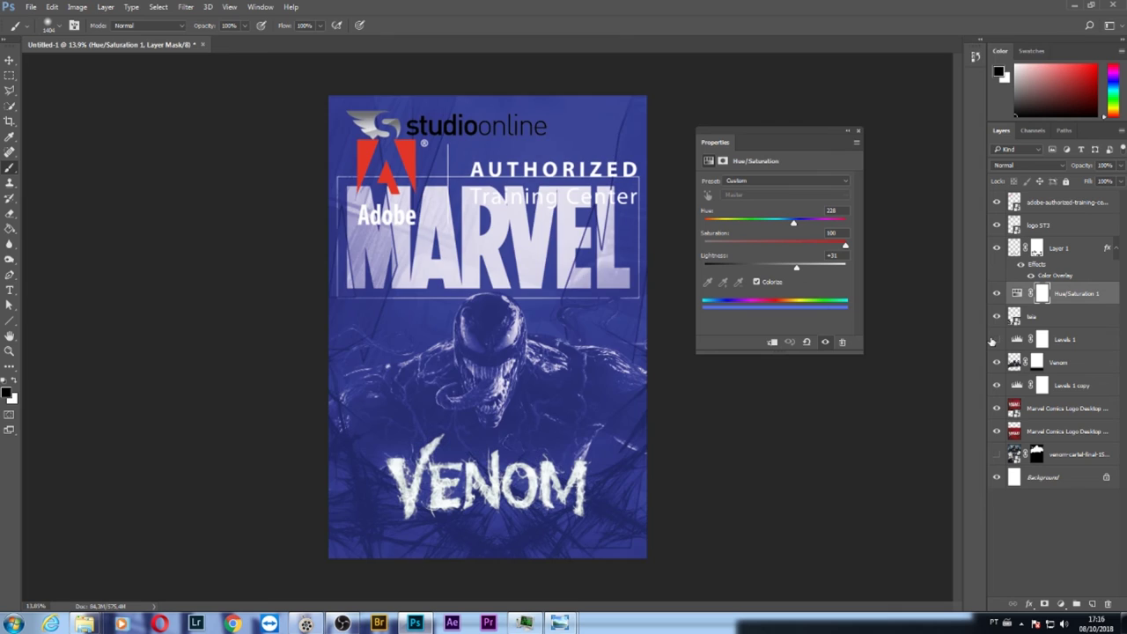
pyautogui.click(997, 340)
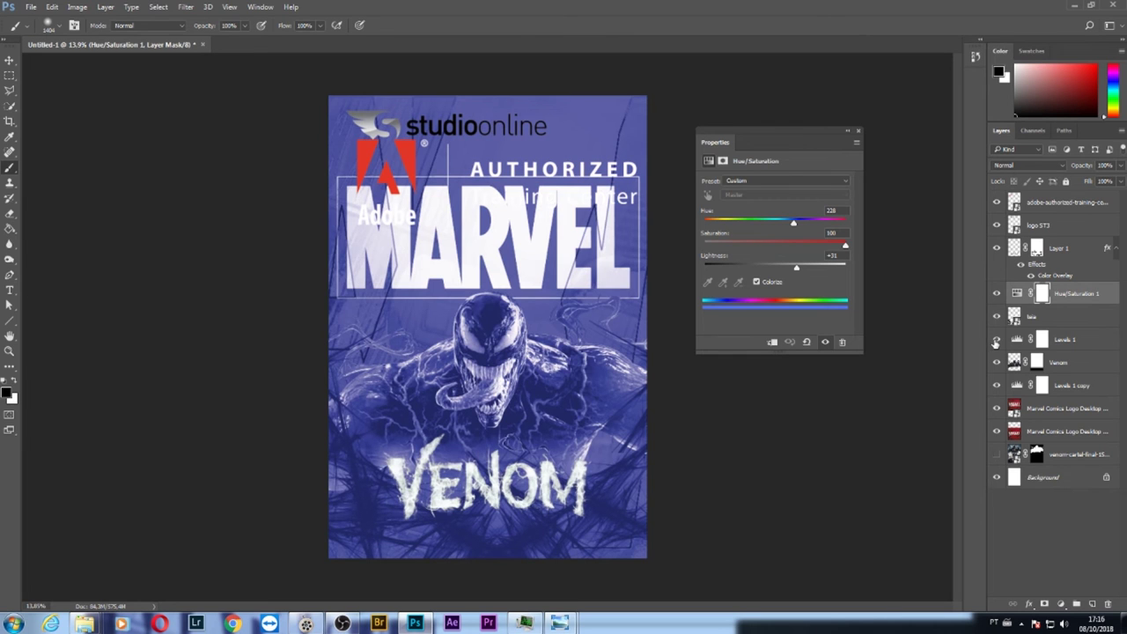
pyautogui.click(1065, 359)
pyautogui.keyDown('alt'); pyautogui.click(1067, 350); pyautogui.keyUp('alt')
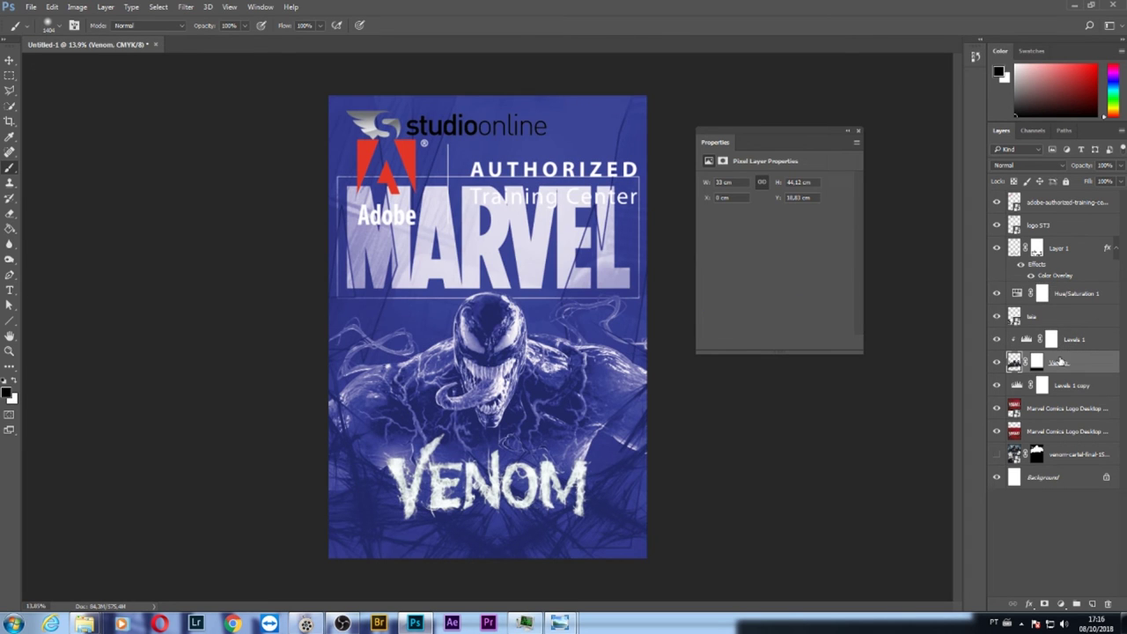
# Scale the Adobe Authorized logo to 25% and move it to the top right
pyautogui.click(10, 60)
pyautogui.click(498, 181)
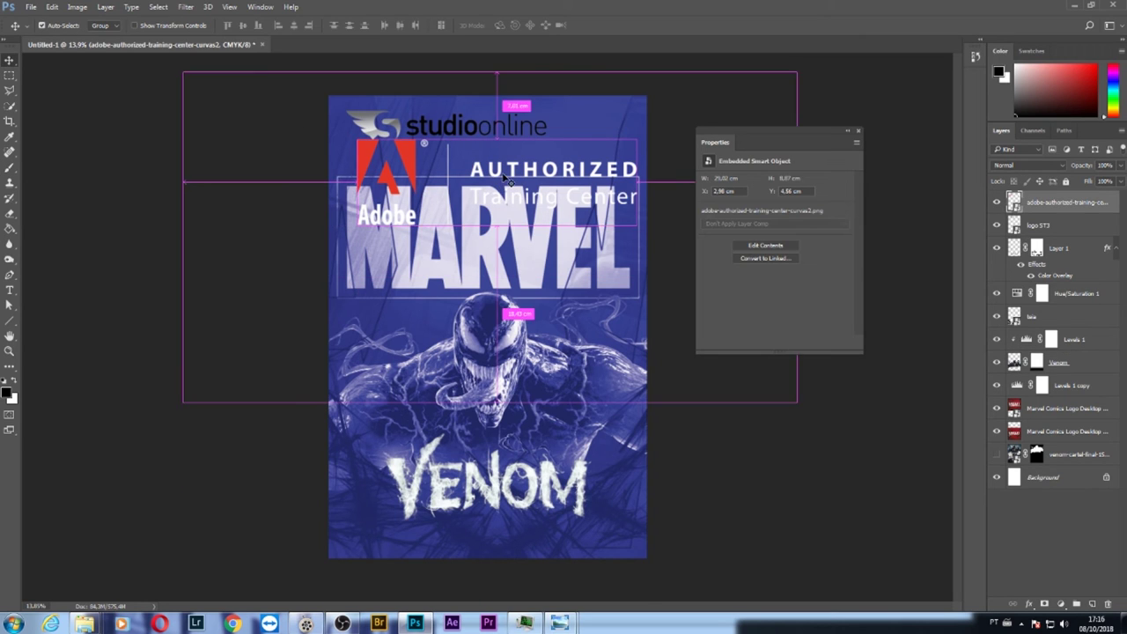
pyautogui.hotkey('ctrl', 't')
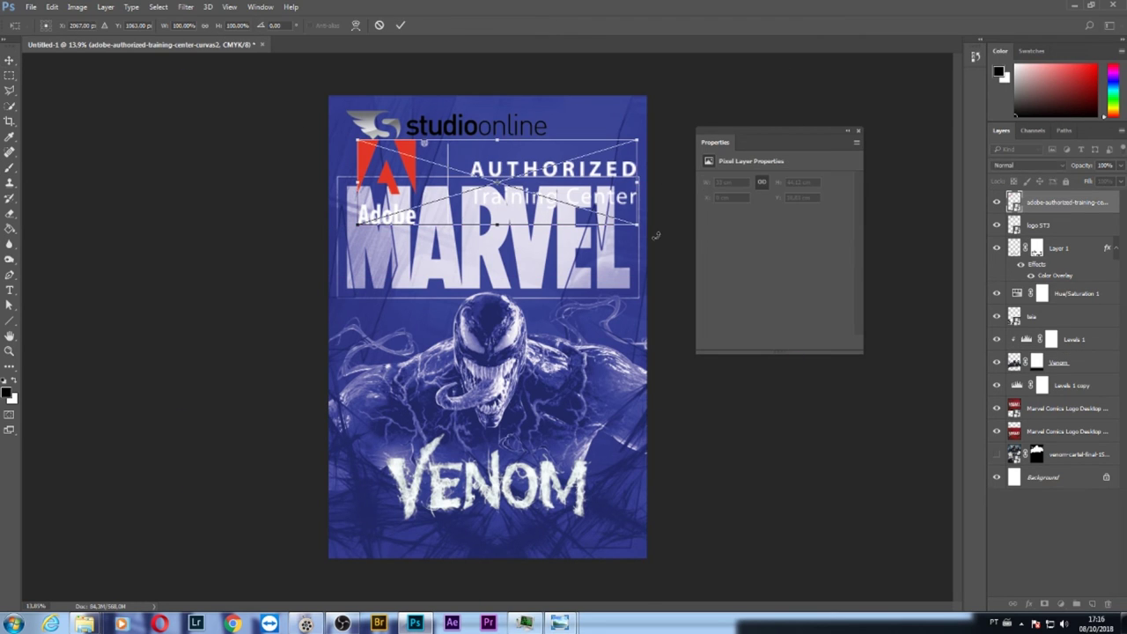
pyautogui.moveTo(641, 227)
pyautogui.mouseDown()
pyautogui.moveTo(437, 160)
pyautogui.moveTo(606, 121)
pyautogui.mouseUp()
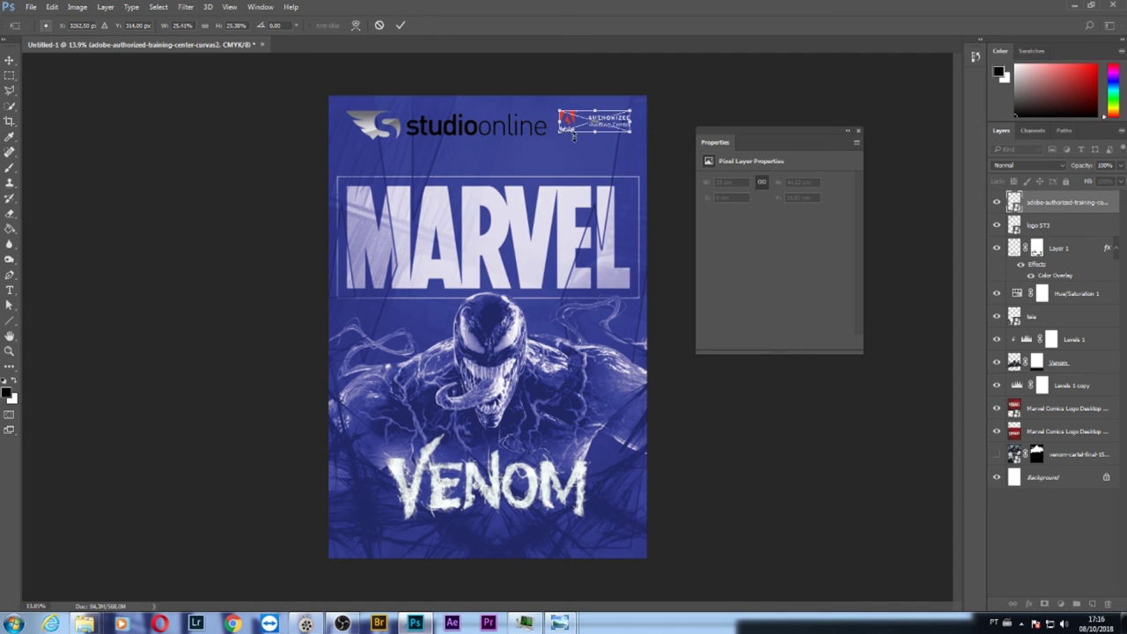
pyautogui.scroll(1, 523, 110)
pyautogui.scroll(2, 523, 110)
pyautogui.scroll(1, 554, 214)
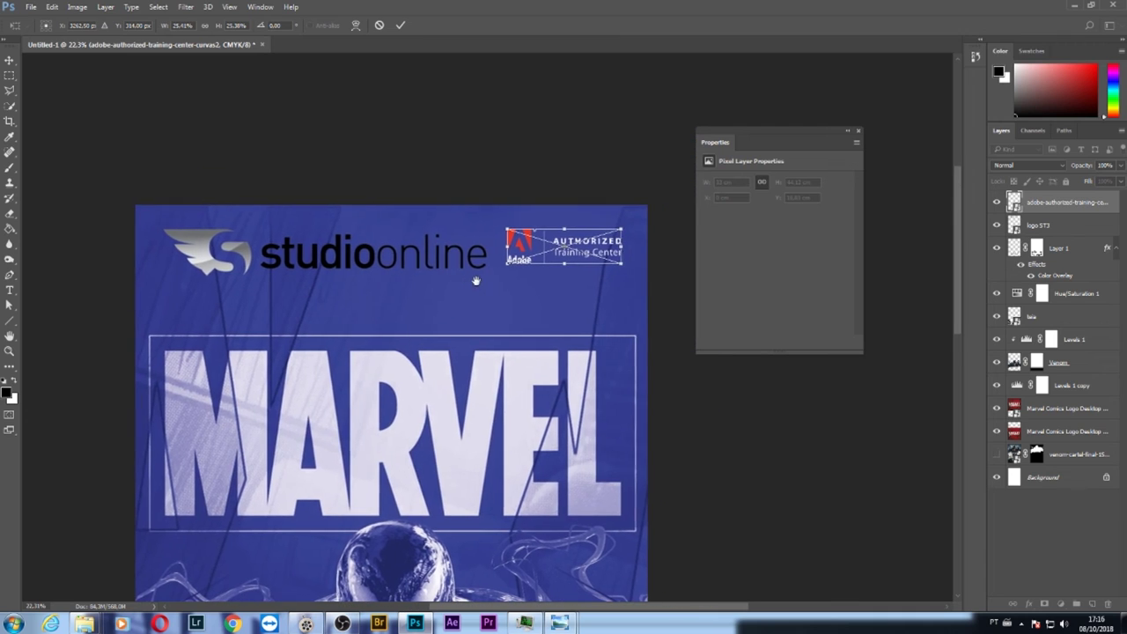
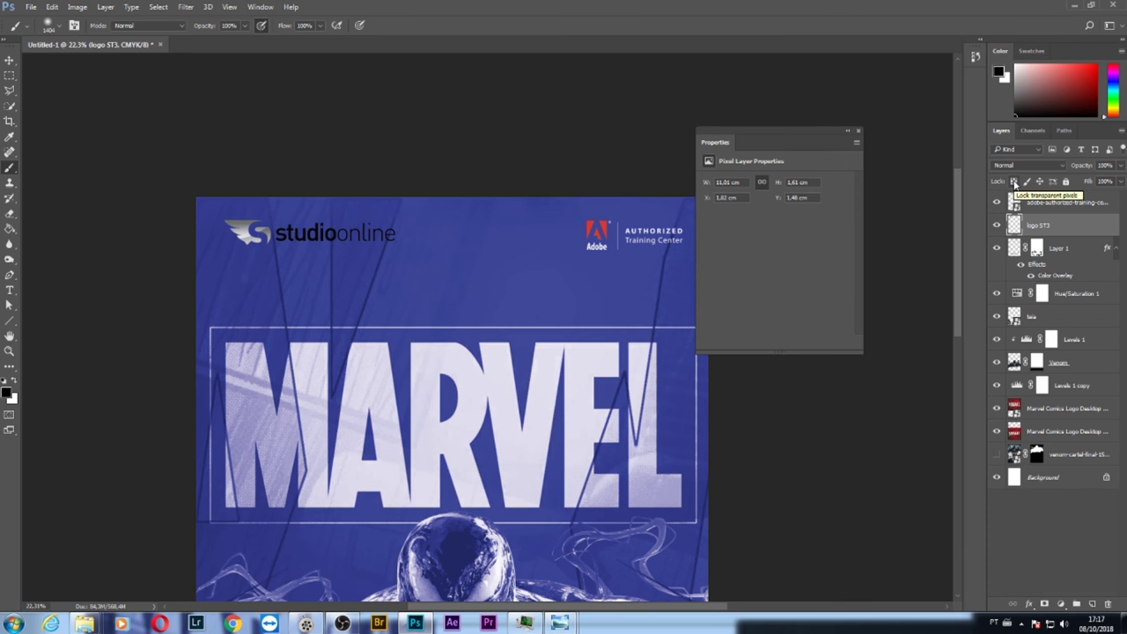
# Lock transparent pixels on the logo ST3 layer and paint the studioonline logo white
pyautogui.click(1014, 181)
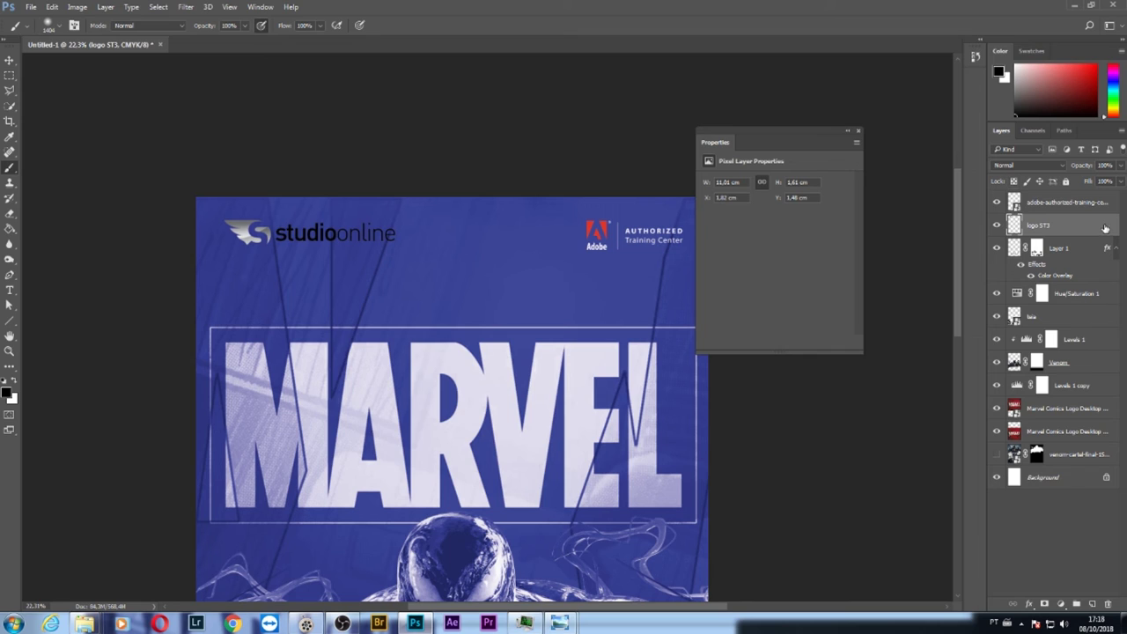
pyautogui.click(1015, 181)
pyautogui.click(14, 383)
pyautogui.moveTo(251, 137); pyautogui.dragTo(51, 221)
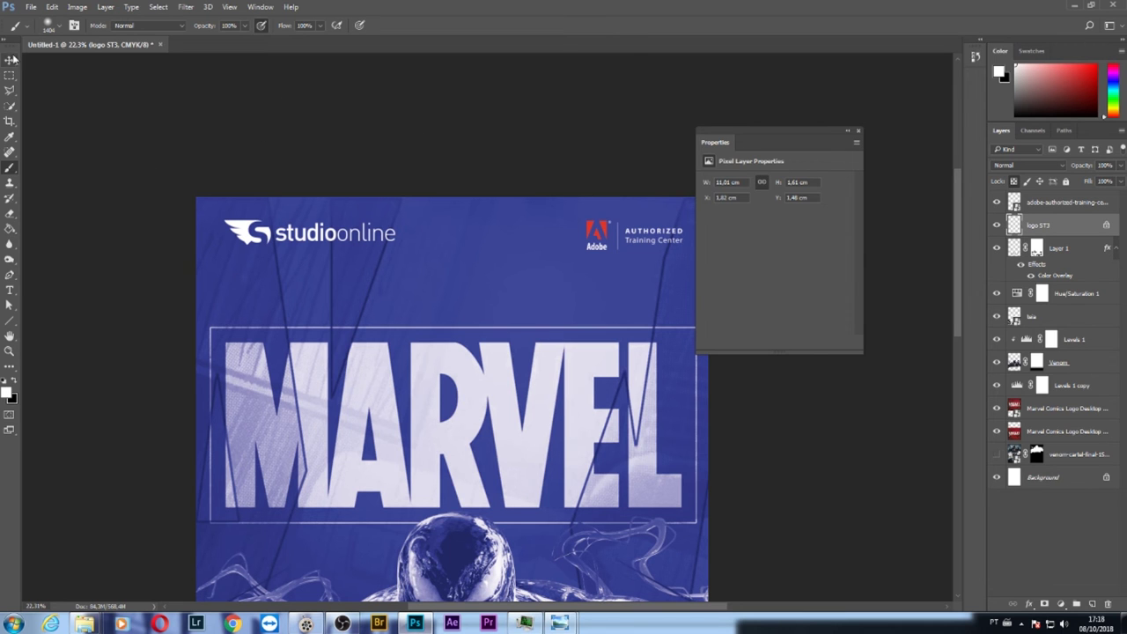
pyautogui.press('v')
pyautogui.scroll(-2, 458, 212)
pyautogui.scroll(2, 458, 211)
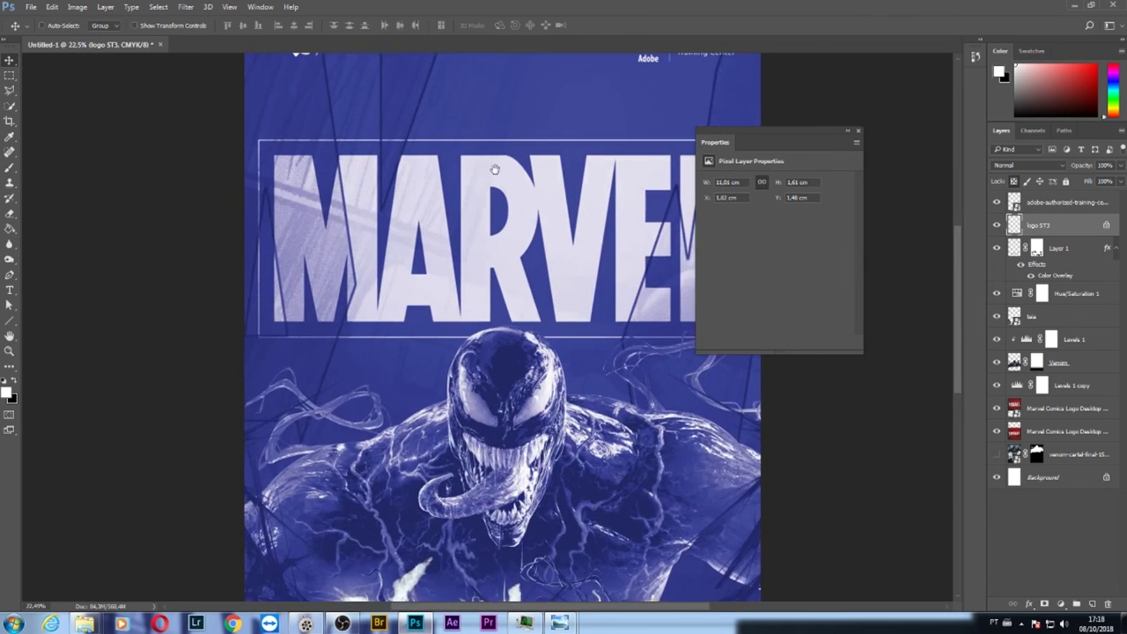
pyautogui.scroll(2, 495, 164)
pyautogui.scroll(2, 209, 275)
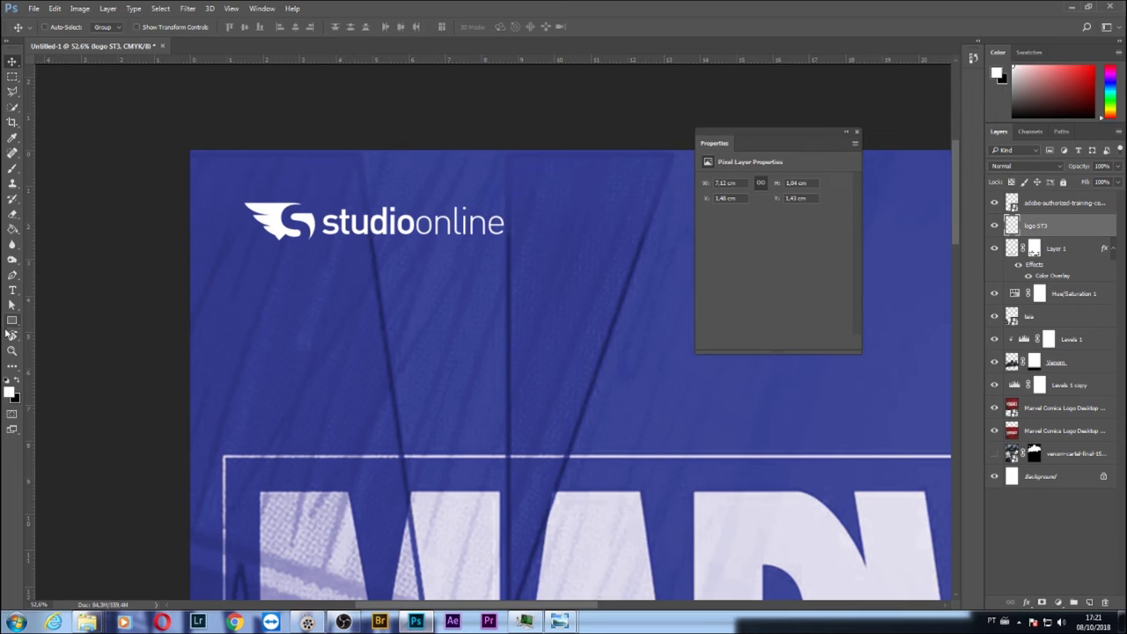
# Draw a square shape at the poster's top-left corner, above the studioonline logo
pyautogui.click(12, 321)
pyautogui.moveTo(191, 150)
pyautogui.mouseDown()
pyautogui.moveTo(244, 209)
pyautogui.moveTo(235, 202)
pyautogui.mouseUp()
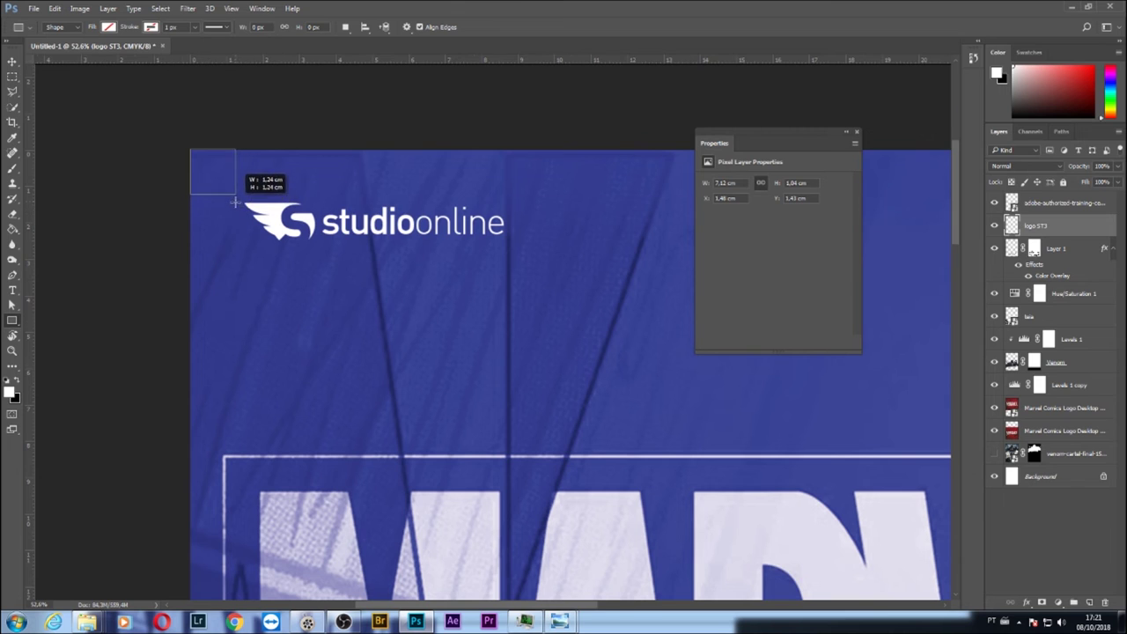
pyautogui.scroll(2, 235, 202)
pyautogui.press('Escape')
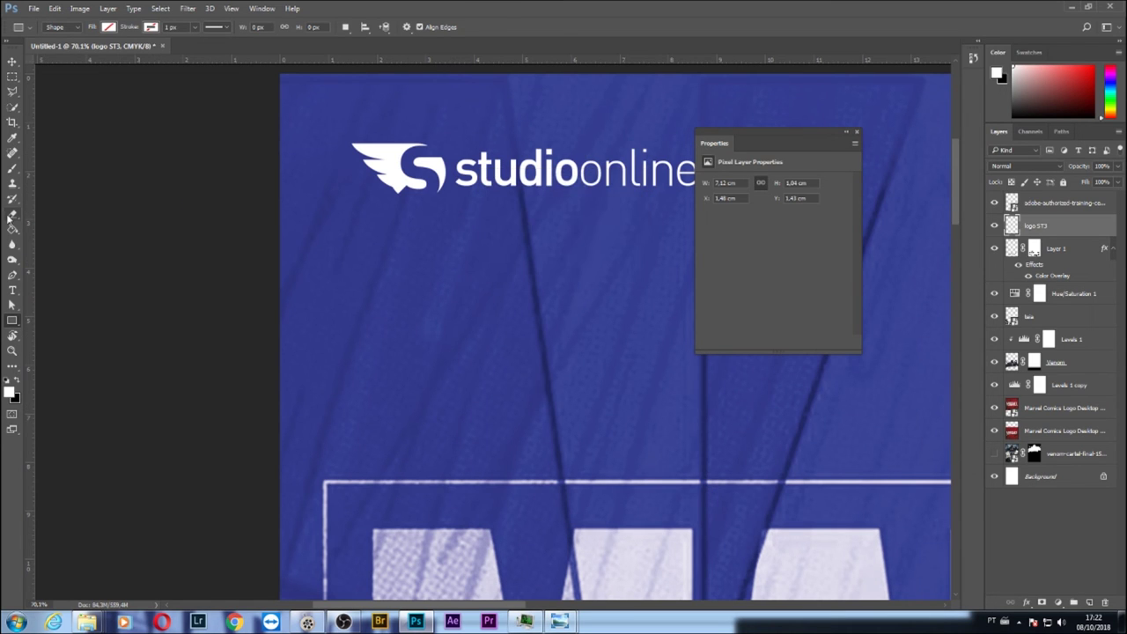
pyautogui.moveTo(315, 144)
pyautogui.mouseDown()
pyautogui.moveTo(284, 184)
pyautogui.moveTo(260, 183)
pyautogui.moveTo(318, 227)
pyautogui.mouseUp()
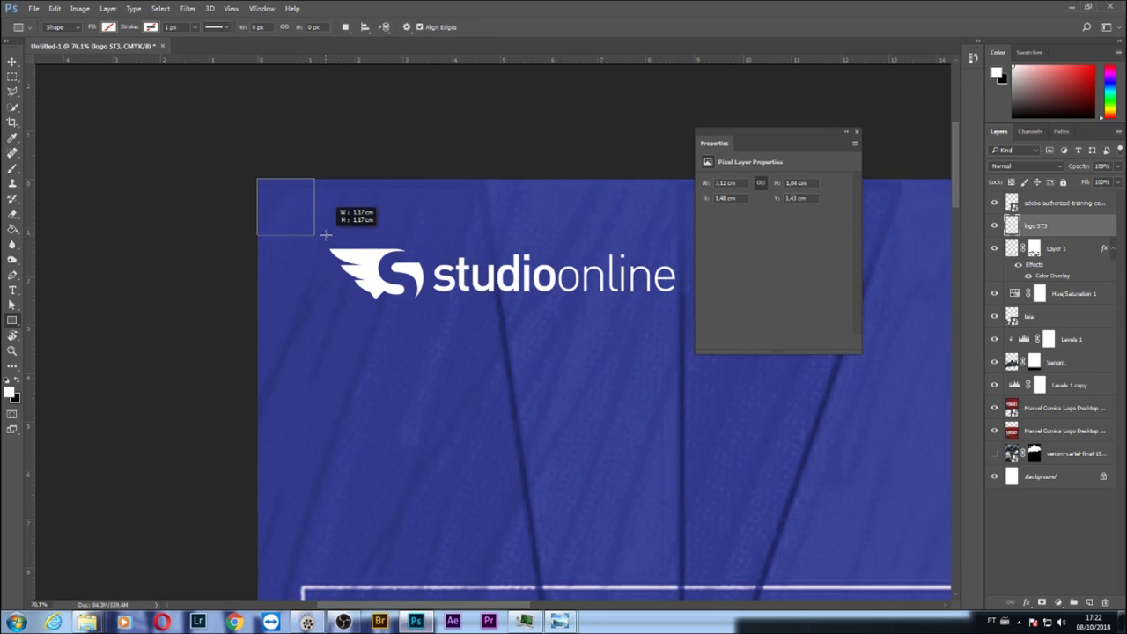
pyautogui.moveTo(318, 226); pyautogui.dragTo(349, 252)
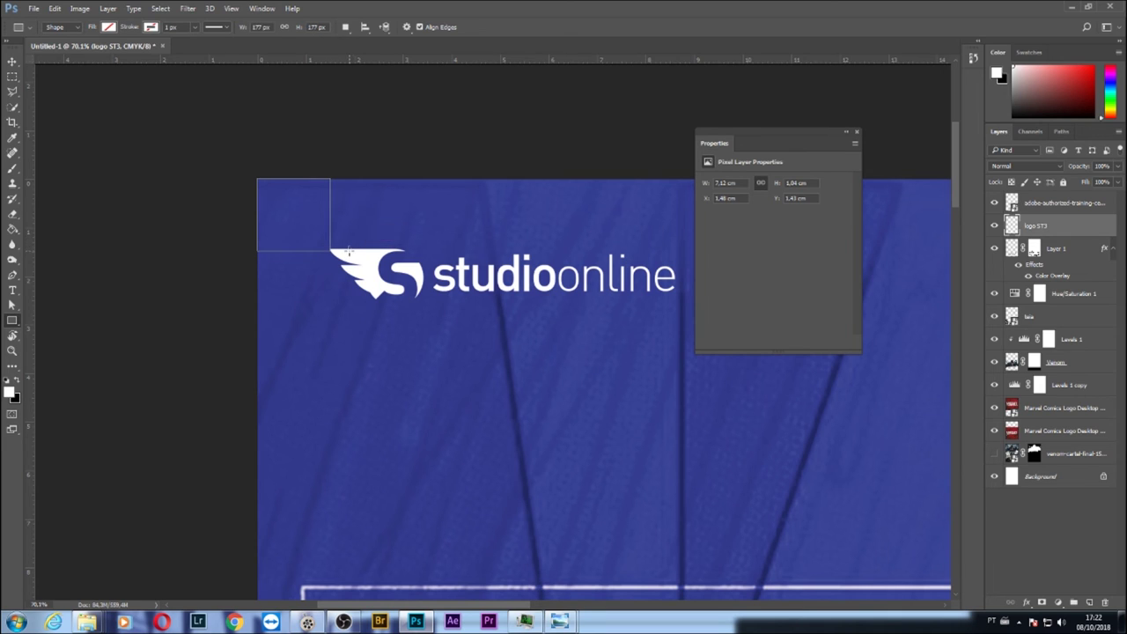
pyautogui.click(12, 62)
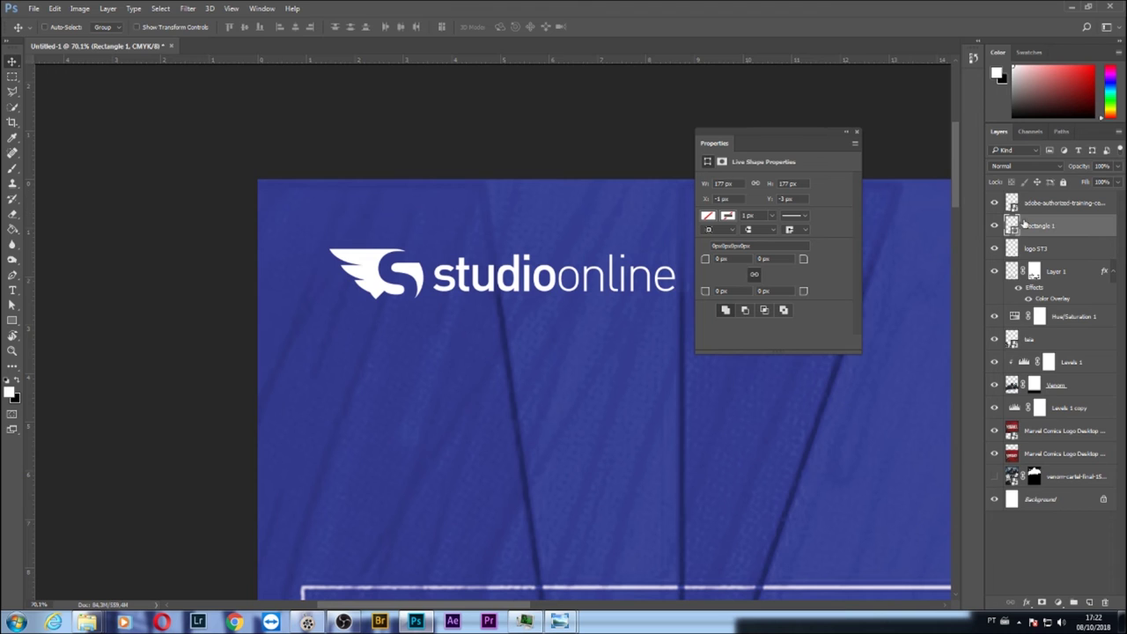
# Fill the Rectangle 1 square with red
pyautogui.doubleClick(1023, 224)
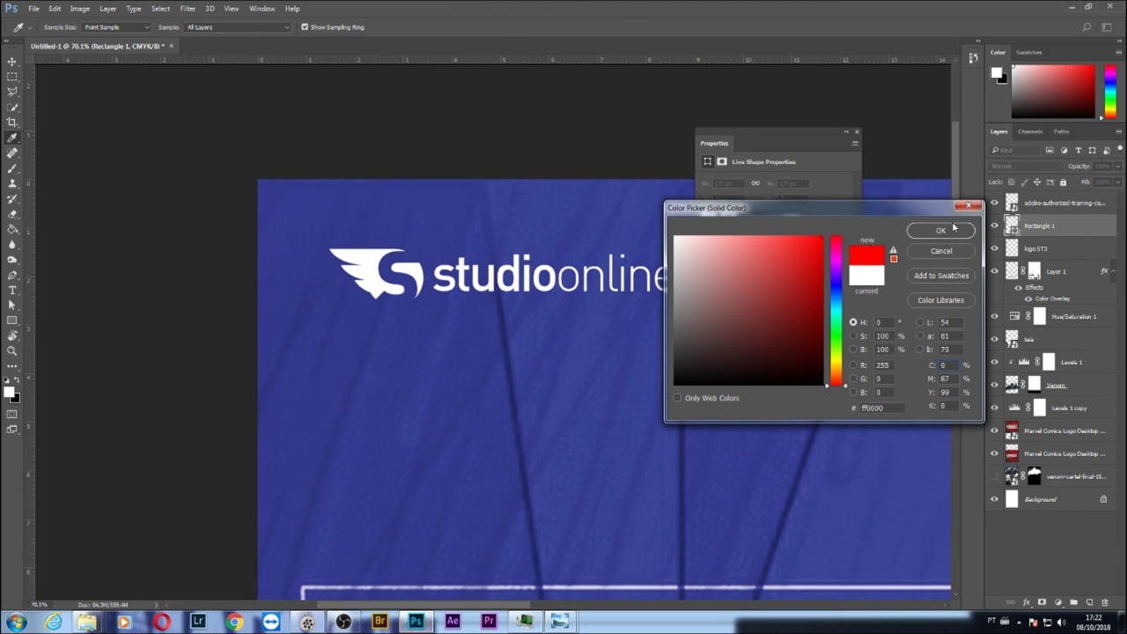
pyautogui.click(950, 231)
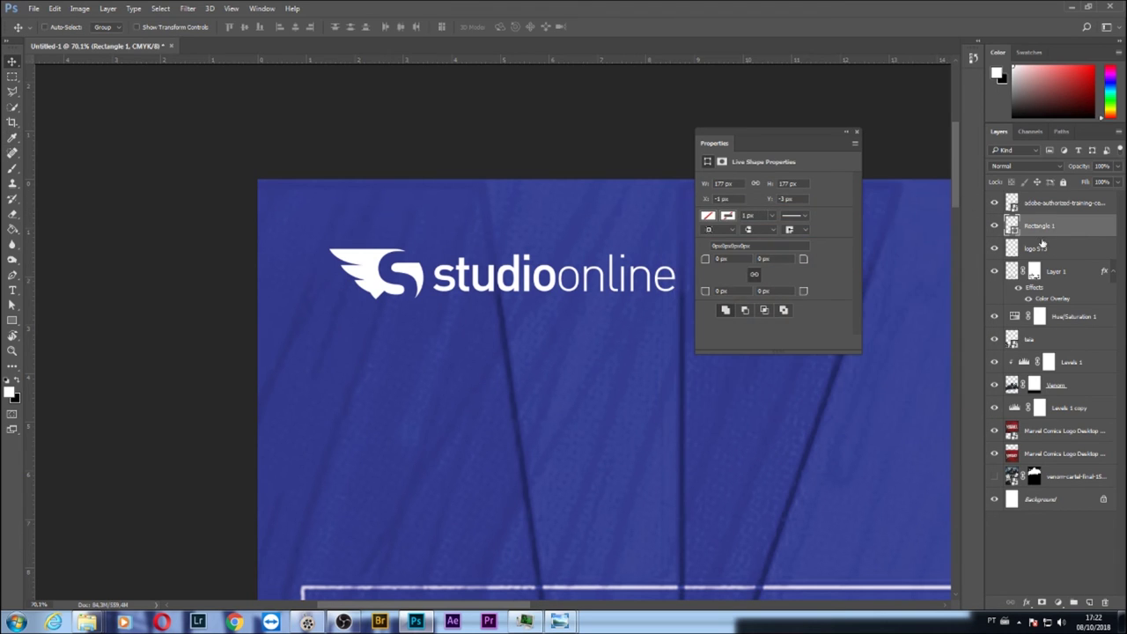
pyautogui.click(14, 320)
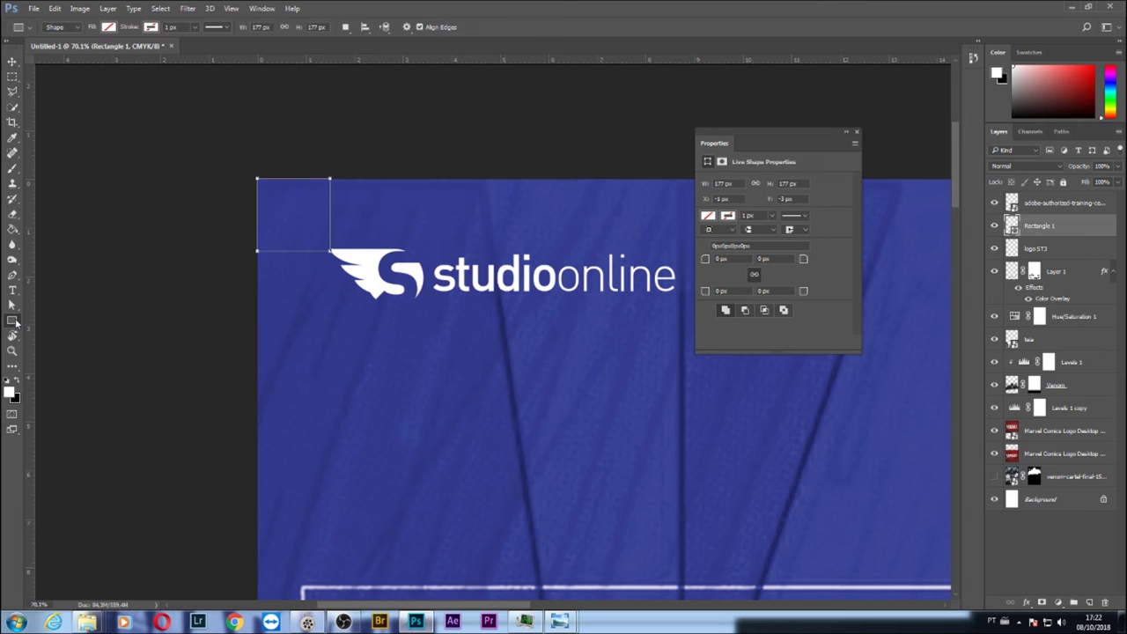
pyautogui.click(110, 28)
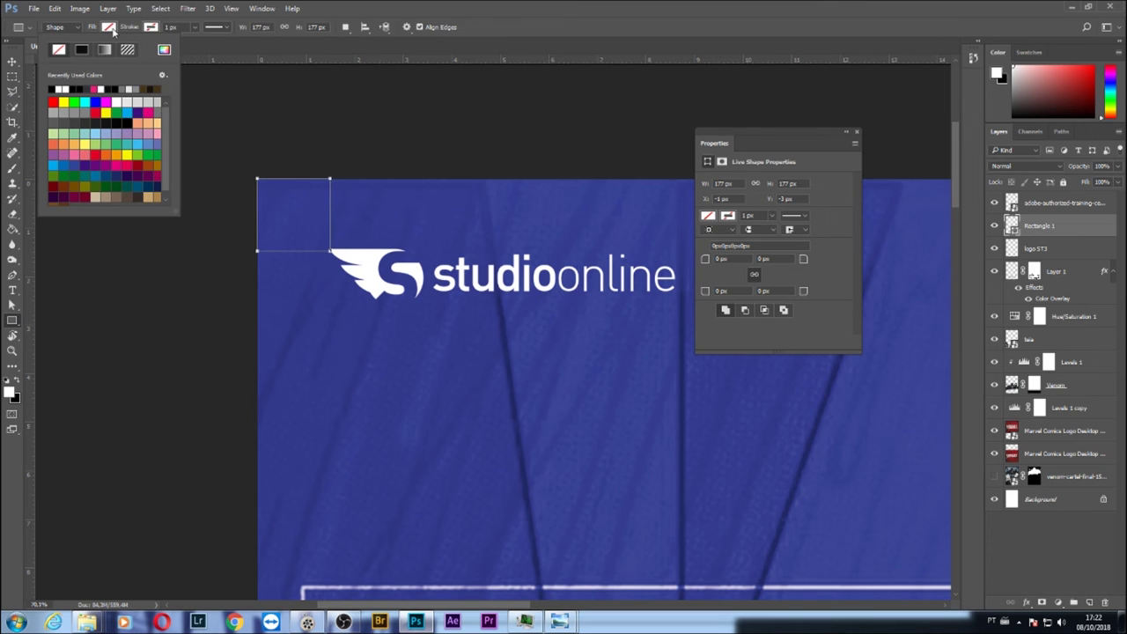
pyautogui.click(54, 102)
pyautogui.press('Return')
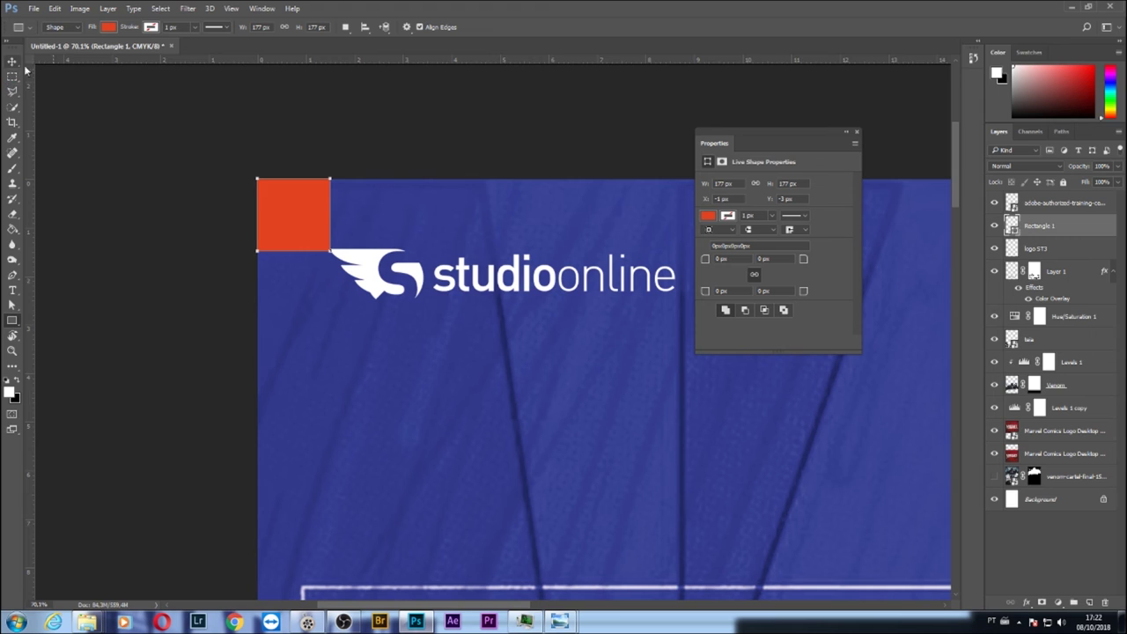
# Add guides along the red square's bottom and right edges
pyautogui.moveTo(216, 61); pyautogui.dragTo(227, 250)
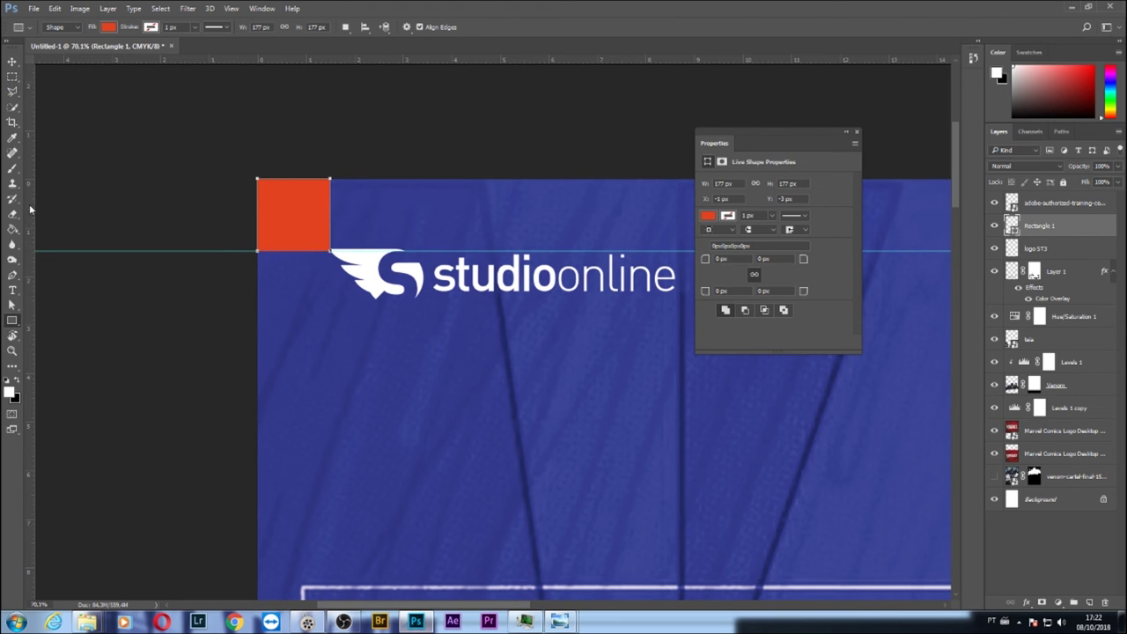
pyautogui.moveTo(30, 209); pyautogui.dragTo(330, 256)
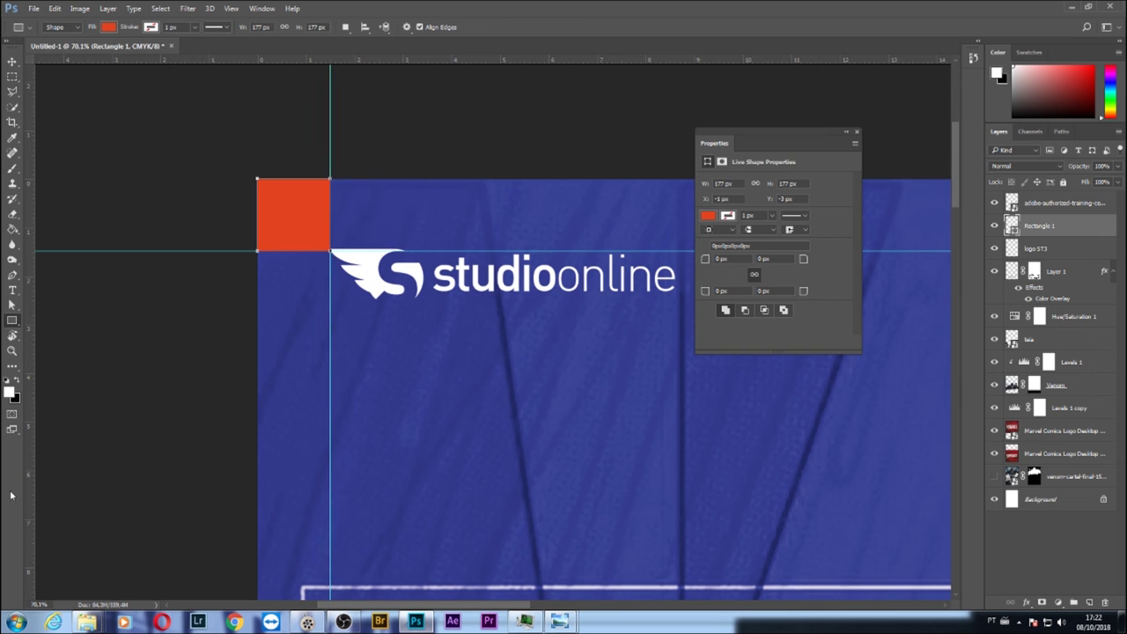
pyautogui.scroll(-3, 378, 473)
pyautogui.hscroll(5, 239, 443)
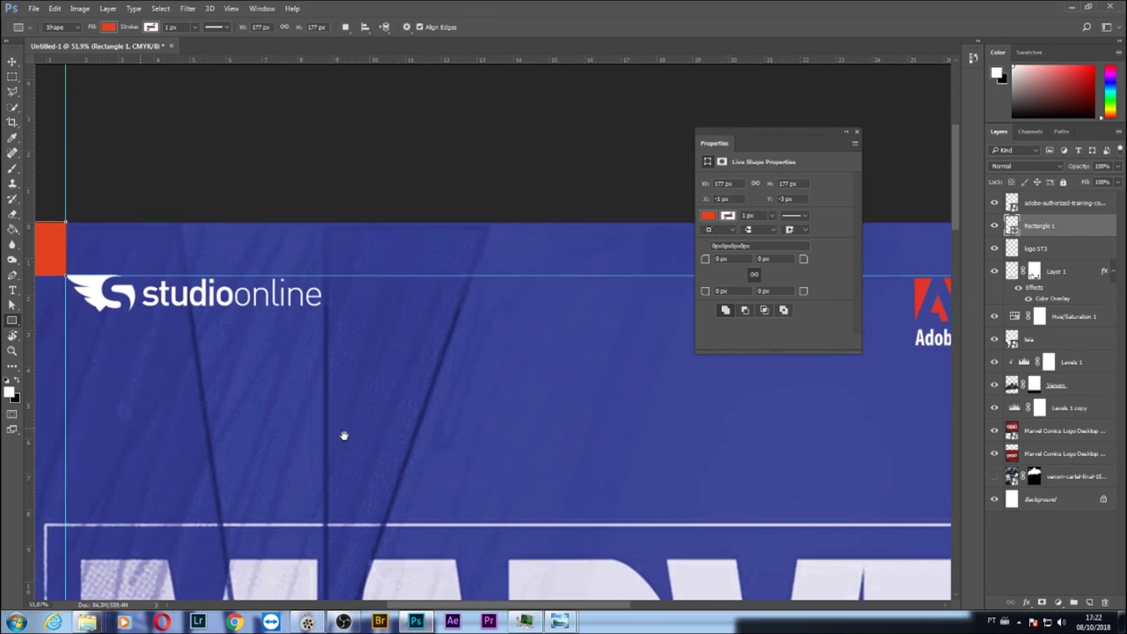
# Alt-drag a copy of the red square toward the poster's top-right corner
pyautogui.scroll(-2, 344, 436)
pyautogui.scroll(-2, 347, 431)
pyautogui.scroll(1, 327, 398)
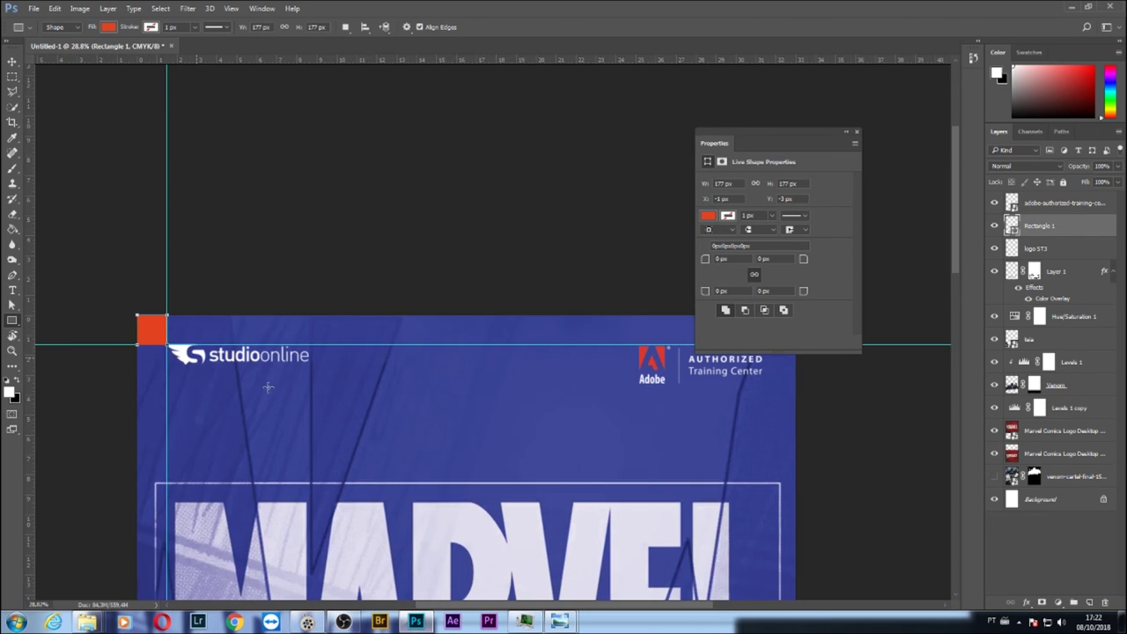
pyautogui.click(13, 63)
pyautogui.moveTo(157, 344)
pyautogui.mouseDown()
pyautogui.moveTo(694, 343)
pyautogui.moveTo(614, 463)
pyautogui.mouseUp()
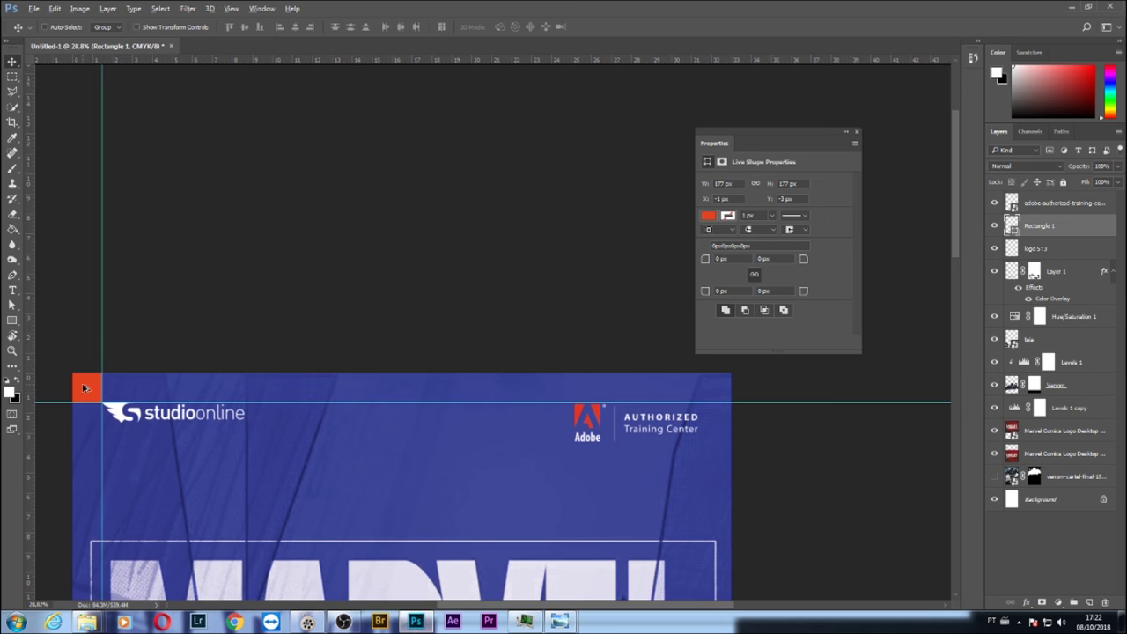
# Place the square copy at the top-right corner and add a vertical guide at its inner edge
pyautogui.moveTo(85, 389); pyautogui.dragTo(714, 389)
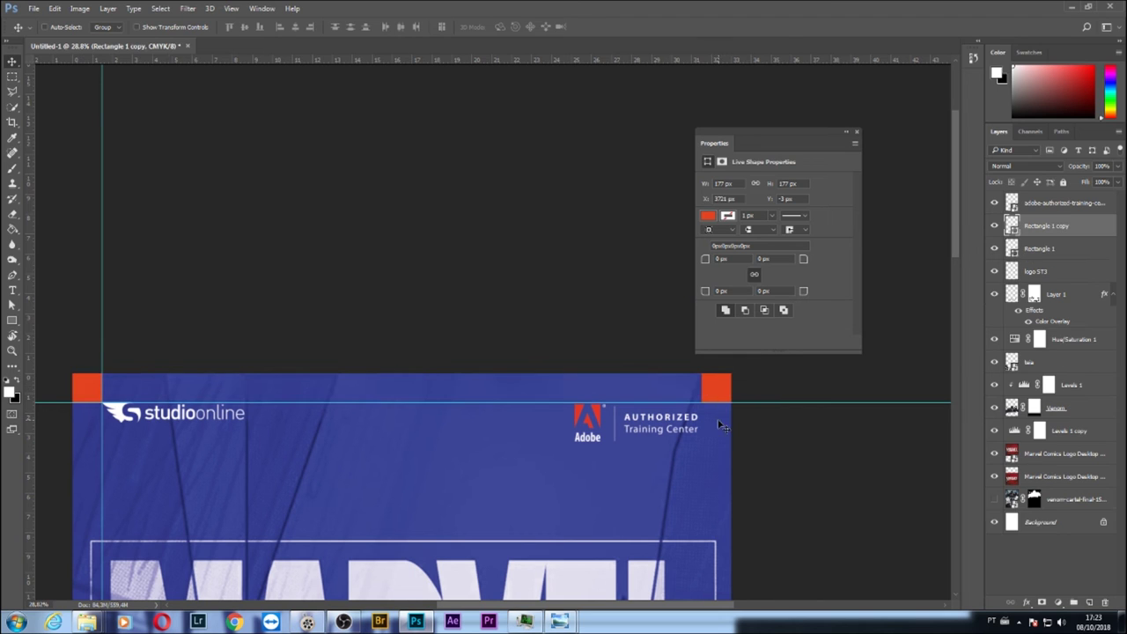
pyautogui.scroll(3, 720, 426)
pyautogui.scroll(2, 696, 439)
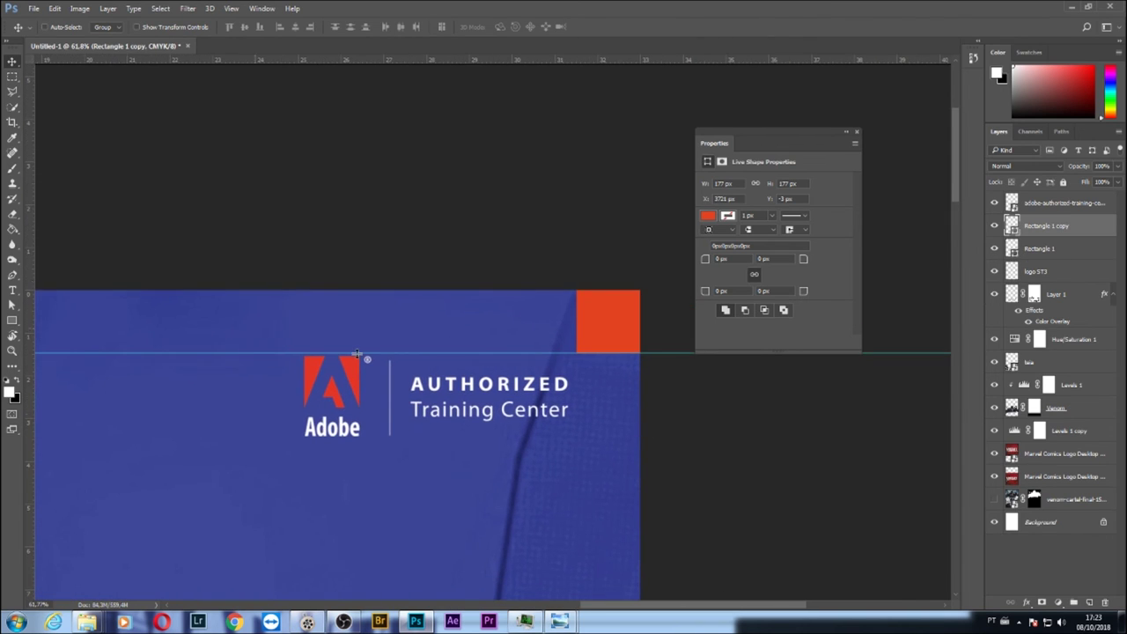
pyautogui.moveTo(30, 305); pyautogui.dragTo(577, 351)
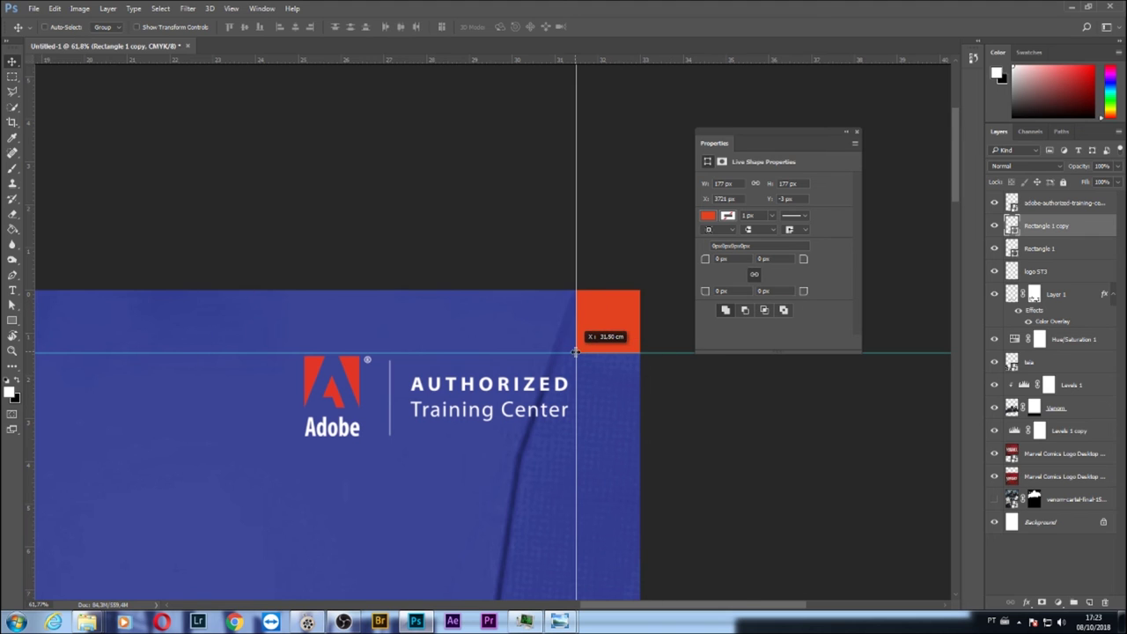
pyautogui.scroll(-2, 431, 398)
pyautogui.scroll(-3, 432, 398)
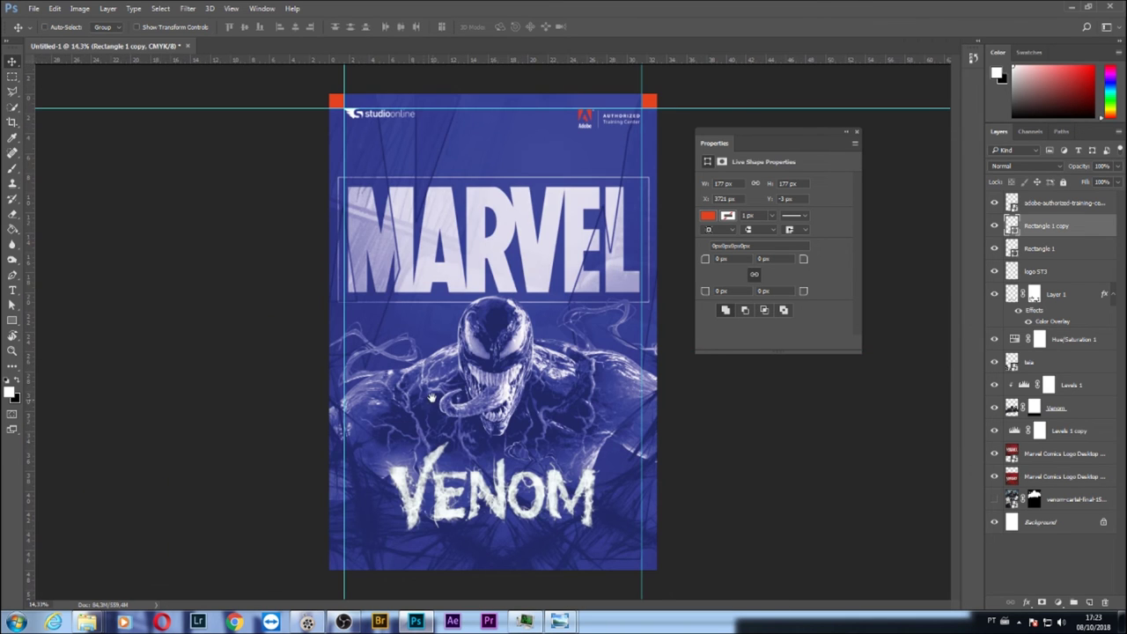
pyautogui.scroll(3, 331, 590)
pyautogui.scroll(3, 317, 555)
pyautogui.scroll(1, 319, 493)
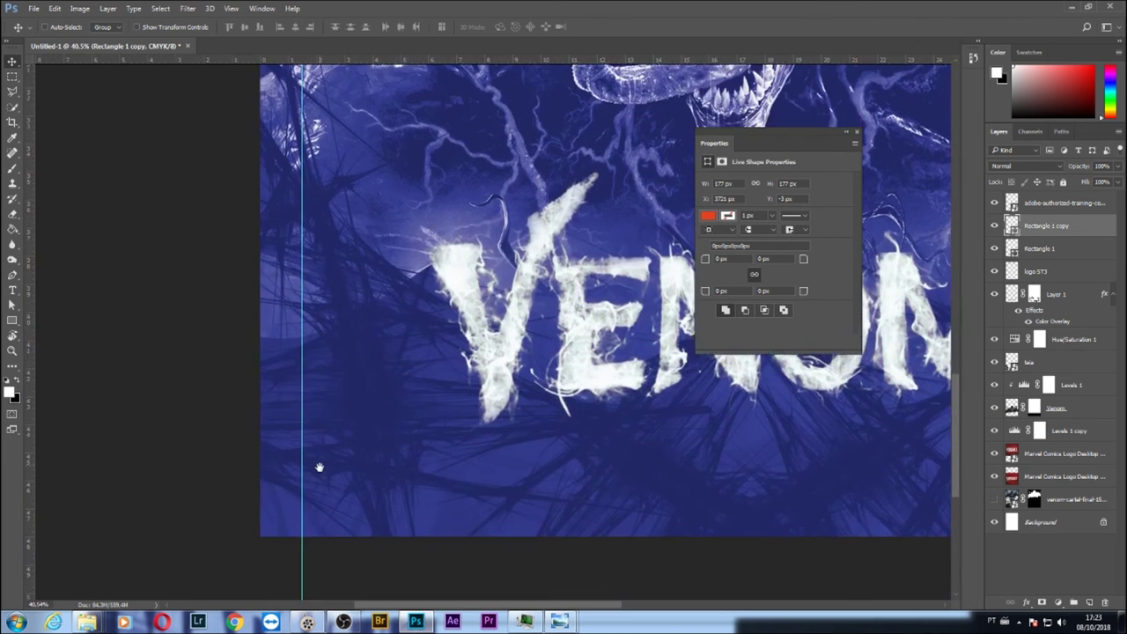
pyautogui.scroll(-1, 276, 310)
pyautogui.scroll(-1, 279, 291)
pyautogui.scroll(-1, 280, 269)
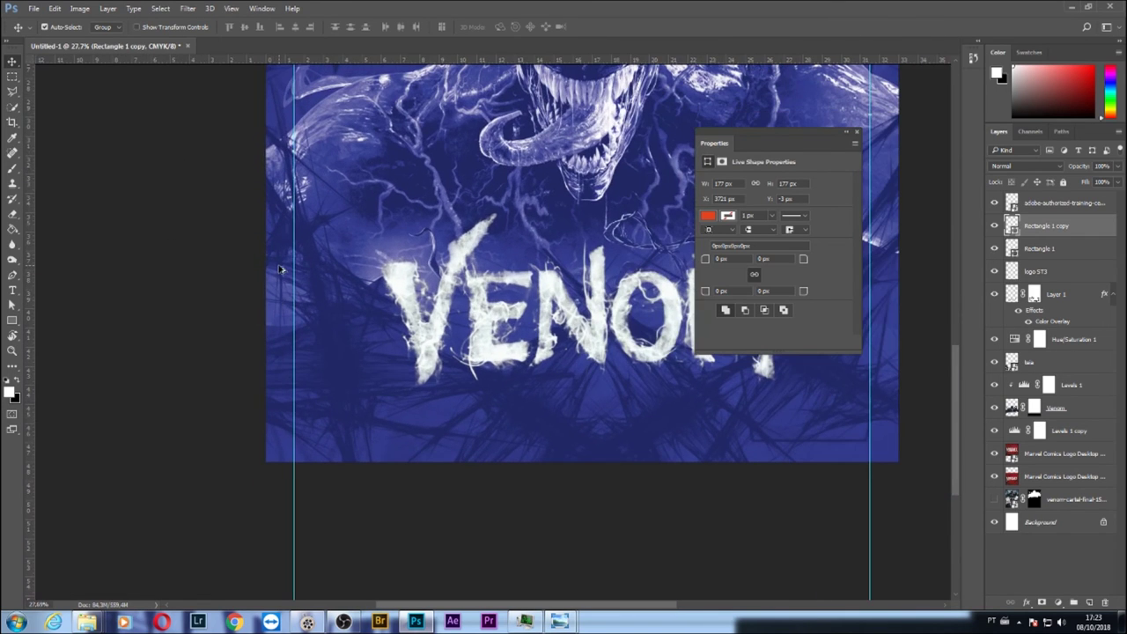
pyautogui.scroll(-2, 280, 269)
pyautogui.scroll(-2, 317, 246)
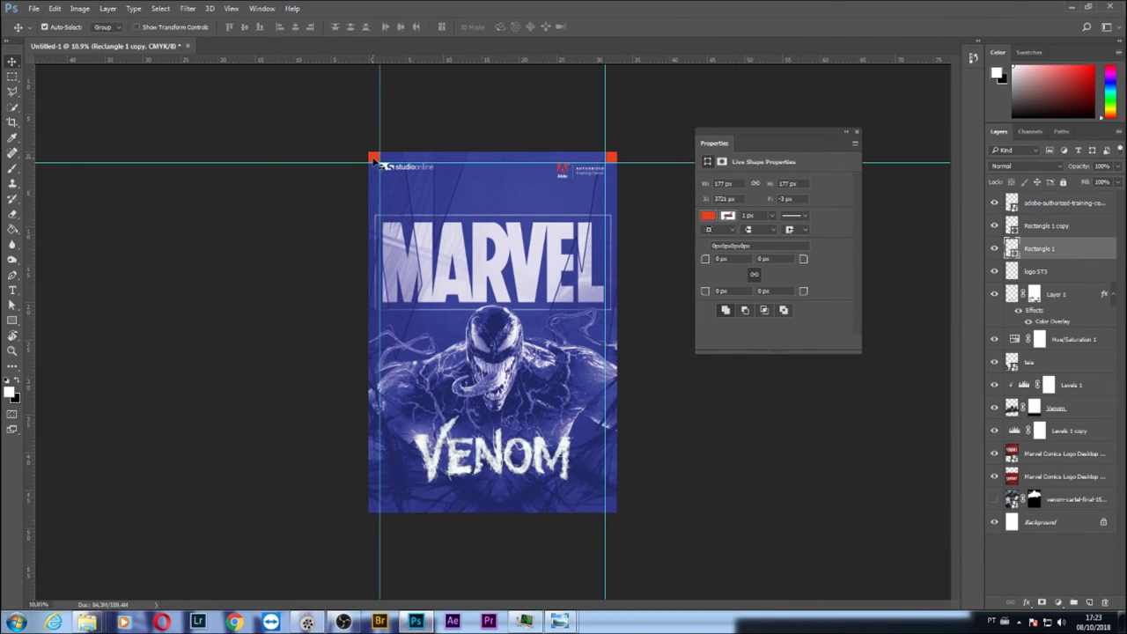
# Copy the red square down to the poster's bottom-left corner
pyautogui.moveTo(373, 159); pyautogui.dragTo(373, 511)
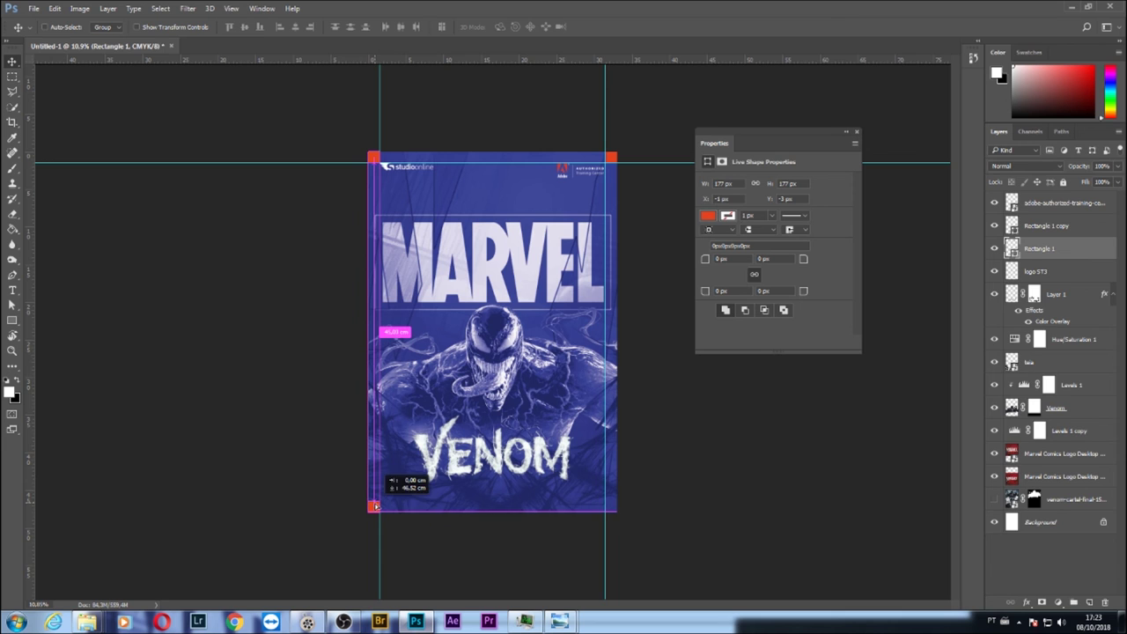
pyautogui.scroll(1, 388, 484)
pyautogui.scroll(2, 392, 458)
pyautogui.scroll(1, 399, 414)
pyautogui.scroll(-3, 399, 403)
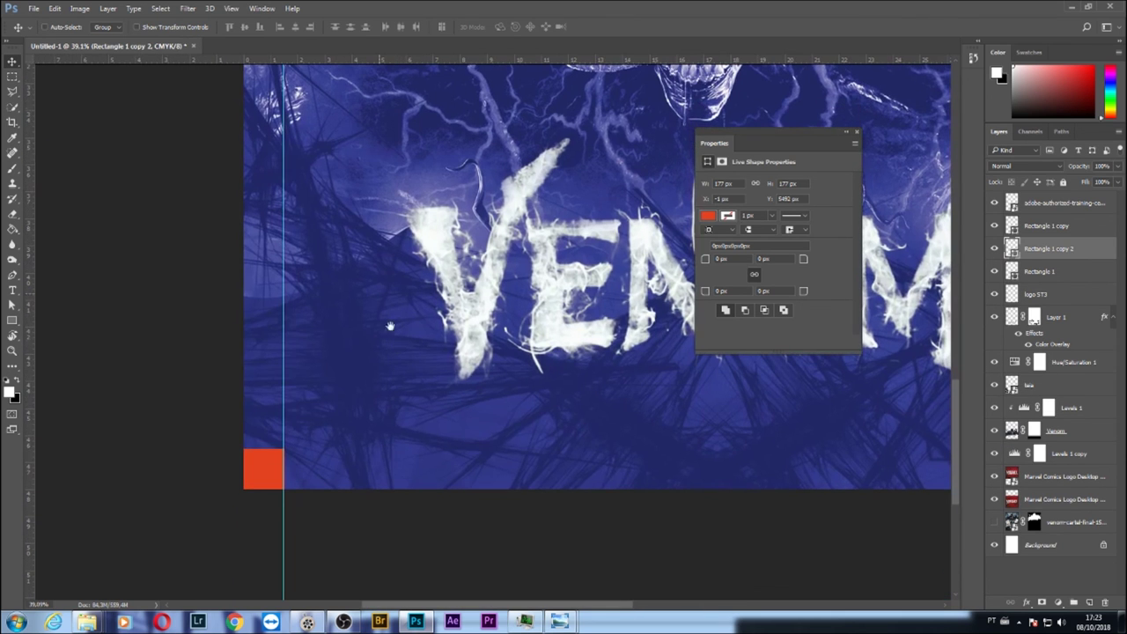
# Add a horizontal guide above the bottom square, then delete the red square layers
pyautogui.moveTo(269, 58); pyautogui.dragTo(276, 450)
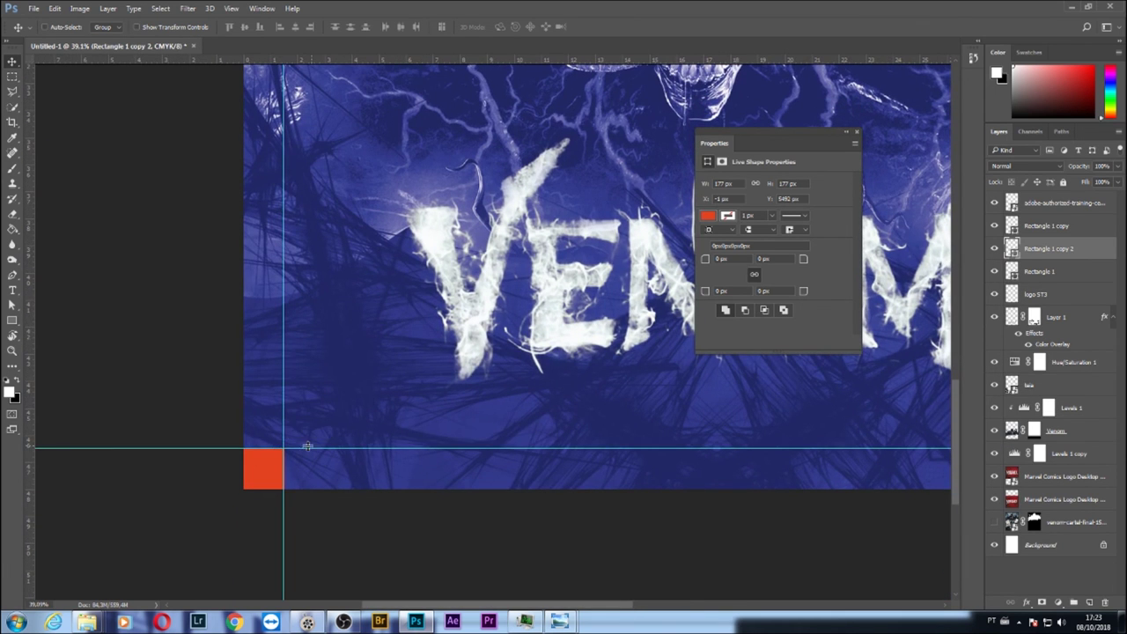
pyautogui.scroll(-2, 290, 440)
pyautogui.scroll(-2, 326, 431)
pyautogui.scroll(1, 313, 419)
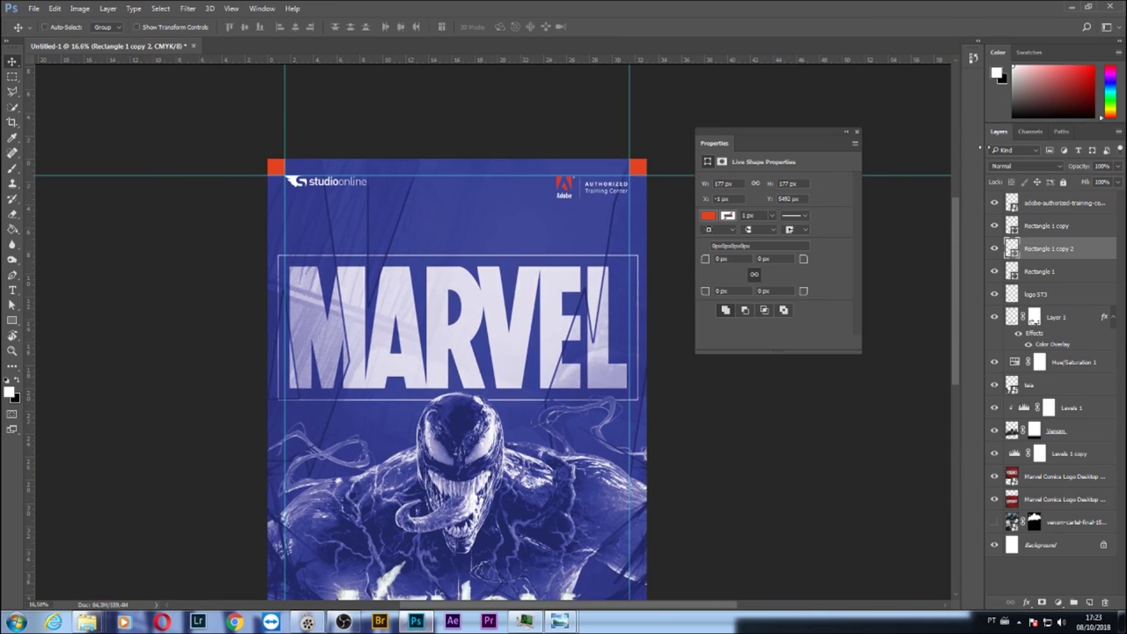
pyautogui.click(1037, 226)
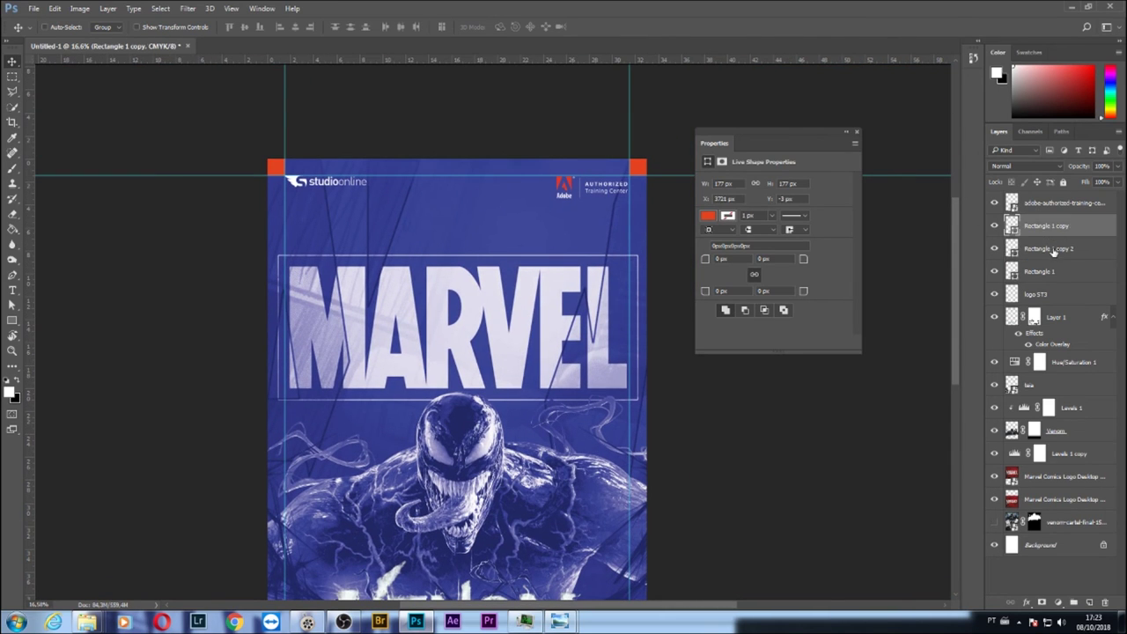
pyautogui.press('Delete')
pyautogui.press('Delete')
pyautogui.press('Delete')
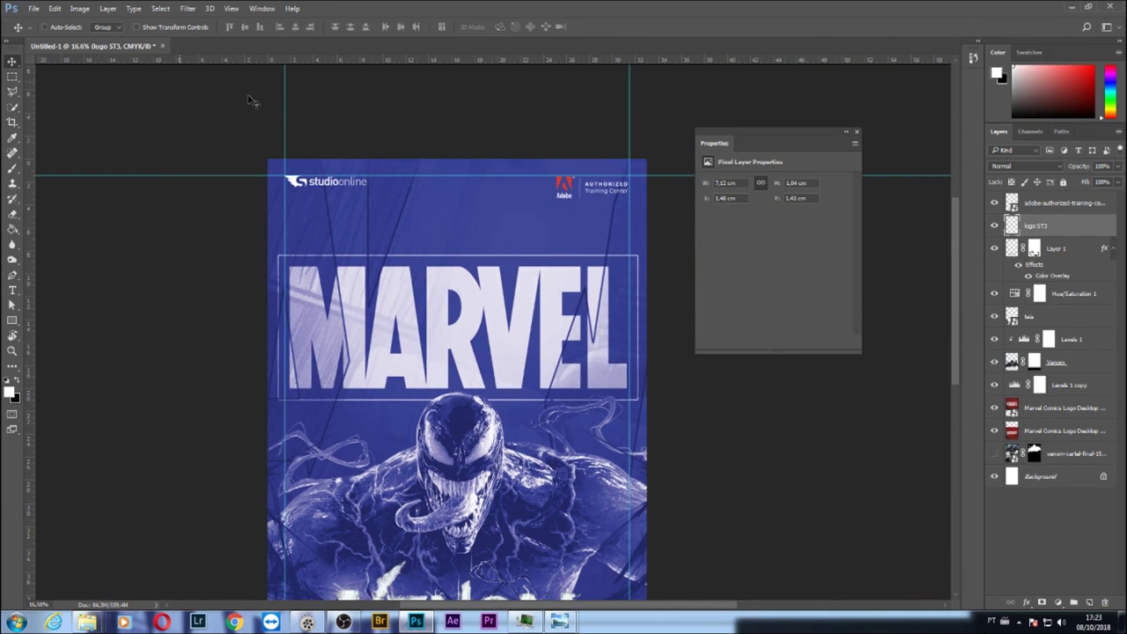
# Scale the Marvel Comics Logo image slightly smaller with Free Transform
pyautogui.scroll(-2, 429, 312)
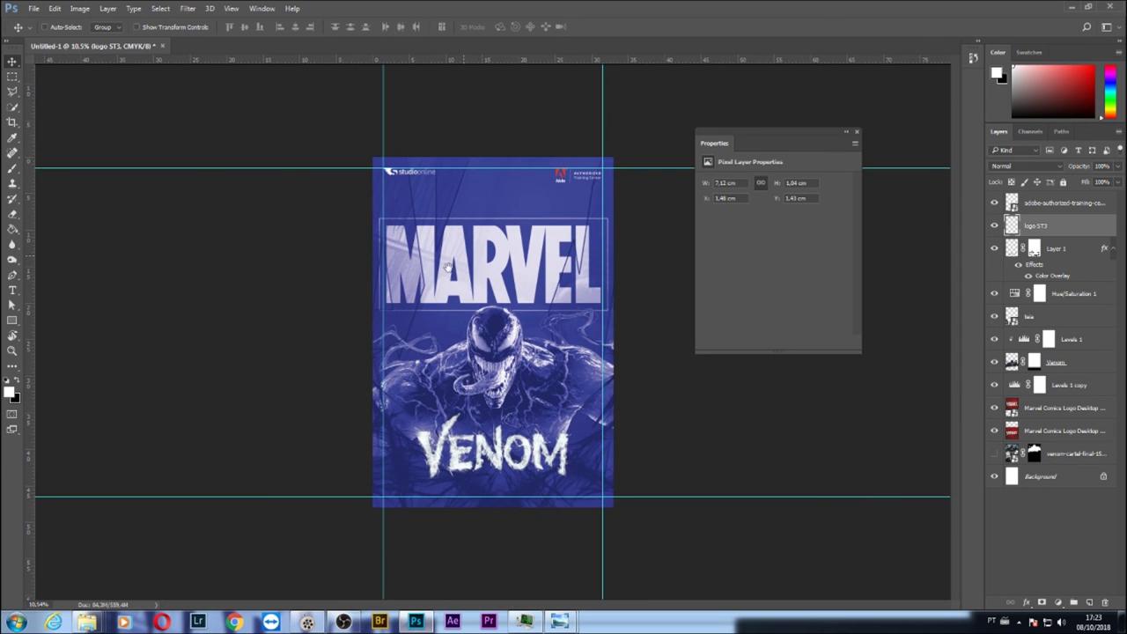
pyautogui.scroll(1, 480, 250)
pyautogui.scroll(1, 490, 250)
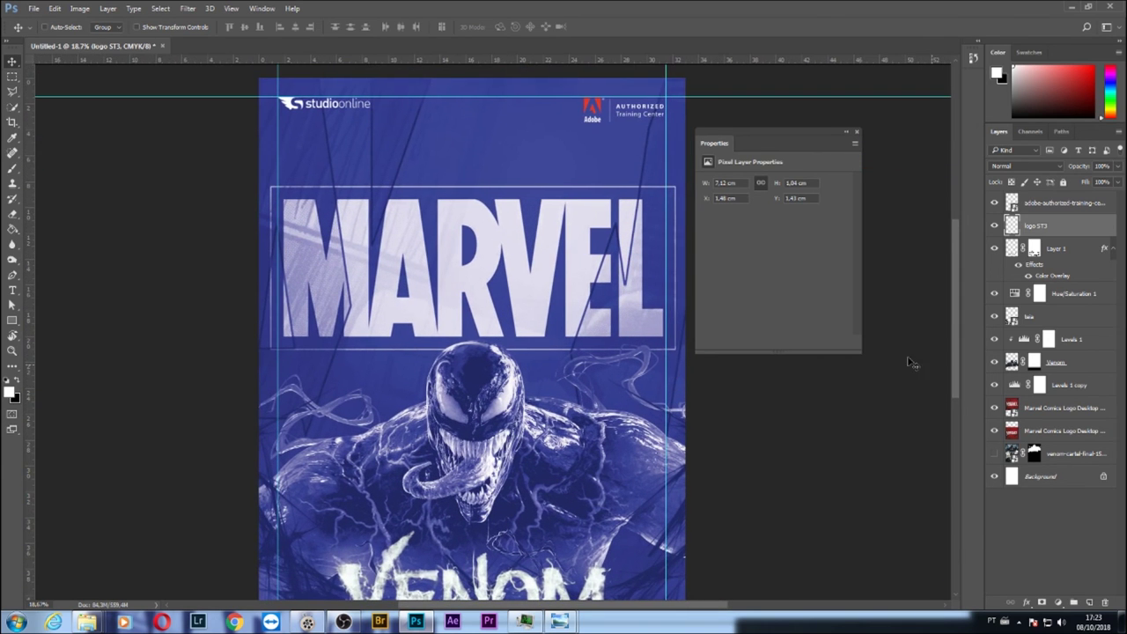
pyautogui.click(1050, 407)
pyautogui.hotkey('ctrl', 't')
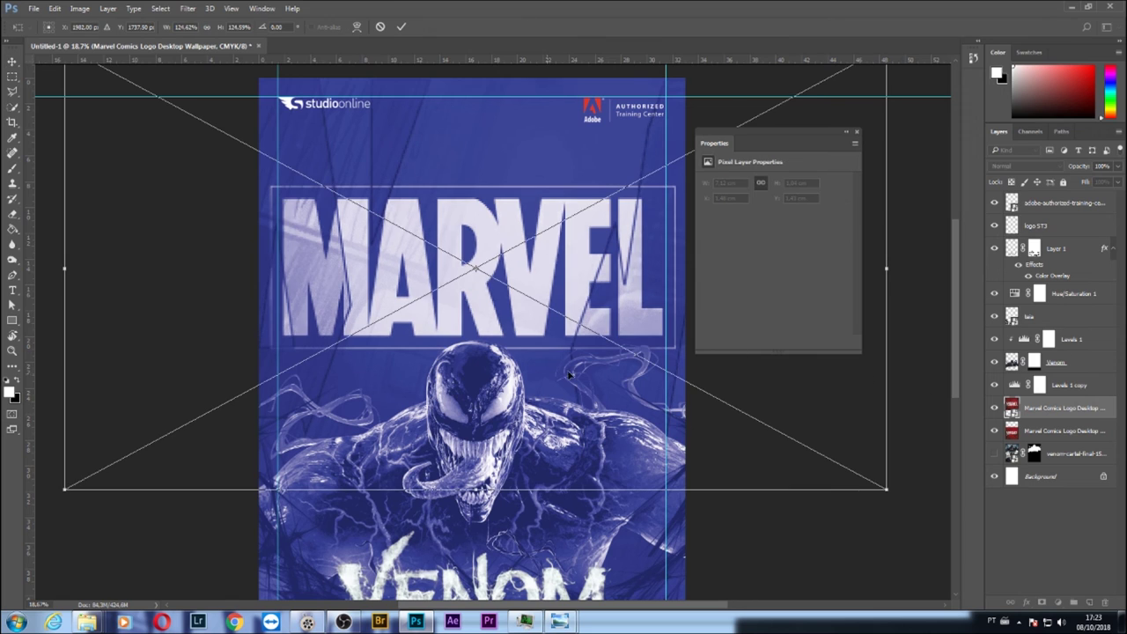
pyautogui.scroll(-1, 537, 210)
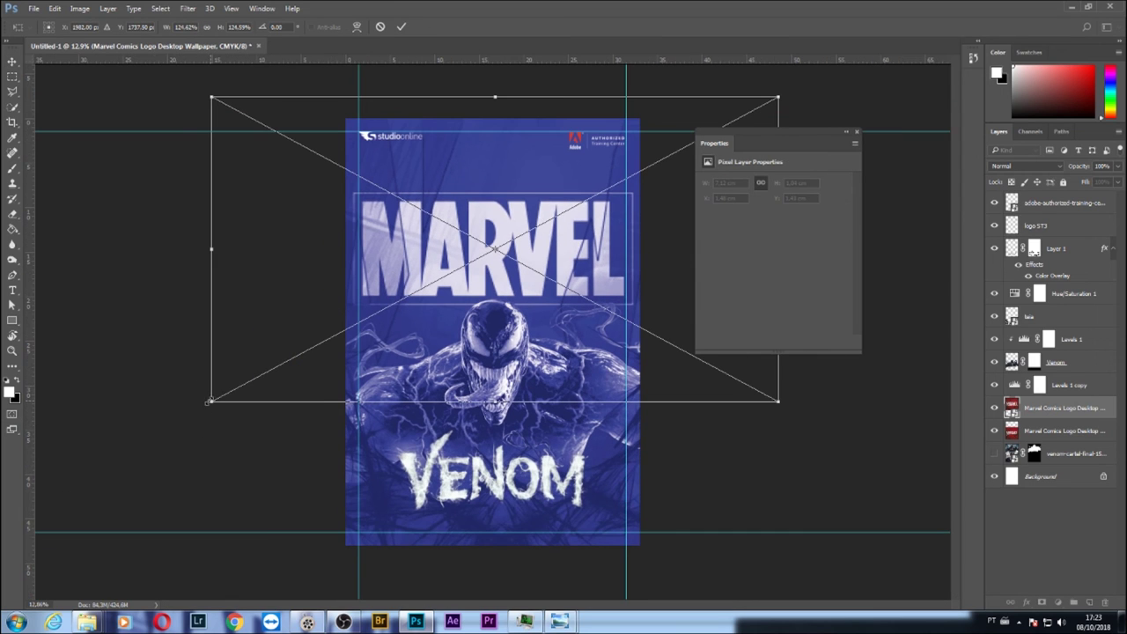
pyautogui.moveTo(210, 402); pyautogui.dragTo(227, 398)
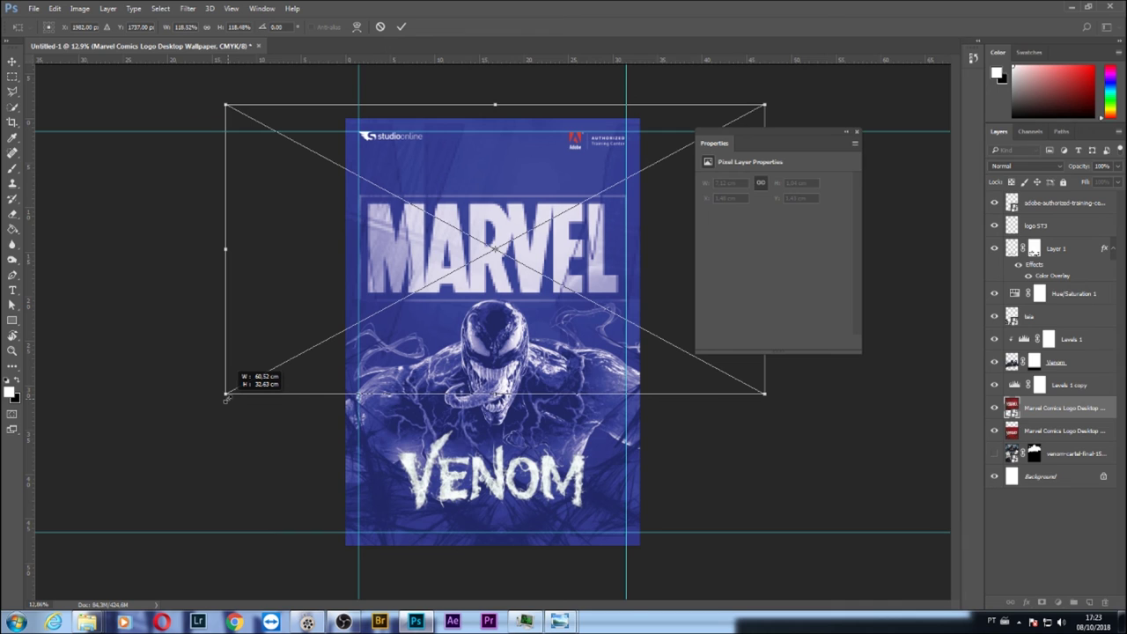
pyautogui.press('Return')
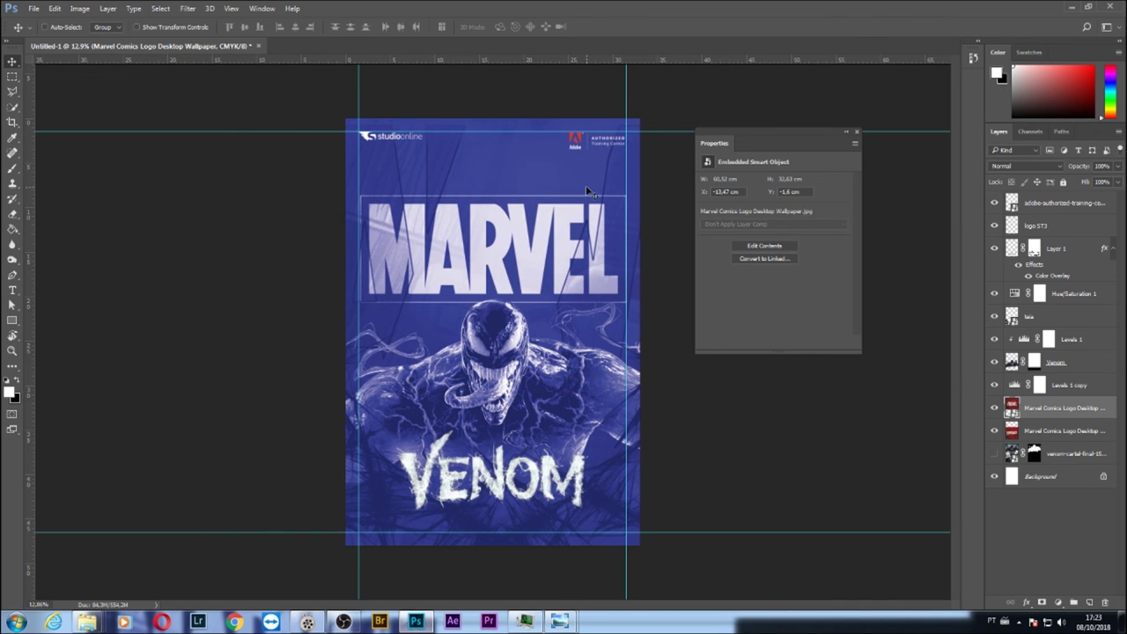
# Narrow the Adobe Authorized Training Center logo against the top margin guide
pyautogui.scroll(1, 581, 304)
pyautogui.scroll(1, 589, 303)
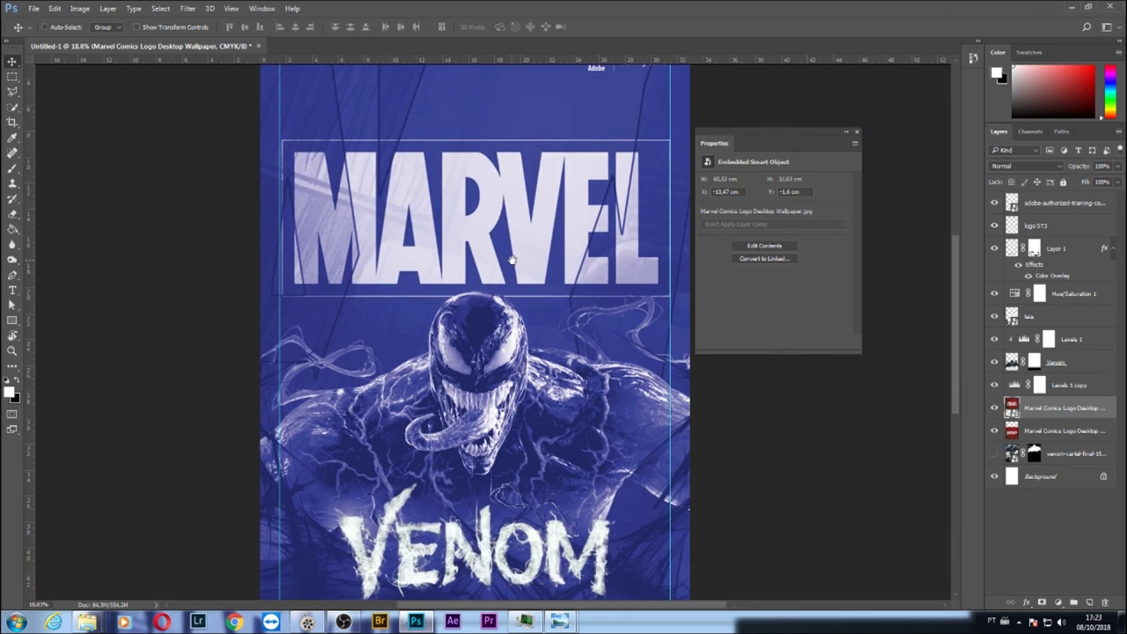
pyautogui.scroll(2, 420, 347)
pyautogui.moveTo(420, 346); pyautogui.dragTo(425, 340)
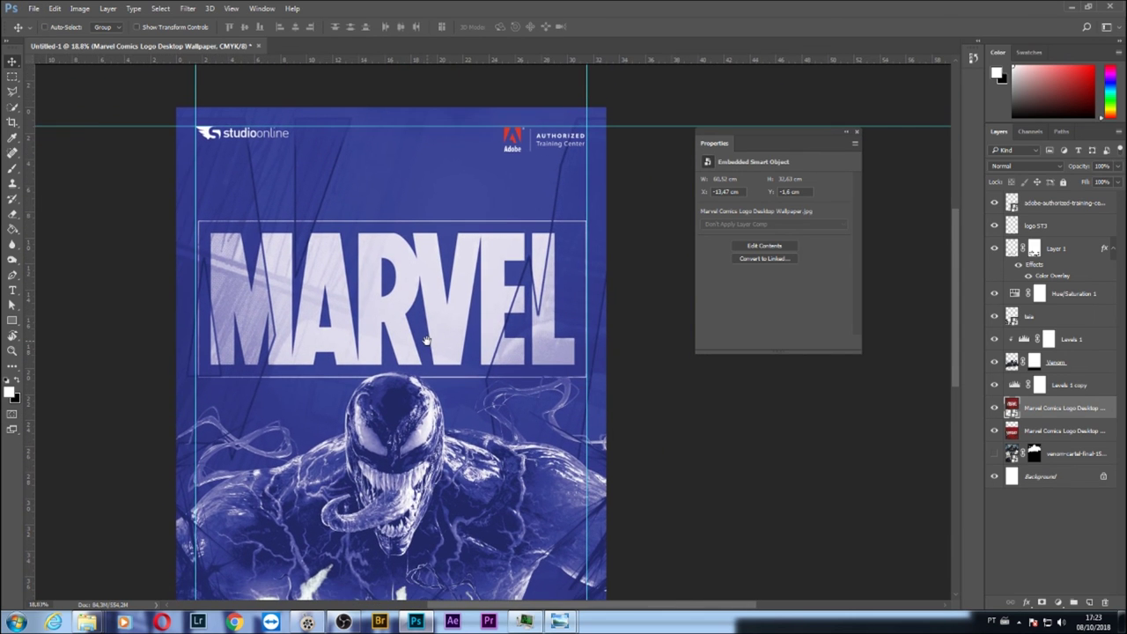
pyautogui.scroll(2, 582, 156)
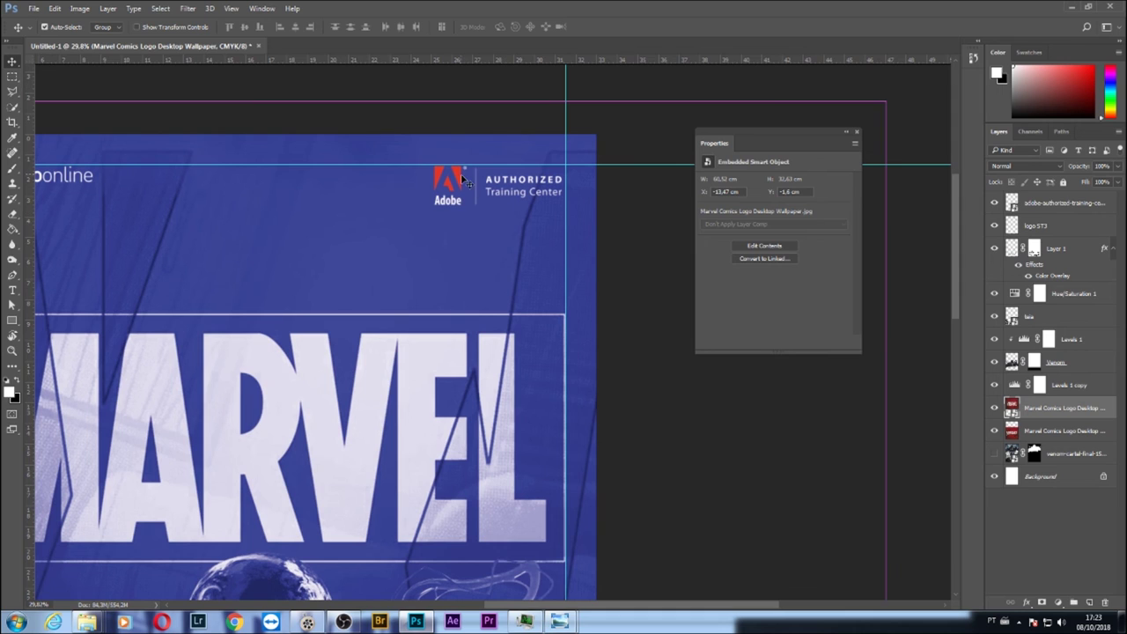
pyautogui.keyDown('ctrl'); pyautogui.click(459, 176); pyautogui.keyUp('ctrl')
pyautogui.moveTo(460, 176); pyautogui.dragTo(476, 180)
pyautogui.scroll(-3, 543, 243)
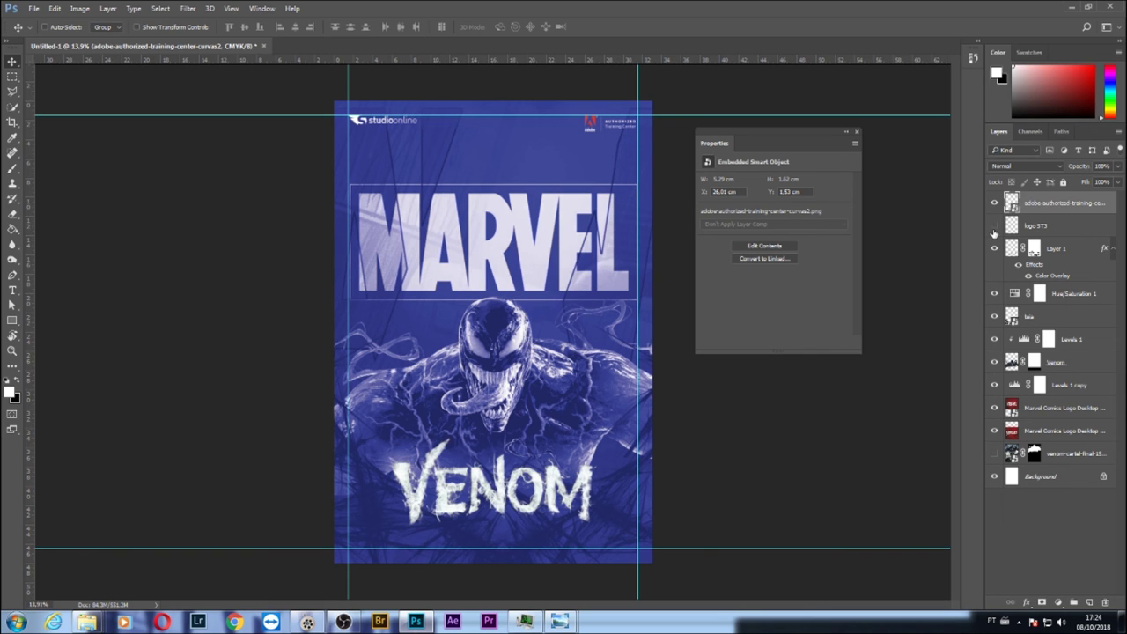
# Re-enable the layer mask on the VENOM text layer (Layer 1)
pyautogui.click(996, 339)
pyautogui.click(996, 338)
pyautogui.click(1034, 249)
pyautogui.rightClick(1035, 249)
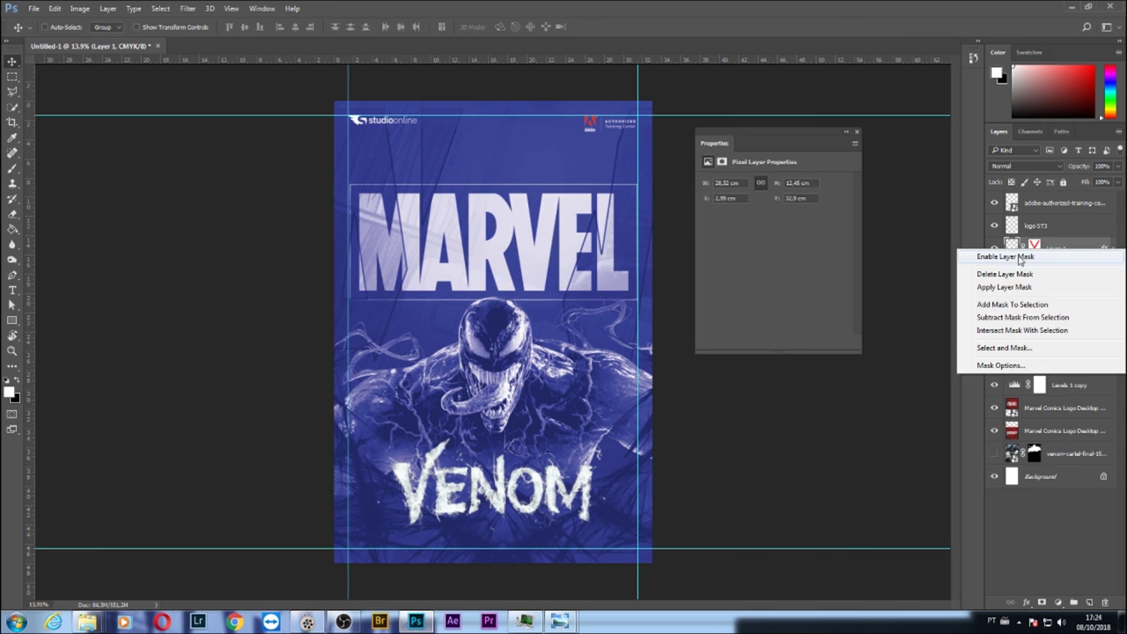
pyautogui.click(1011, 255)
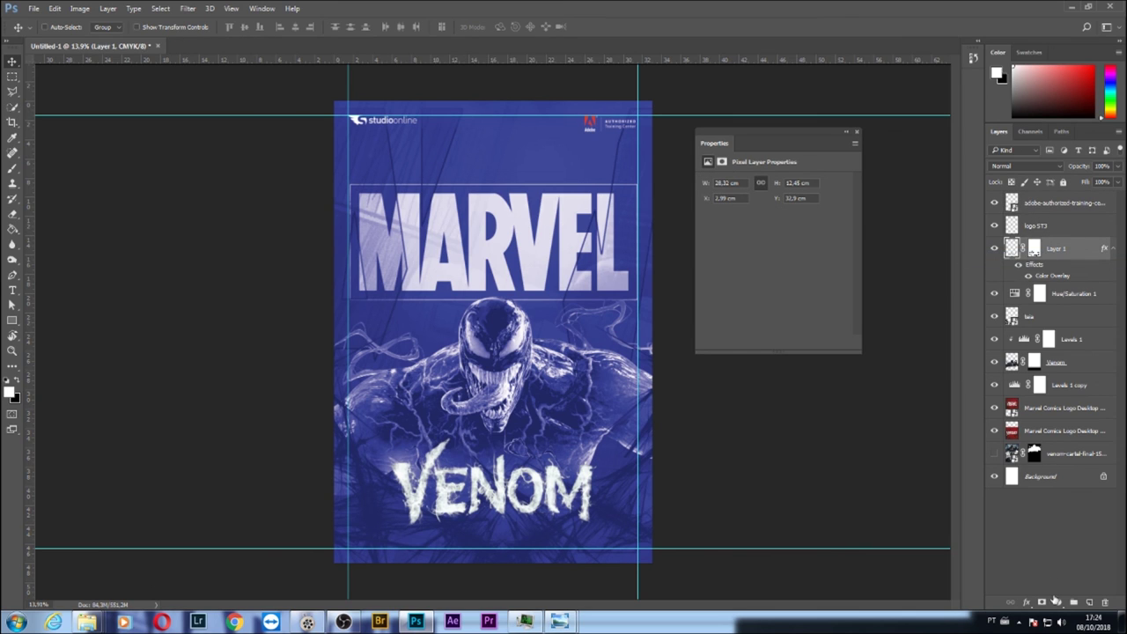
# Add a Levels adjustment clipped to VENOM, brightening midtones and setting white input to 181
pyautogui.click(1055, 601)
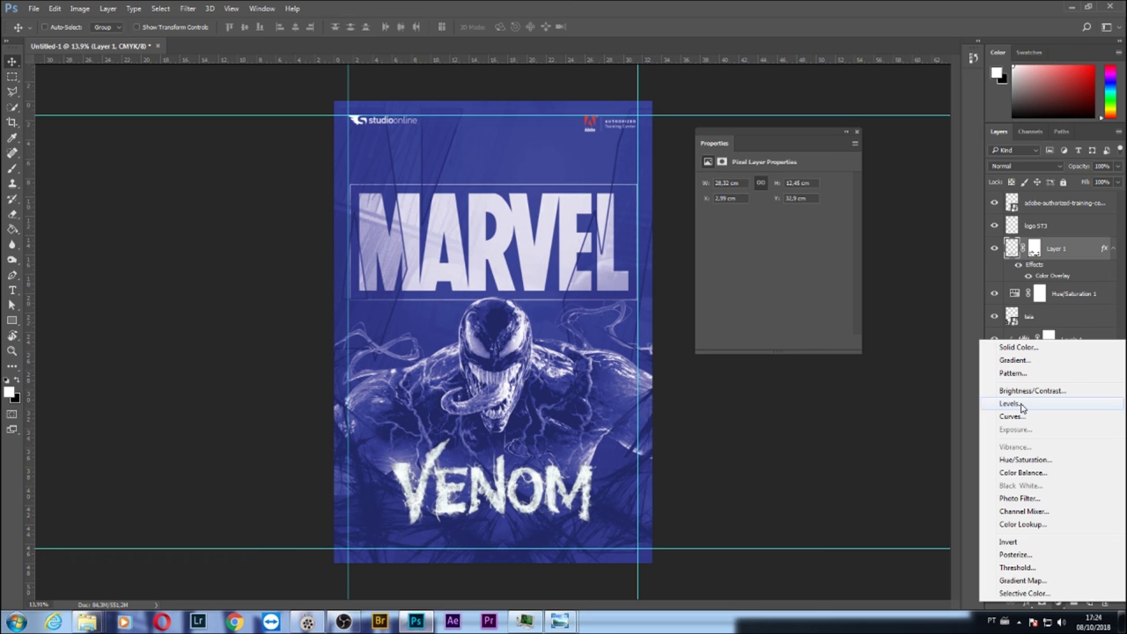
pyautogui.click(1011, 403)
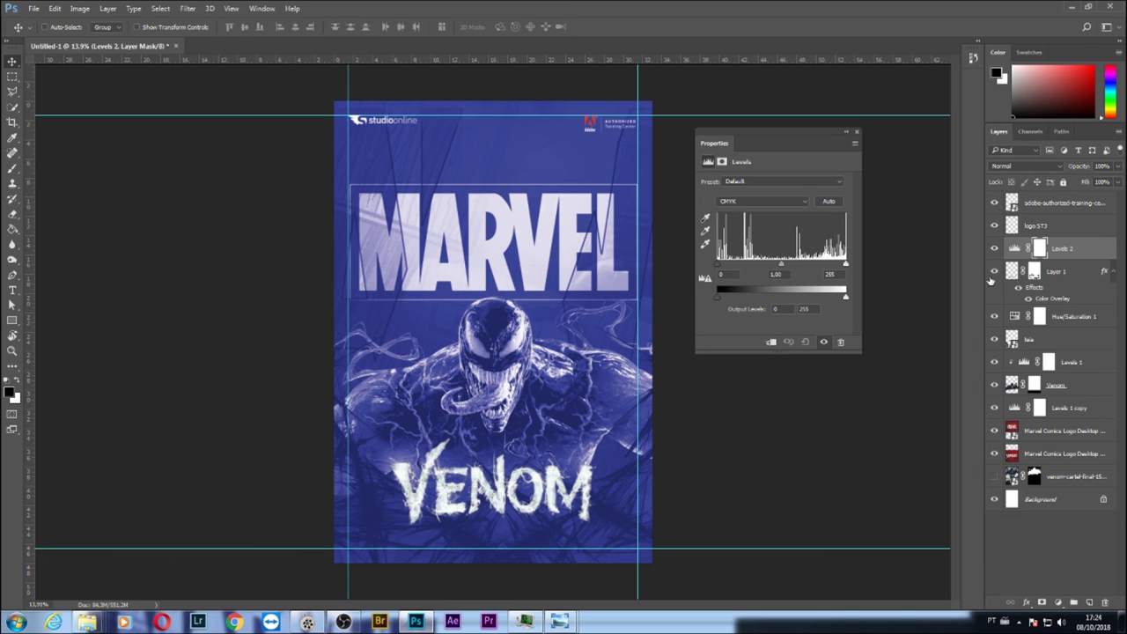
pyautogui.keyDown('alt'); pyautogui.click(1050, 260); pyautogui.keyUp('alt')
pyautogui.moveTo(781, 263); pyautogui.dragTo(742, 265)
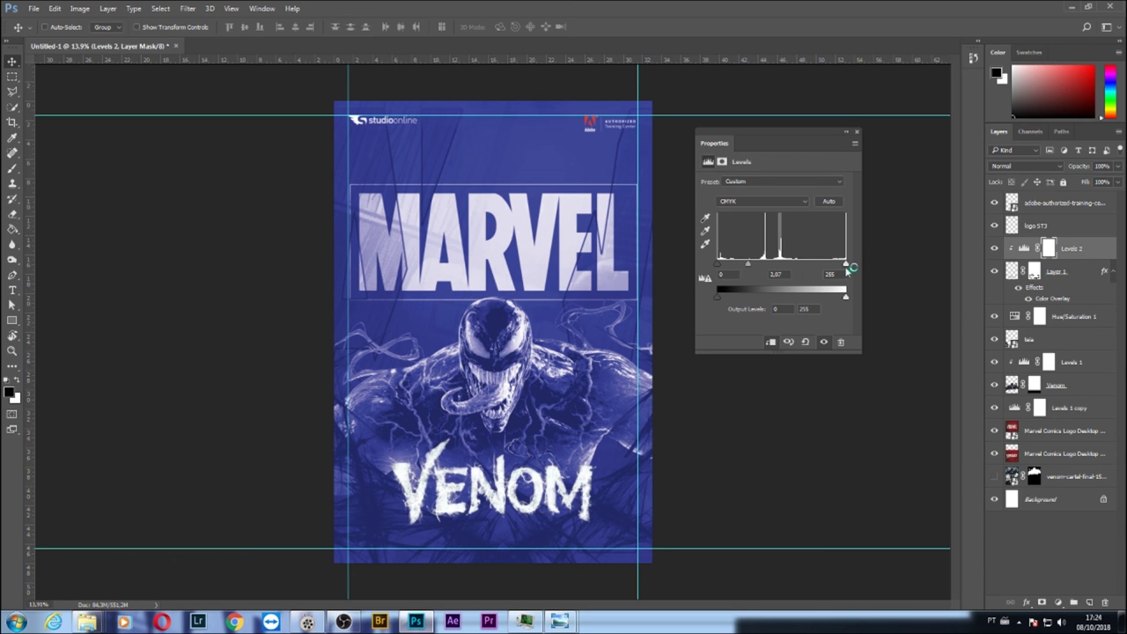
pyautogui.moveTo(846, 263); pyautogui.dragTo(809, 265)
pyautogui.moveTo(740, 264); pyautogui.dragTo(763, 264)
pyautogui.moveTo(817, 139); pyautogui.dragTo(838, 102)
# Nudge the VENOM text and the Venom figure slightly lower
pyautogui.click(1013, 273)
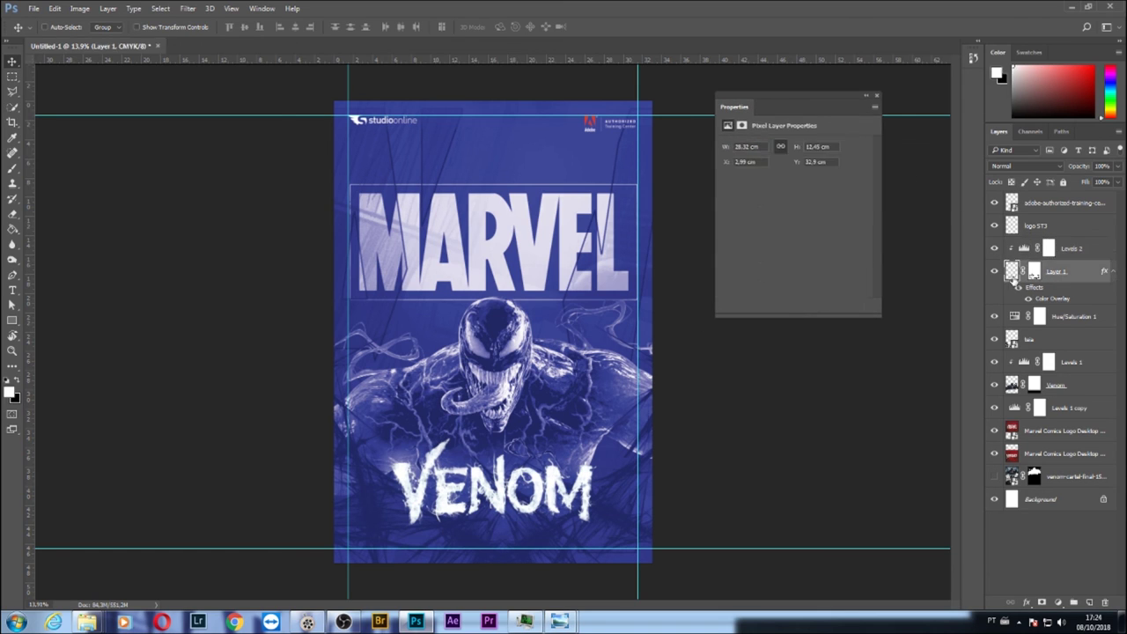
pyautogui.press('Down')
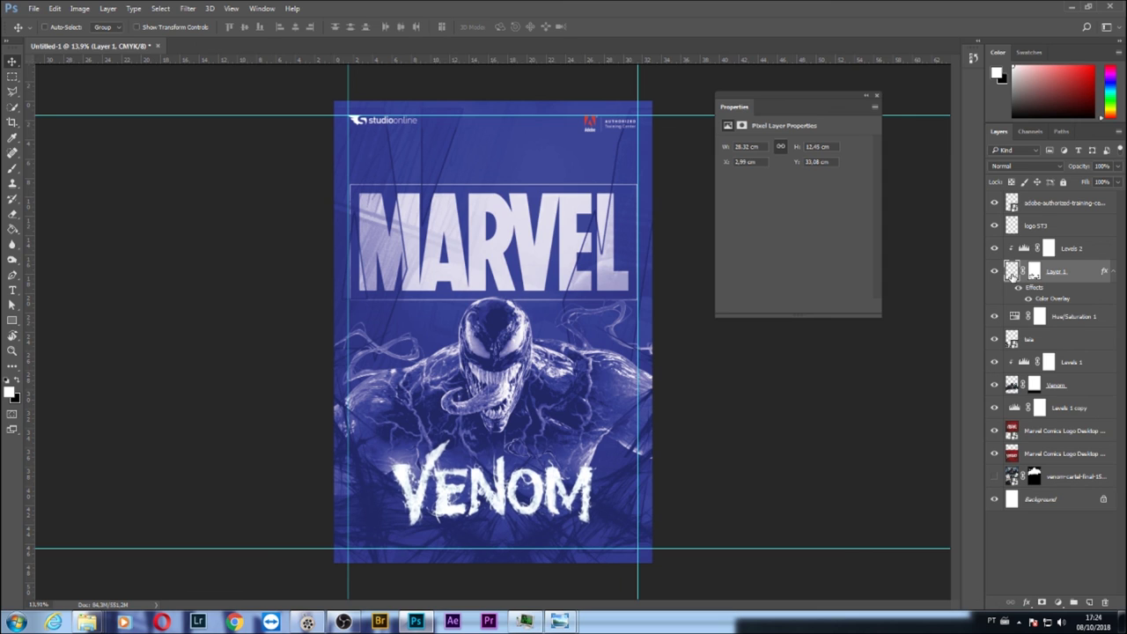
pyautogui.press('Down')
pyautogui.press('Down')
pyautogui.press('Down')
pyautogui.press('Down')
pyautogui.press('Down')
pyautogui.press('Down')
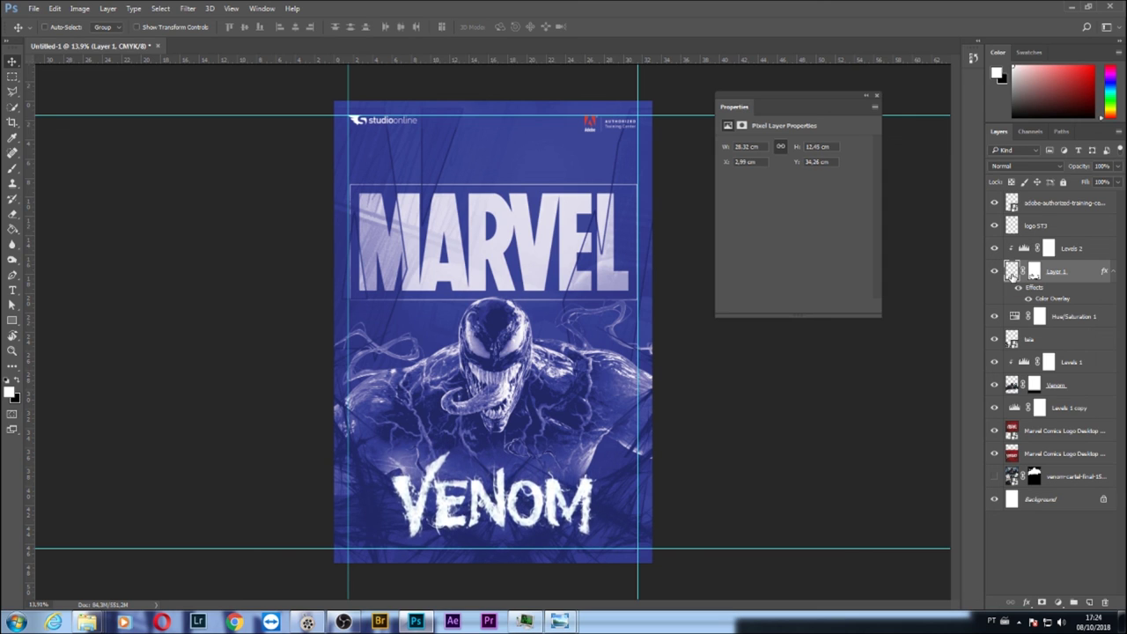
pyautogui.press('Up')
pyautogui.press('Up')
pyautogui.press('Up')
pyautogui.press('Up')
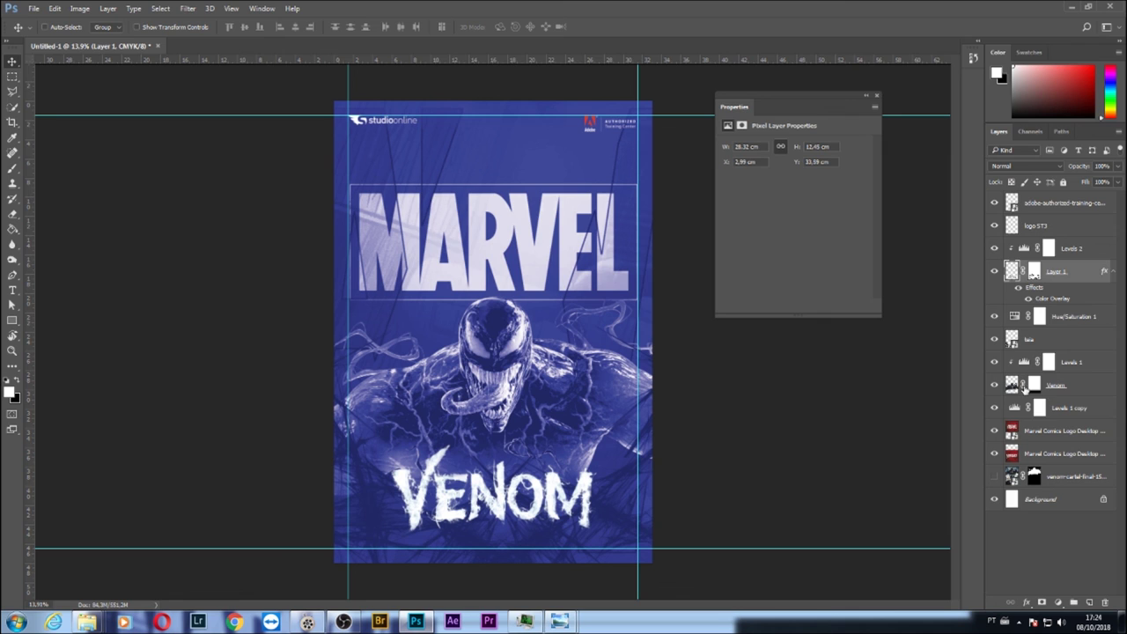
pyautogui.click(1015, 387)
pyautogui.press('Down')
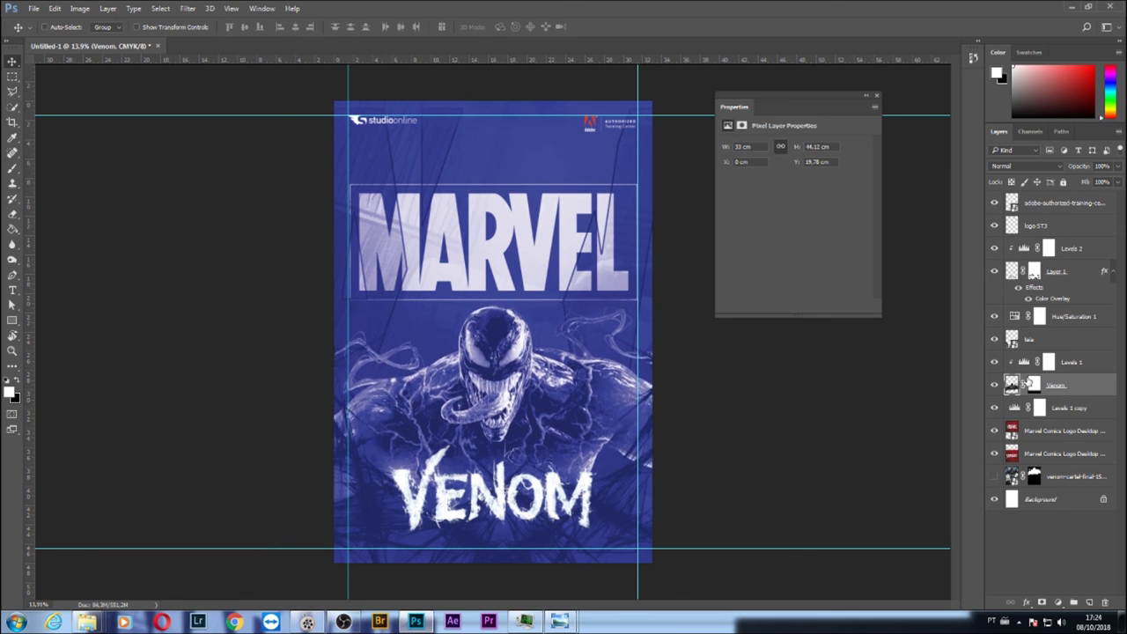
# Inspect the Levels 1 copy adjustment, briefly testing its black point
pyautogui.click(1032, 435)
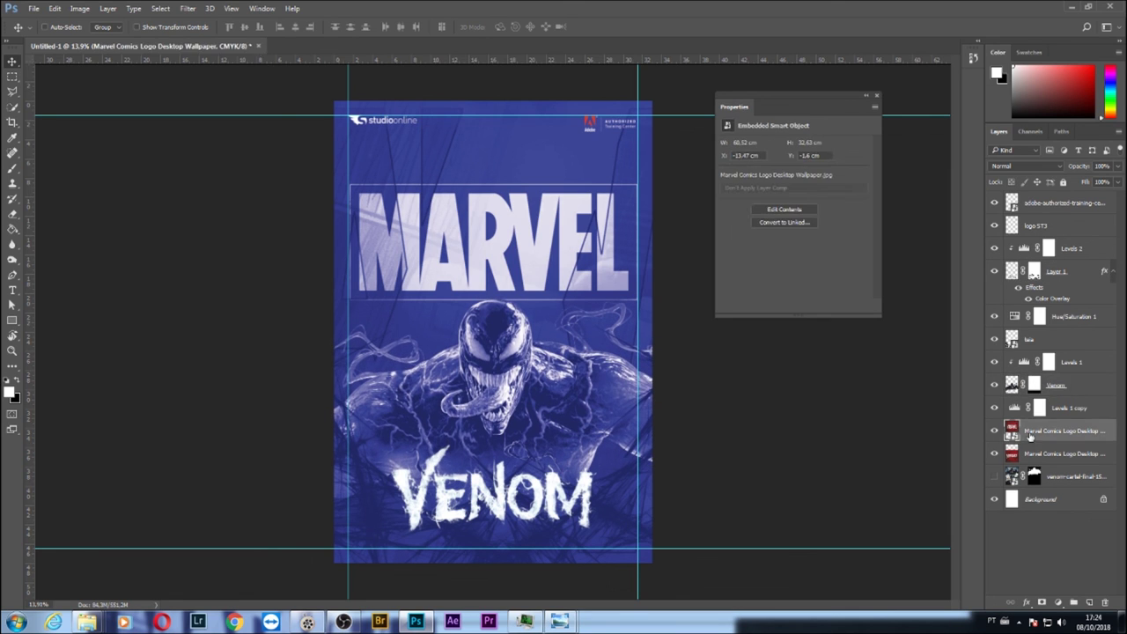
pyautogui.click(1020, 411)
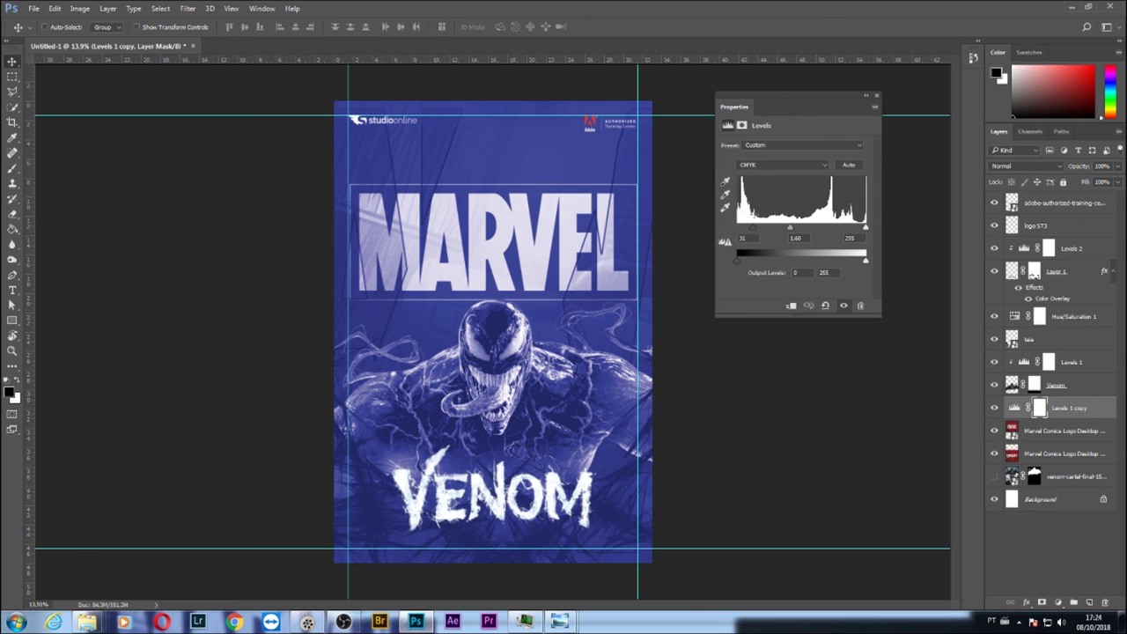
pyautogui.moveTo(753, 229)
pyautogui.mouseDown()
pyautogui.moveTo(792, 233)
pyautogui.moveTo(772, 231)
pyautogui.mouseUp()
pyautogui.click(867, 352)
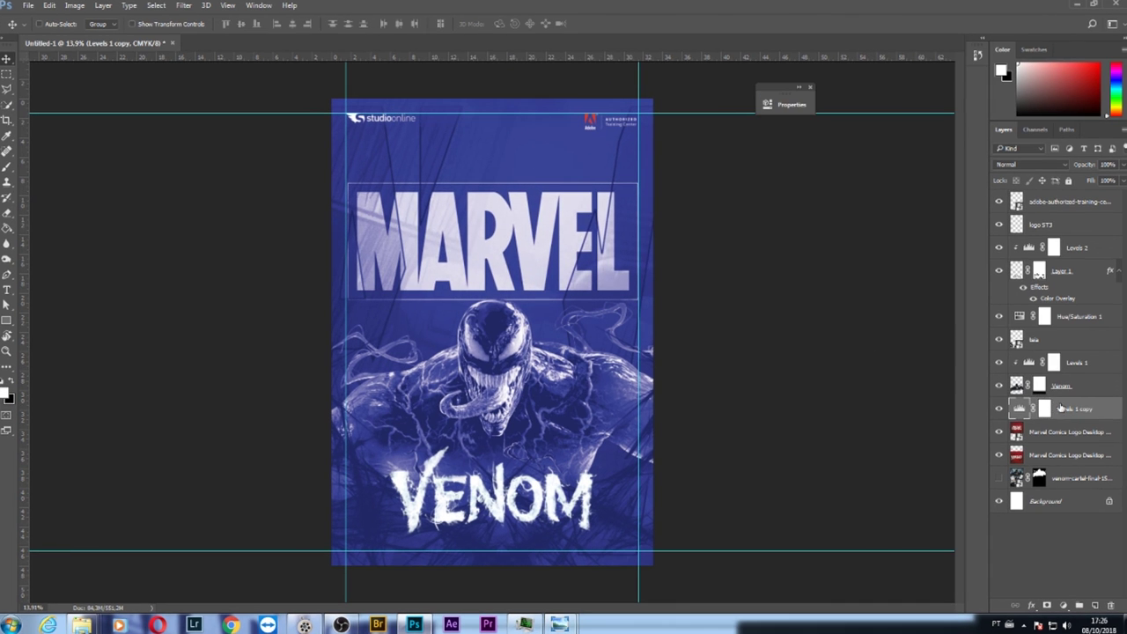
# Retune Levels 1 inputs to black 79, midtone 2.67, white 199
pyautogui.click(1028, 362)
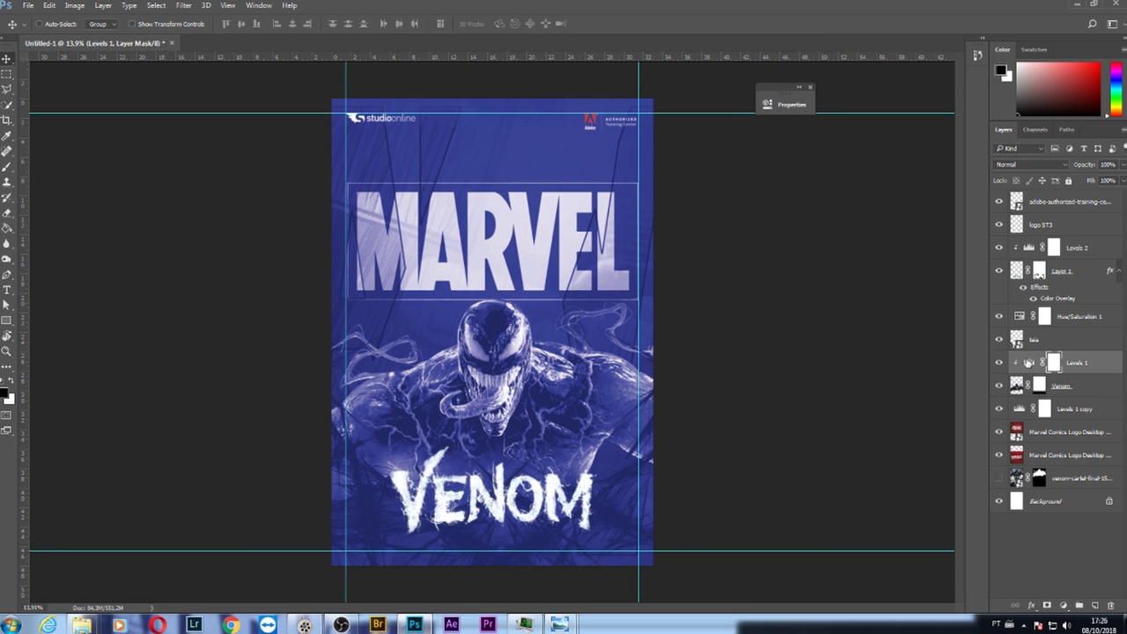
pyautogui.doubleClick(1028, 363)
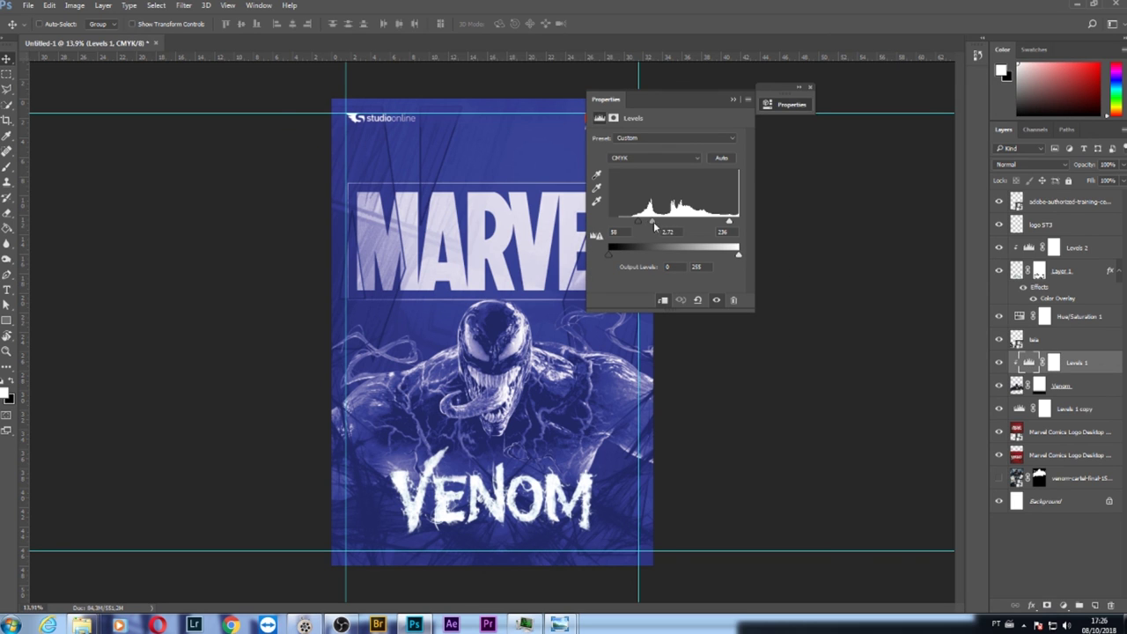
pyautogui.moveTo(655, 227)
pyautogui.mouseDown()
pyautogui.moveTo(634, 223)
pyautogui.moveTo(646, 226)
pyautogui.mouseUp()
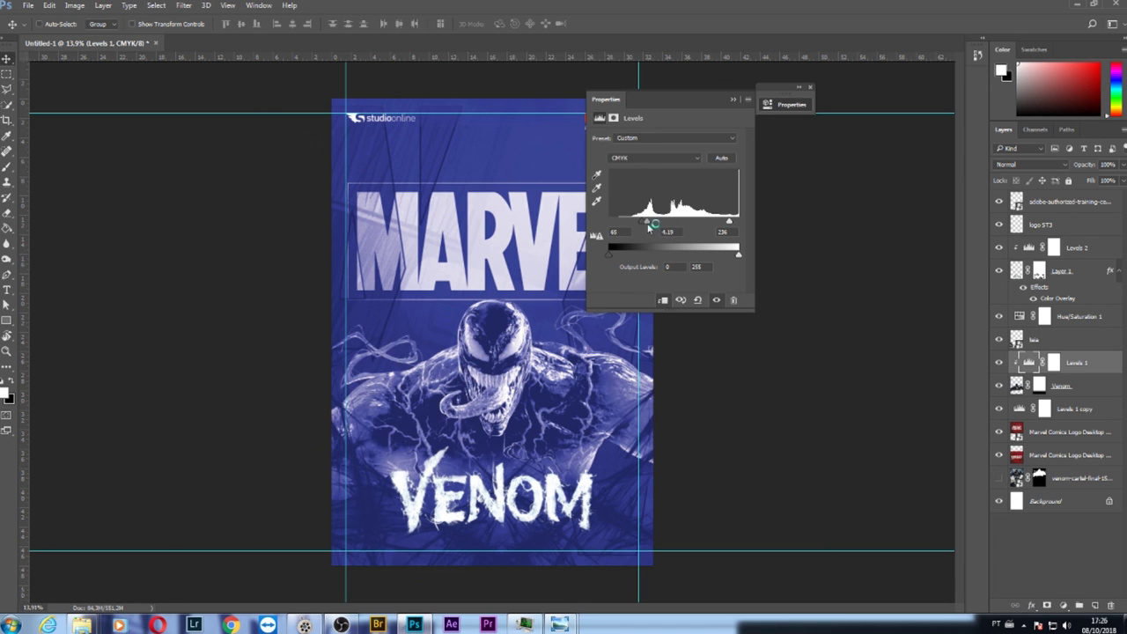
pyautogui.moveTo(729, 221); pyautogui.dragTo(732, 222)
pyautogui.moveTo(644, 223); pyautogui.dragTo(649, 223)
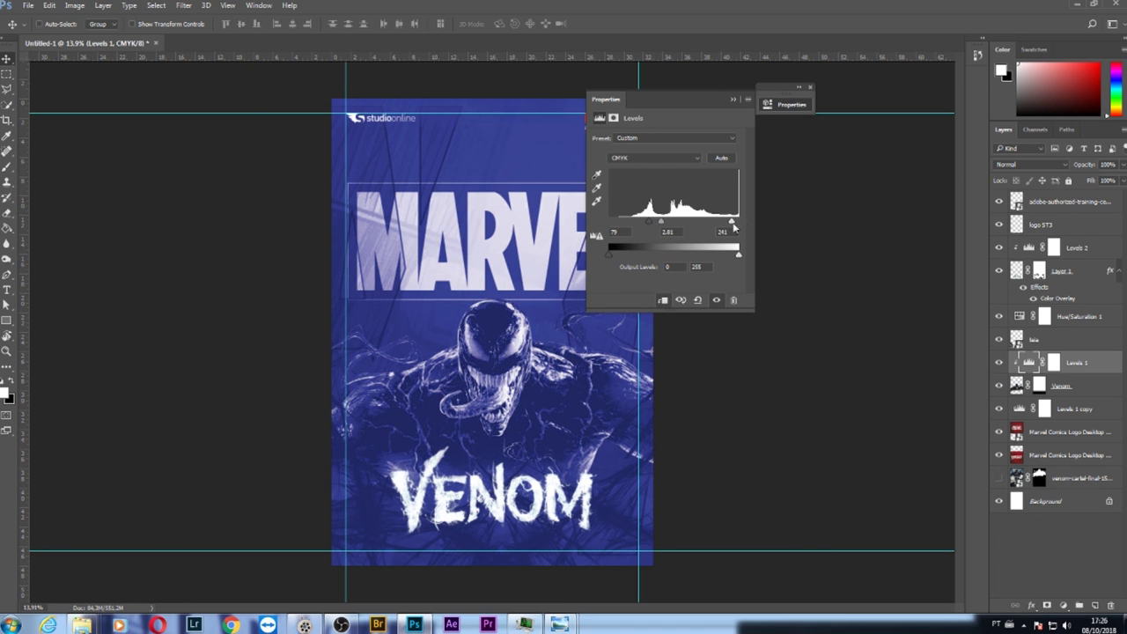
pyautogui.moveTo(732, 221); pyautogui.dragTo(662, 227)
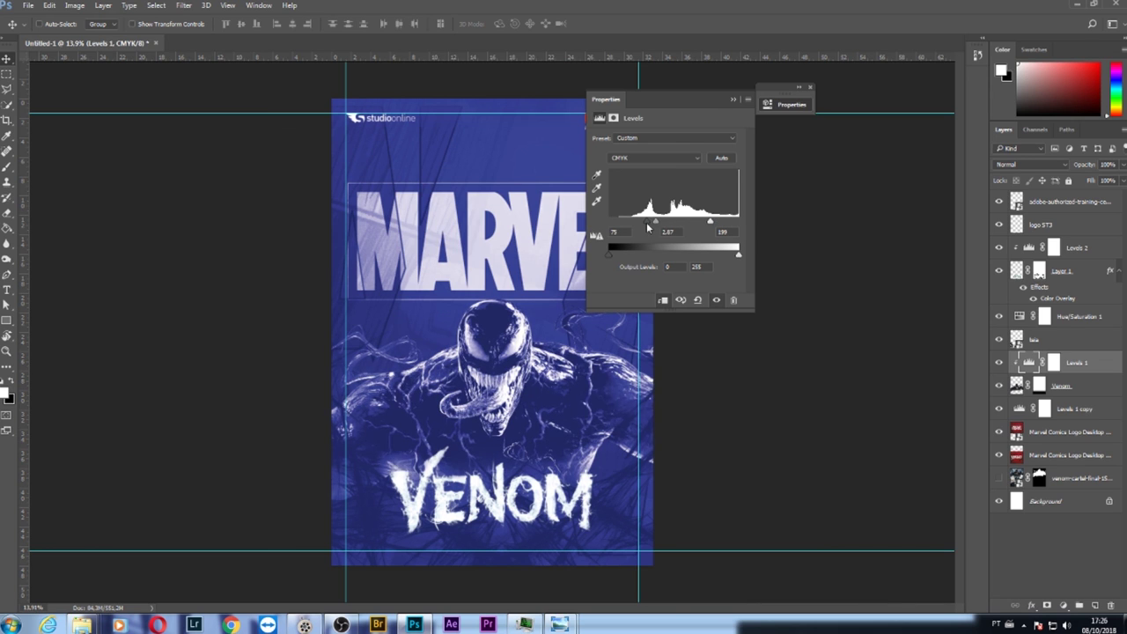
pyautogui.moveTo(616, 99); pyautogui.dragTo(760, 113)
pyautogui.click(886, 123)
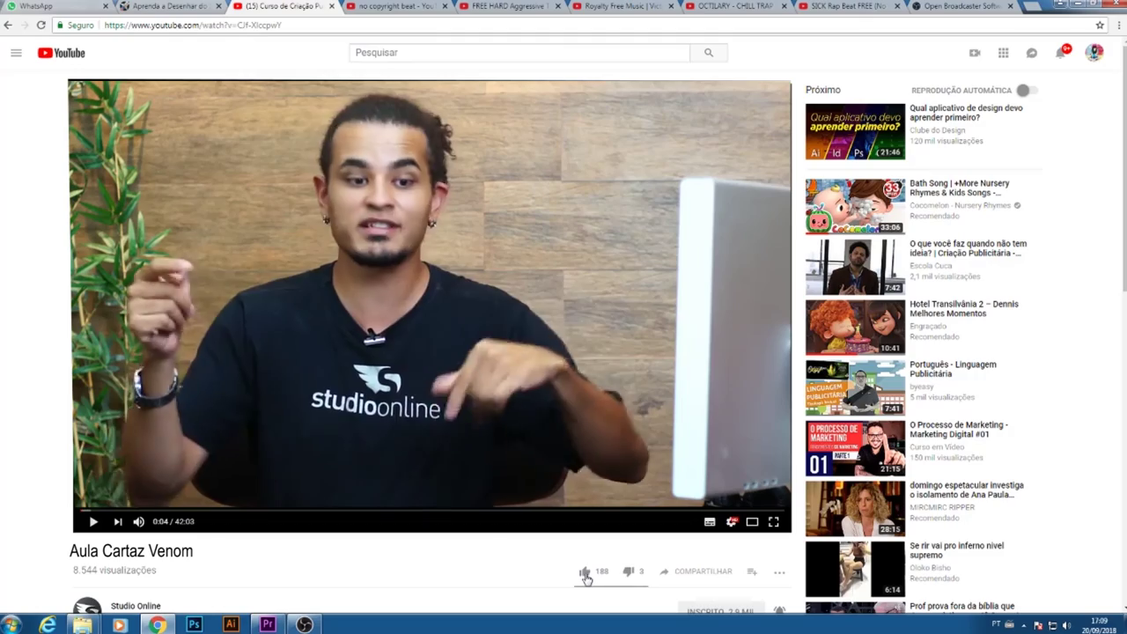
# Like the 'Aula Cartaz Venom' video and pause it at 0:05
pyautogui.click(585, 574)
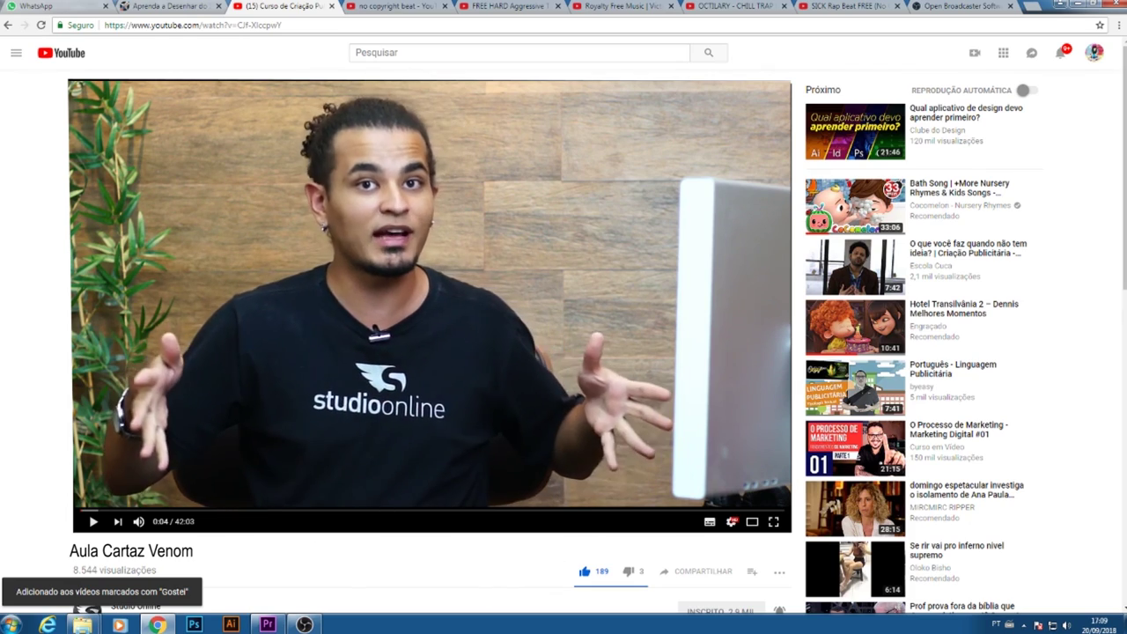
pyautogui.press('space')
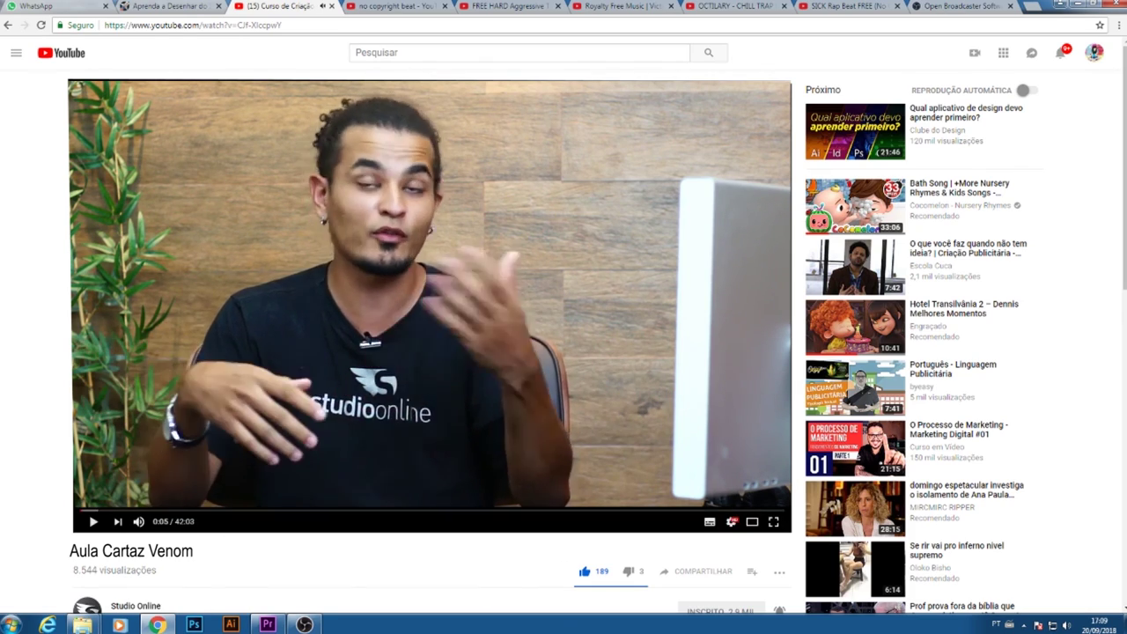